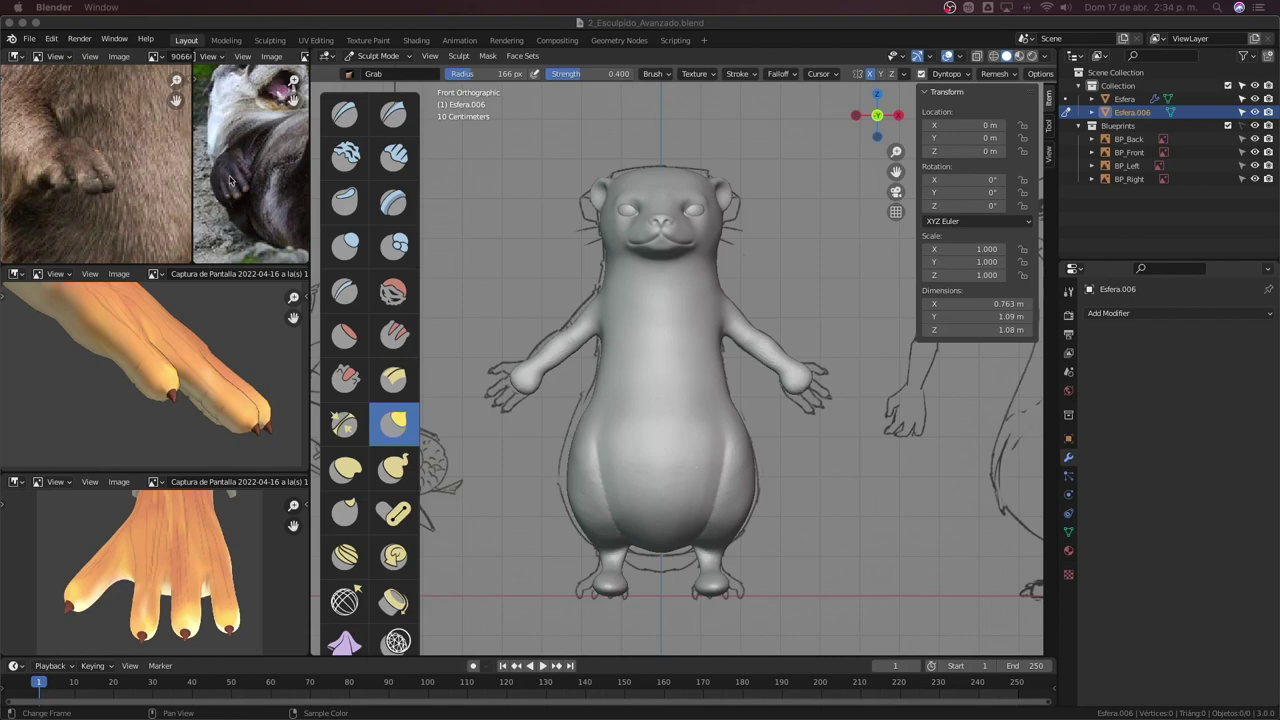
Zoom and pan the otter reference photo in close on its paw.
scroll(117, 182, up, 5)
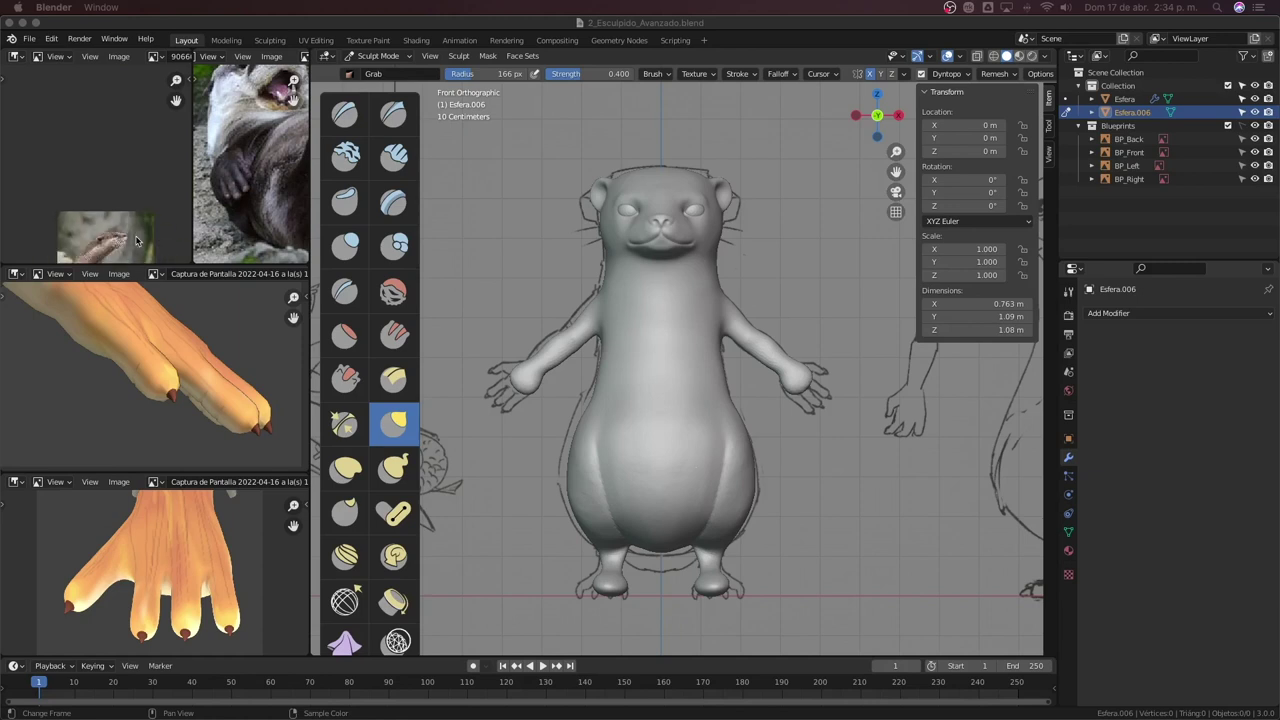
middle_drag(113, 245, 150, 115)
scroll(120, 120, up, 3)
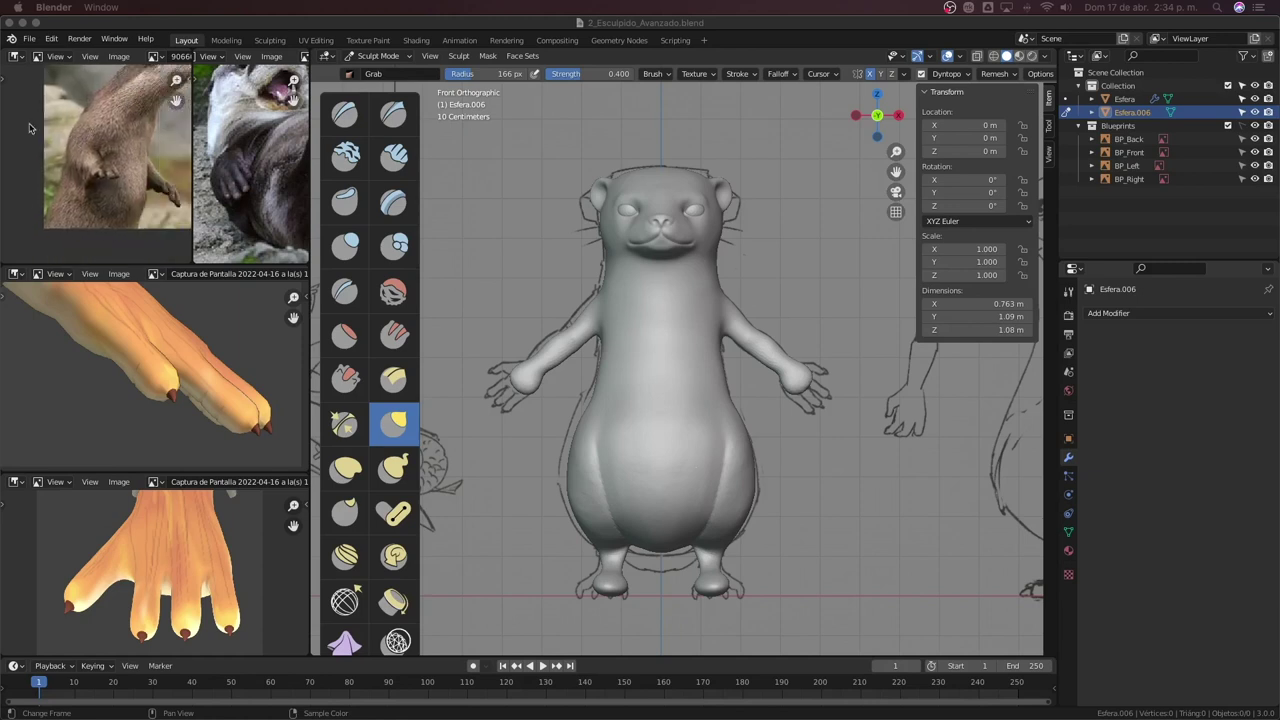
scroll(33, 129, up, 2)
scroll(69, 154, up, 2)
scroll(96, 170, up, 2)
mouse_move(96, 170)
middle_down()
mouse_move(144, 202)
mouse_move(119, 215)
middle_up()
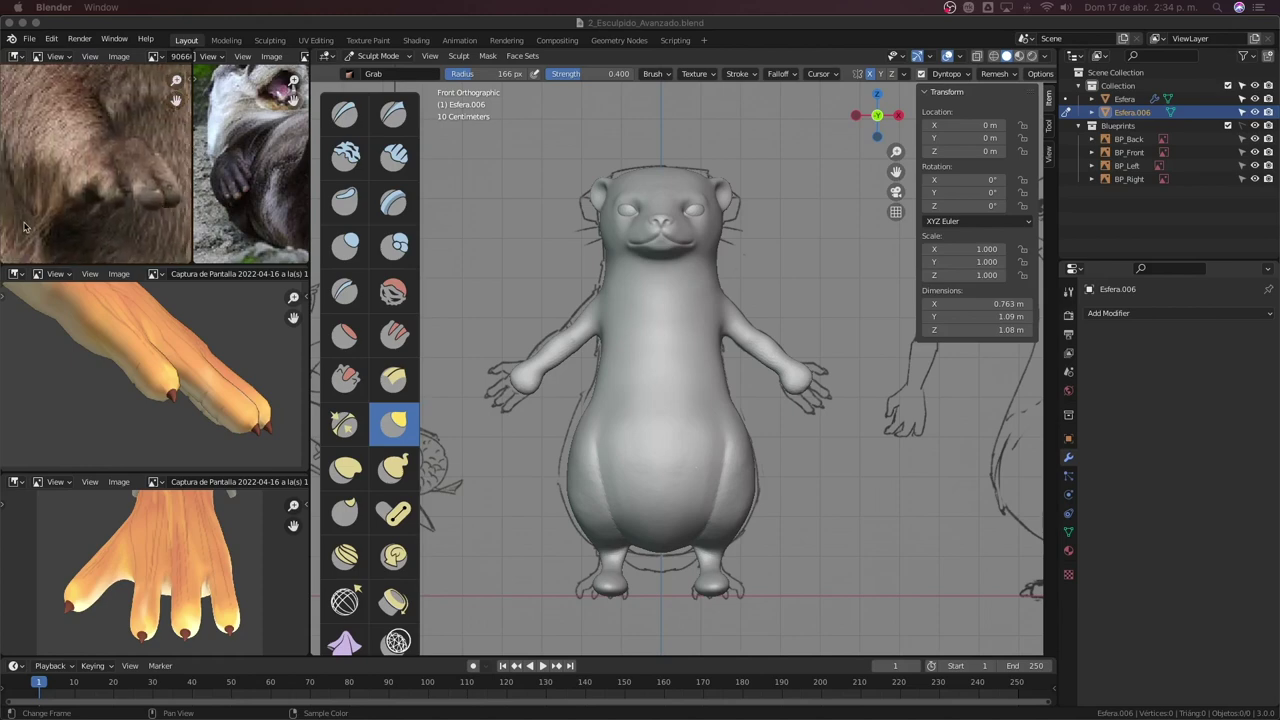
scroll(119, 212, up, 1)
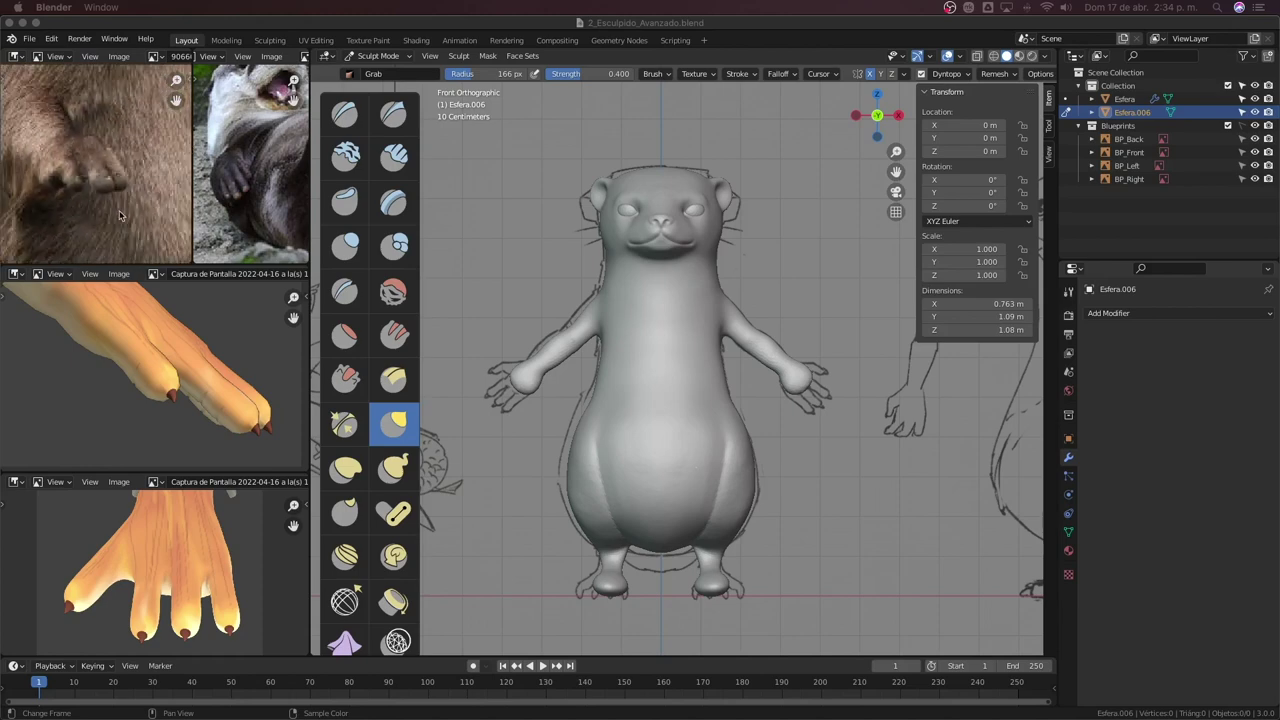
scroll(119, 210, up, 1)
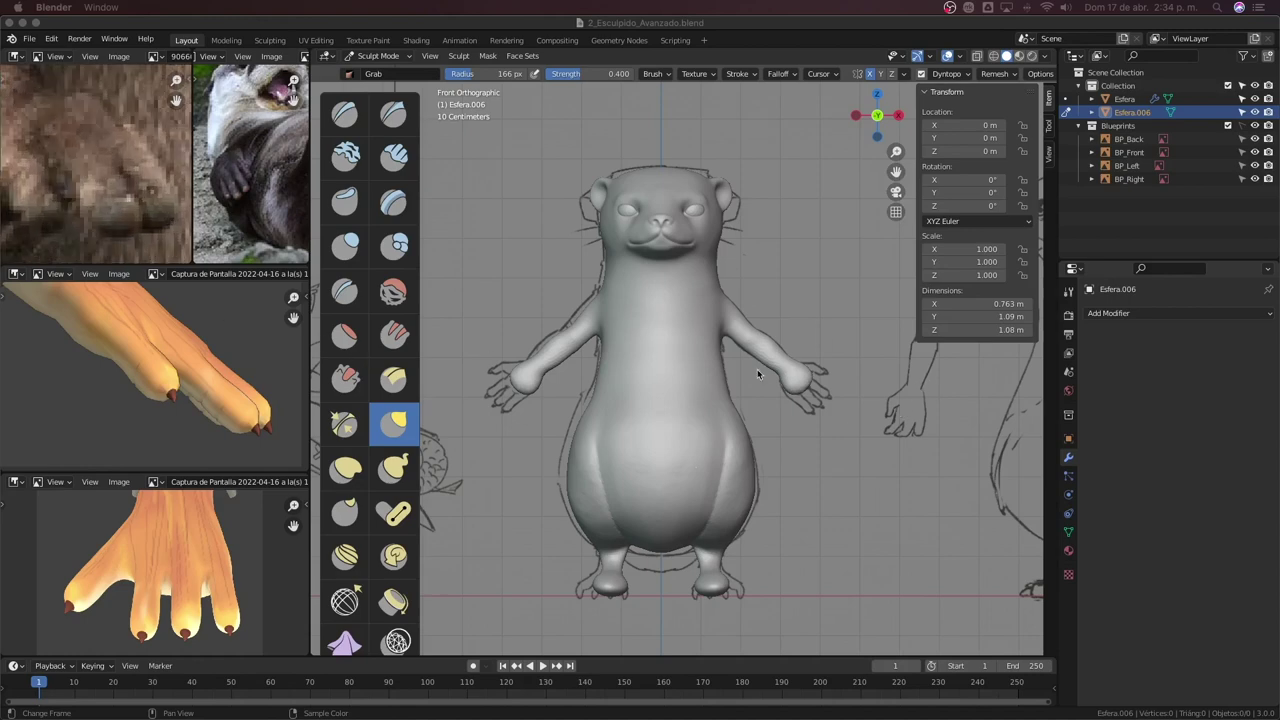
Zoom the 3D viewport toward the otter's right hand and bring up the mode pie menu.
scroll(790, 390, up, 2)
scroll(745, 403, up, 1)
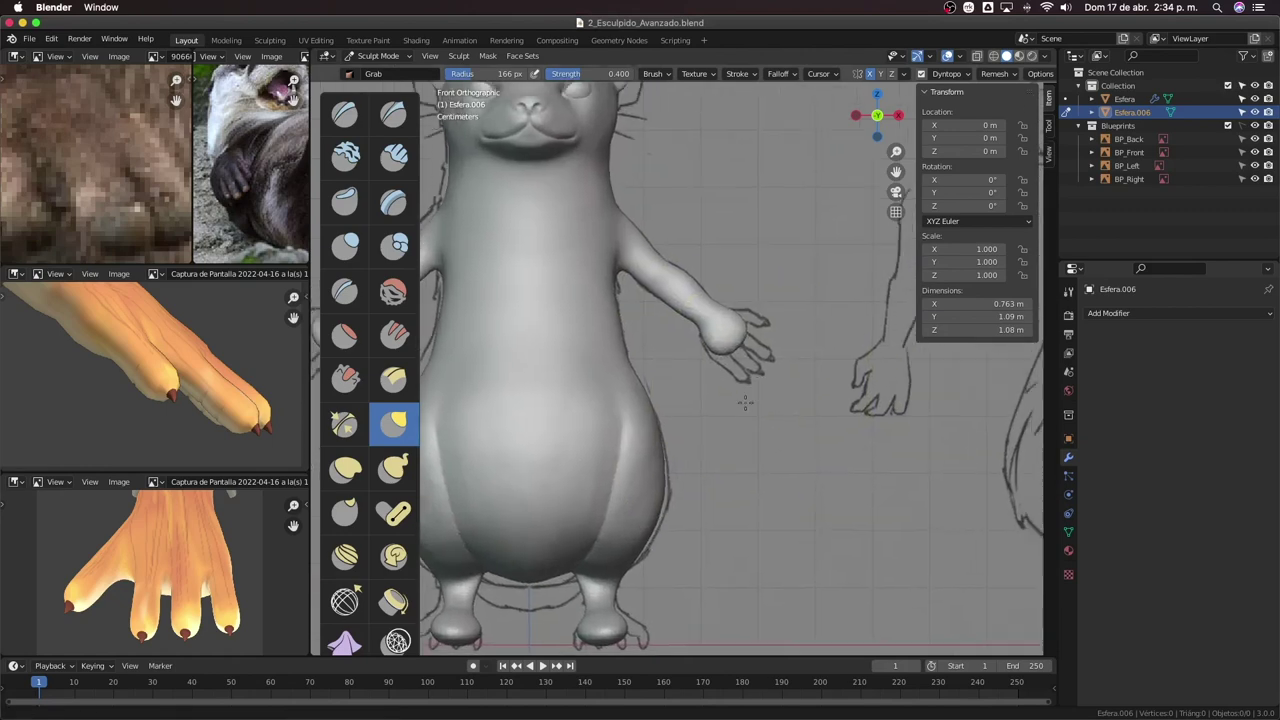
shift+scroll(660, 330, up, 2)
shift+scroll(620, 280, left, 1)
key(ctrl+Tab)
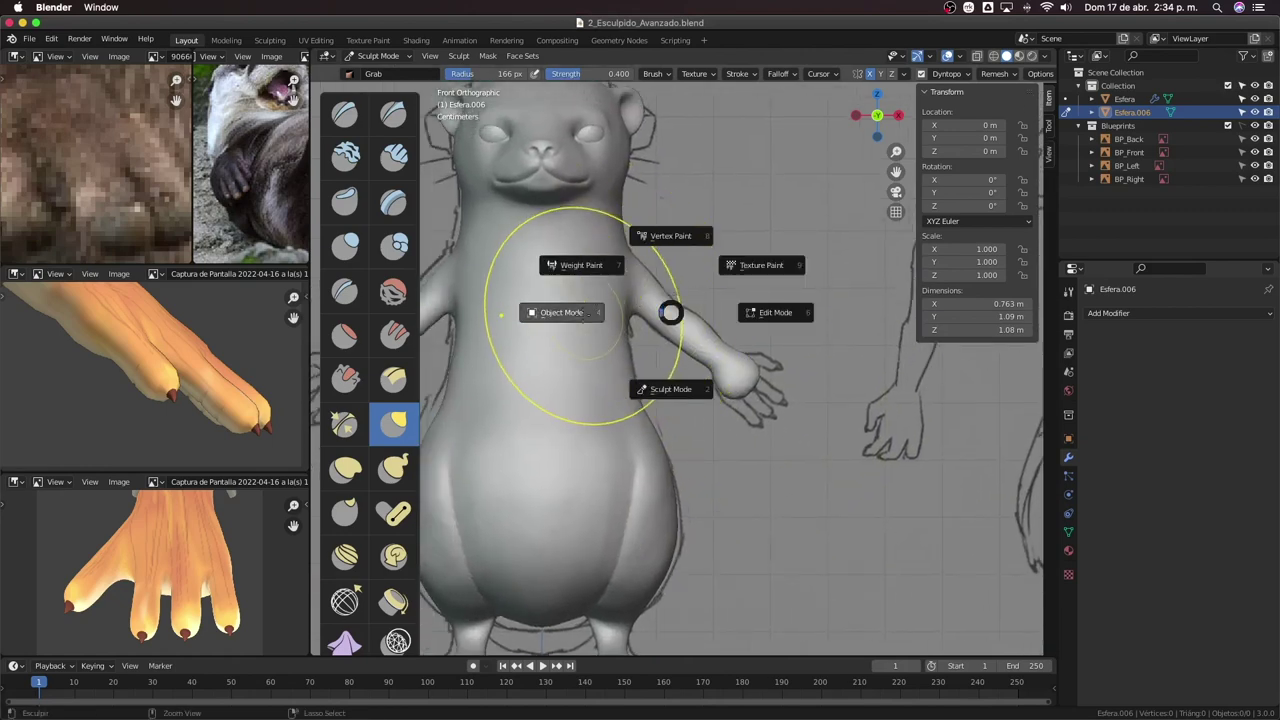
Switch the otter to Object Mode, zoom out to frame it, and bring up the Add menu.
click(561, 312)
scroll(786, 306, down, 2)
scroll(766, 314, down, 1)
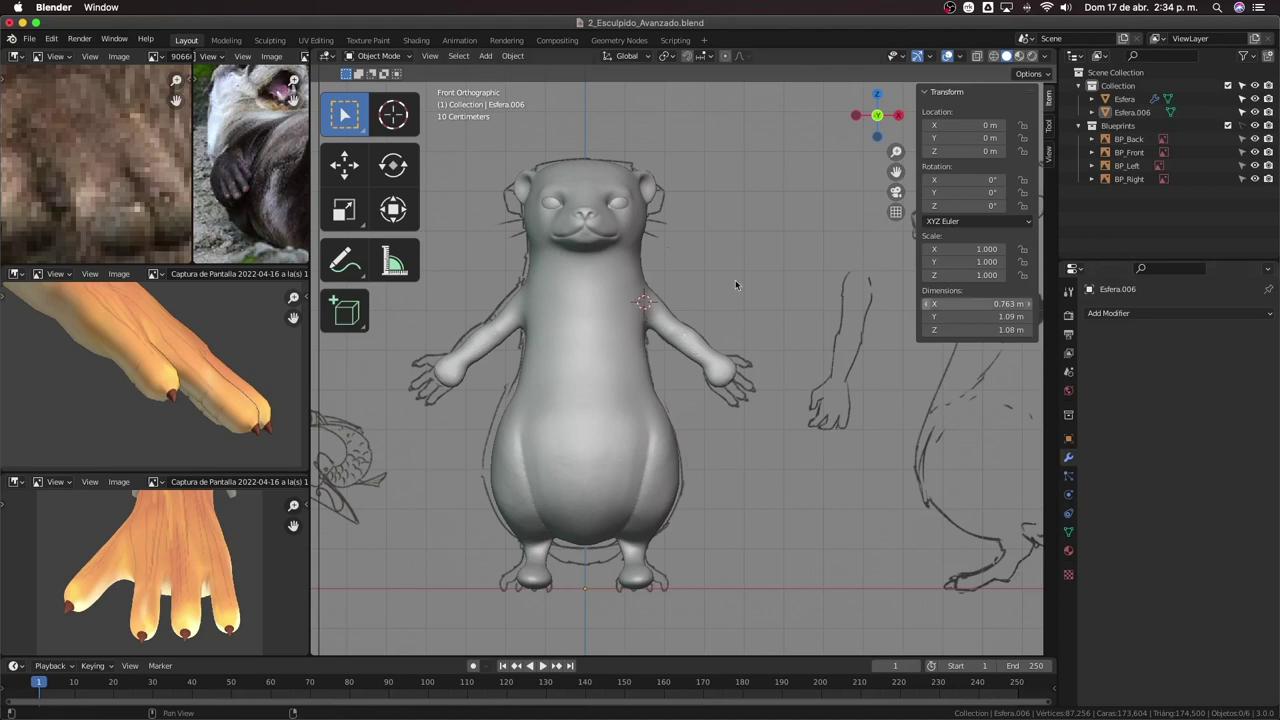
key(shift+a)
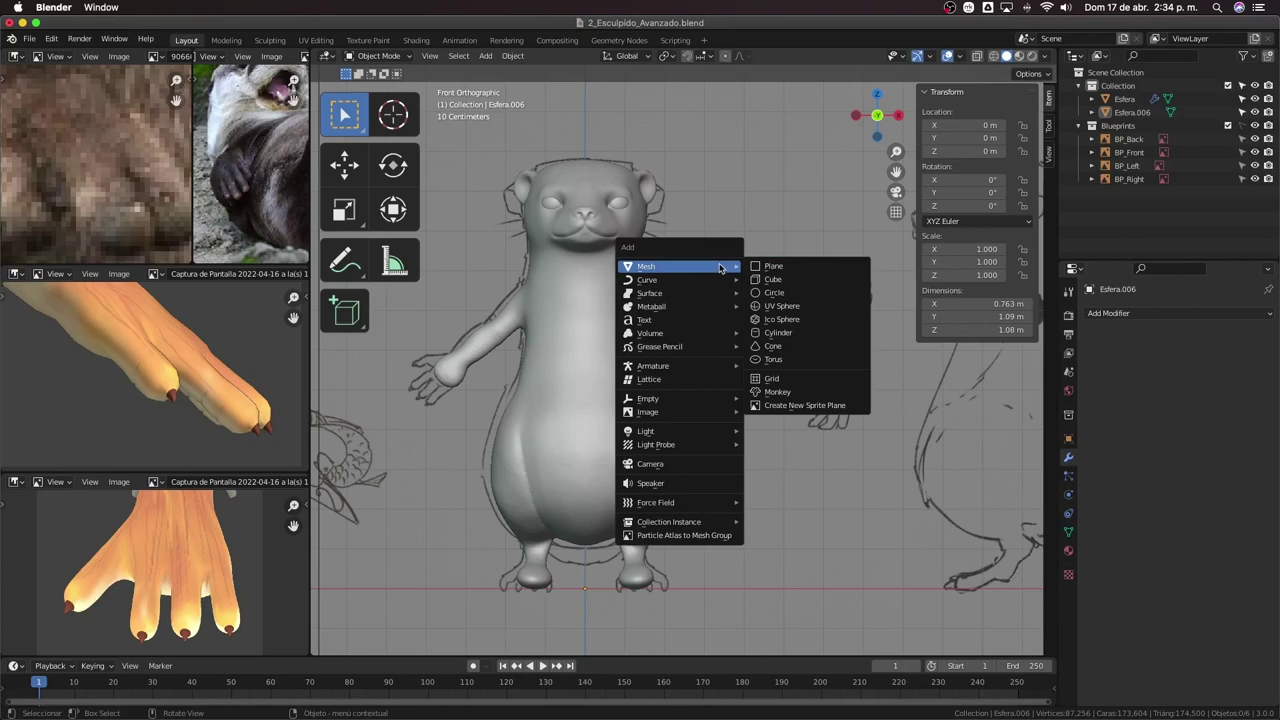
Add a Mesh Cylinder and set its Vertices to 16 in the Add Cylinder panel.
click(776, 333)
scroll(640, 440, down, 6)
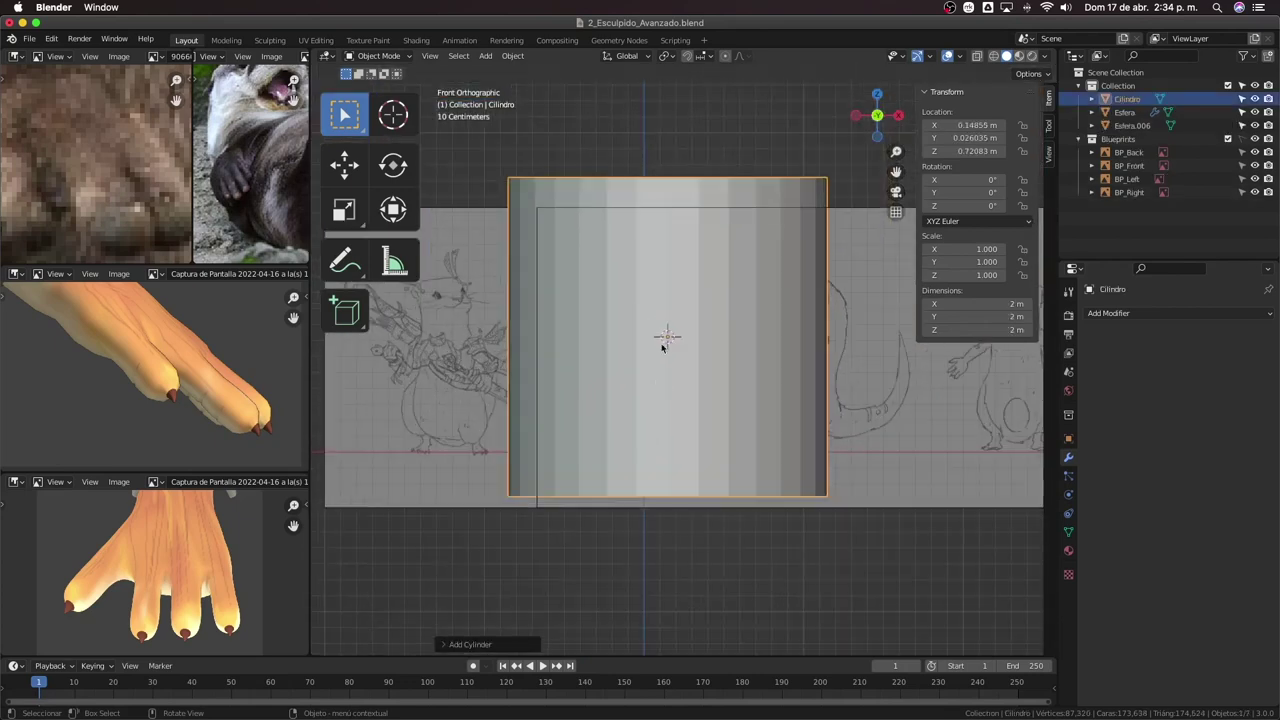
click(471, 646)
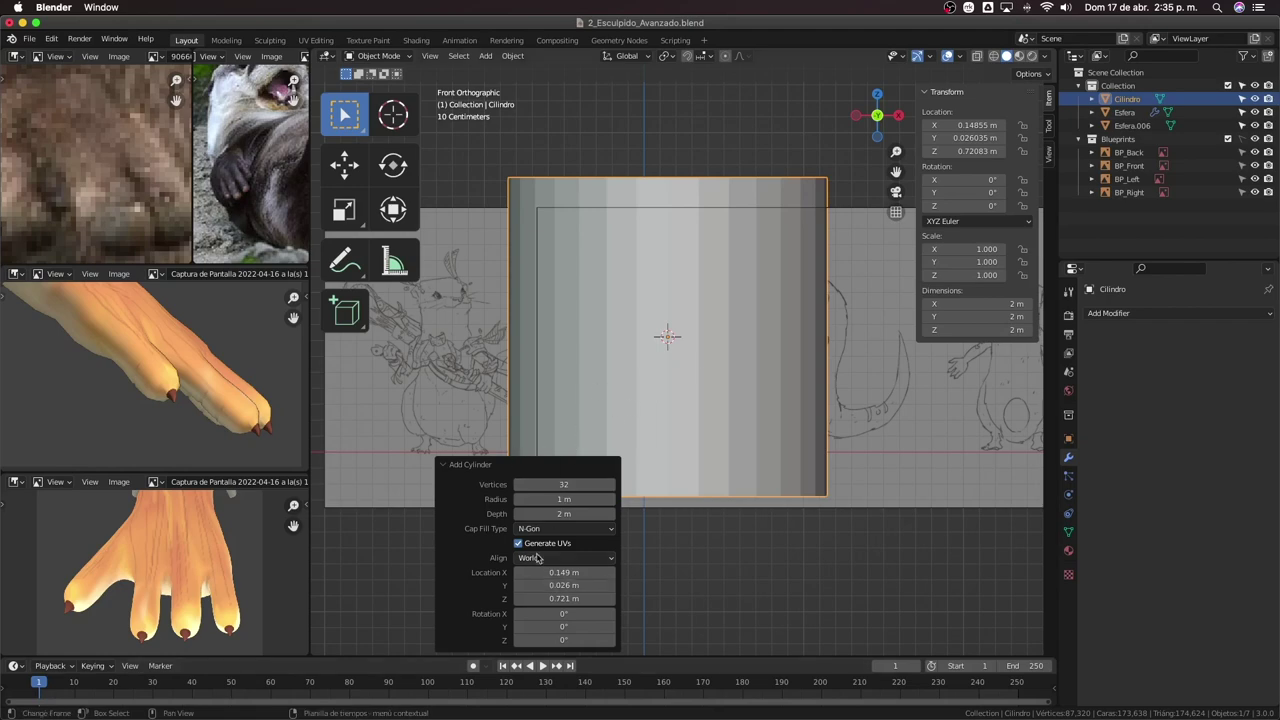
click(579, 483)
text(16)
key(Return)
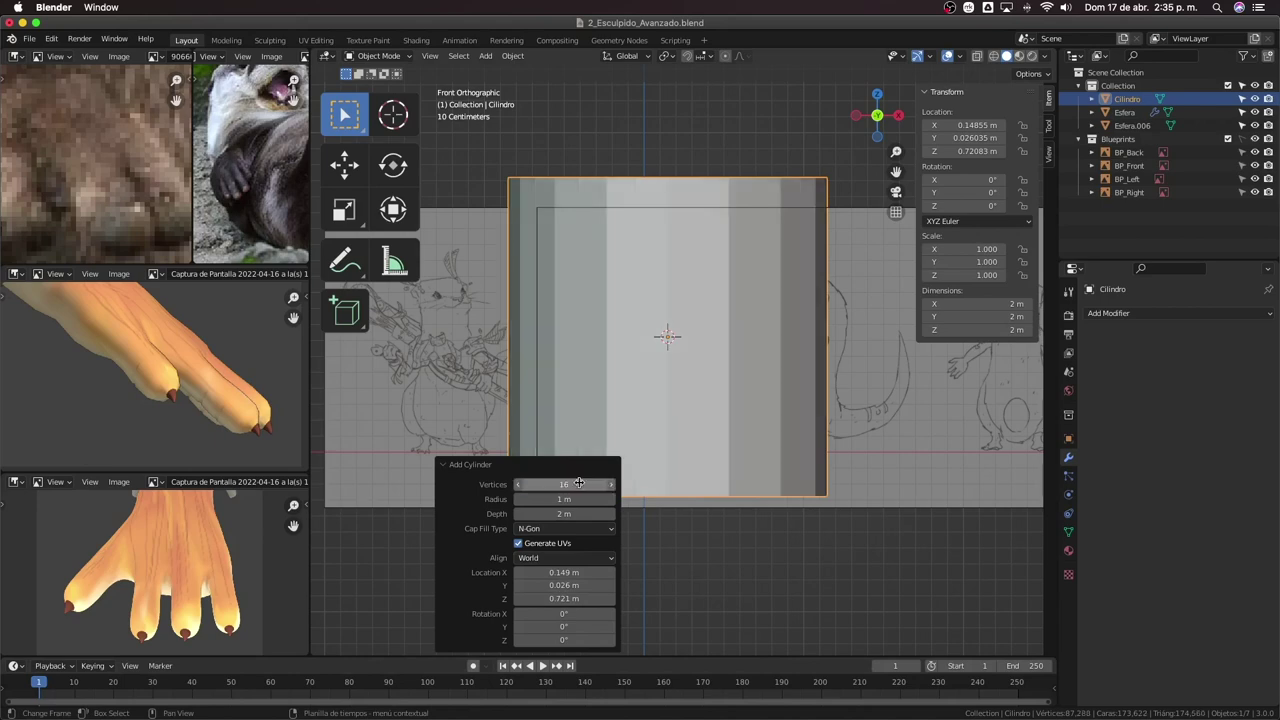
click(578, 529)
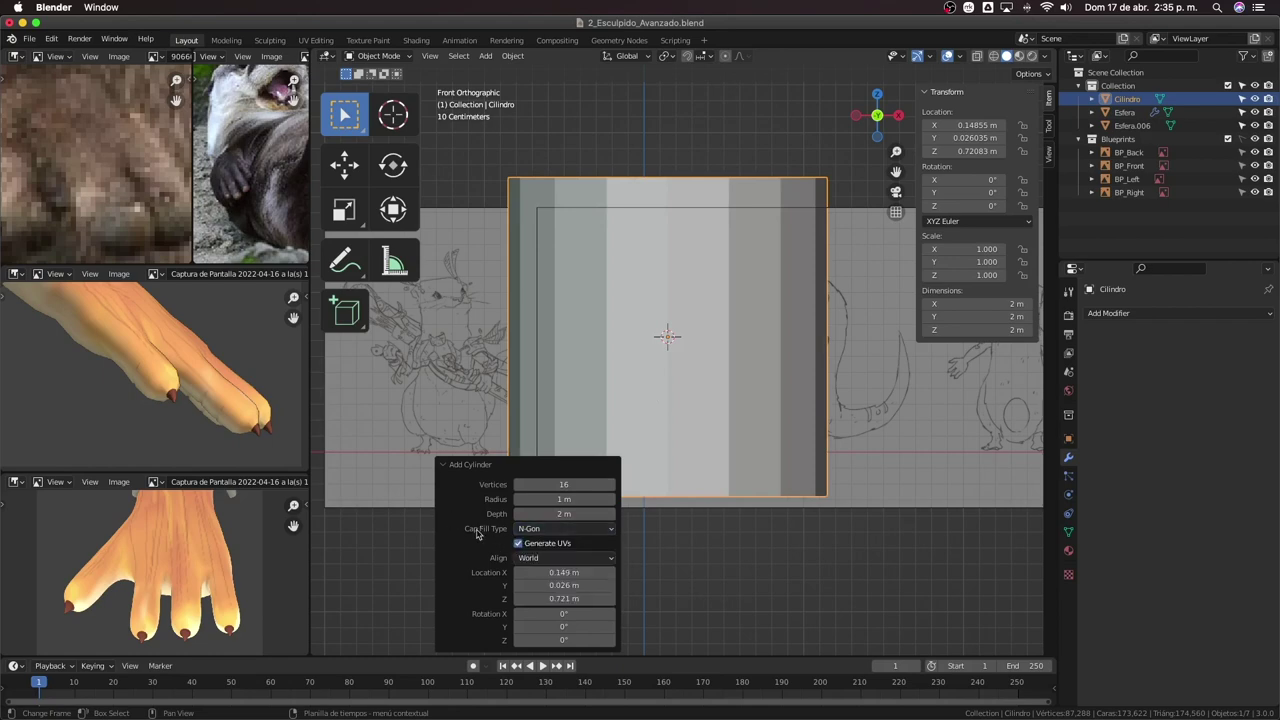
Try the cylinder's Cap Fill Type as Nothing, then as Triangle Fan.
mouse_move(720, 295)
middle_down()
mouse_move(744, 282)
mouse_move(749, 329)
middle_up()
scroll(743, 334, down, 3)
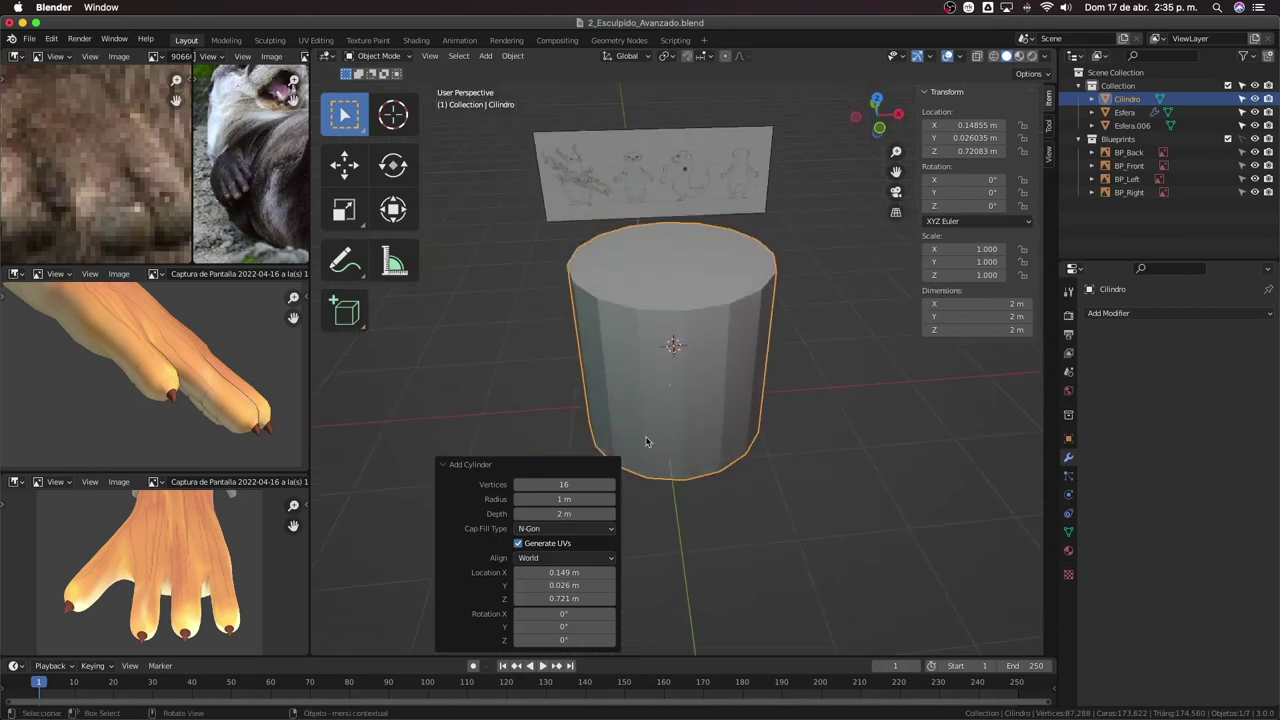
click(530, 530)
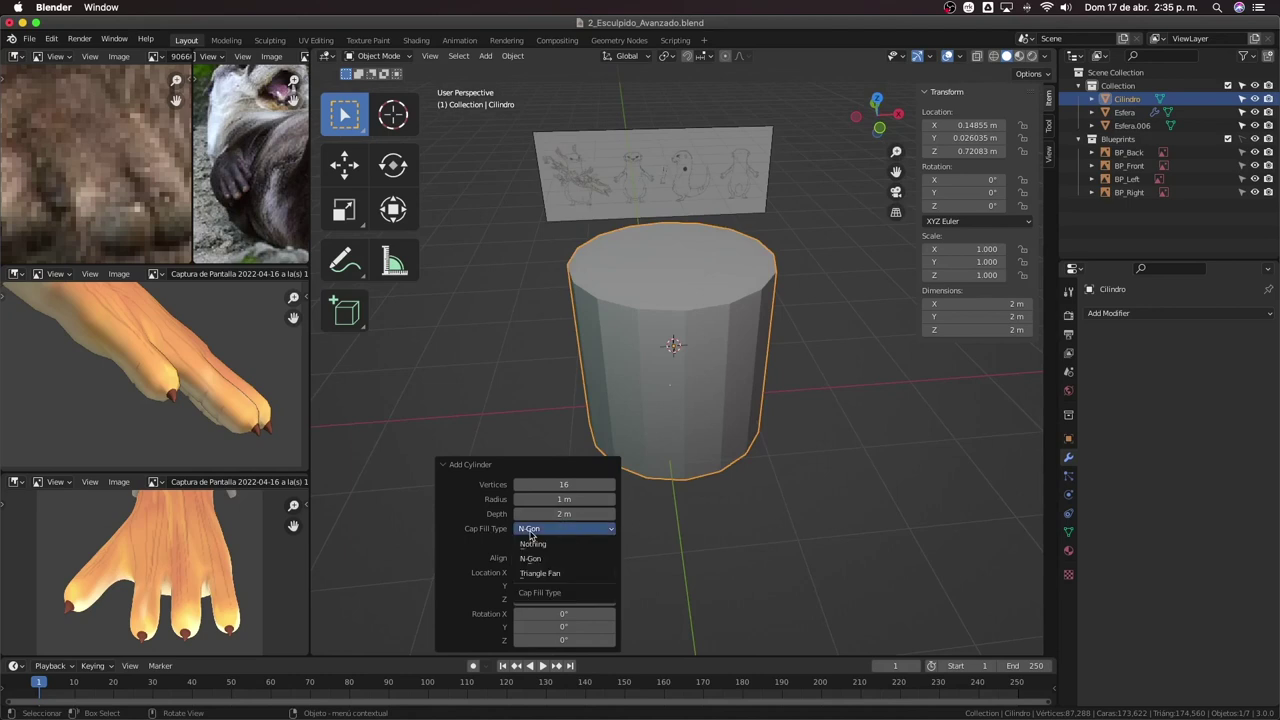
click(535, 543)
click(538, 528)
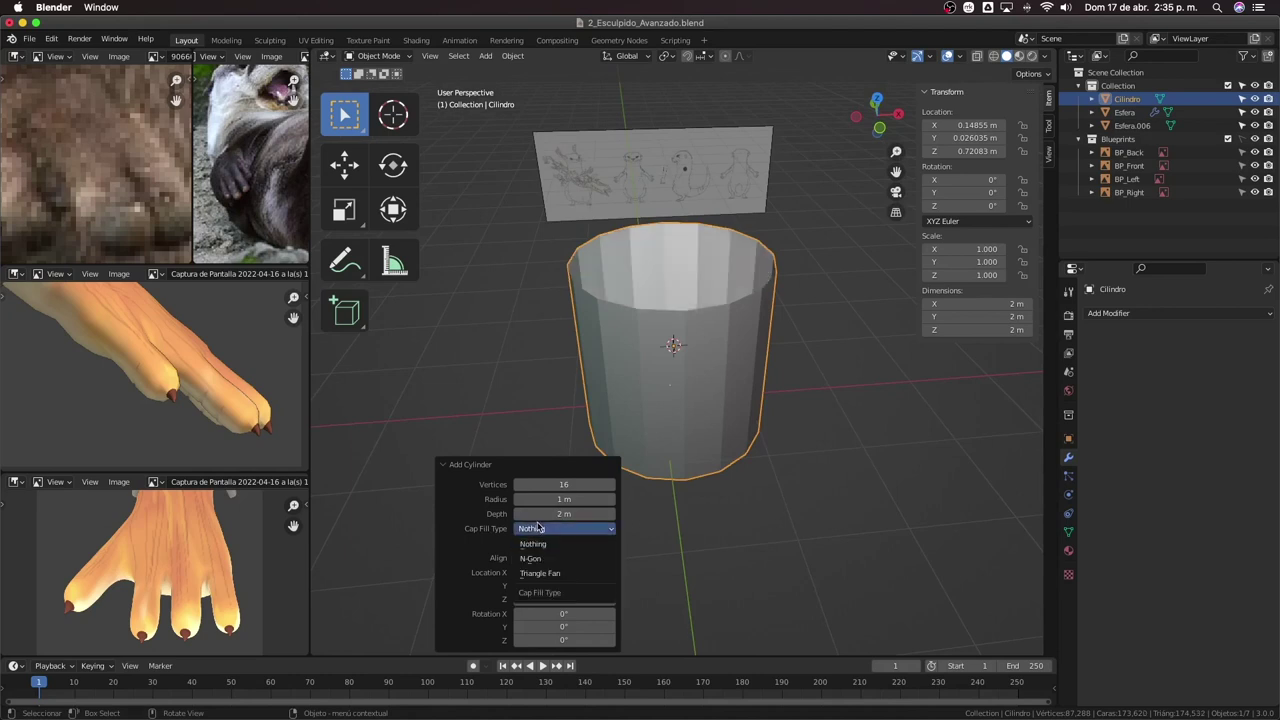
click(540, 573)
Switch the viewport to Wireframe shading and set Cap Fill Type back to N-Gon.
key(z)
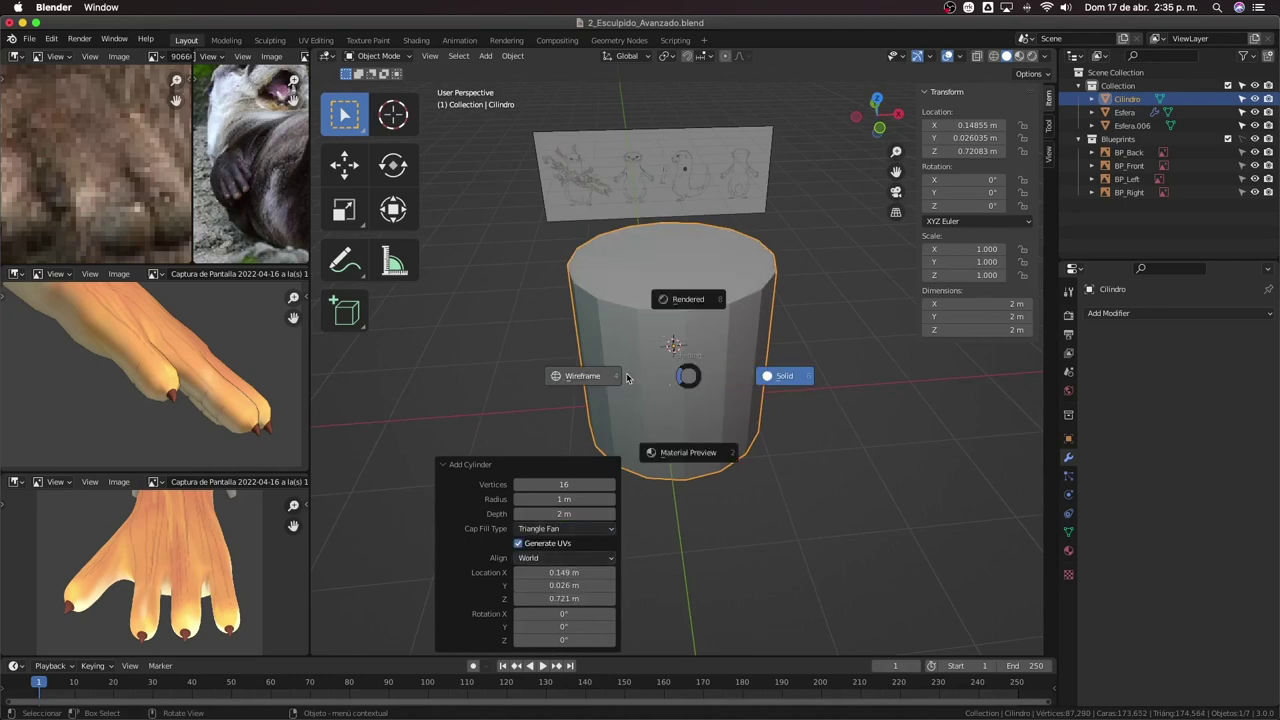
click(628, 378)
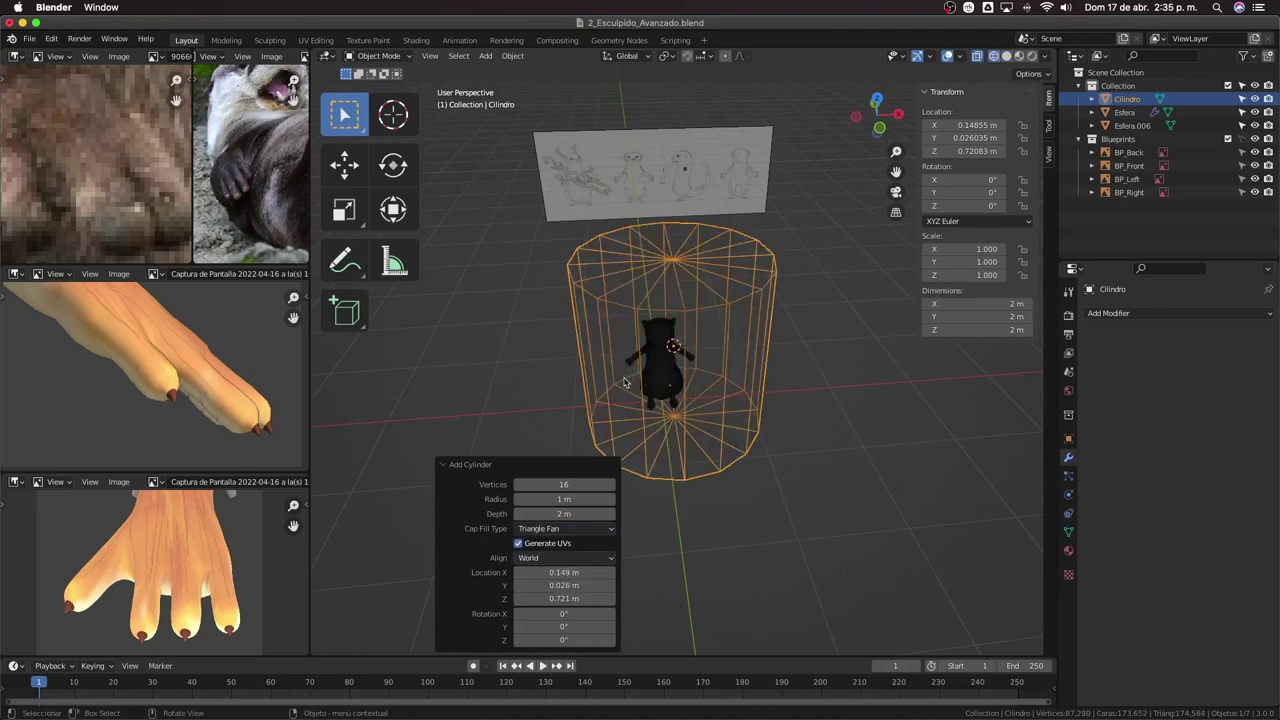
click(557, 528)
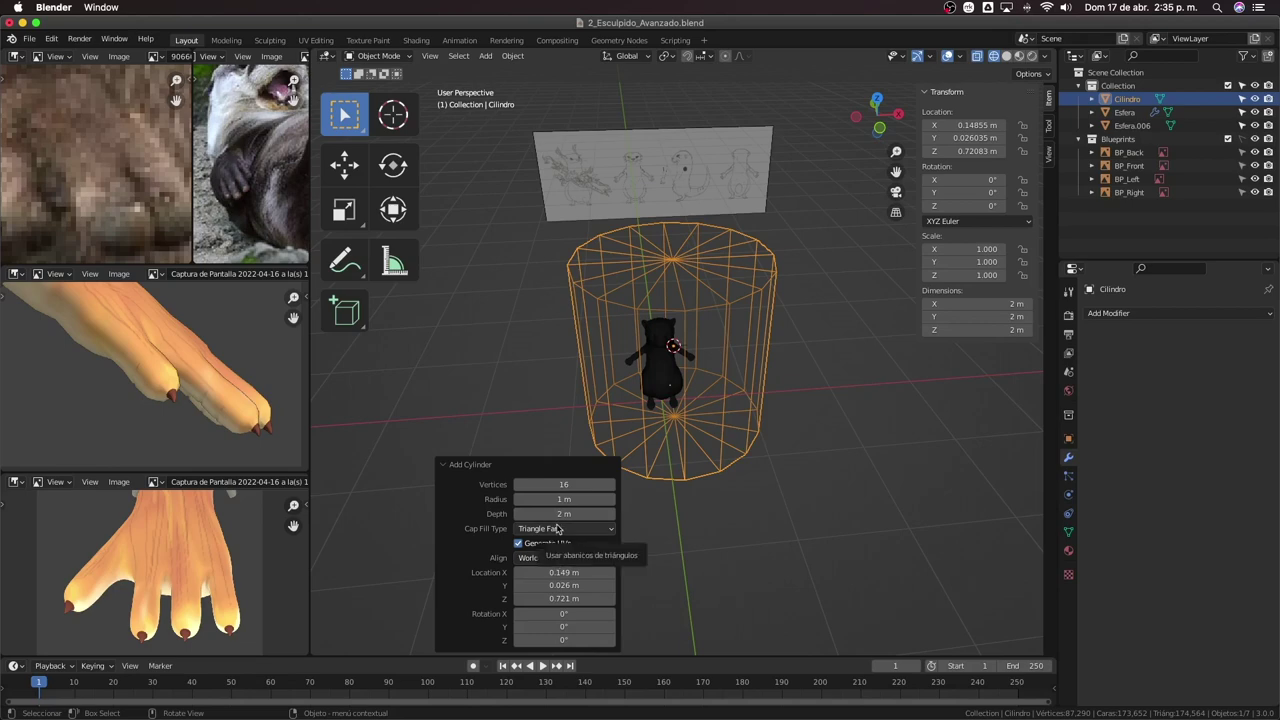
click(575, 530)
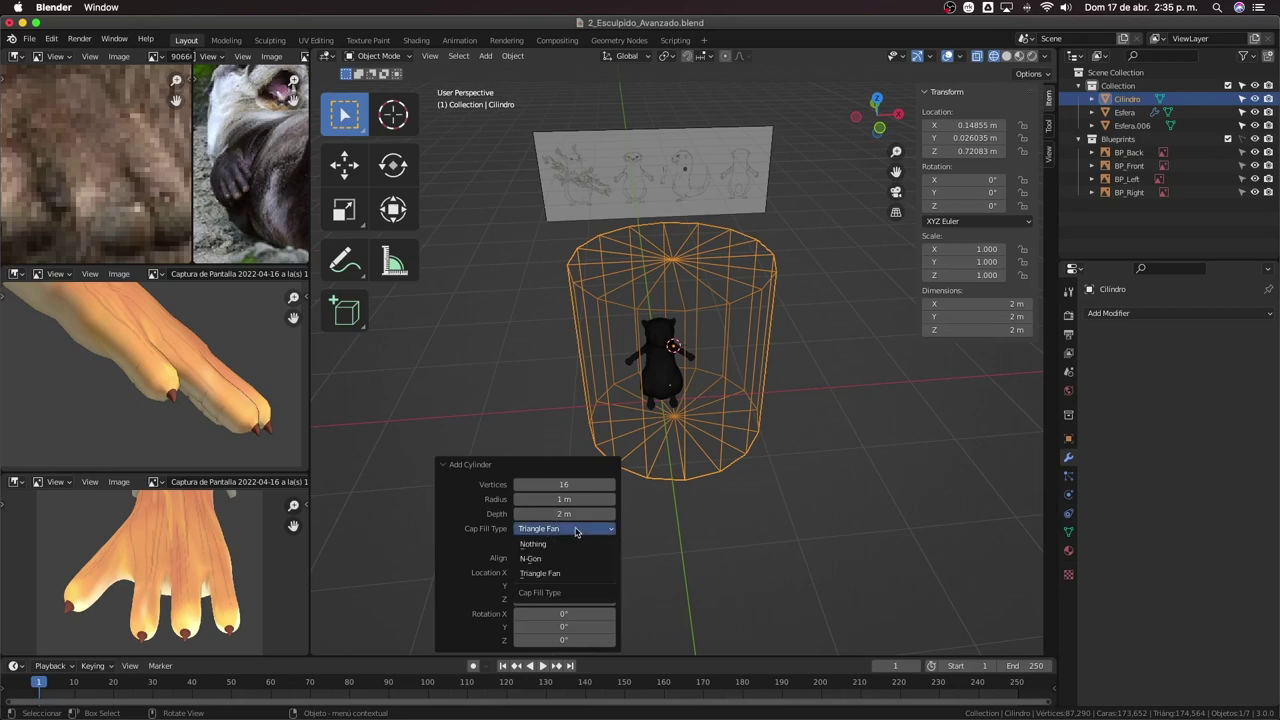
click(555, 558)
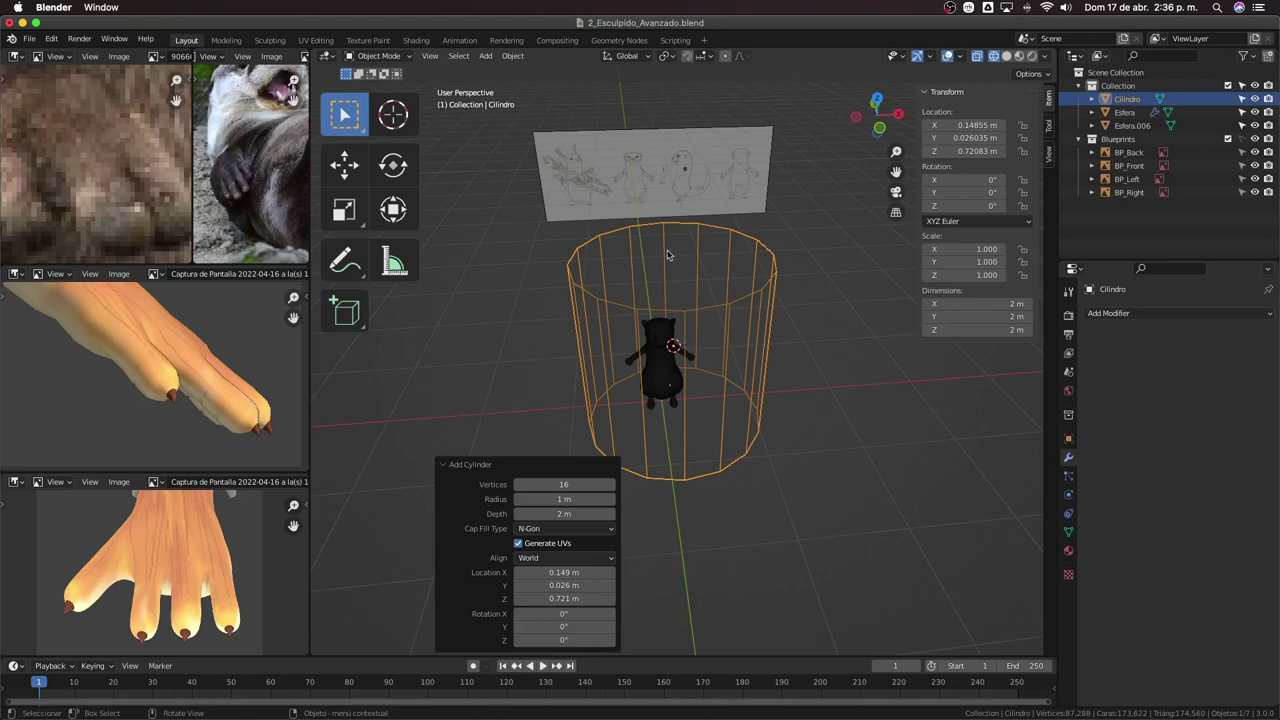
Set the cylinder's caps to Triangle Fan and return the viewport to Solid shading.
middle_drag(689, 318, 712, 289)
scroll(710, 283, up, 3)
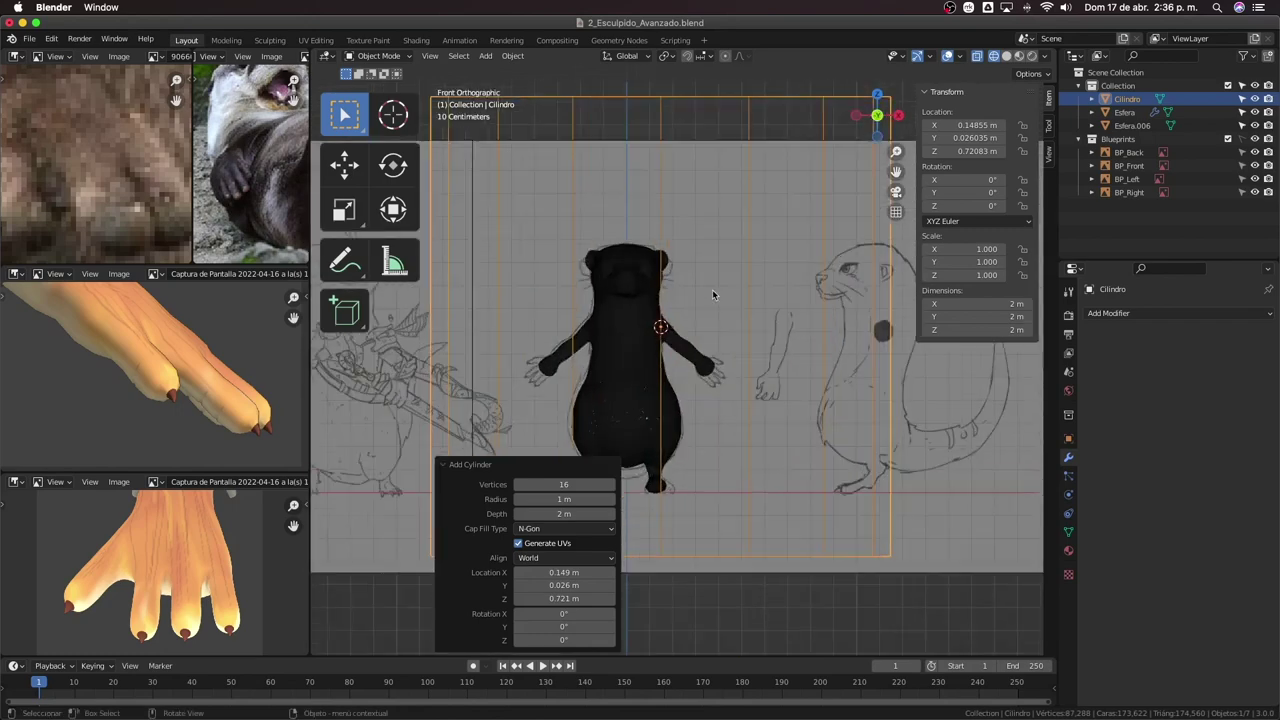
scroll(547, 247, down, 2)
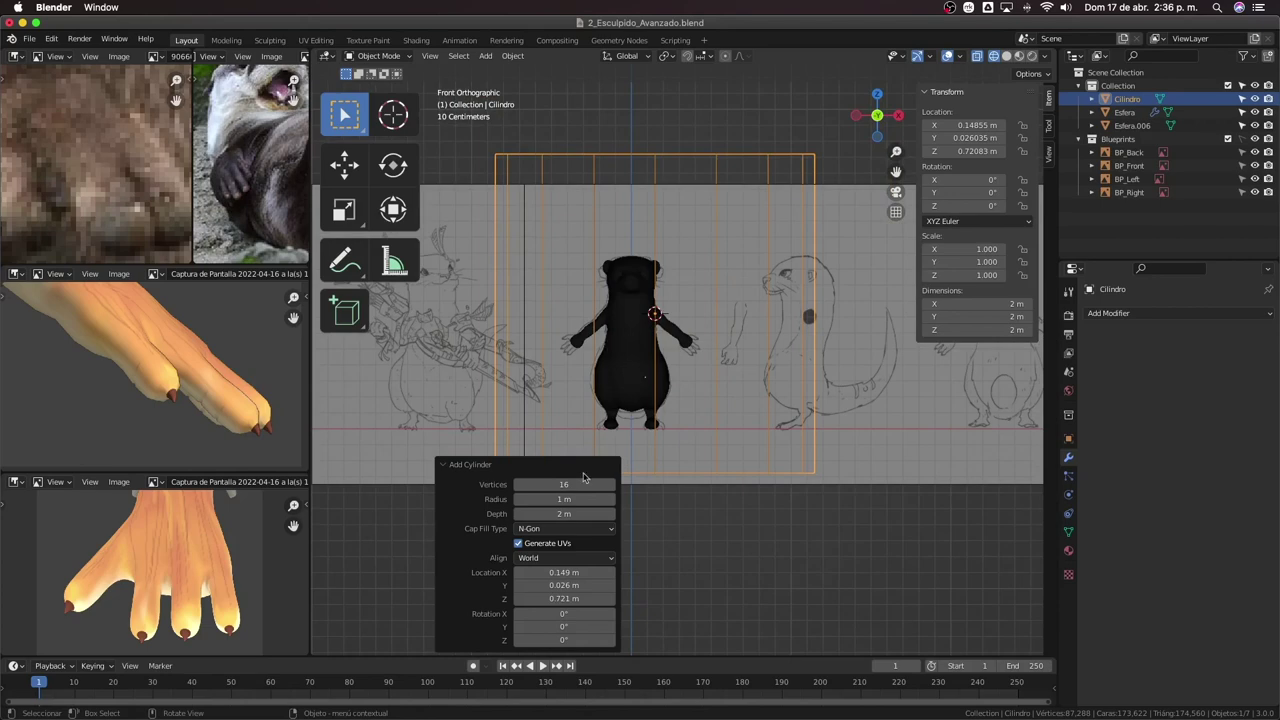
click(547, 530)
click(557, 574)
key(alt+z)
key(alt+z)
key(alt+z)
key(z)
click(822, 266)
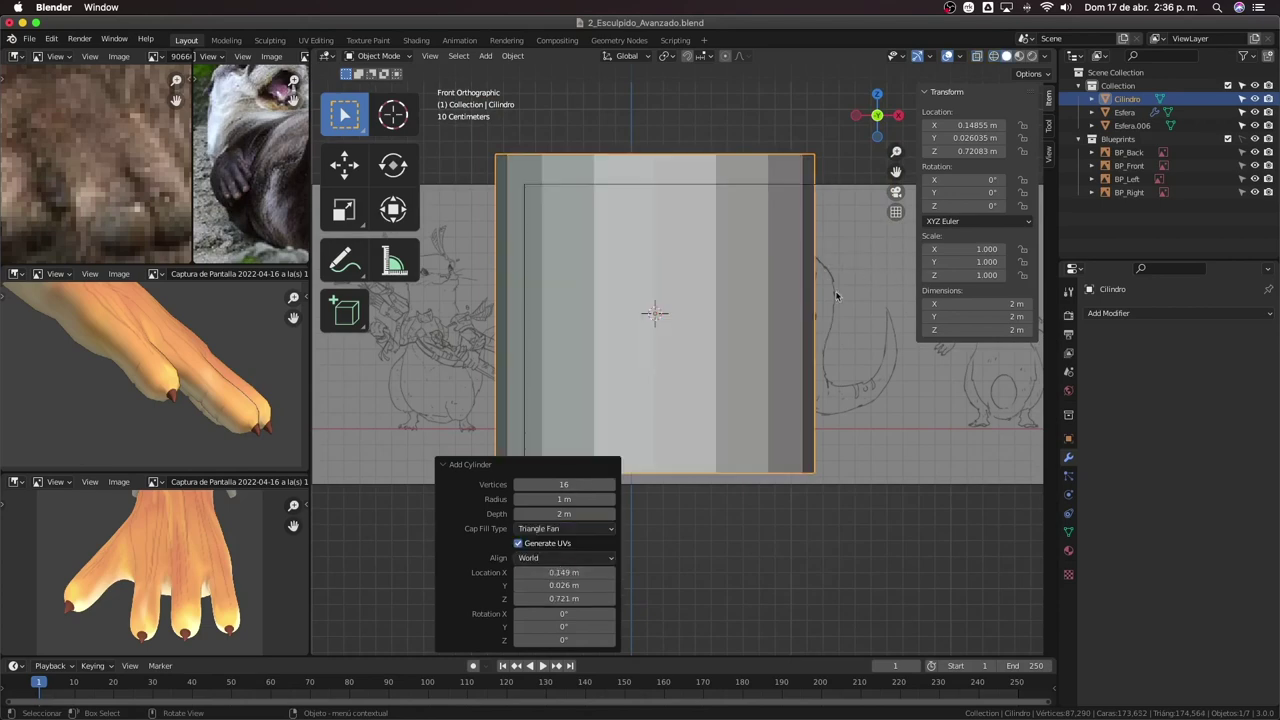
Scale the cylinder down twice to about 0.085 m across.
key(s)
click(651, 330)
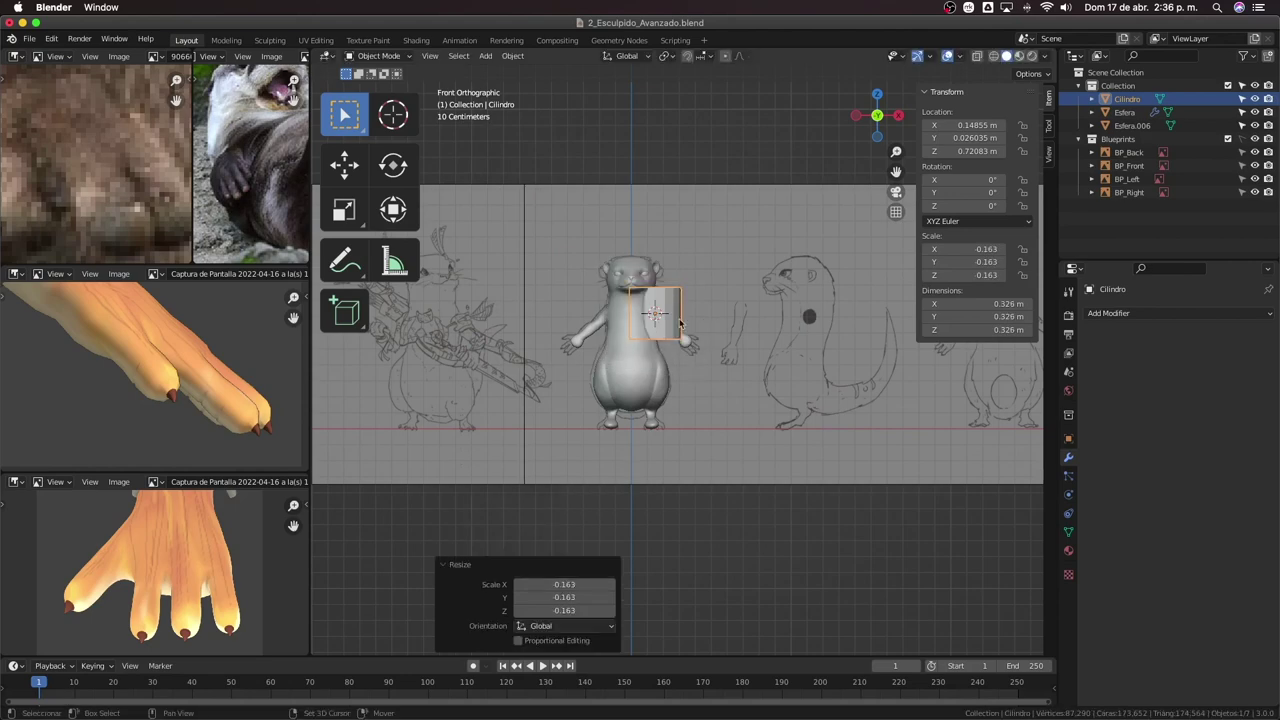
scroll(651, 330, up, 2)
key(s)
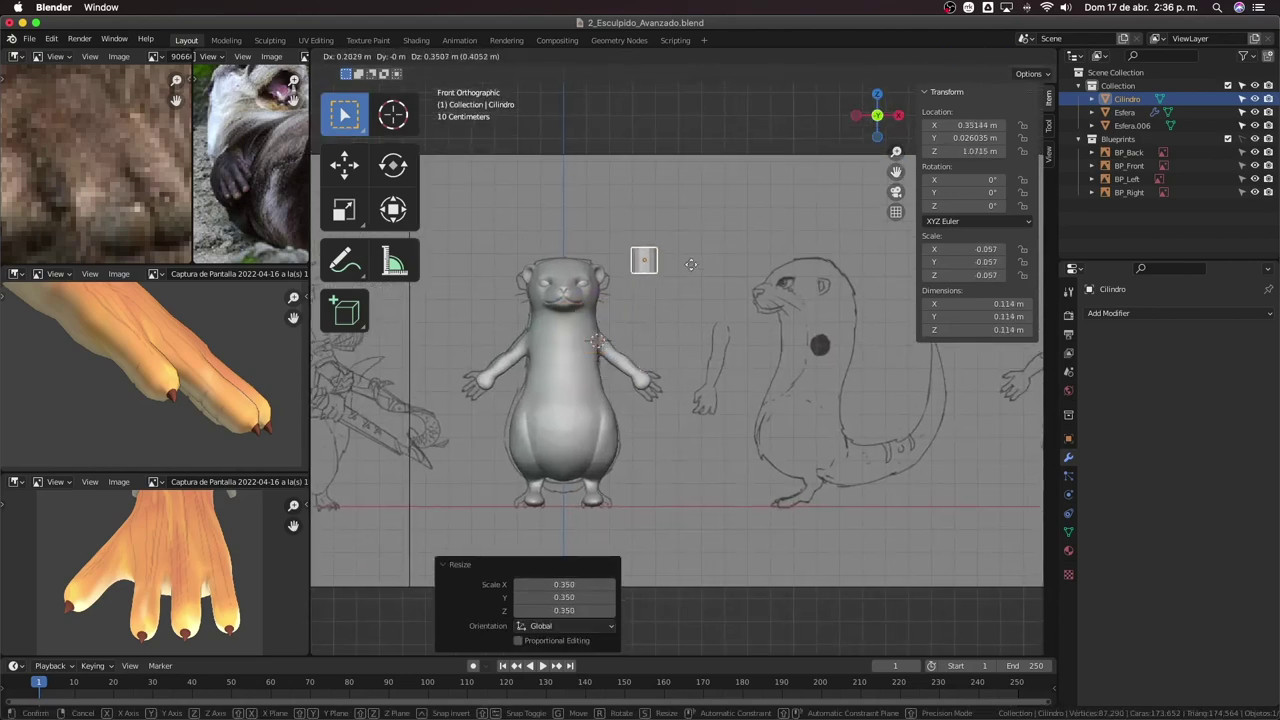
click(688, 266)
scroll(672, 283, up, 2)
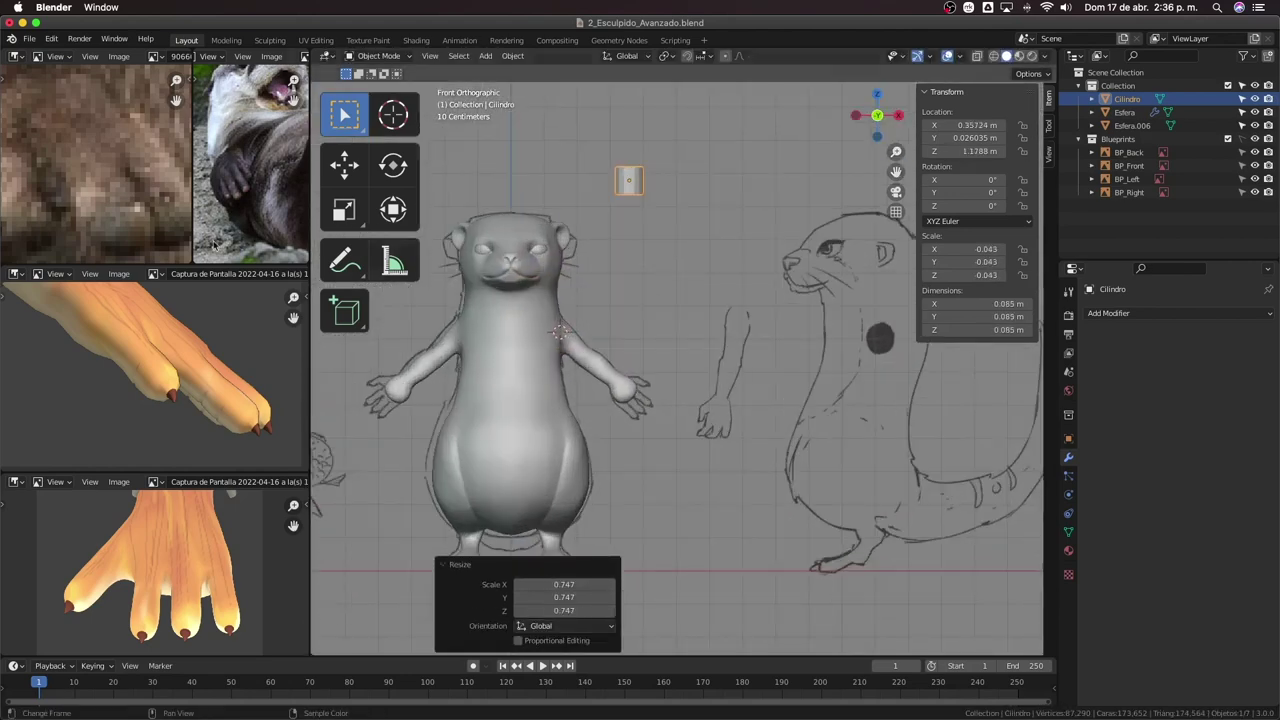
scroll(37, 151, down, 3)
scroll(37, 151, down, 2)
Re-centre the reference photo on the otter's paw.
mouse_move(37, 151)
middle_down()
mouse_move(153, 205)
mouse_move(99, 175)
middle_up()
shift+middle_drag(662, 183, 730, 273)
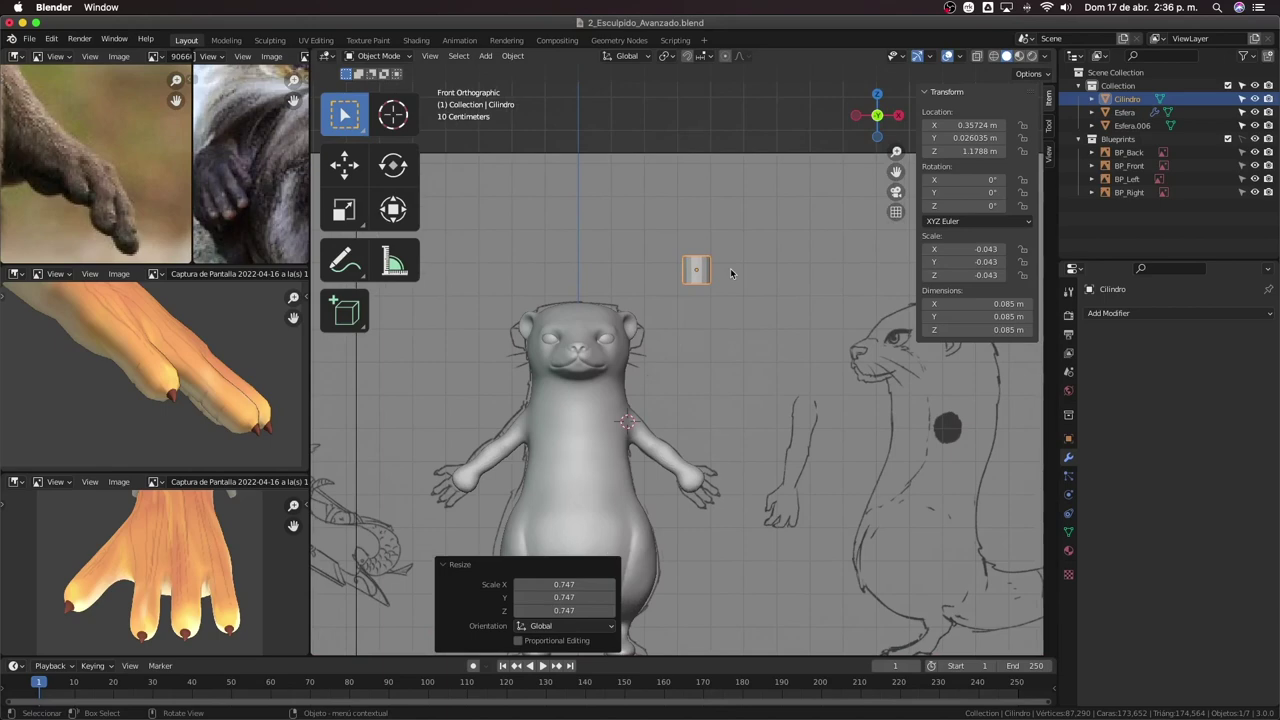
click(431, 56)
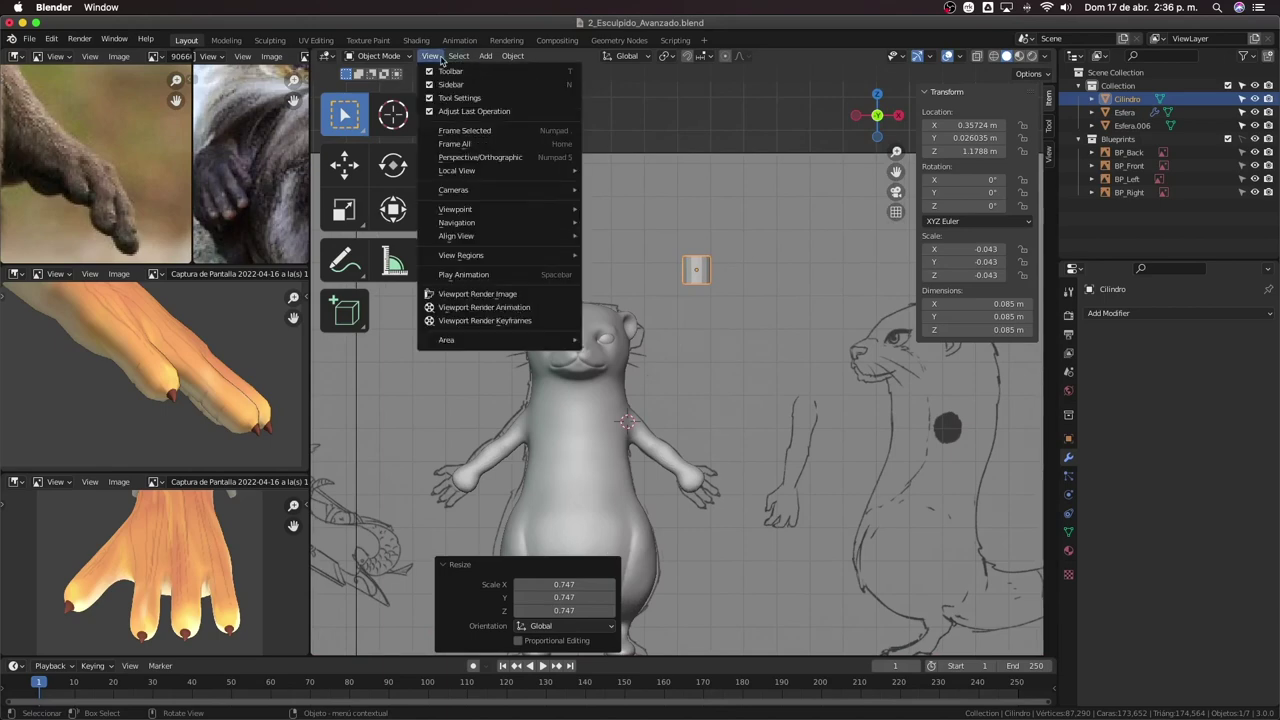
mouse_move(457, 170)
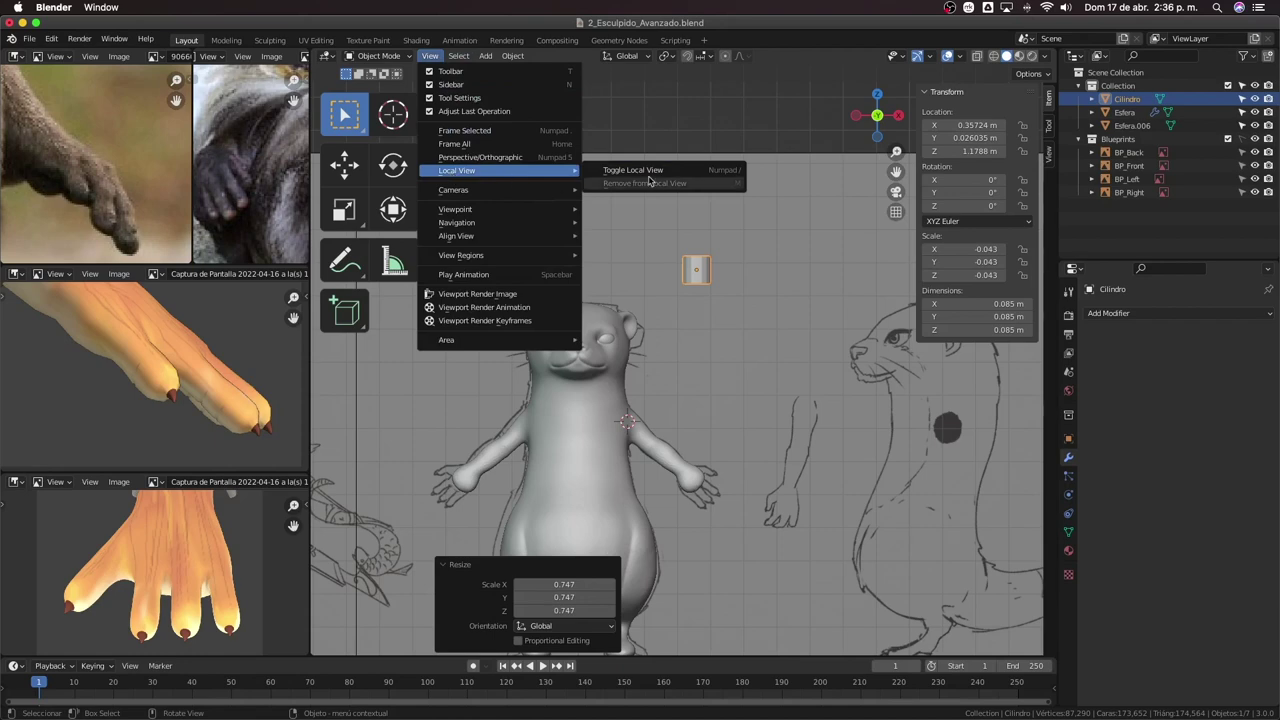
Isolate the cylinder in Local View and snap to the front view.
click(645, 171)
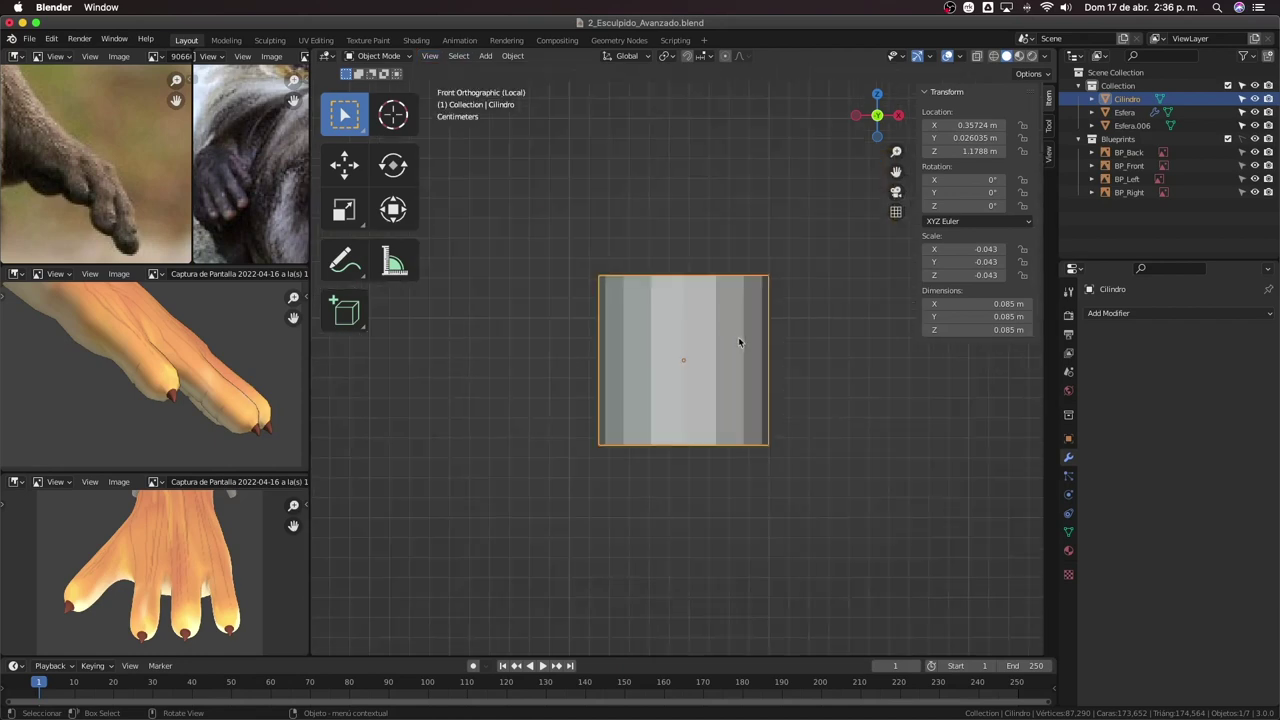
middle_drag(740, 342, 672, 366)
key(KP_1)
scroll(740, 340, down, 2)
In Edit Mode, rotate the cylinder mesh 90° so it lies on its side.
key(Tab)
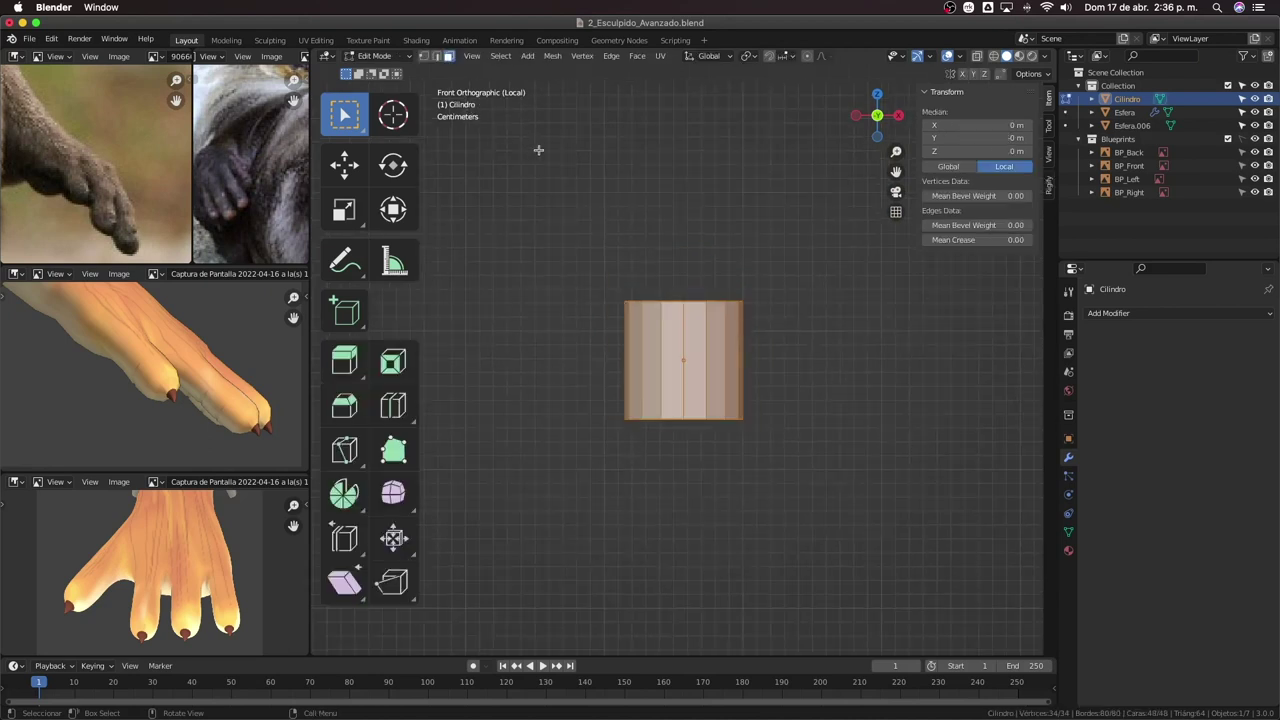
key(Tab)
click(400, 57)
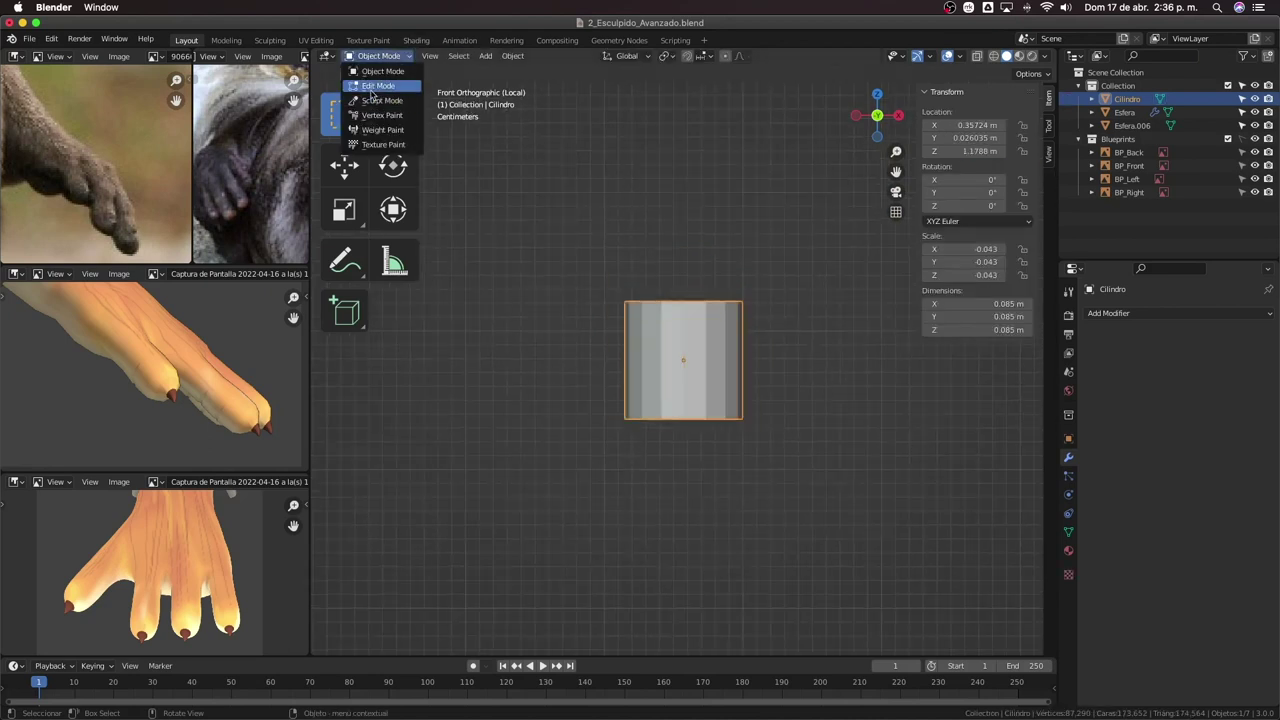
key(Tab)
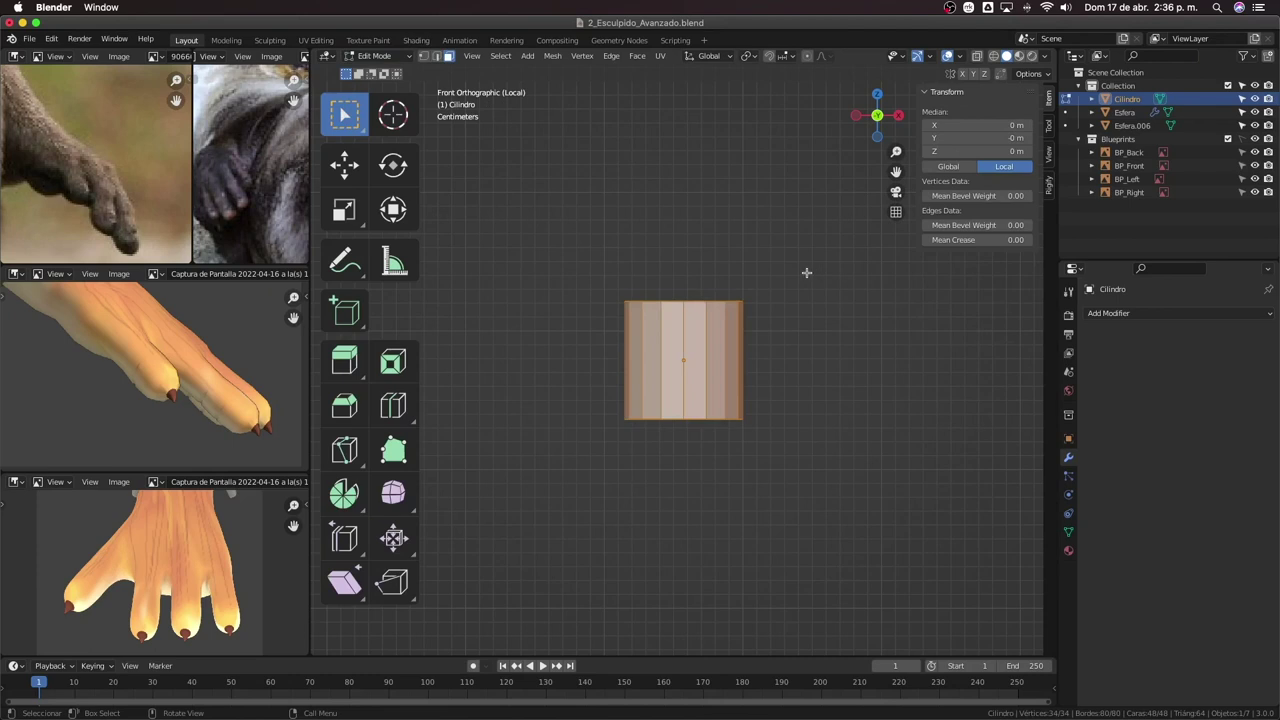
scroll(807, 272, down, 2)
alt+middle_drag(786, 272, 762, 231)
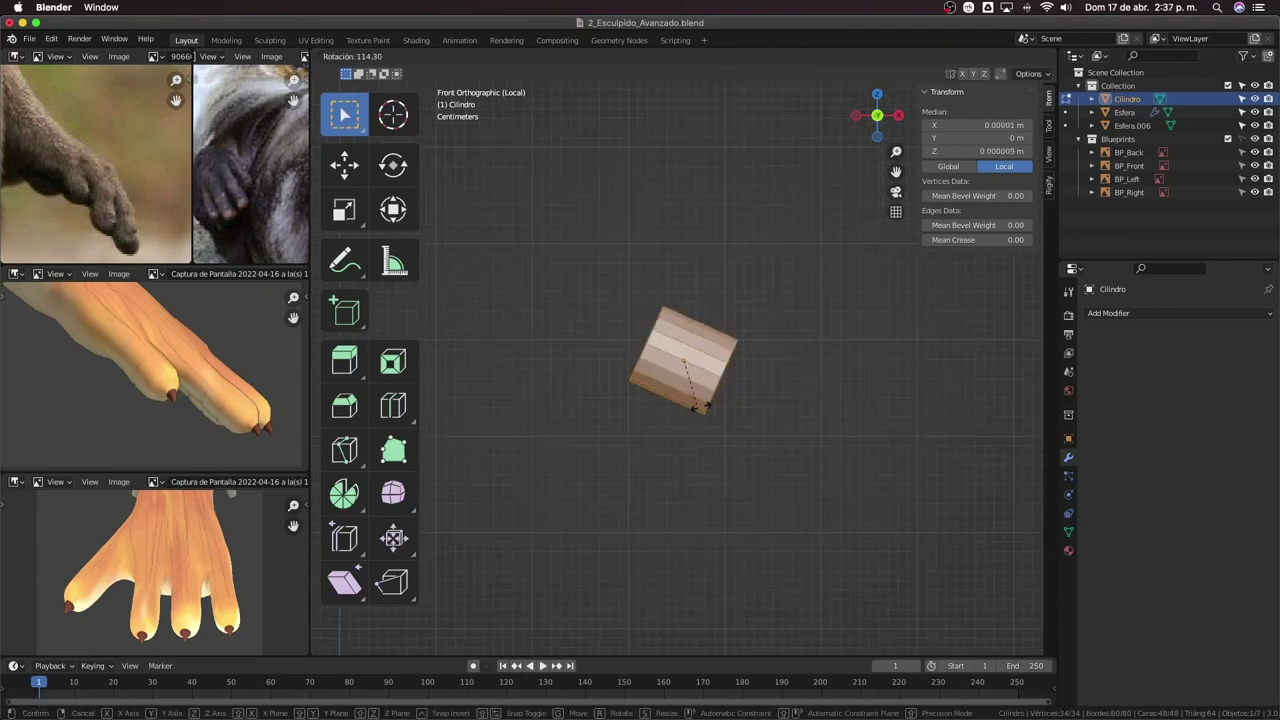
key(r)
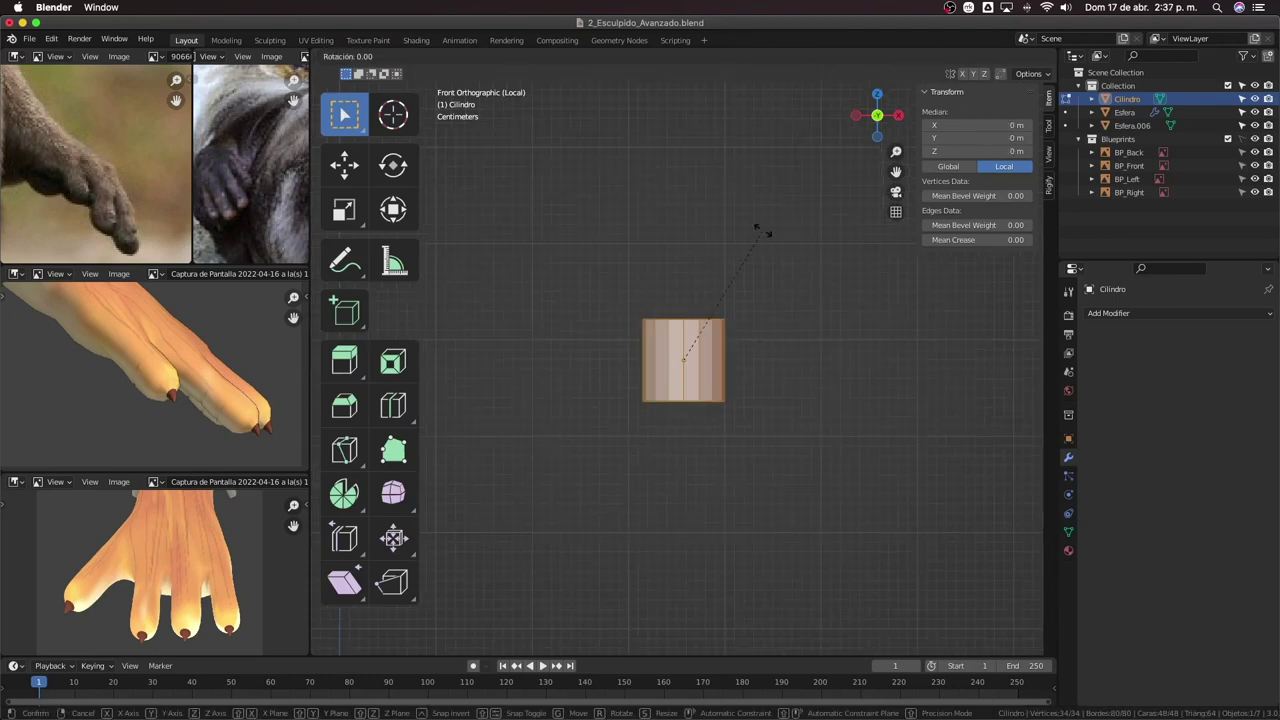
text(90)
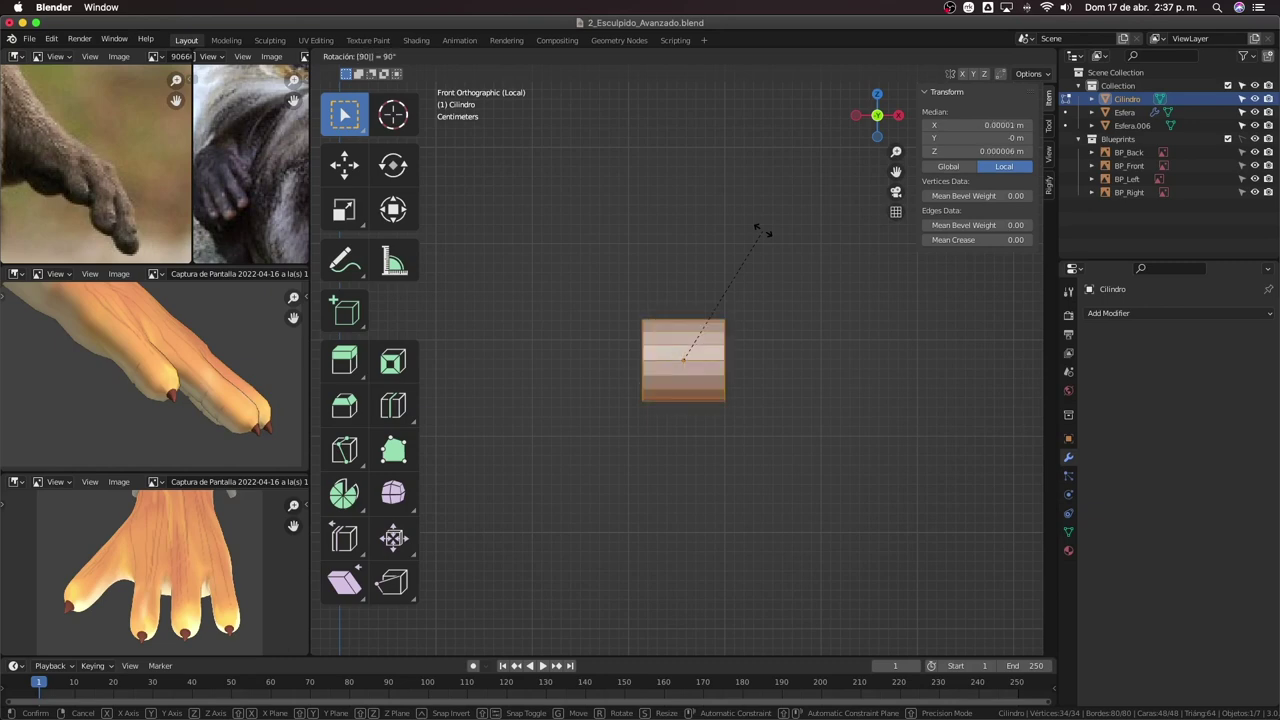
key(Return)
middle_drag(827, 351, 764, 390)
Deselect all, switch to face select mode, and box-select the cylinder's right end.
key(KP_7)
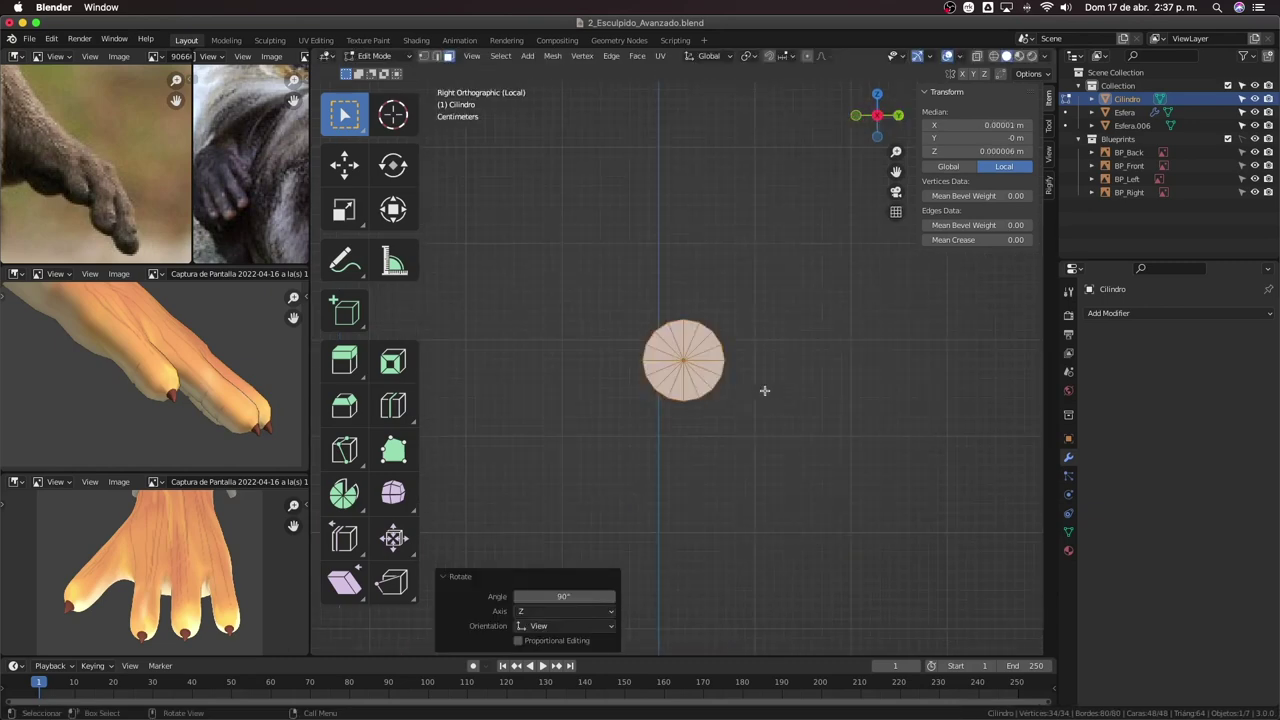
key(KP_1)
click(771, 251)
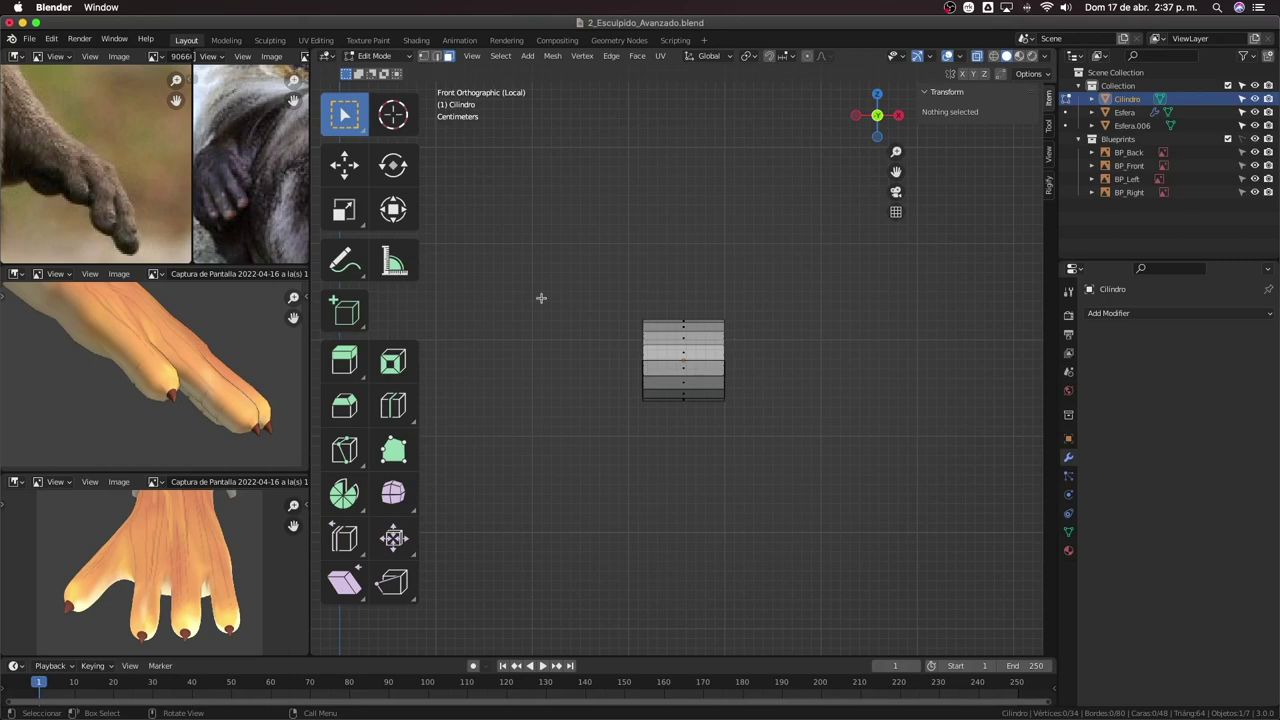
key(2)
key(3)
drag(766, 279, 708, 484)
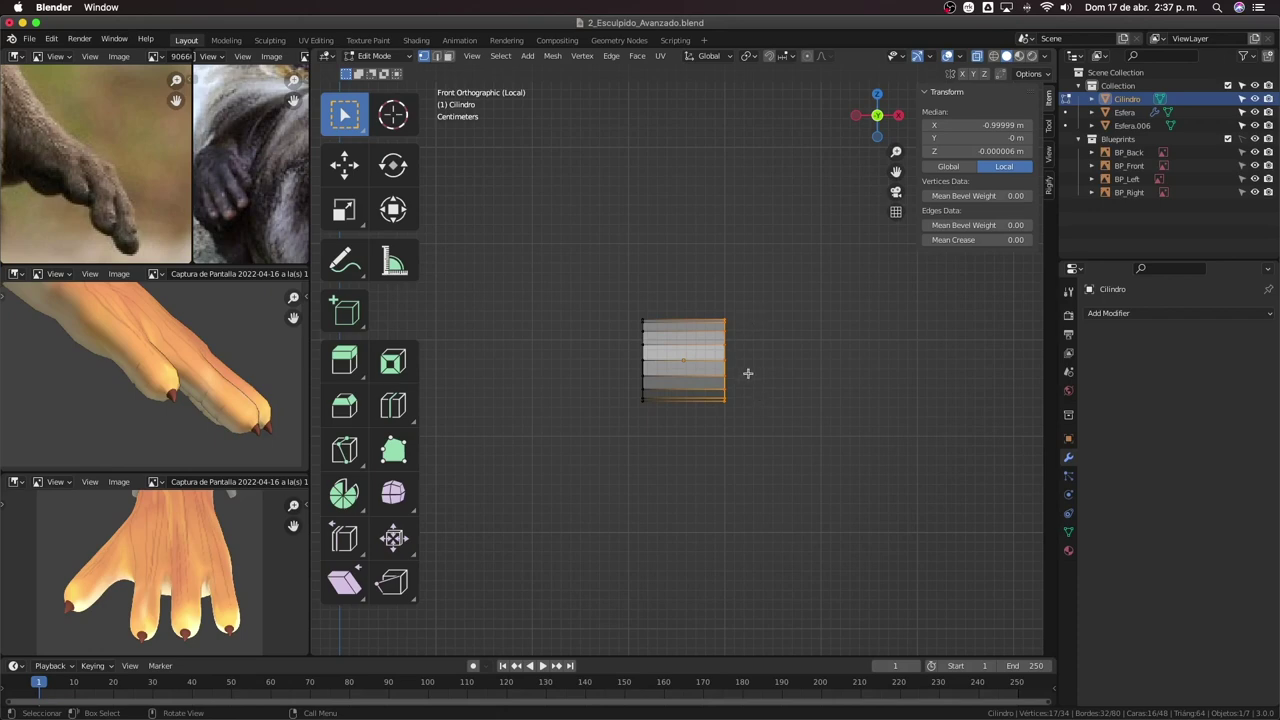
key(w)
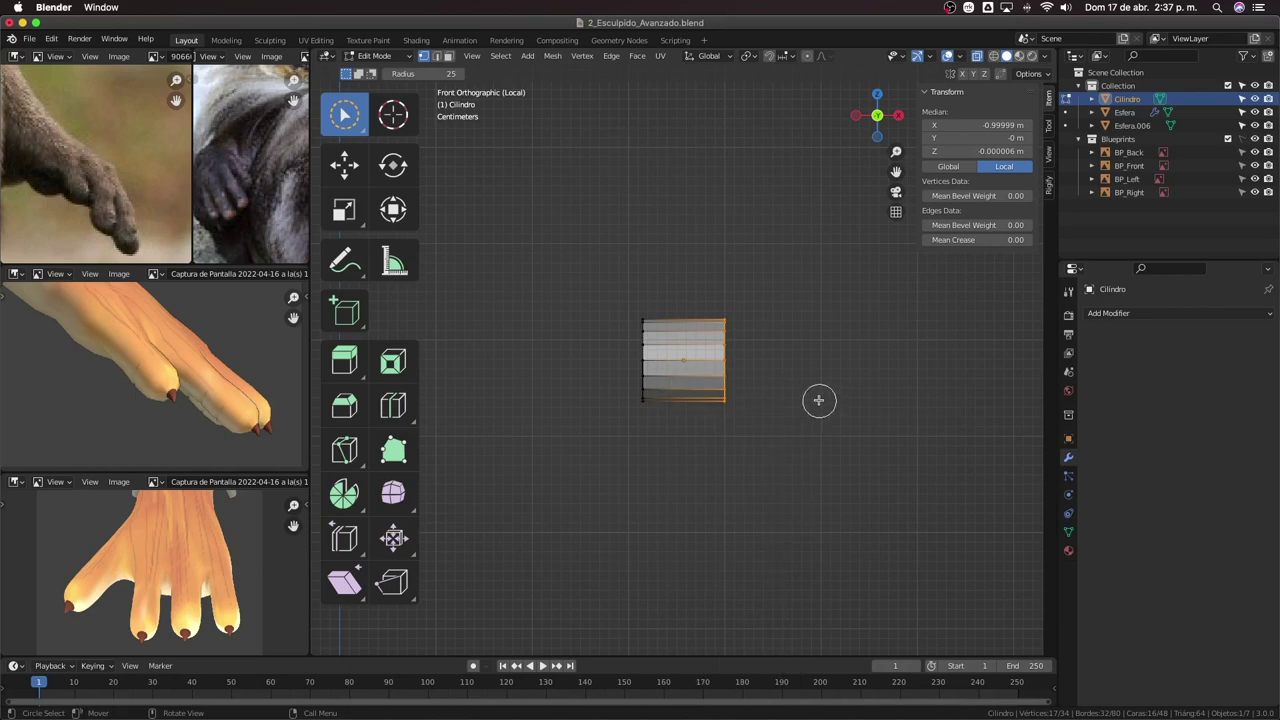
Extrude the right end face, narrow it to 0.873, and shift it to form a knuckle ring.
key(w)
key(w)
key(w)
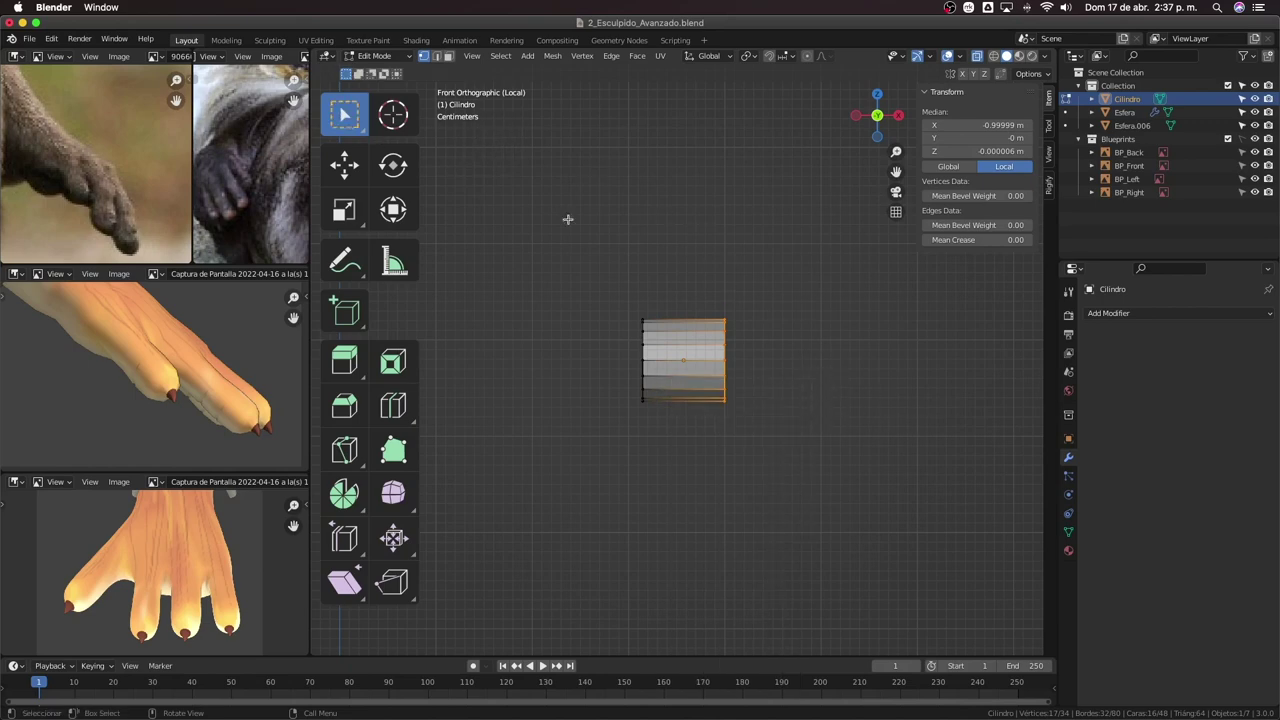
key(e)
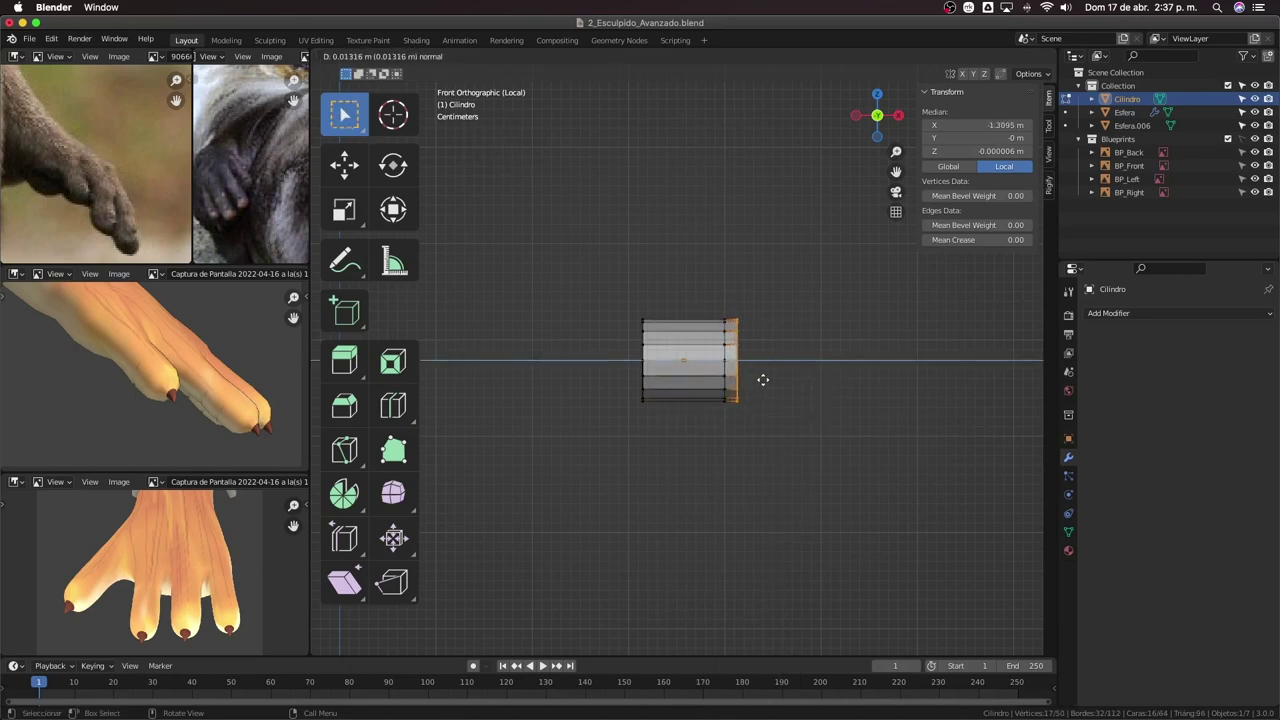
click(763, 379)
key(s)
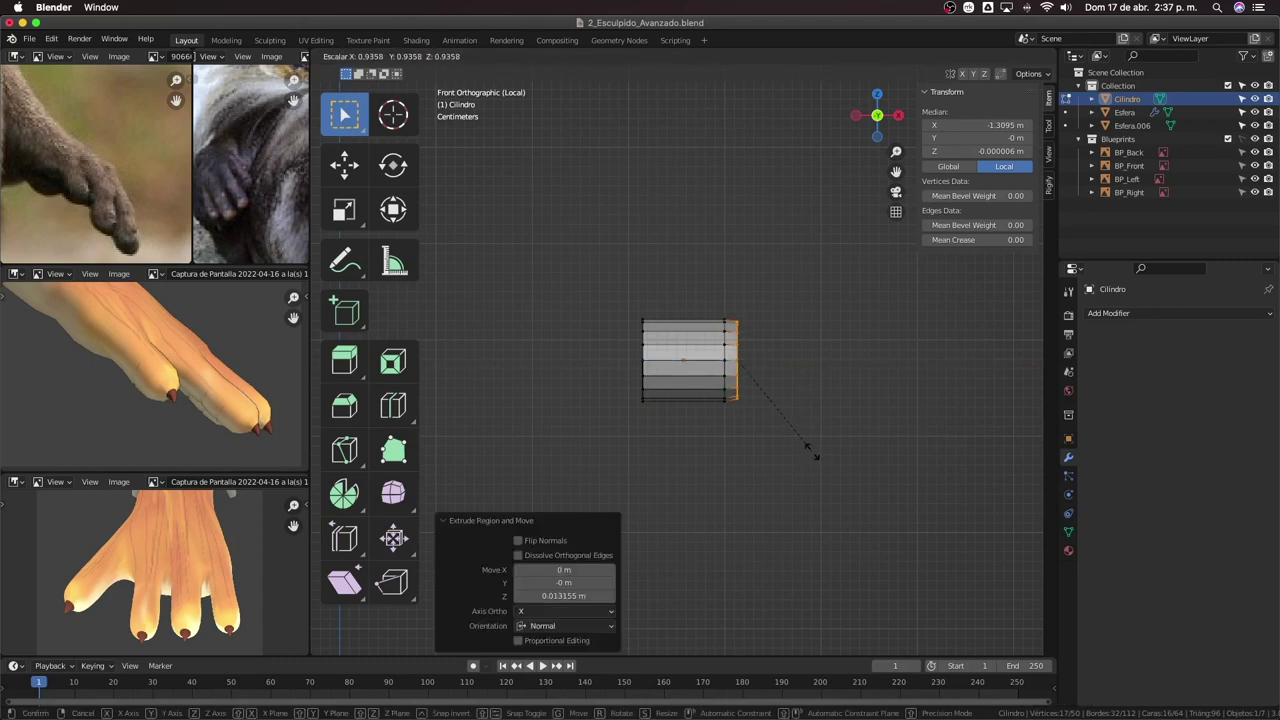
click(806, 447)
key(g)
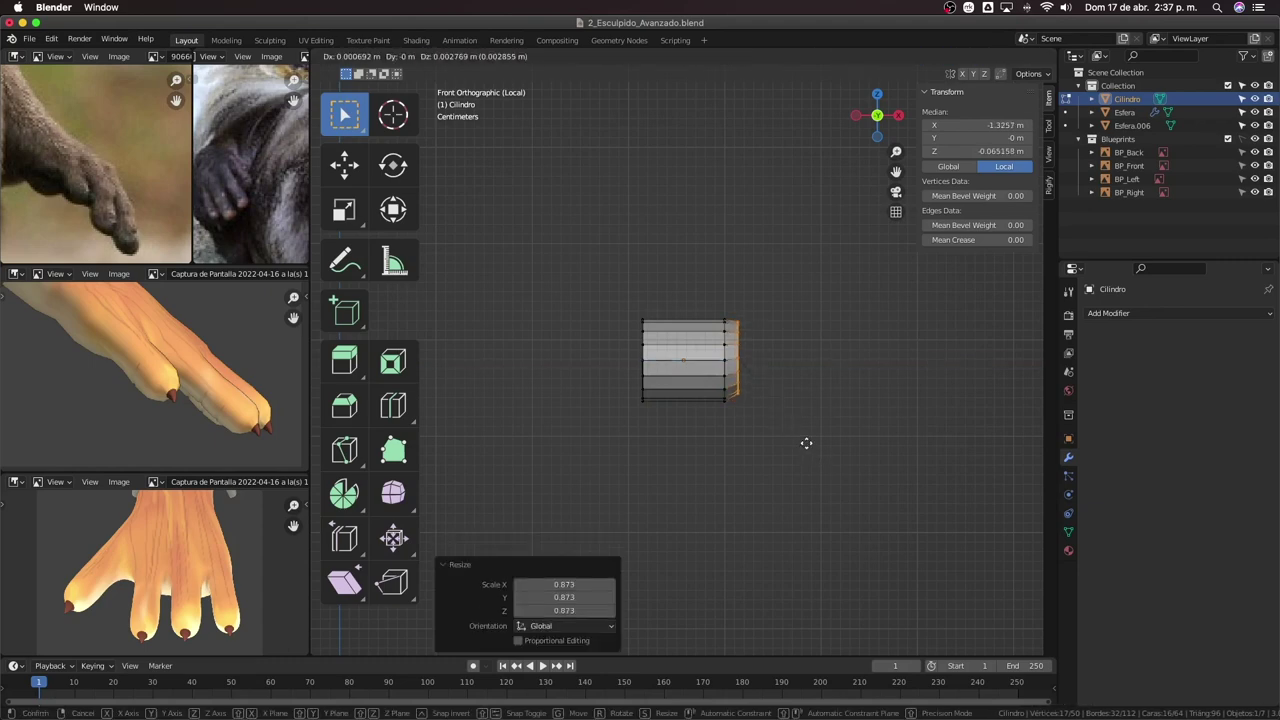
click(806, 443)
Extrude again, widen the end back out, then extrude a longer segment out 0.069237 m.
key(e)
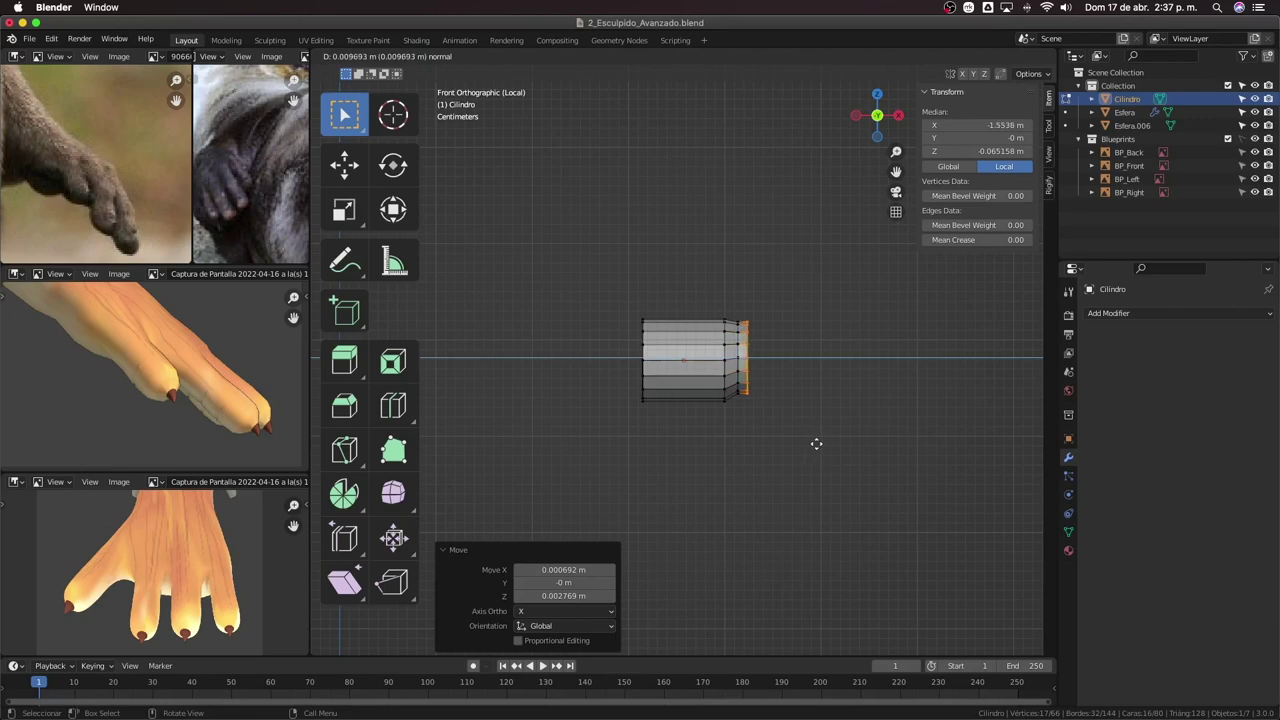
click(816, 444)
key(s)
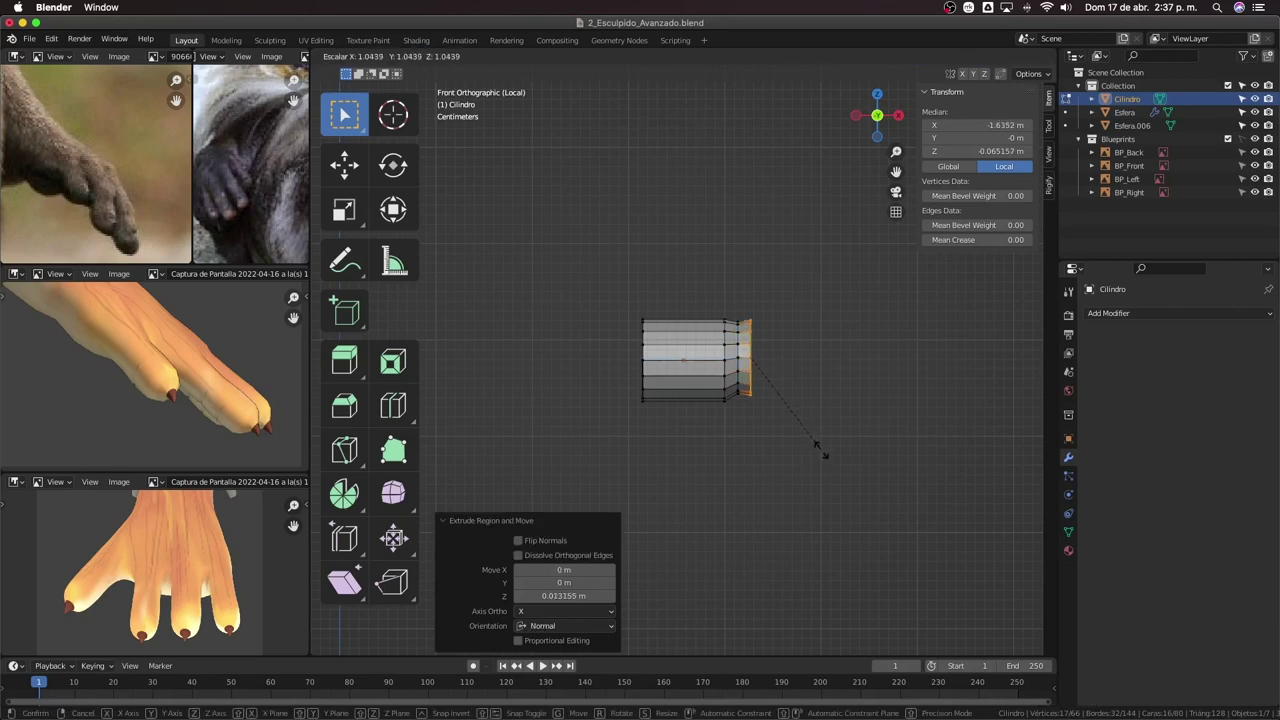
click(818, 447)
key(g)
click(822, 453)
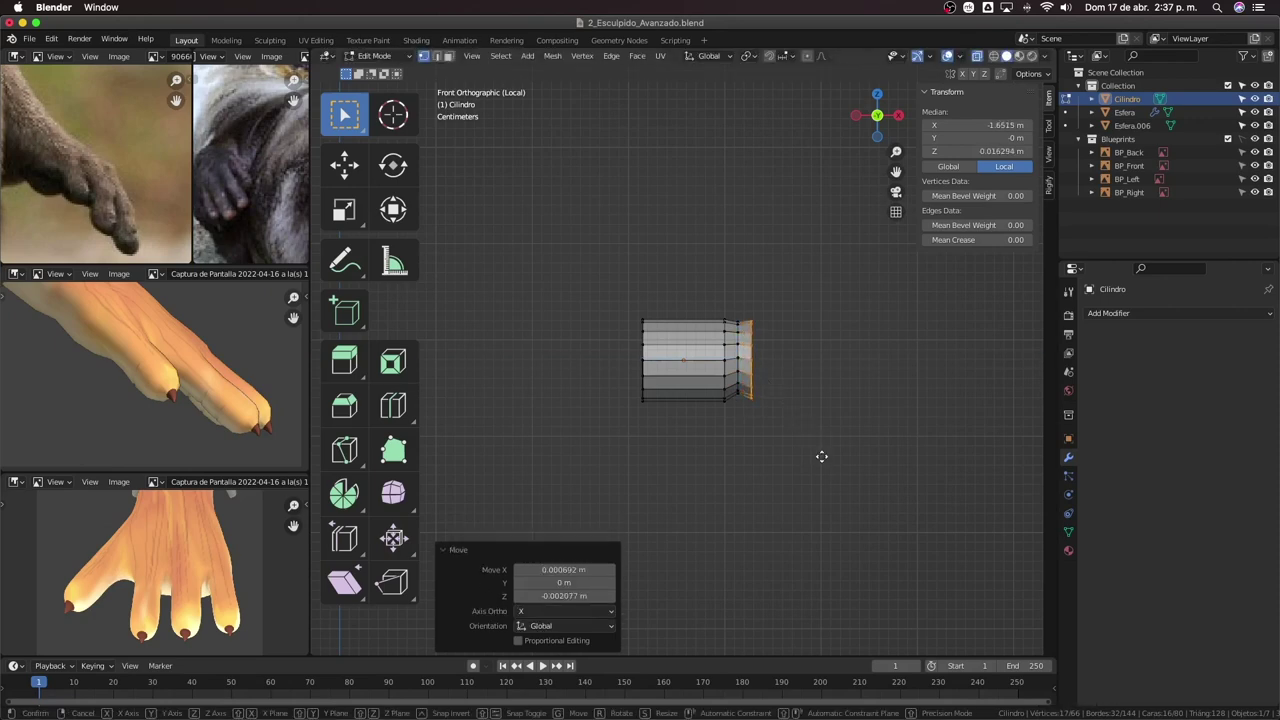
click(810, 437)
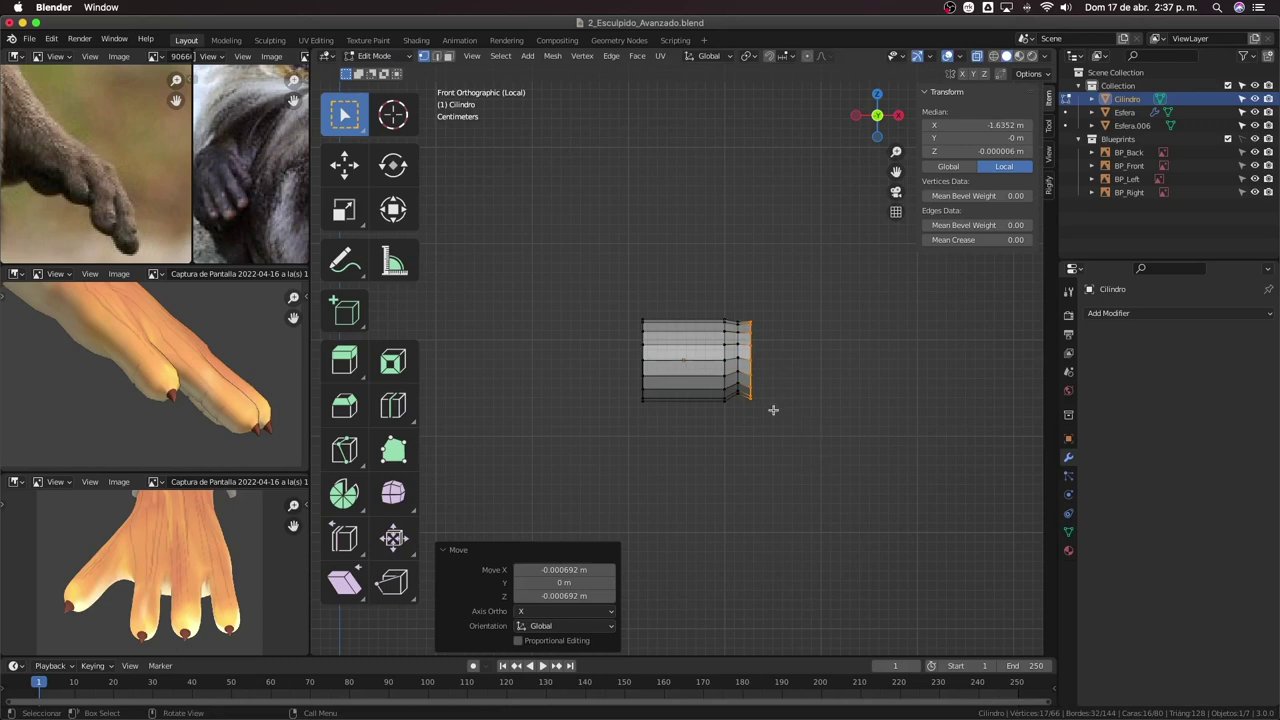
key(e)
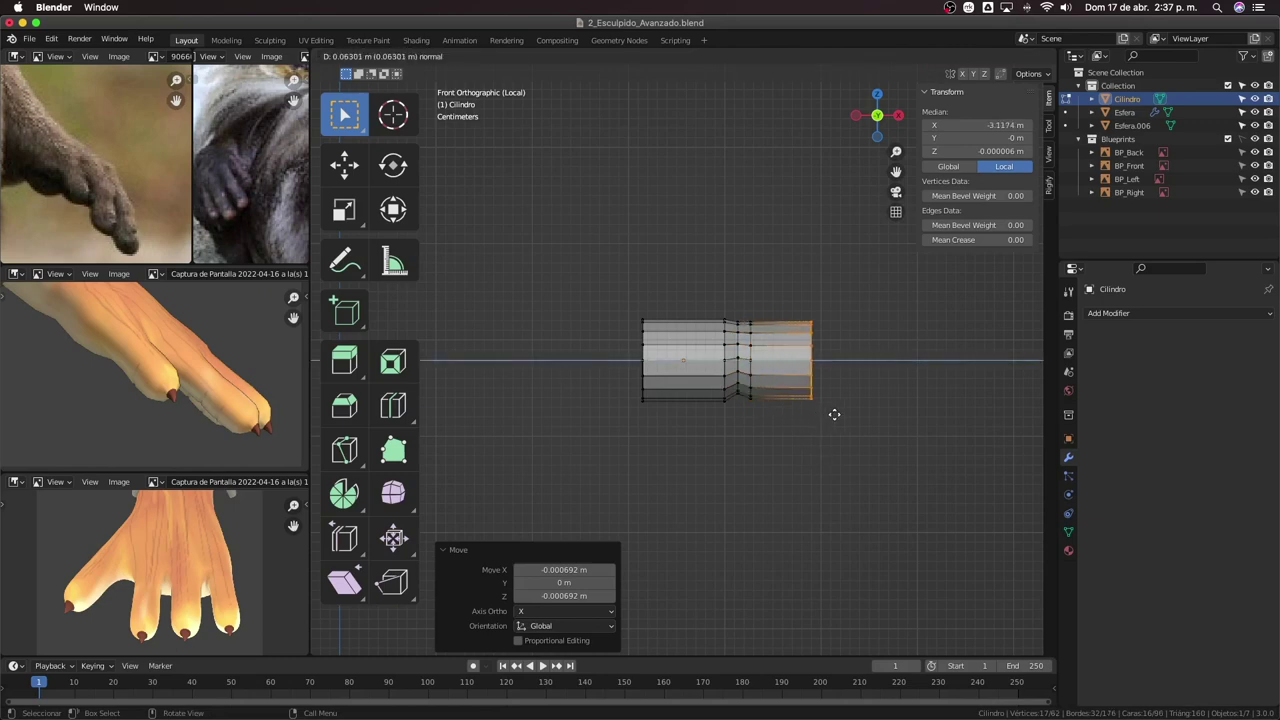
click(840, 413)
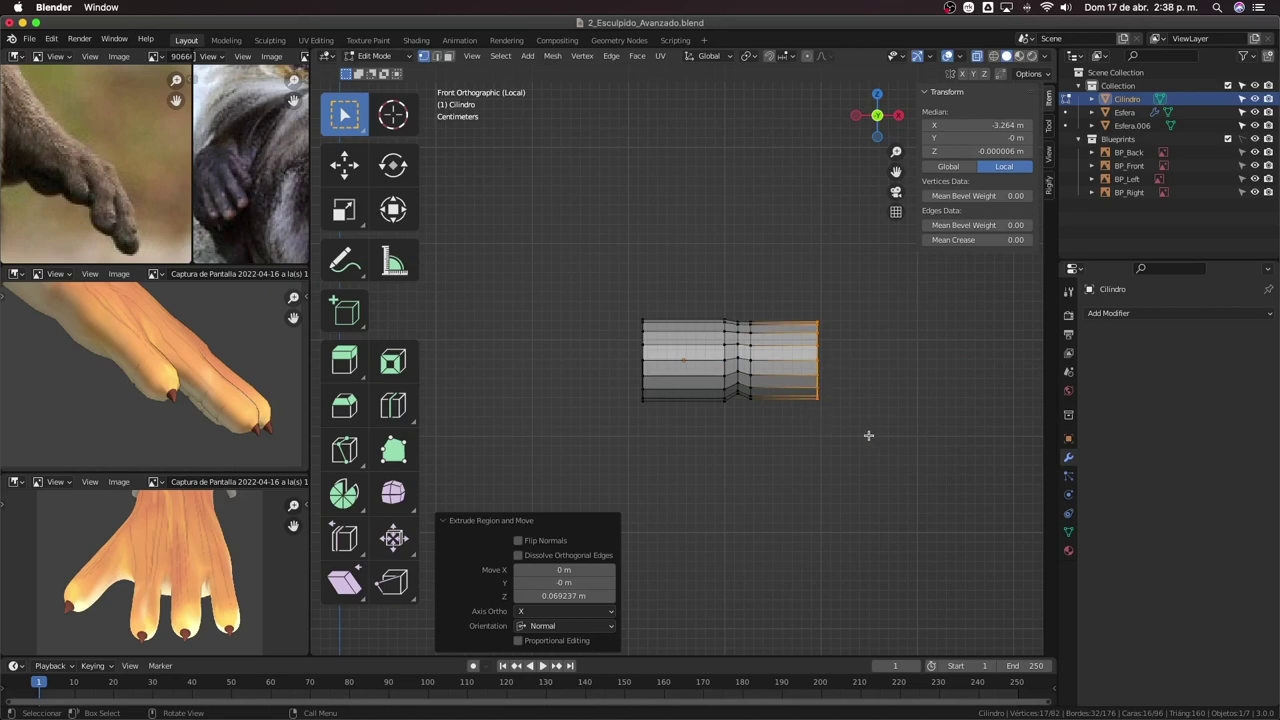
click(820, 318)
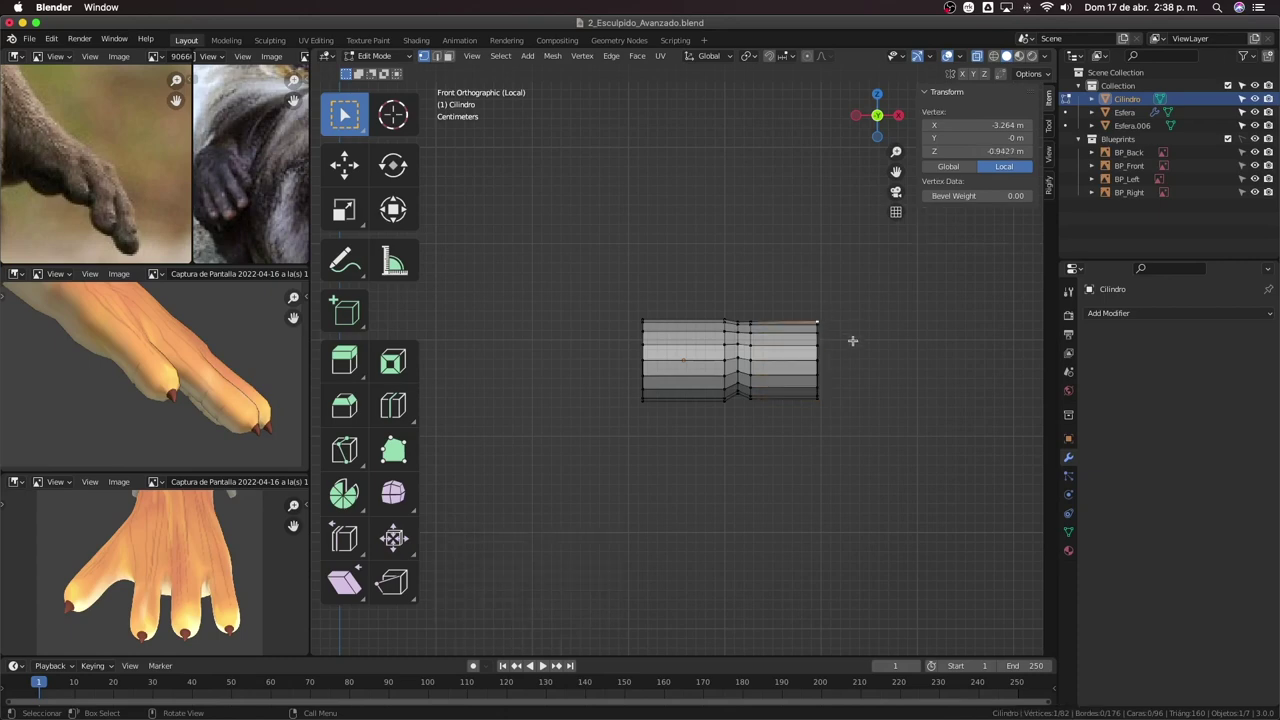
key(g)
key(Escape)
key(e)
click(940, 272)
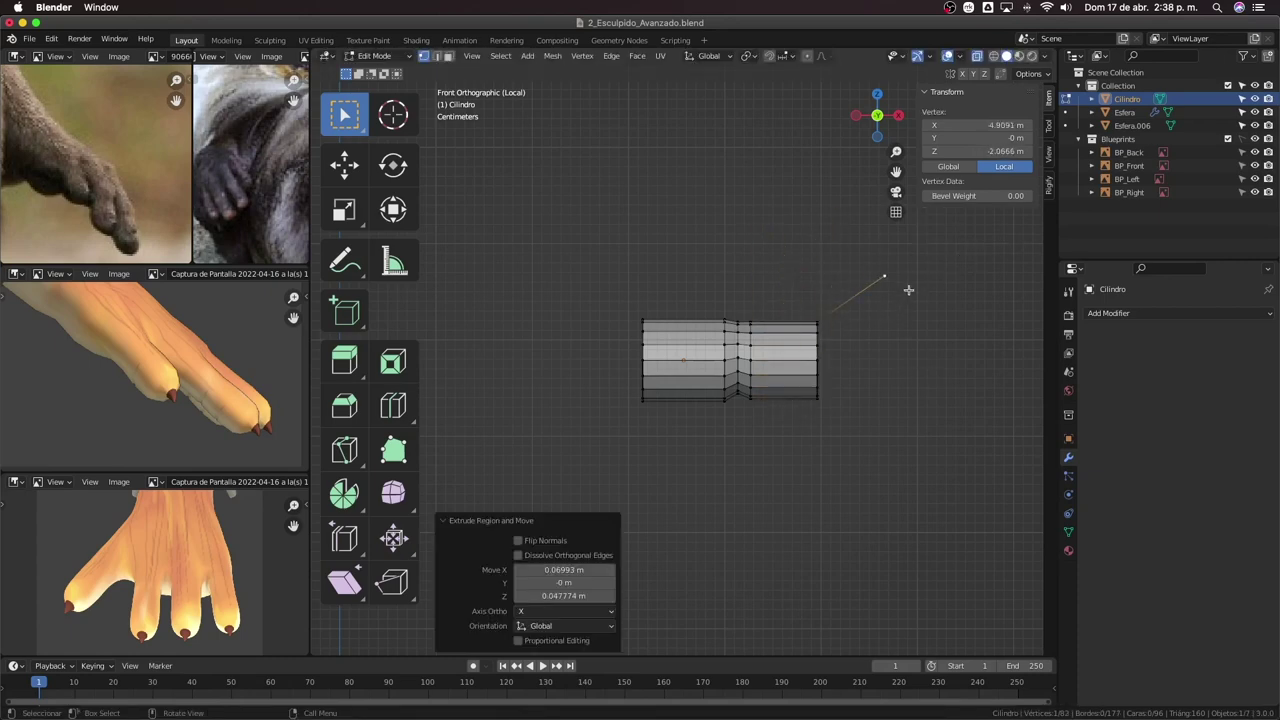
shift+click(811, 319)
key(e)
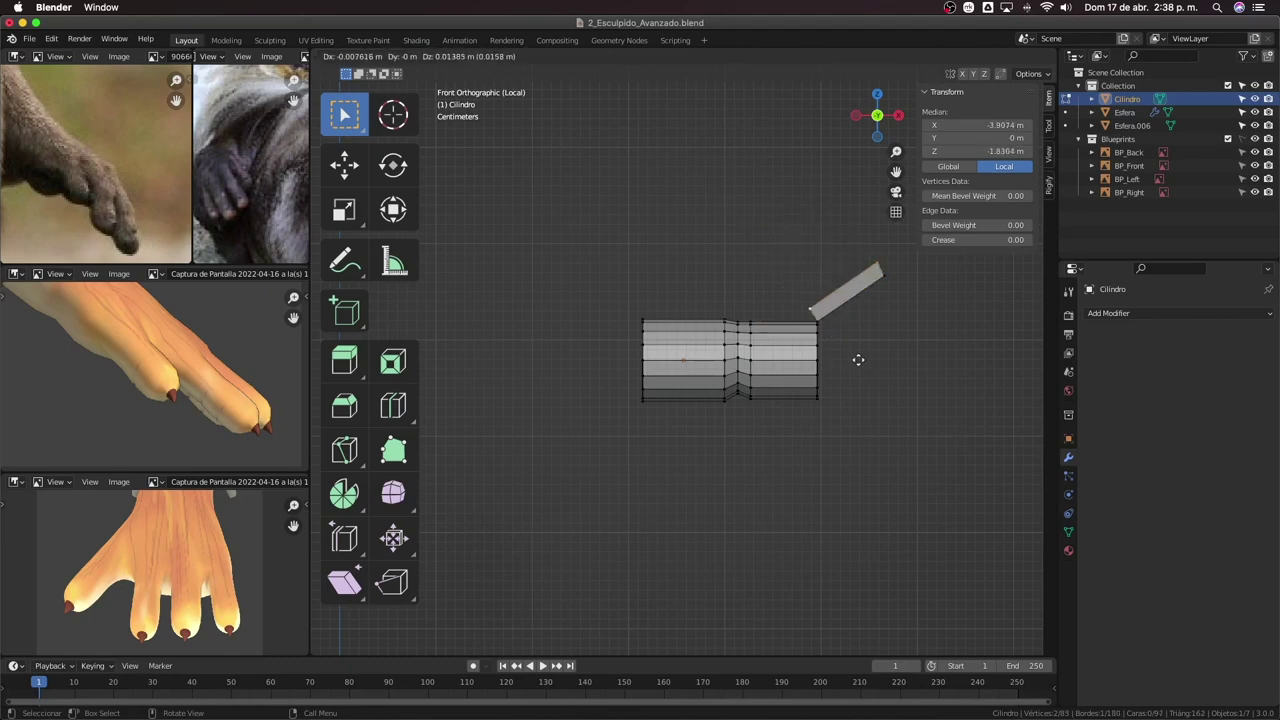
click(862, 310)
mouse_move(862, 310)
middle_down()
mouse_move(891, 314)
mouse_move(851, 317)
mouse_move(748, 278)
middle_up()
key(3)
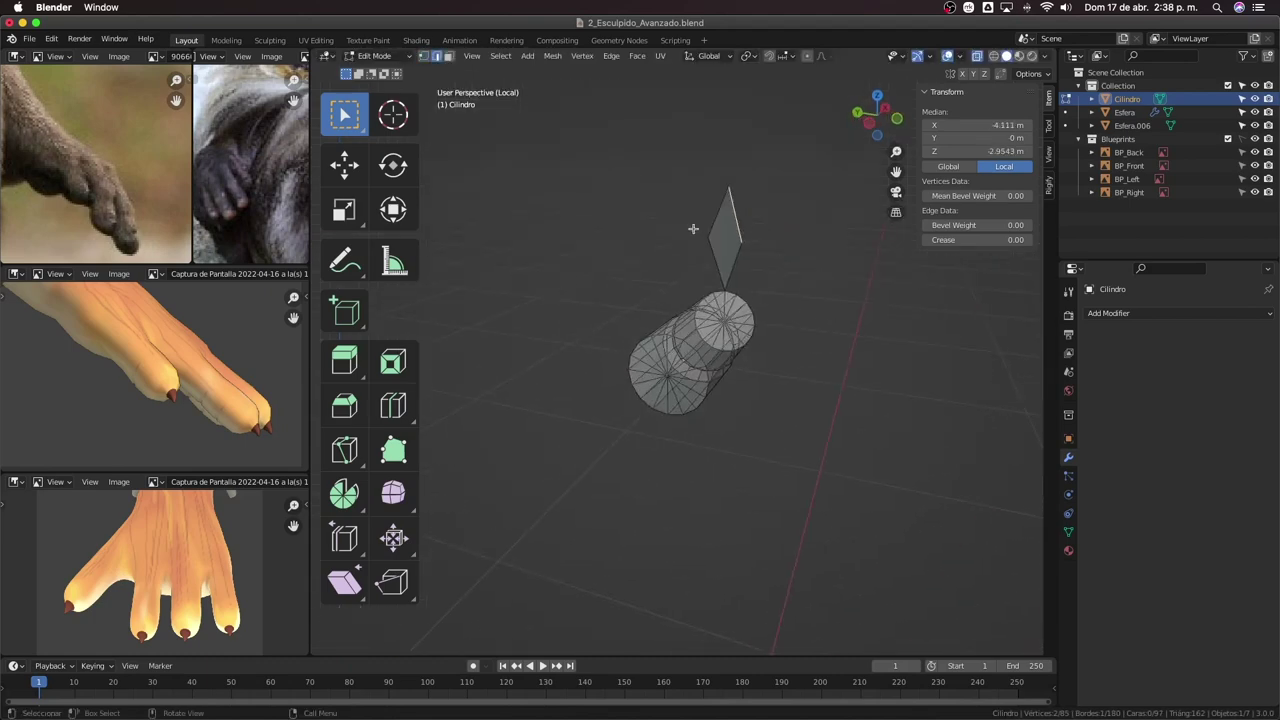
key(e)
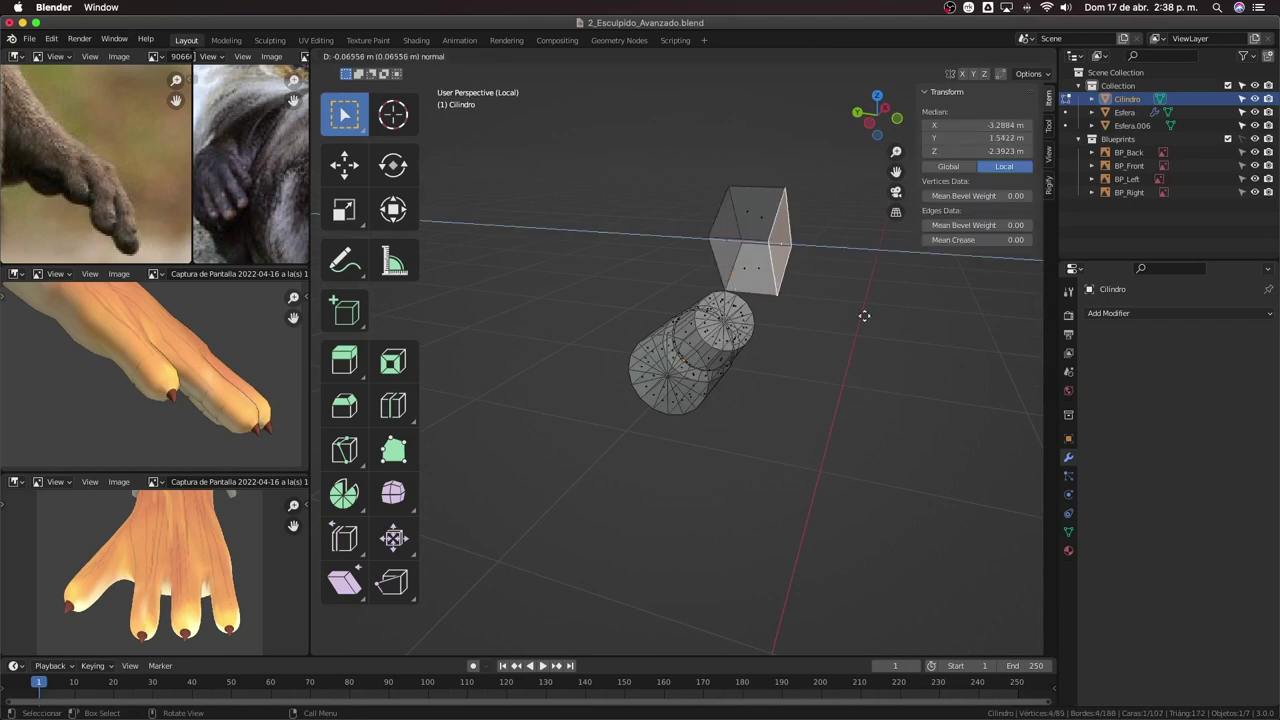
click(843, 303)
mouse_move(843, 303)
middle_down()
mouse_move(733, 349)
mouse_move(829, 349)
middle_up()
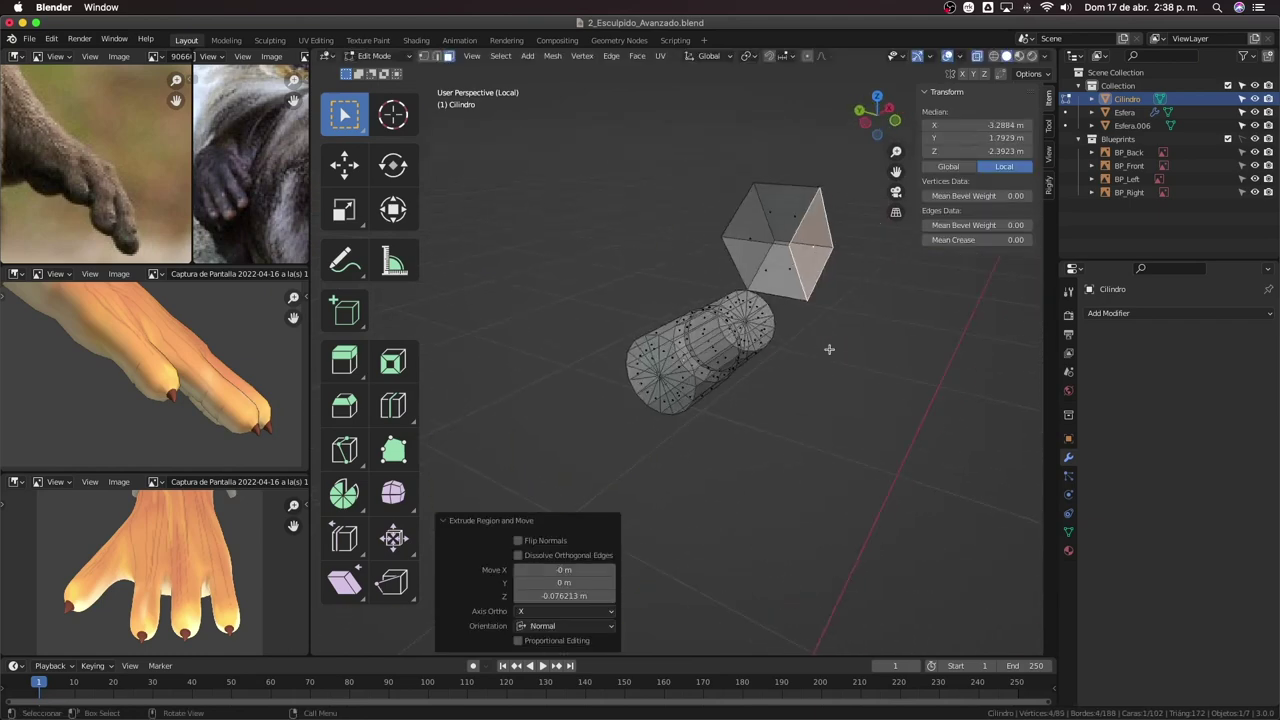
key(ctrl+z)
key(ctrl+z)
key(ctrl+z)
key(ctrl+z)
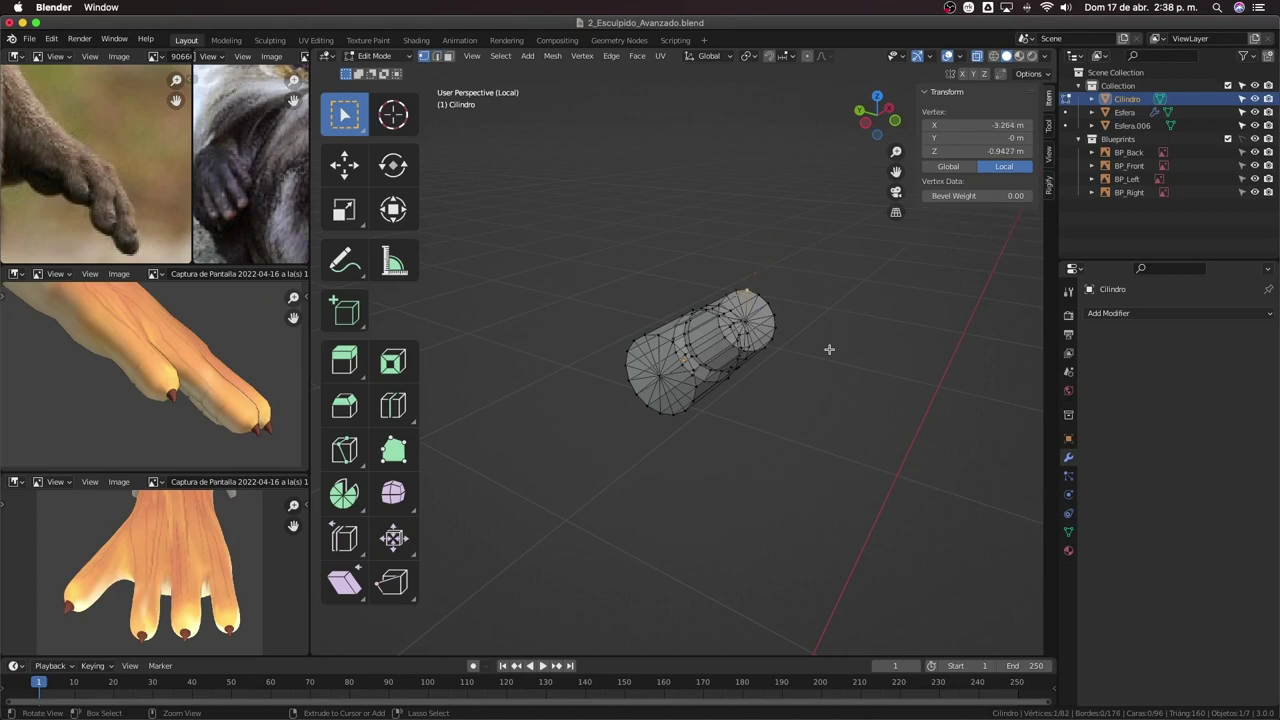
key(KP_3)
key(KP_1)
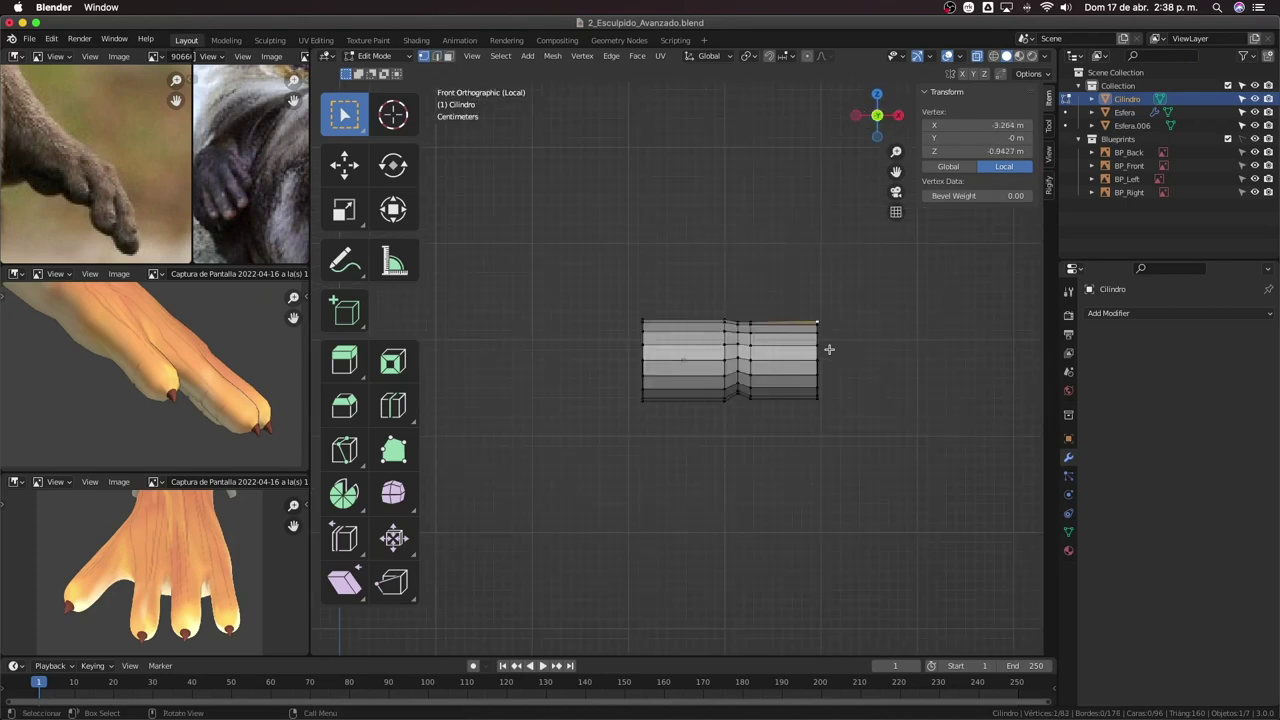
Select the end ring, extrude it, and narrow it to 0.768 as a second knuckle.
drag(880, 268, 780, 476)
shift+middle_drag(783, 474, 723, 423)
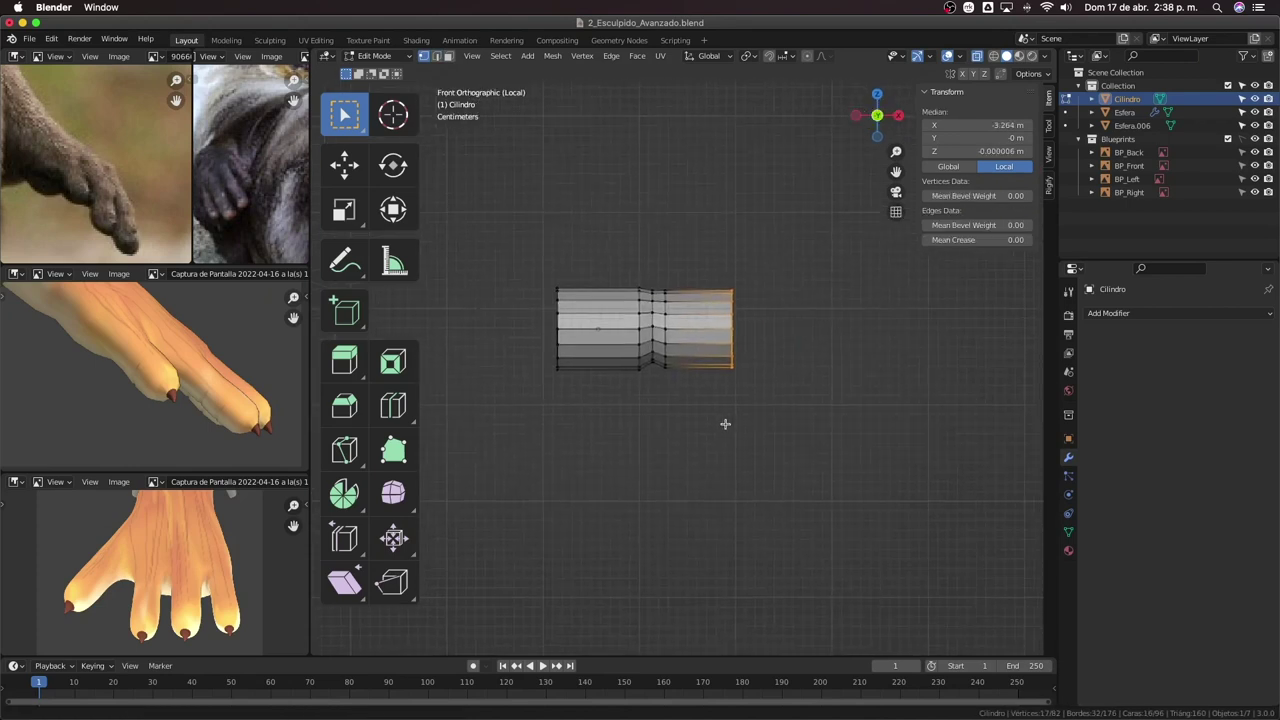
scroll(713, 392, up, 1)
key(e)
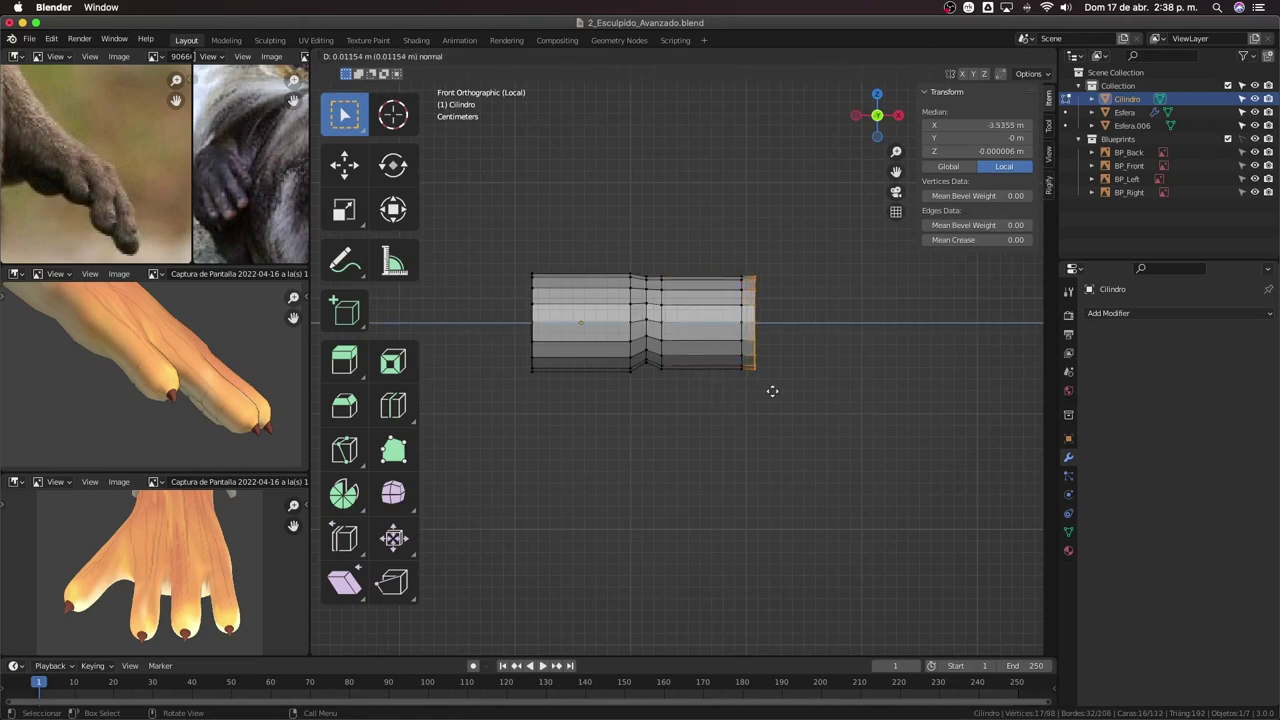
click(771, 391)
key(s)
click(796, 405)
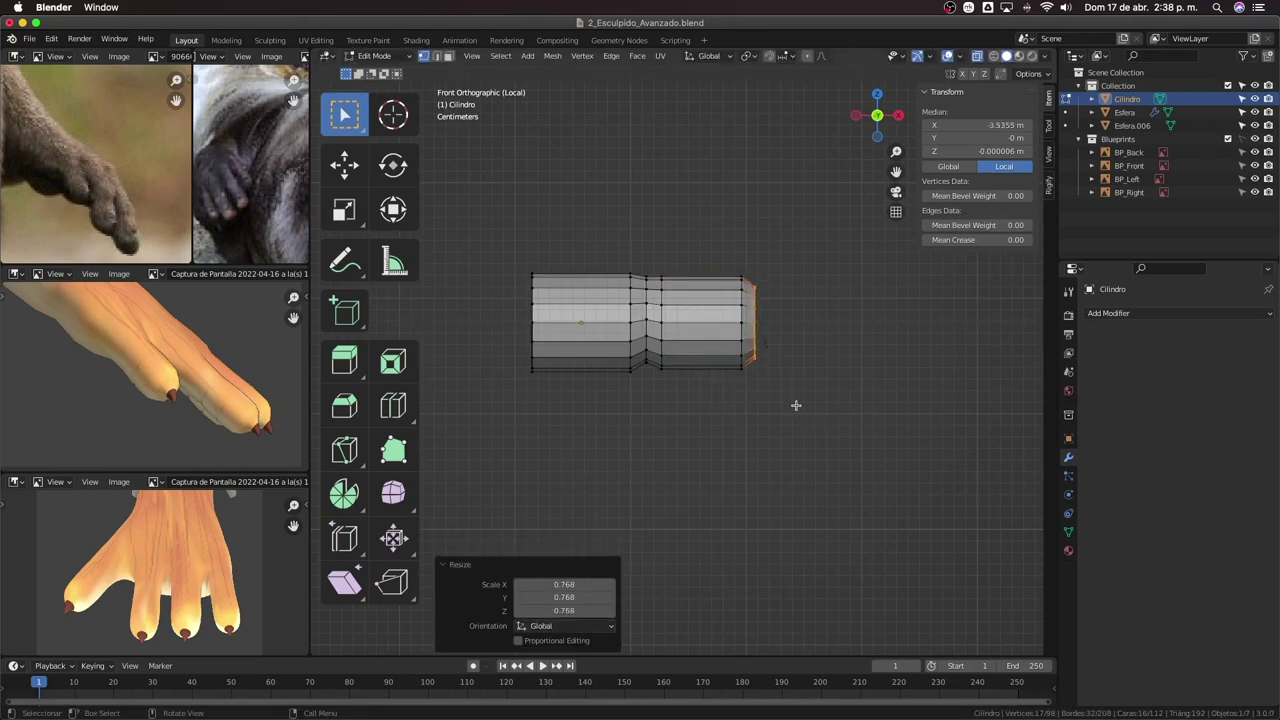
key(g)
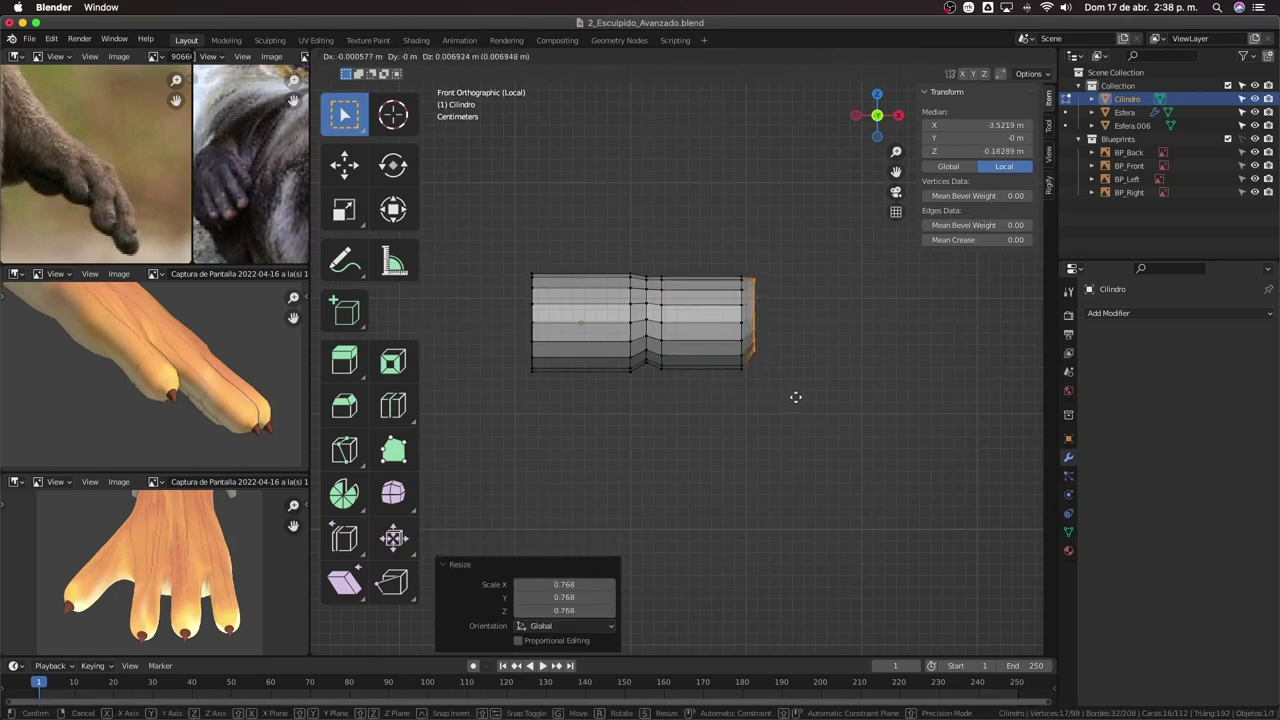
click(796, 397)
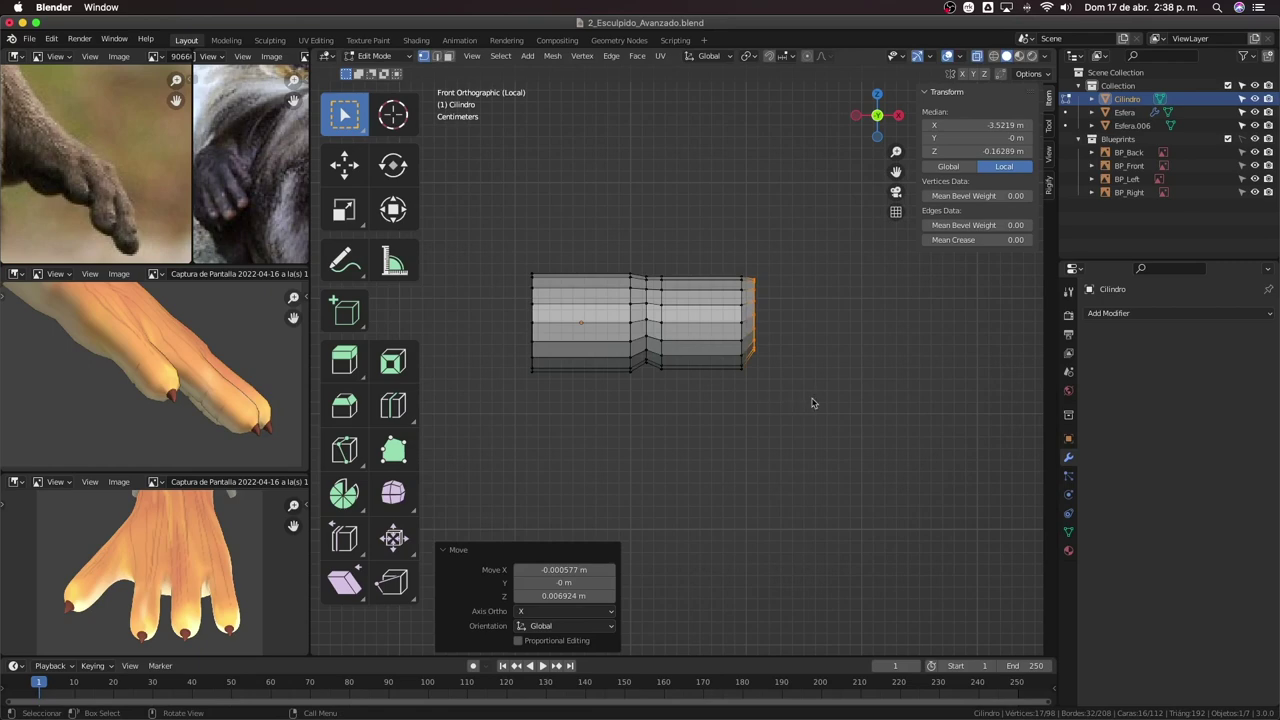
Slide the narrowed end ring right along X and adjust its position along Z.
key(s)
key(x)
key(x)
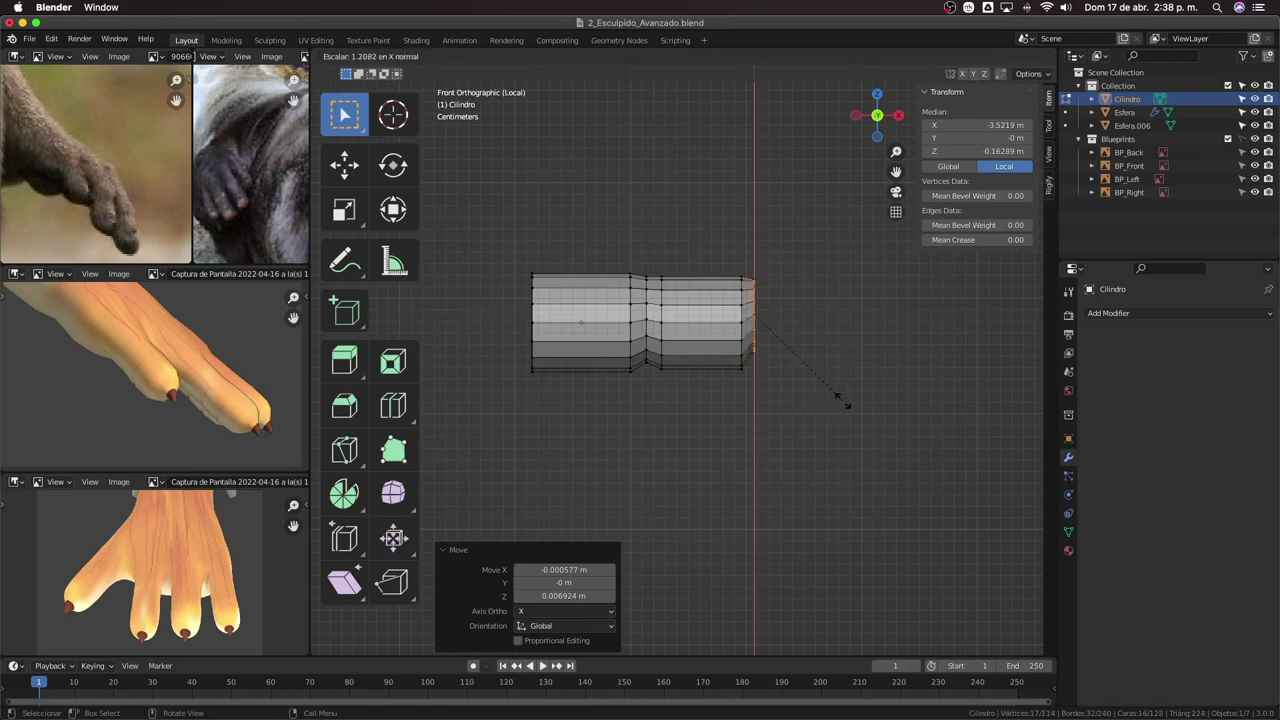
key(g)
click(856, 398)
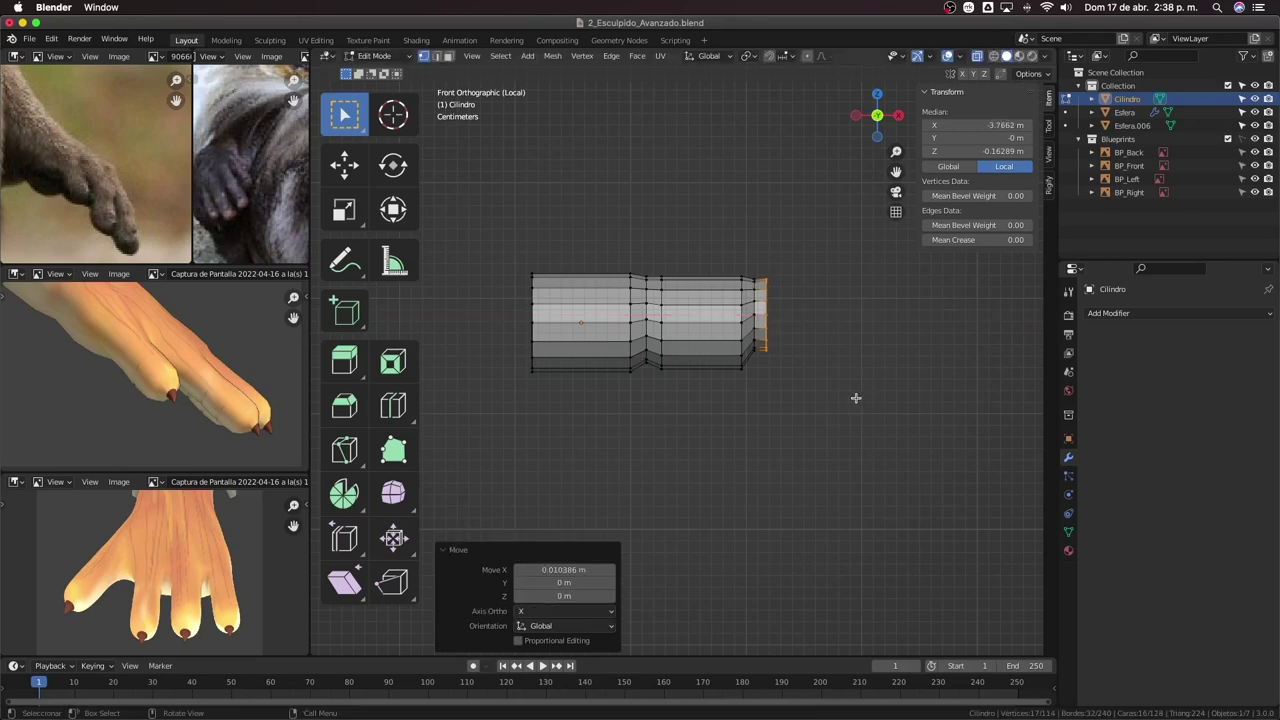
key(s)
key(x)
key(x)
key(x)
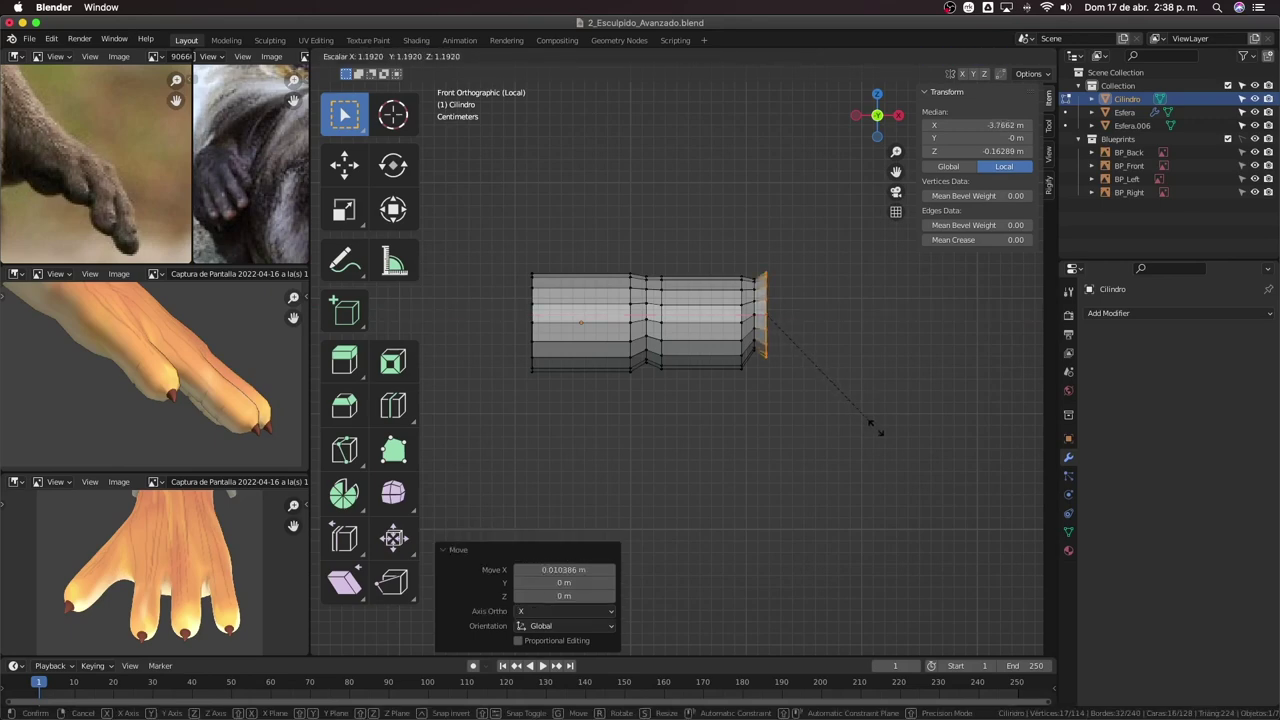
key(Escape)
key(g)
key(z)
key(z)
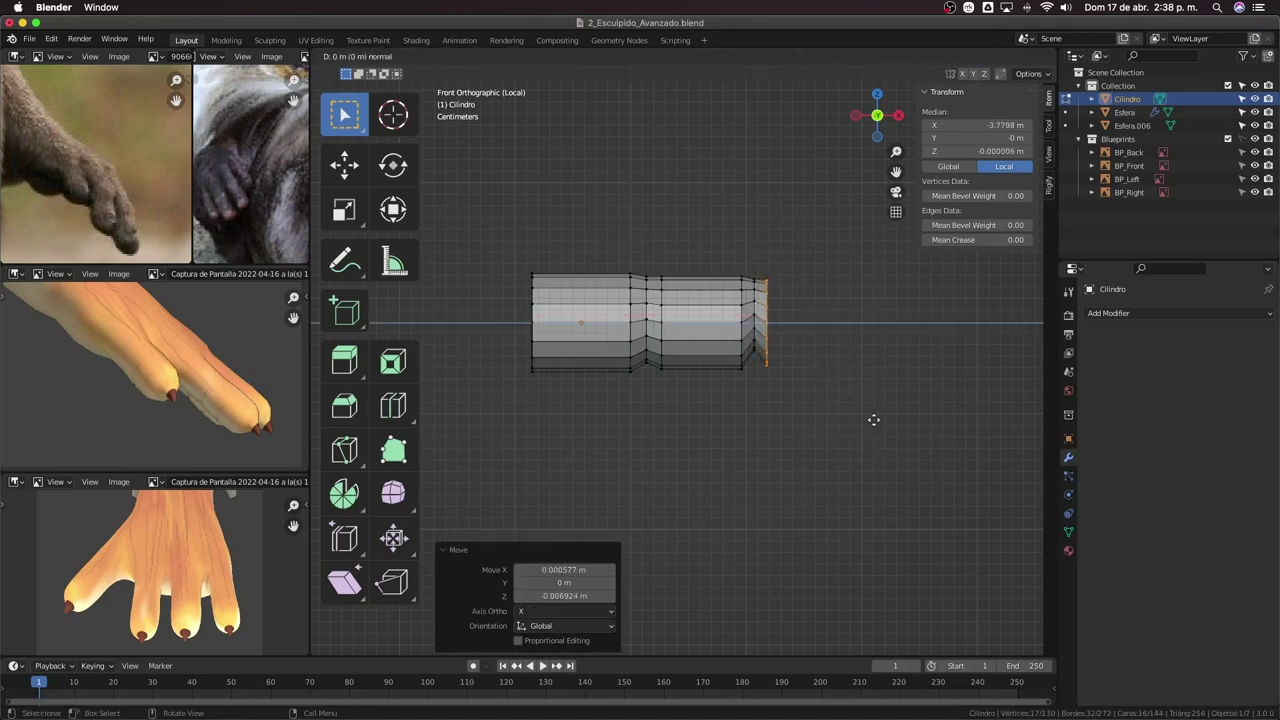
click(920, 416)
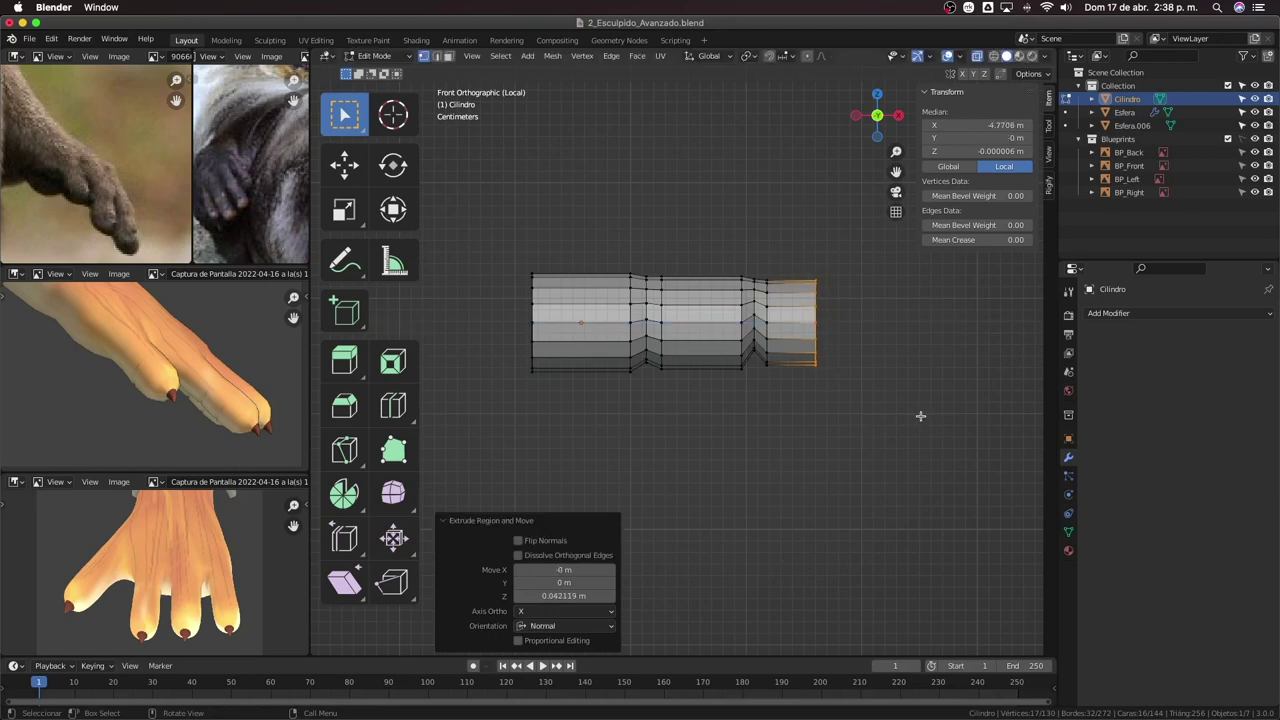
Extrude a third finger segment, narrow its end ring, and shift the end rings right along X.
key(e)
click(963, 420)
key(s)
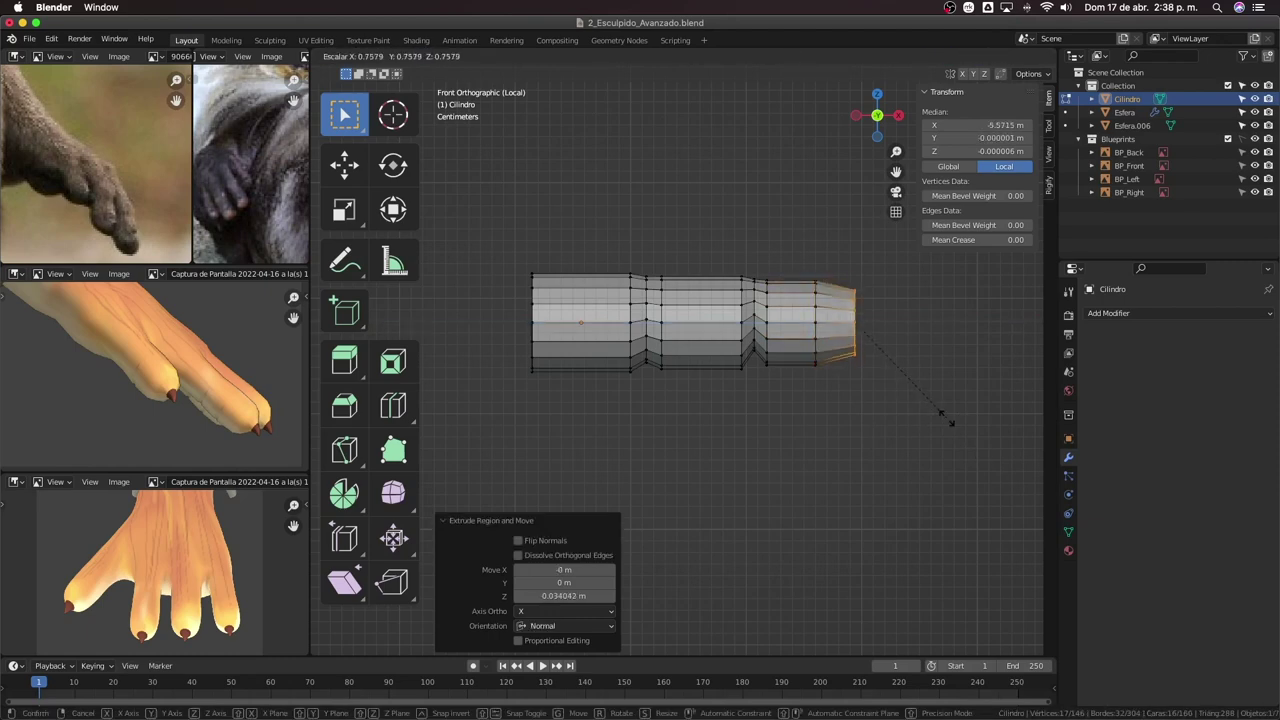
click(929, 394)
key(g)
key(x)
click(913, 397)
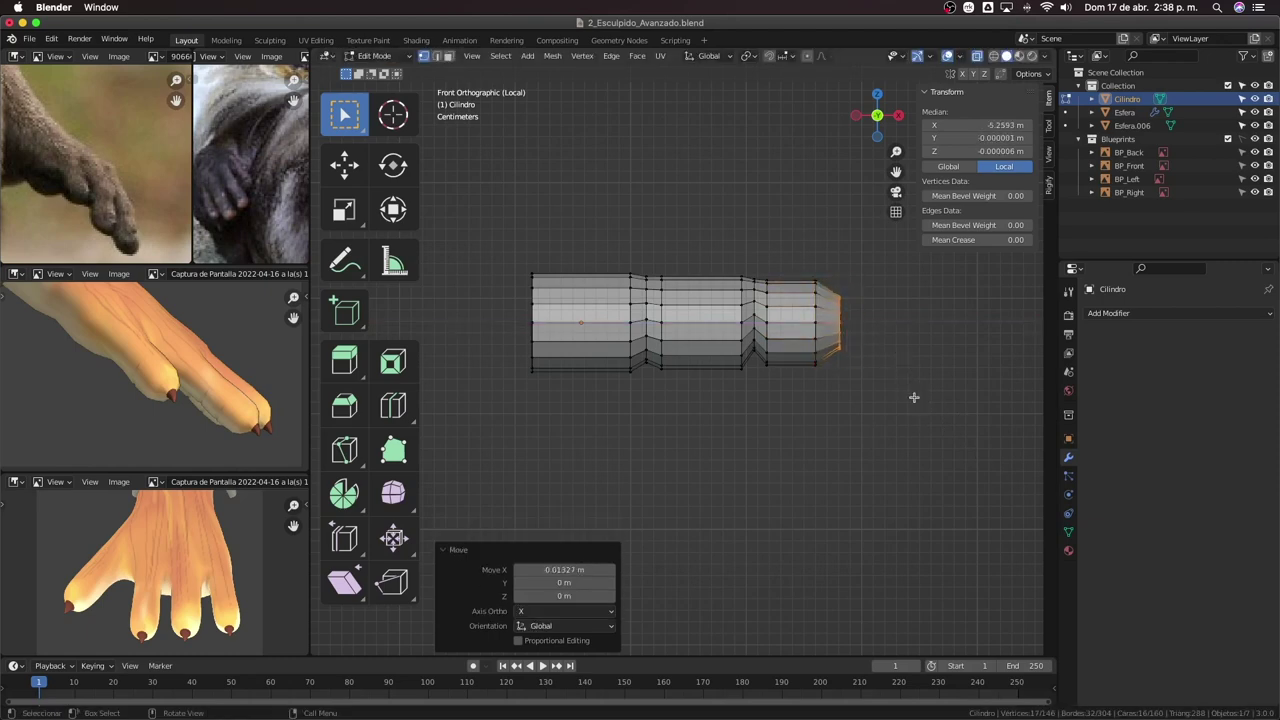
drag(878, 251, 770, 456)
key(g)
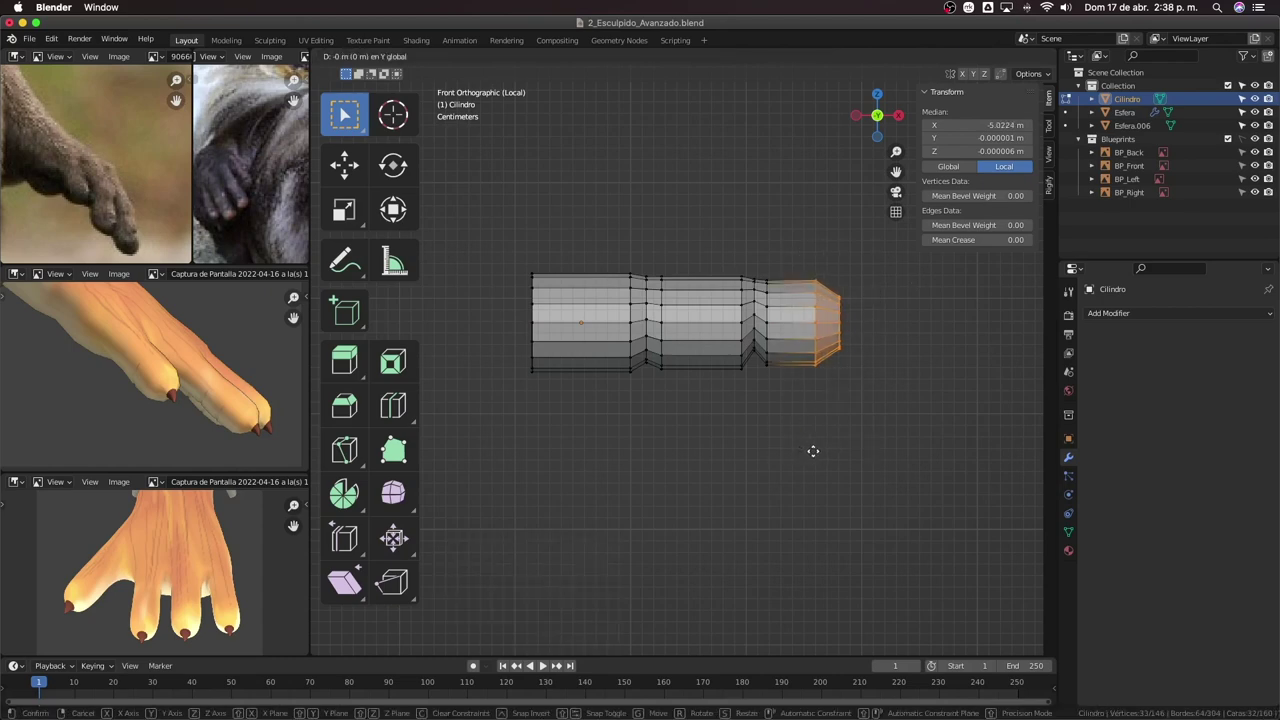
key(x)
click(814, 451)
Extrude and taper a rounded fingertip, then return to Object Mode.
drag(928, 278, 842, 428)
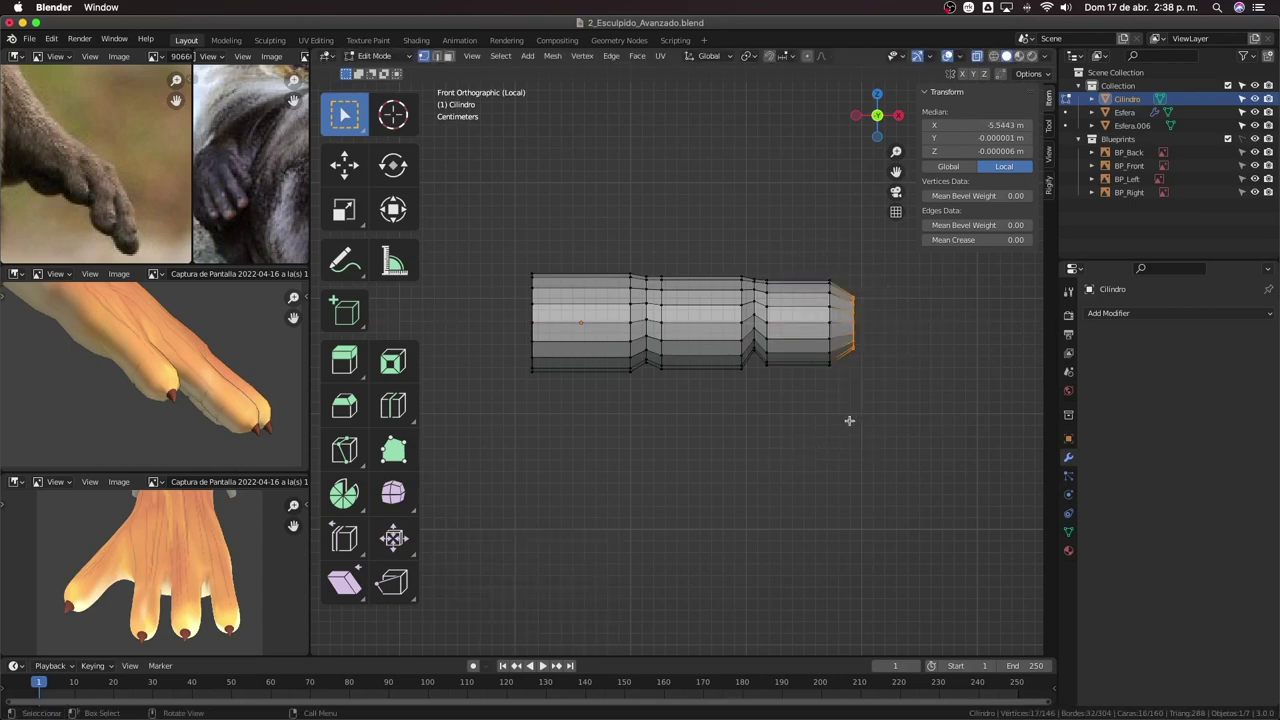
key(g)
click(851, 417)
key(e)
click(872, 410)
key(s)
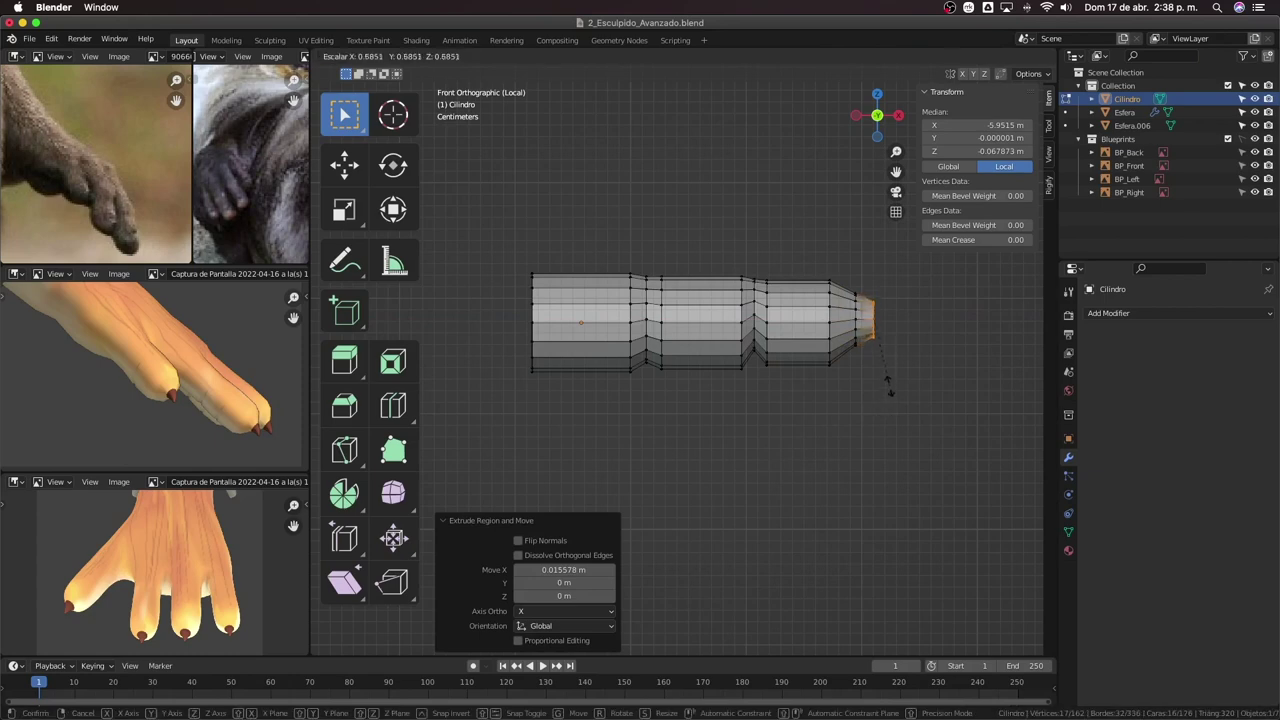
click(888, 340)
key(g)
key(x)
click(906, 378)
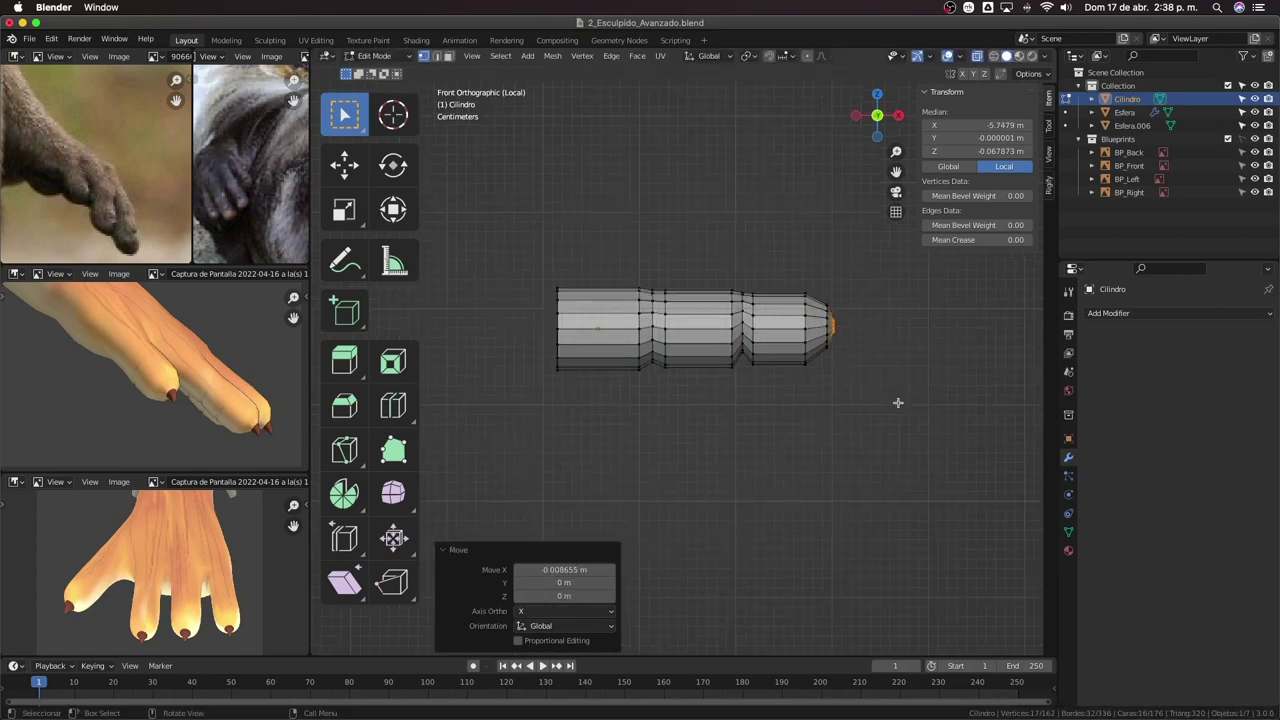
mouse_move(906, 378)
middle_down()
mouse_move(793, 478)
mouse_move(871, 454)
mouse_move(837, 423)
middle_up()
key(Tab)
Set up a front orthographic, X-ray Edit Mode view of the finger.
scroll(781, 448, up, 3)
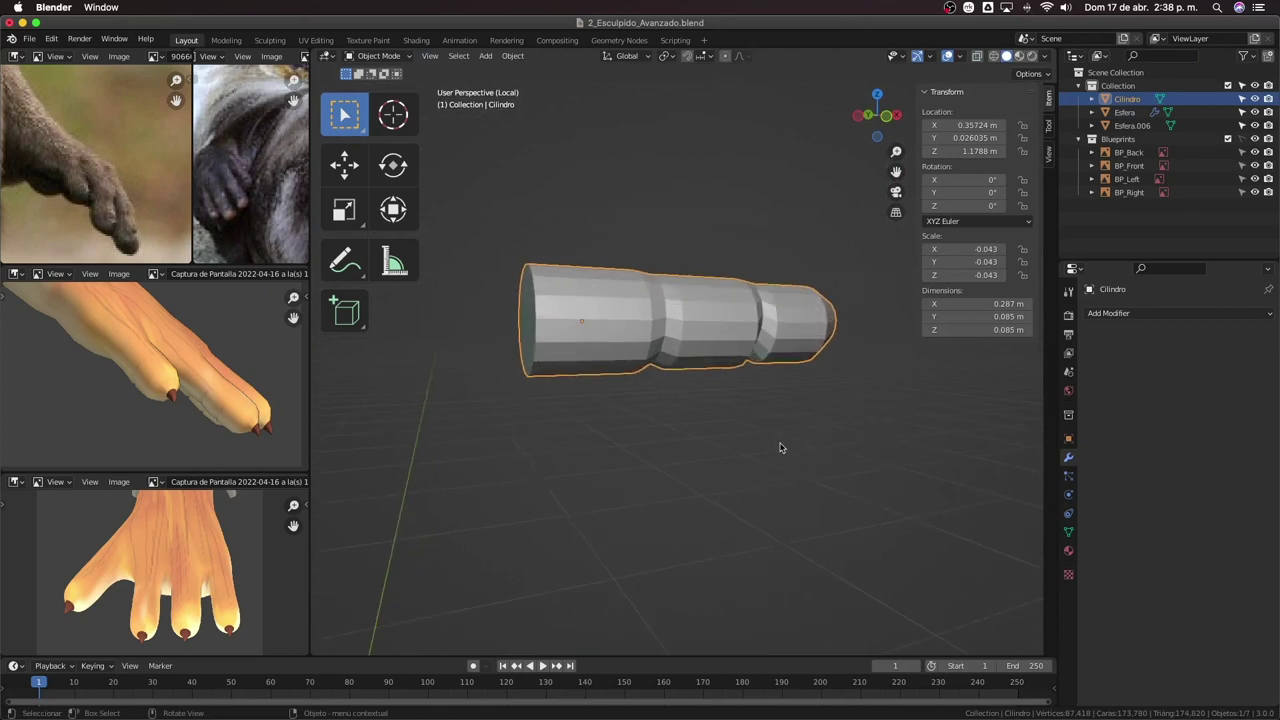
key(KP_3)
key(KP_1)
key(Tab)
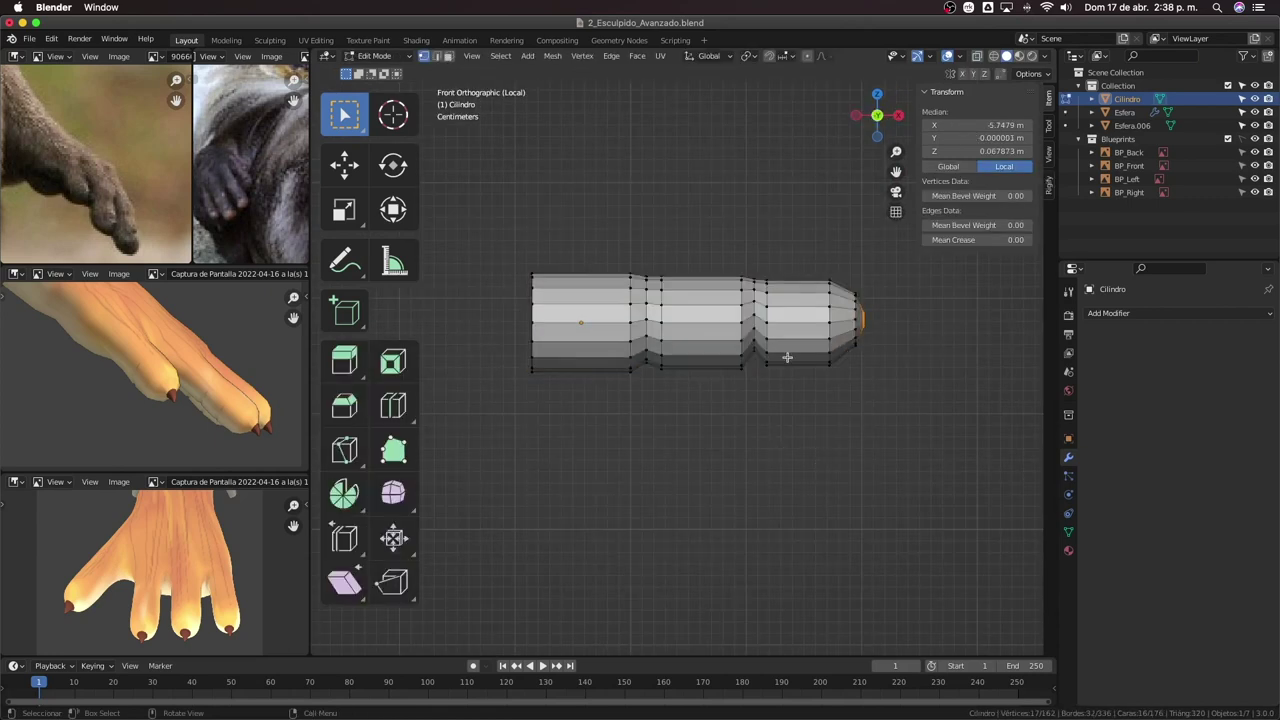
key(alt+z)
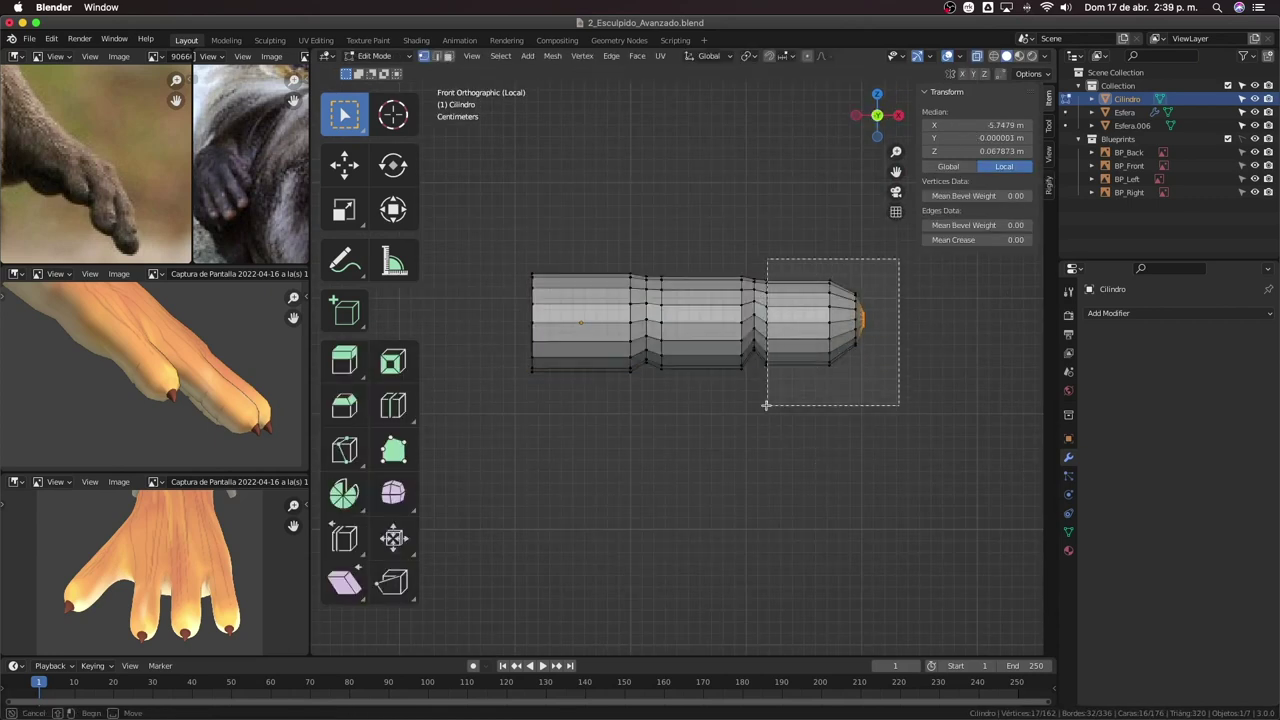
Shift the finger's end-section vertices along Z to line them up.
drag(896, 263, 744, 416)
key(g)
key(z)
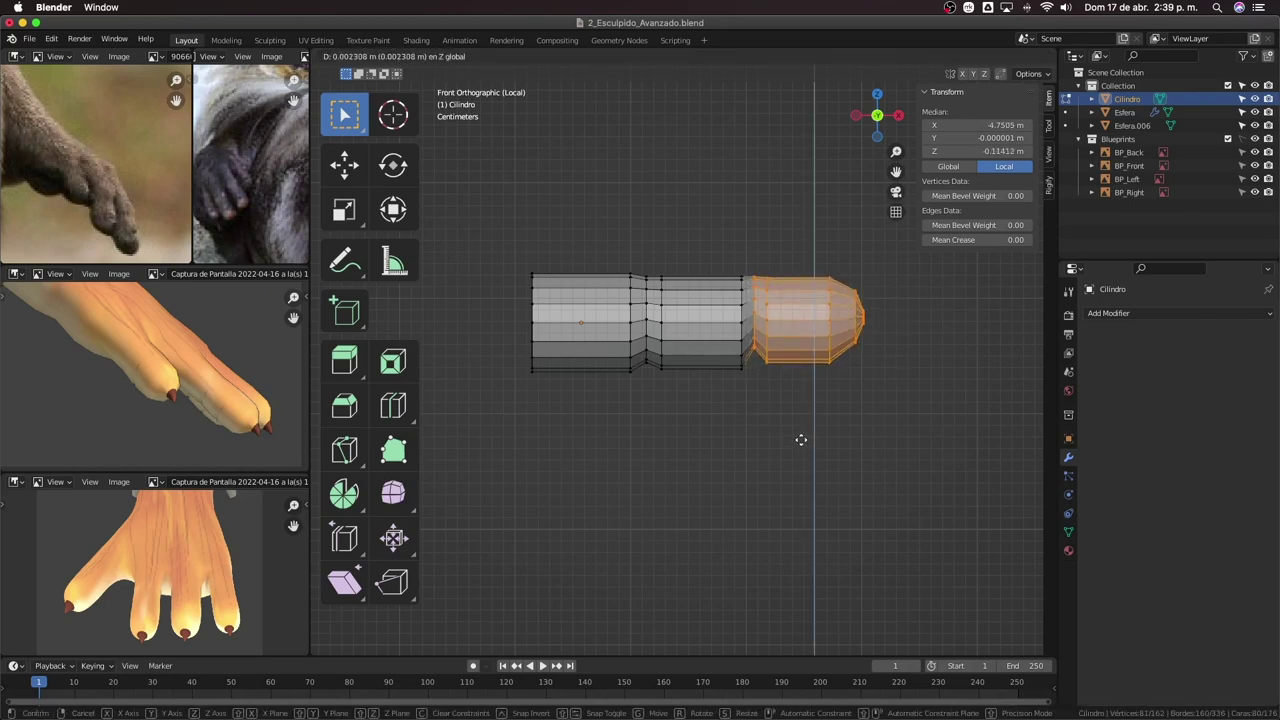
click(801, 440)
key(g)
key(z)
click(801, 440)
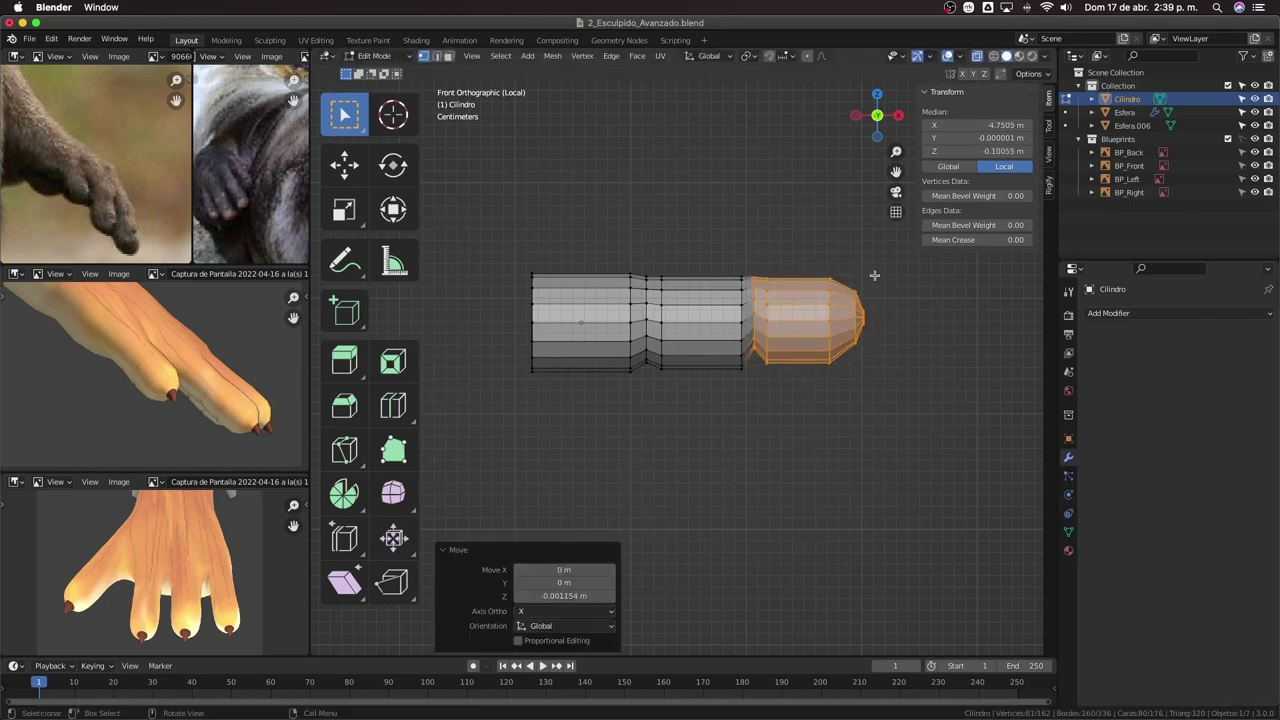
drag(880, 244, 760, 428)
key(g)
key(z)
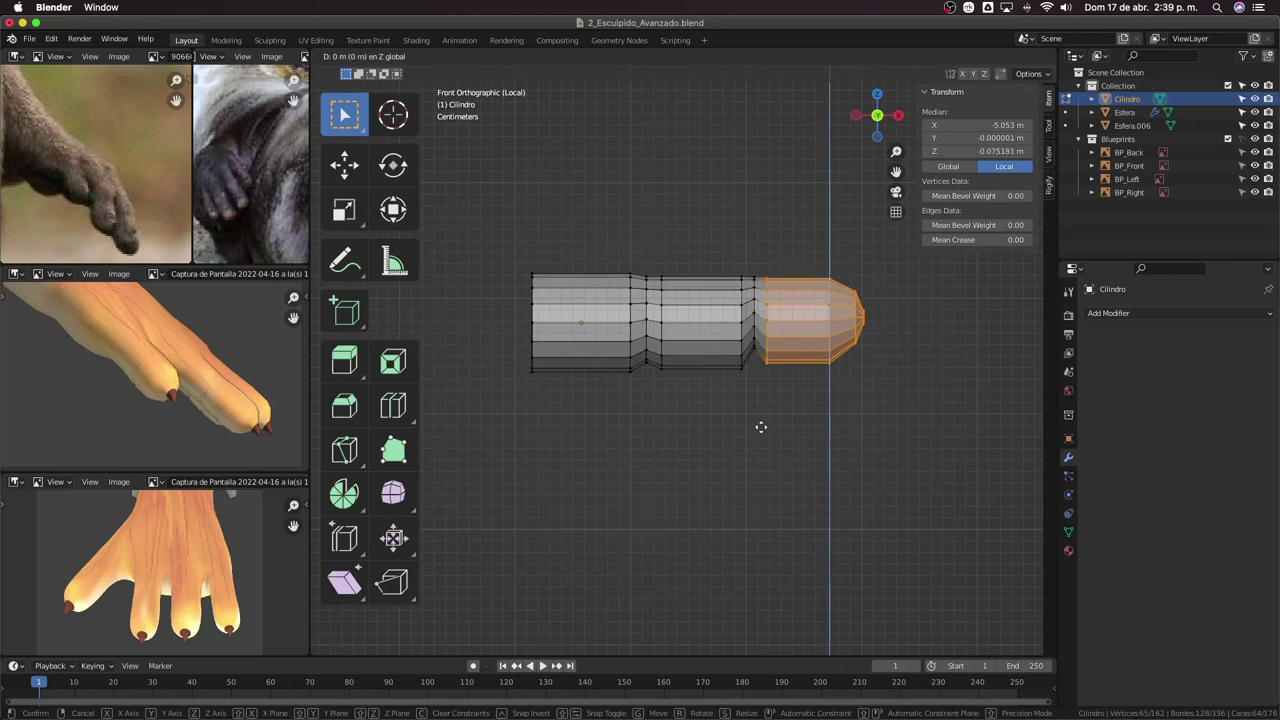
click(761, 425)
Move the middle and end sections together along Z, then begin a base-section loop cut.
drag(884, 263, 643, 432)
key(g)
key(z)
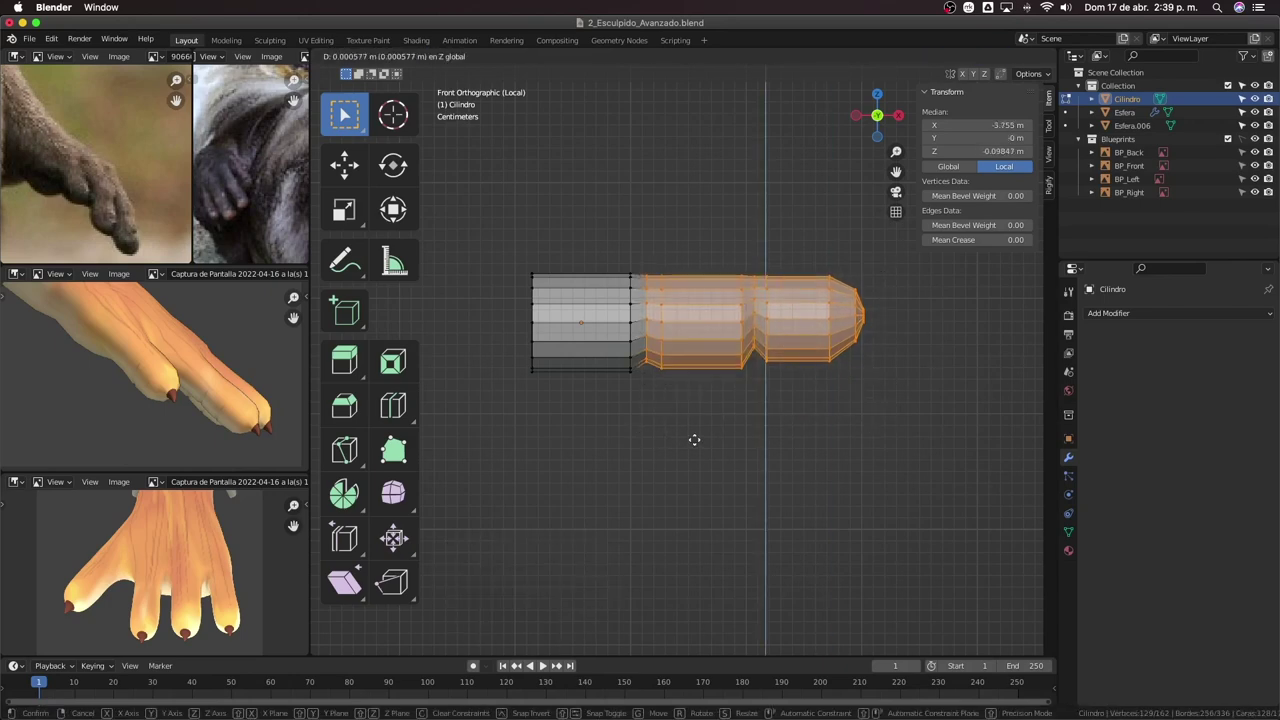
click(694, 437)
key(ctrl+r)
Place a centred edge loop in the base section and adjust it slightly.
click(578, 362)
right_click(600, 390)
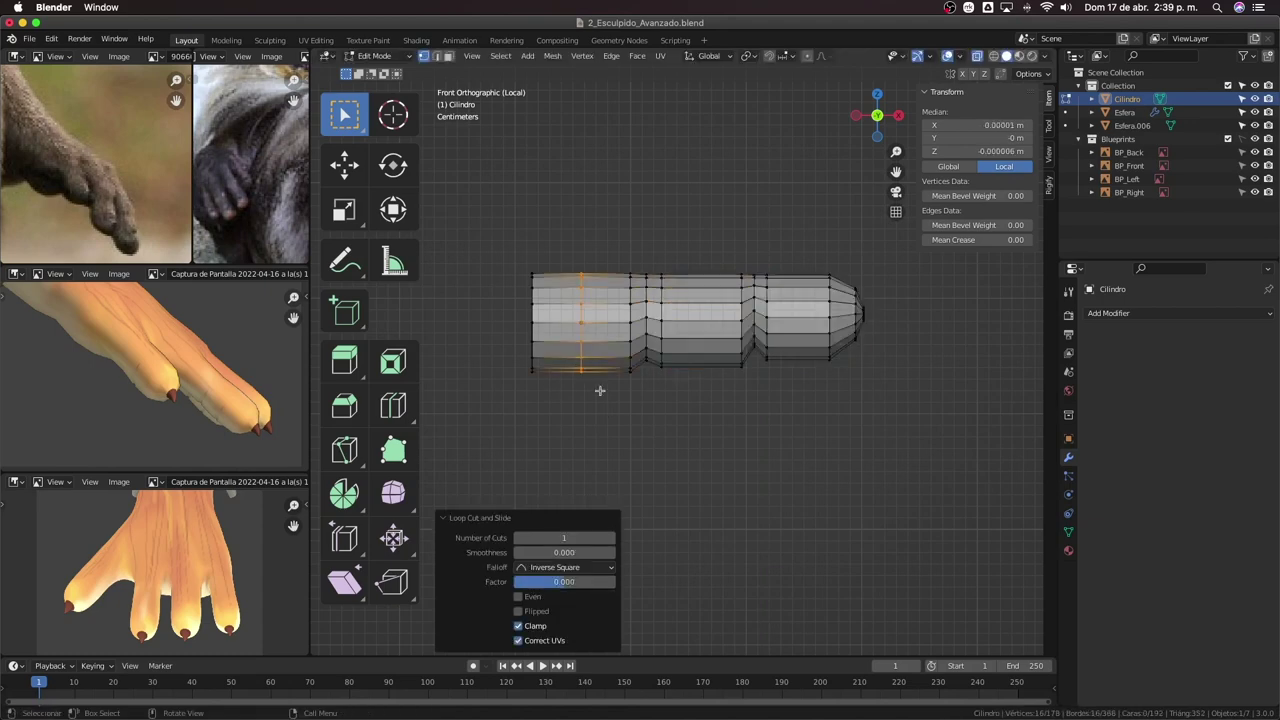
key(g)
key(z)
click(609, 414)
key(g)
key(z)
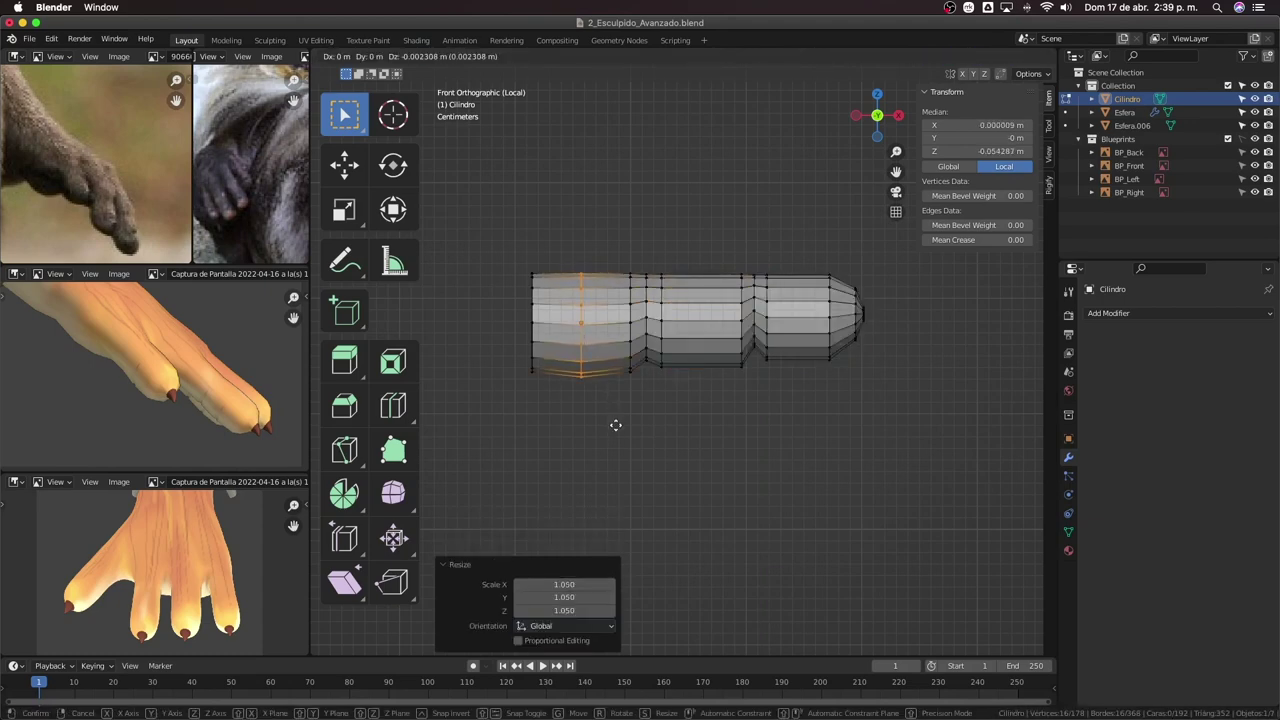
click(614, 423)
Add a centred, slightly widened edge loop to the middle section.
key(ctrl+r)
click(703, 300)
right_click(717, 440)
key(s)
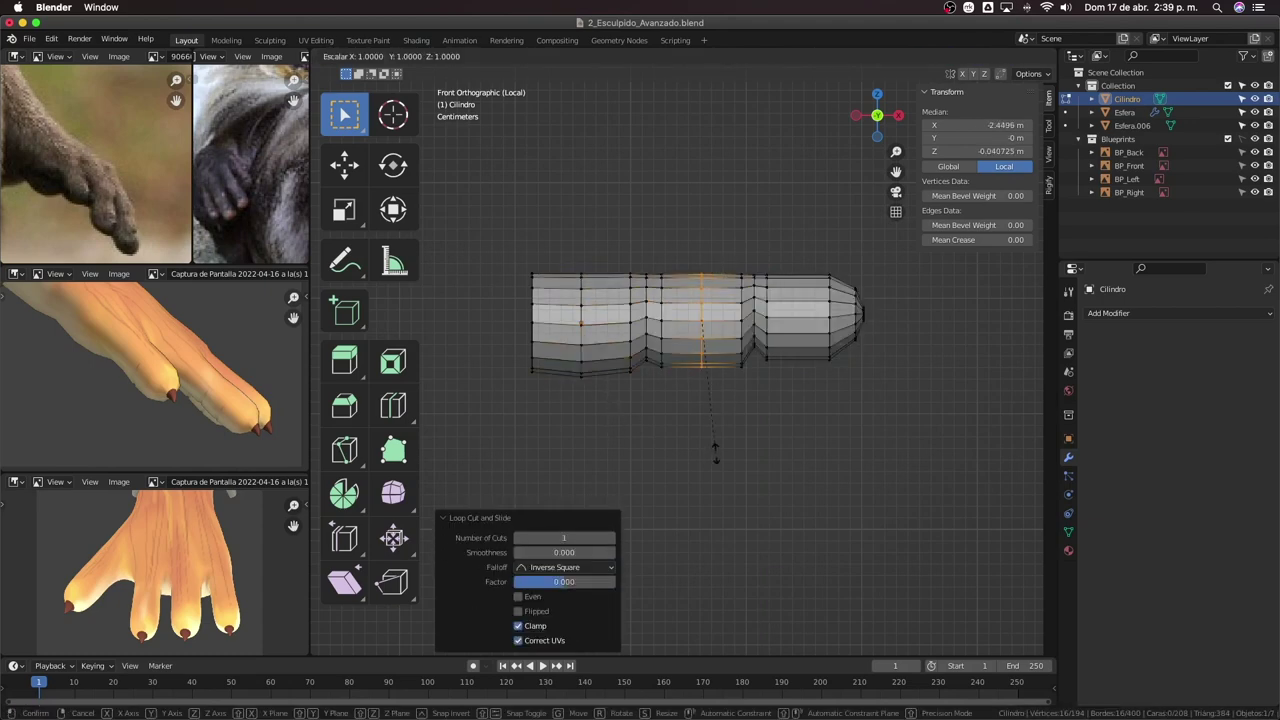
click(719, 456)
key(g)
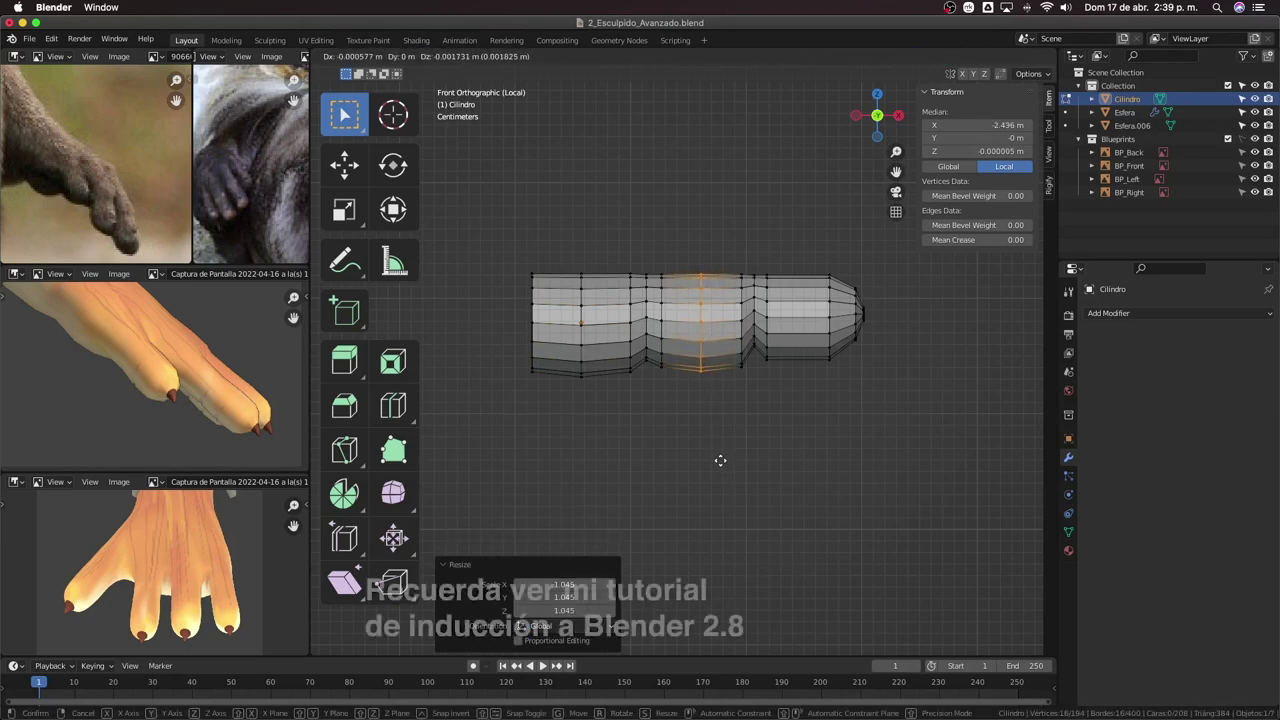
click(730, 458)
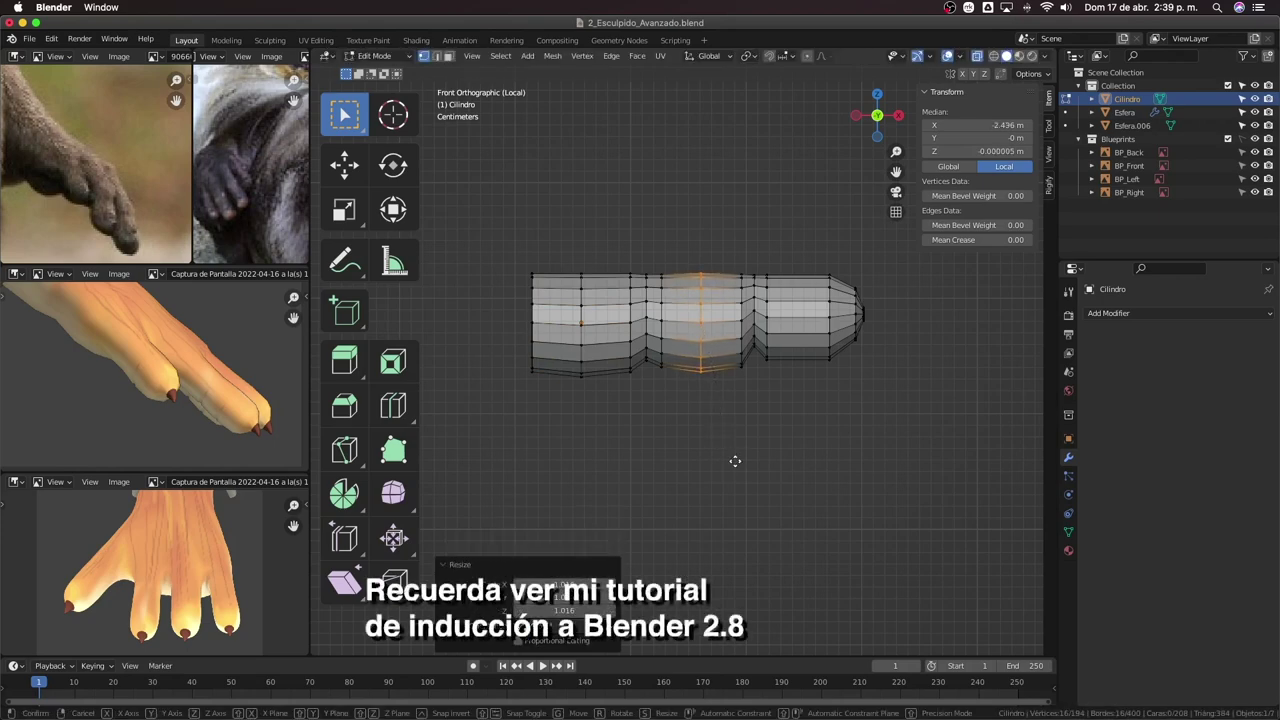
Add a widened knuckle loop to the end section, then return to Object Mode.
key(ctrl+r)
click(812, 338)
right_click(815, 345)
key(s)
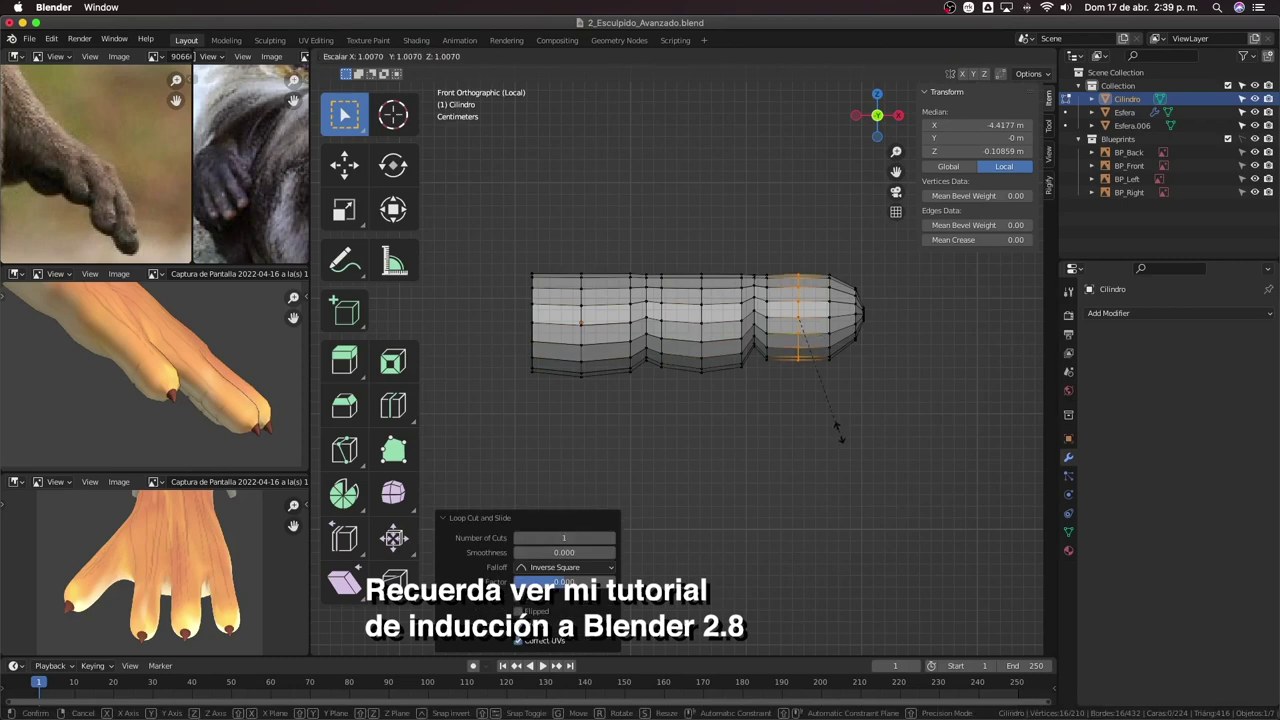
click(842, 438)
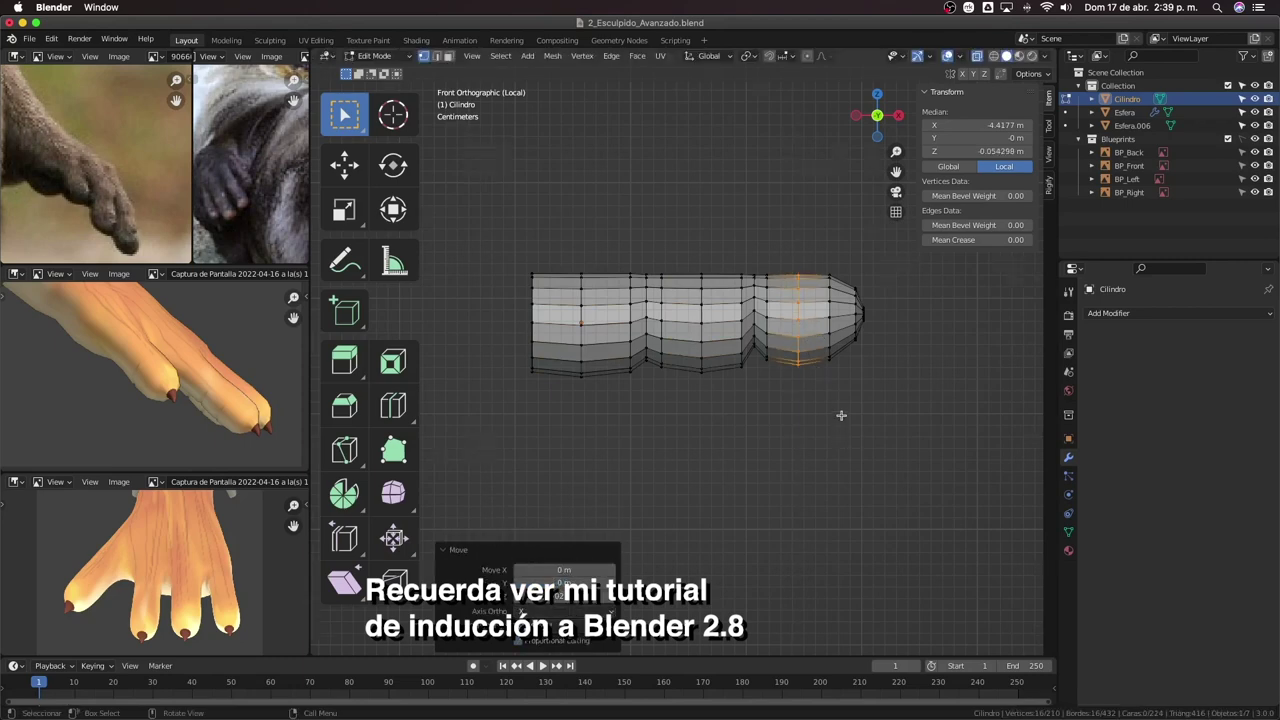
key(Tab)
mouse_move(840, 417)
middle_down()
mouse_move(731, 460)
mouse_move(838, 454)
middle_up()
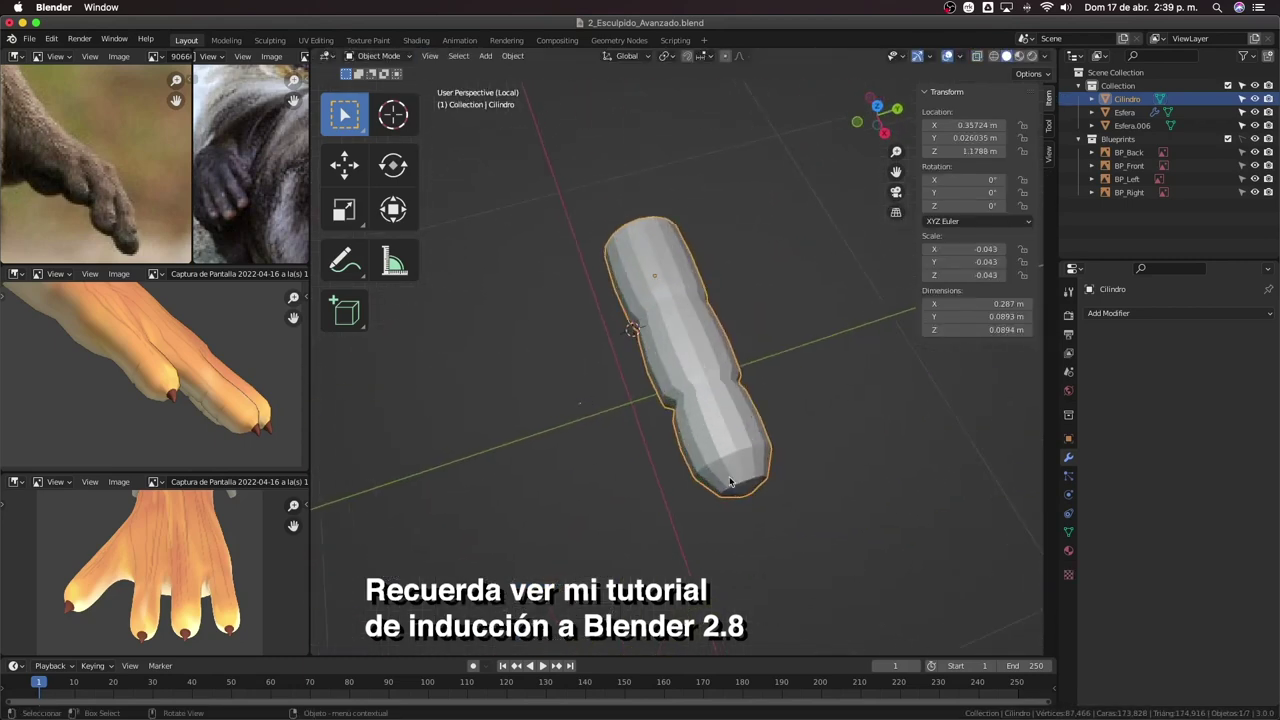
Exit Local View to show the full otter scene with blueprints.
key(KP_Divide)
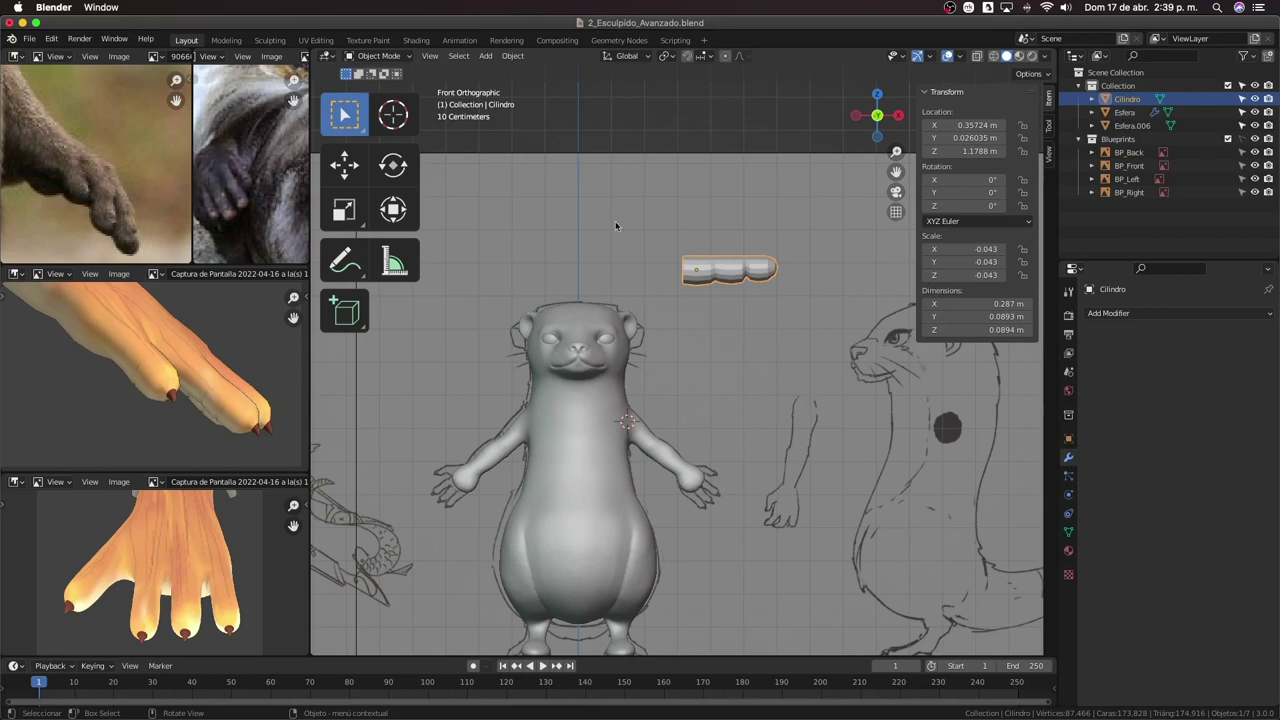
Shrink the finger to 0.015 scale and move it to the otter's hand.
key(s)
click(713, 300)
key(g)
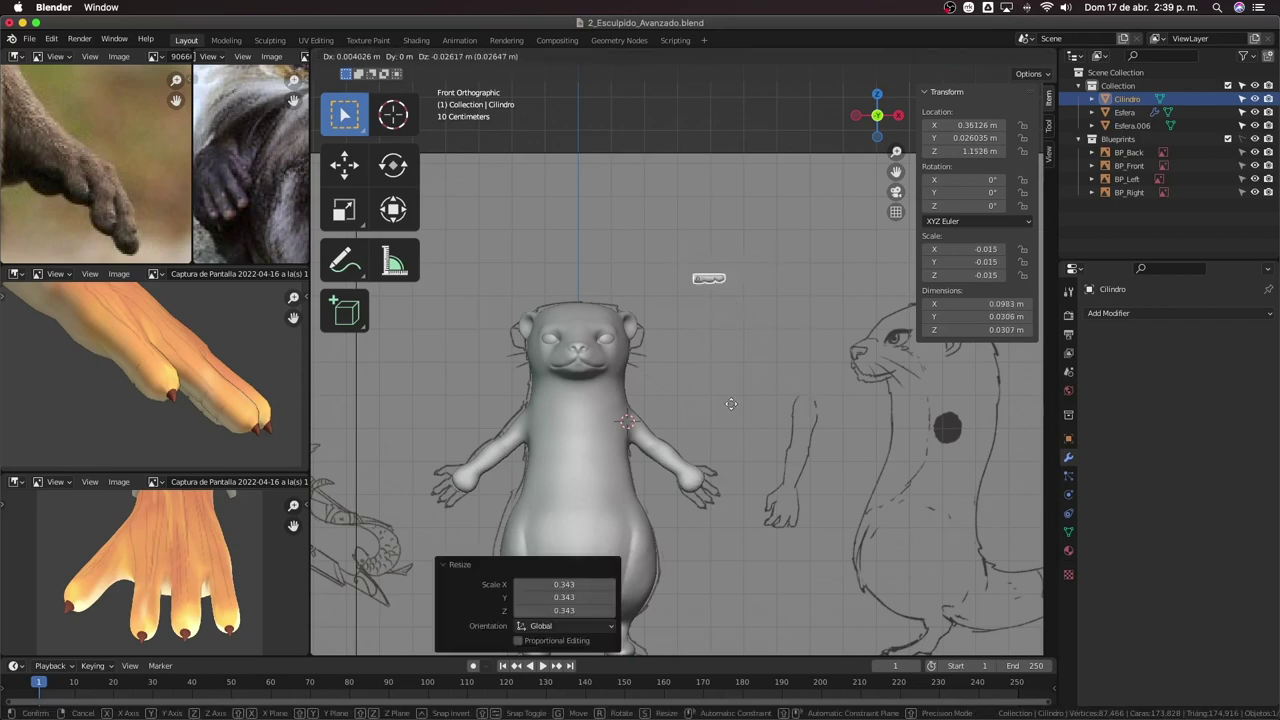
click(748, 650)
scroll(735, 391, up, 5)
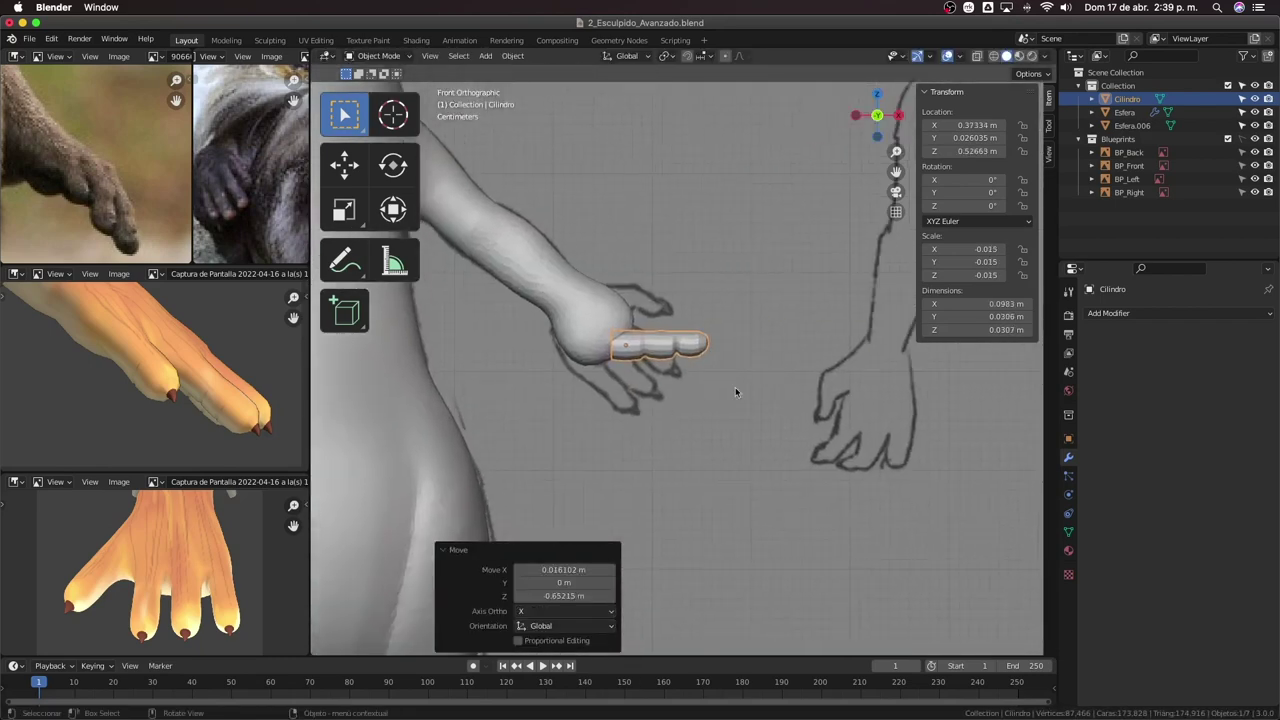
Tilt the finger 37.1° and move it further out onto the hand's tip.
key(r)
click(706, 458)
scroll(742, 380, down, 1)
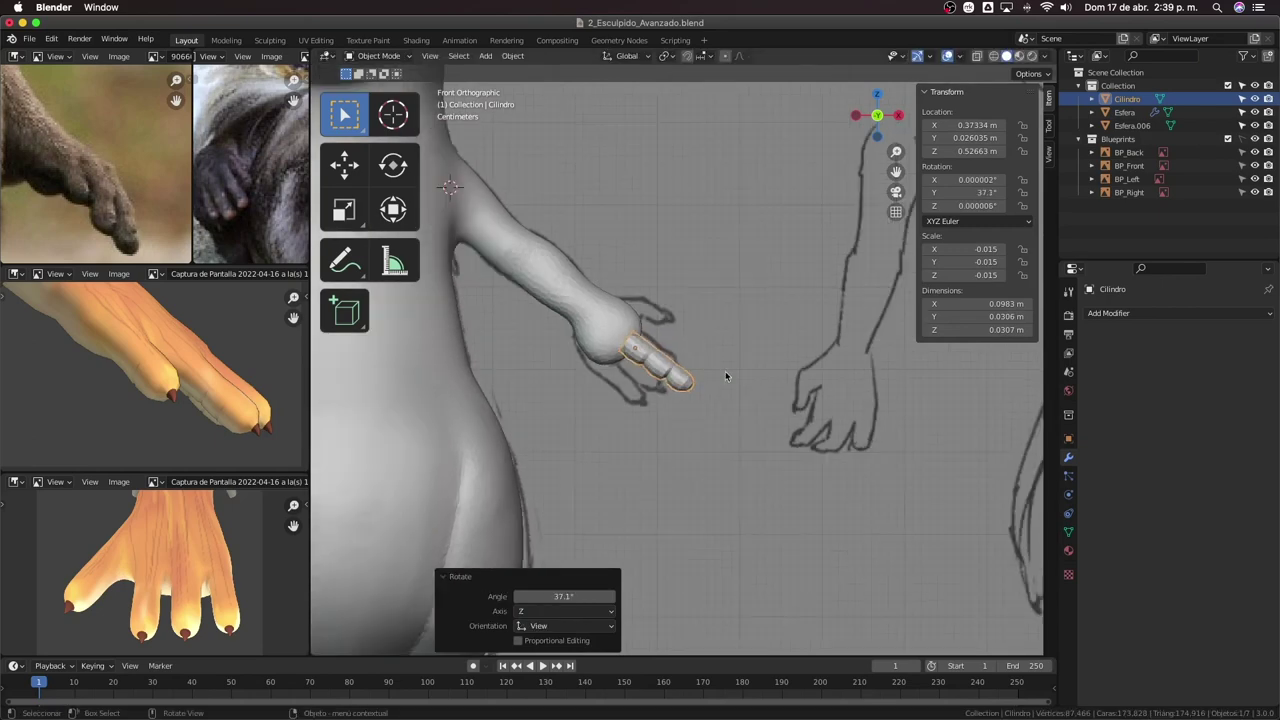
shift+middle_drag(726, 376, 710, 393)
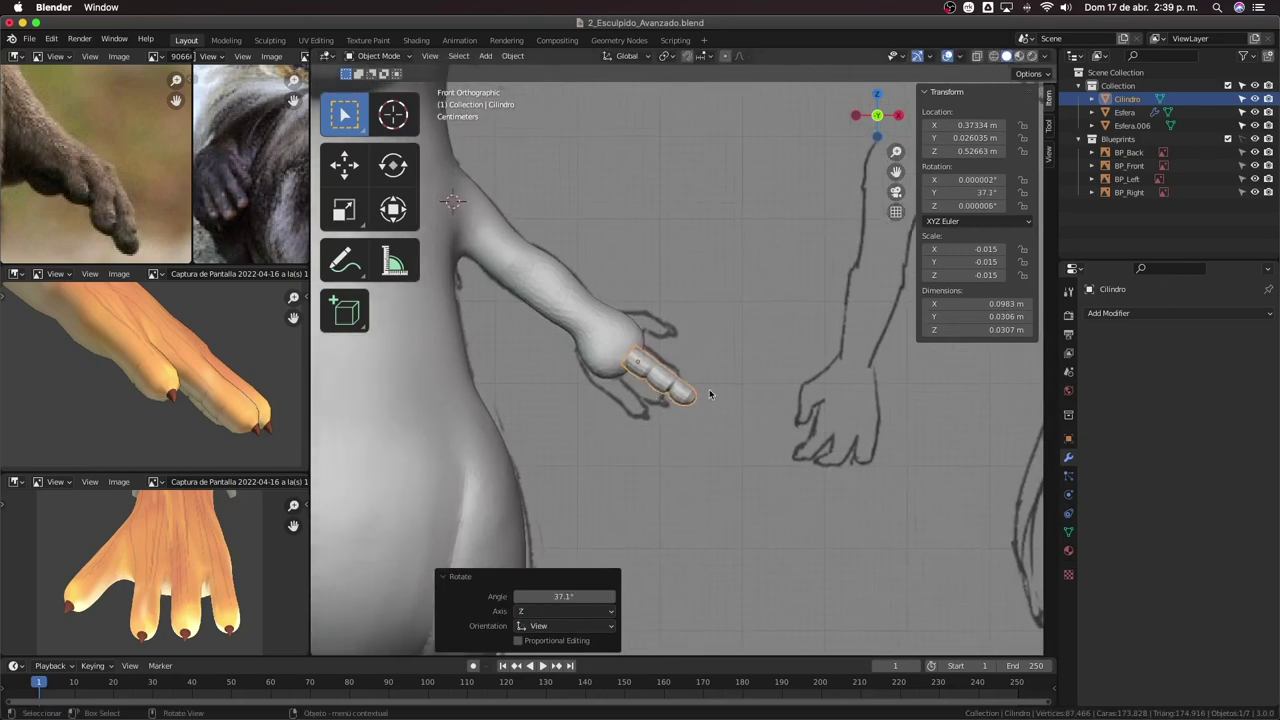
key(g)
click(789, 389)
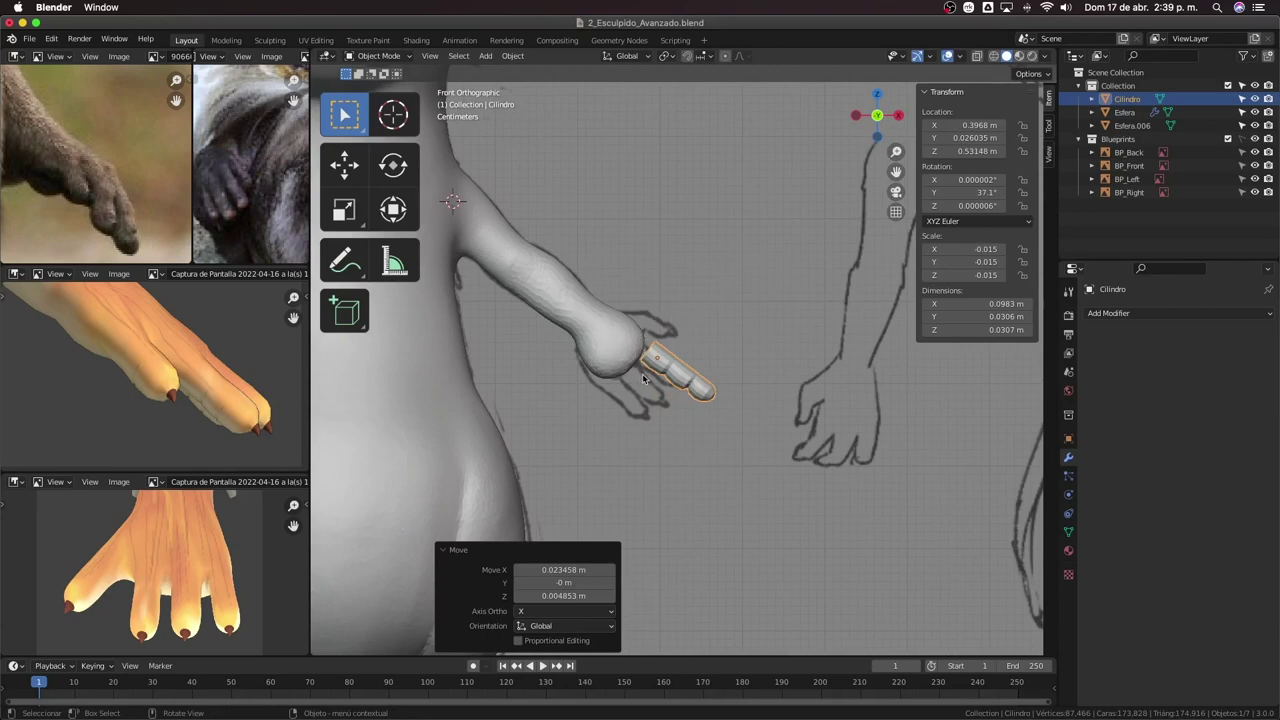
Zoom and pan around the hand reference, then view it from above.
scroll(645, 380, down, 3)
scroll(201, 397, up, 1)
scroll(201, 397, down, 3)
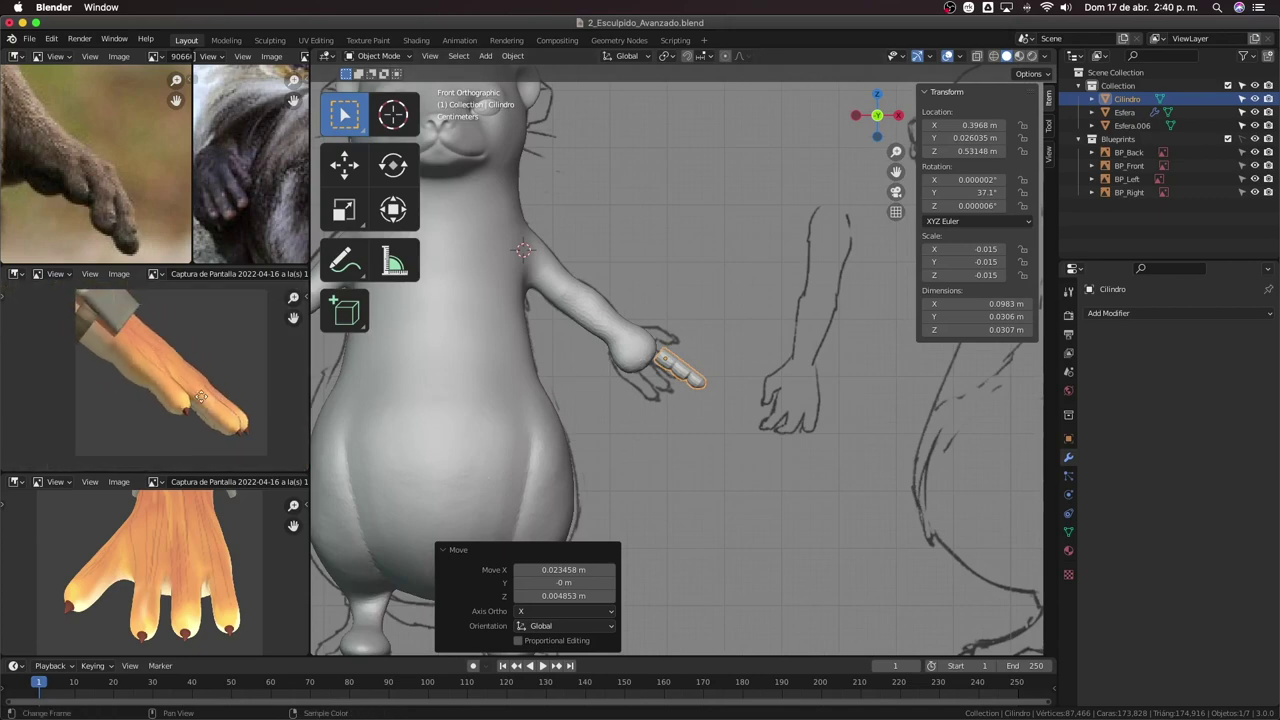
middle_drag(201, 397, 196, 398)
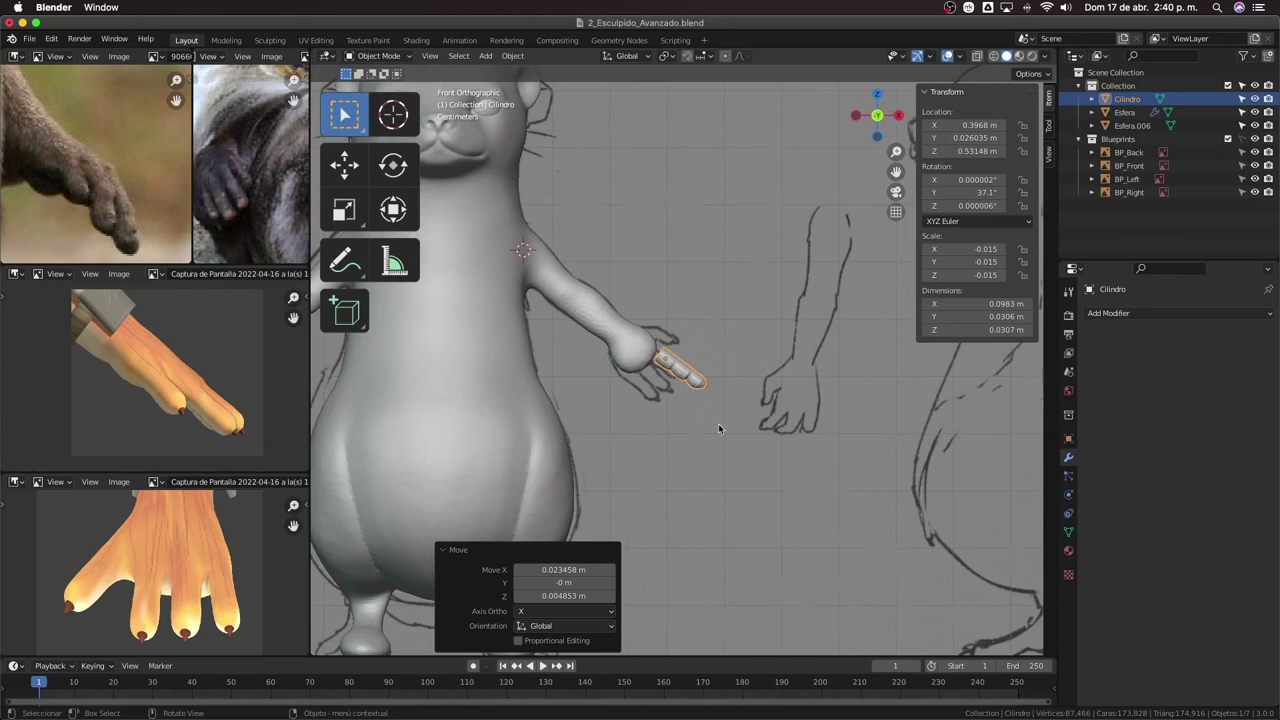
scroll(718, 423, up, 3)
key(KP_7)
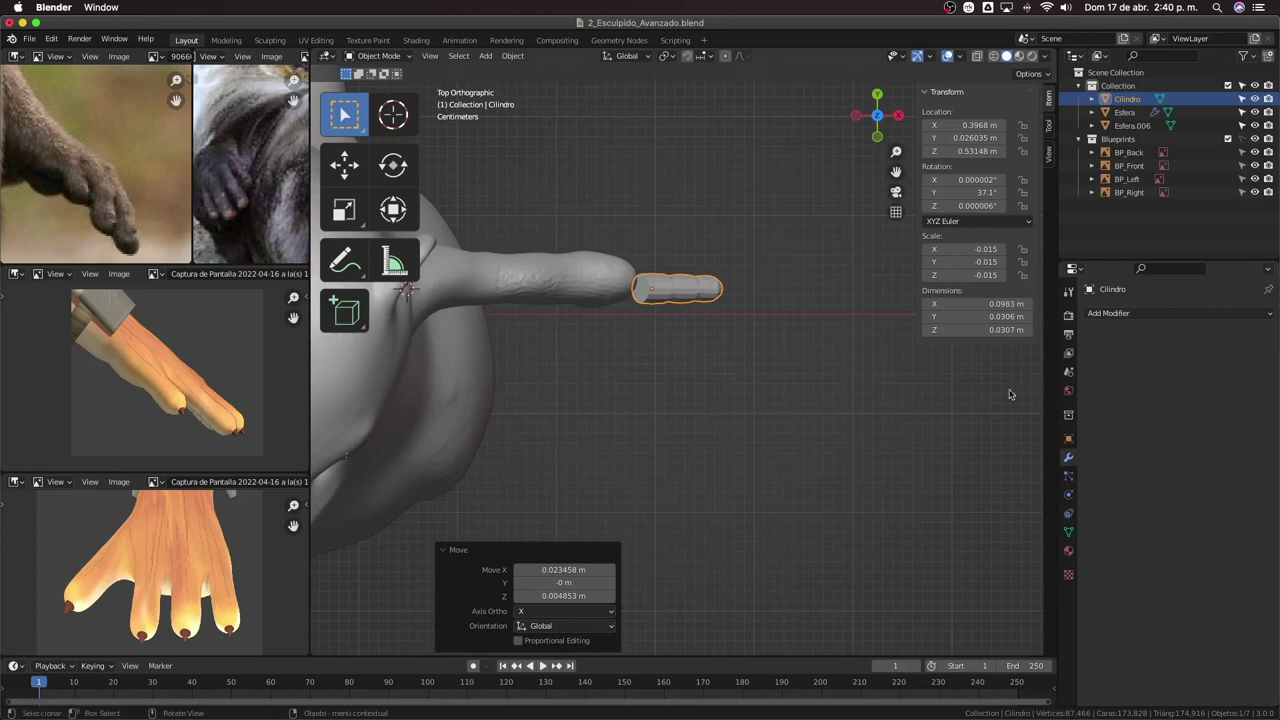
Scale the finger down to 0.013 and reposition it at the hand.
key(s)
click(734, 446)
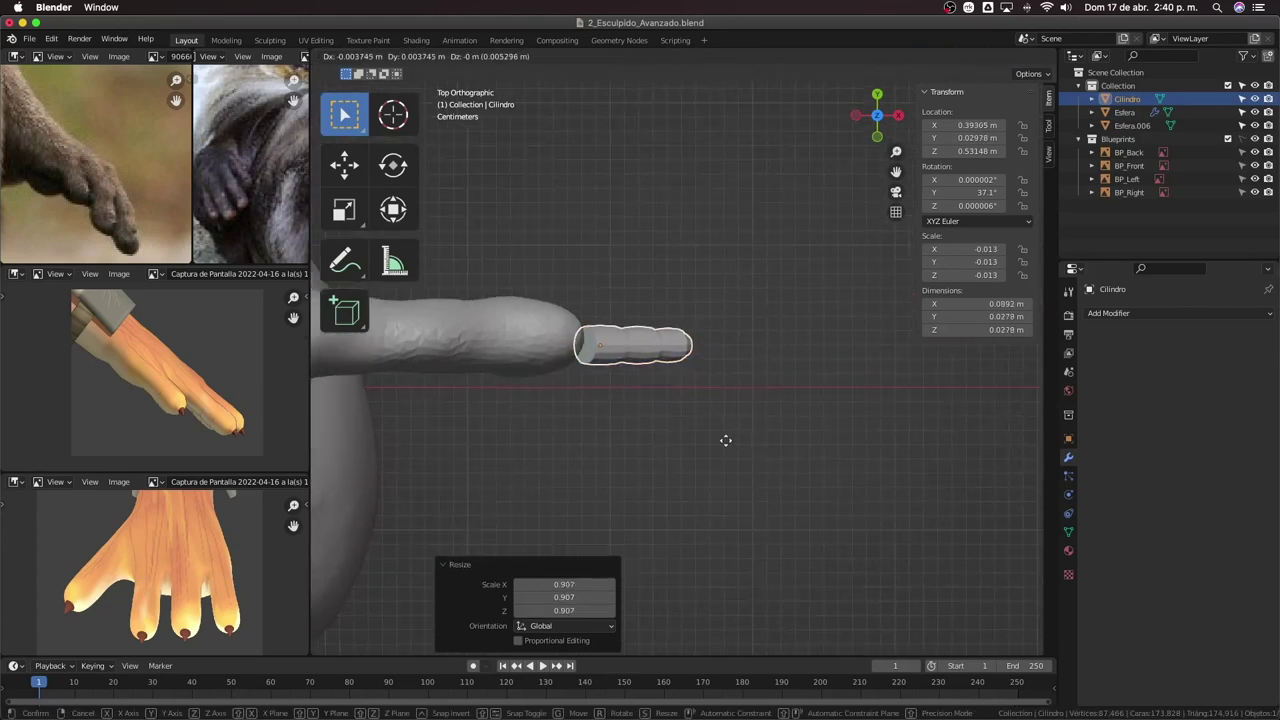
key(g)
click(716, 441)
key(KP_1)
key(KP_3)
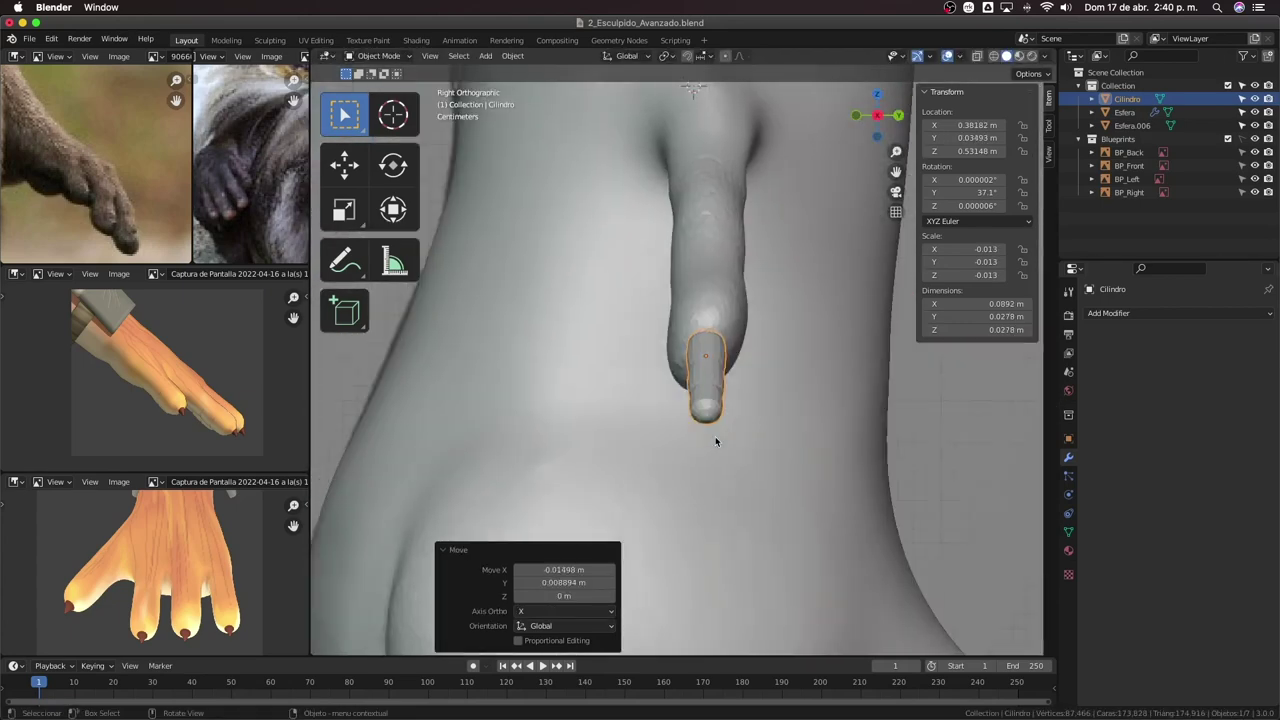
Duplicate the finger twice along Y, placing Cilindro.001 and Cilindro.002 on either side.
key(shift+d)
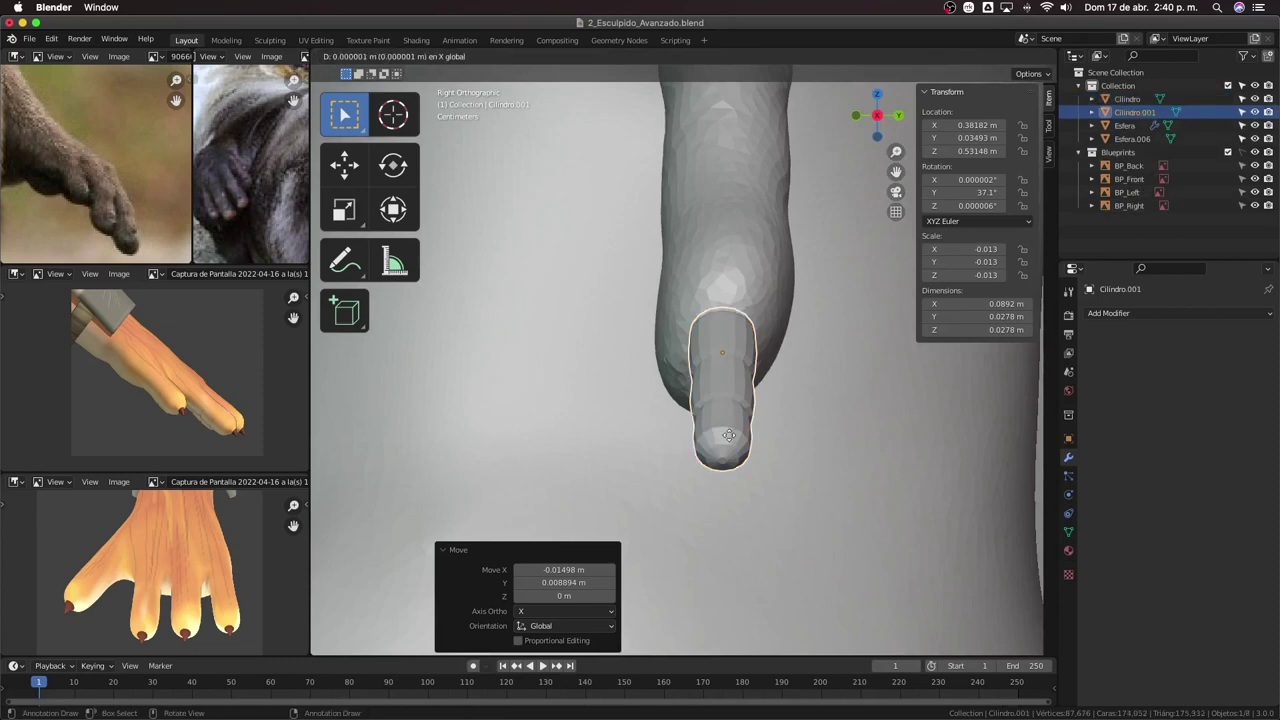
key(y)
click(790, 446)
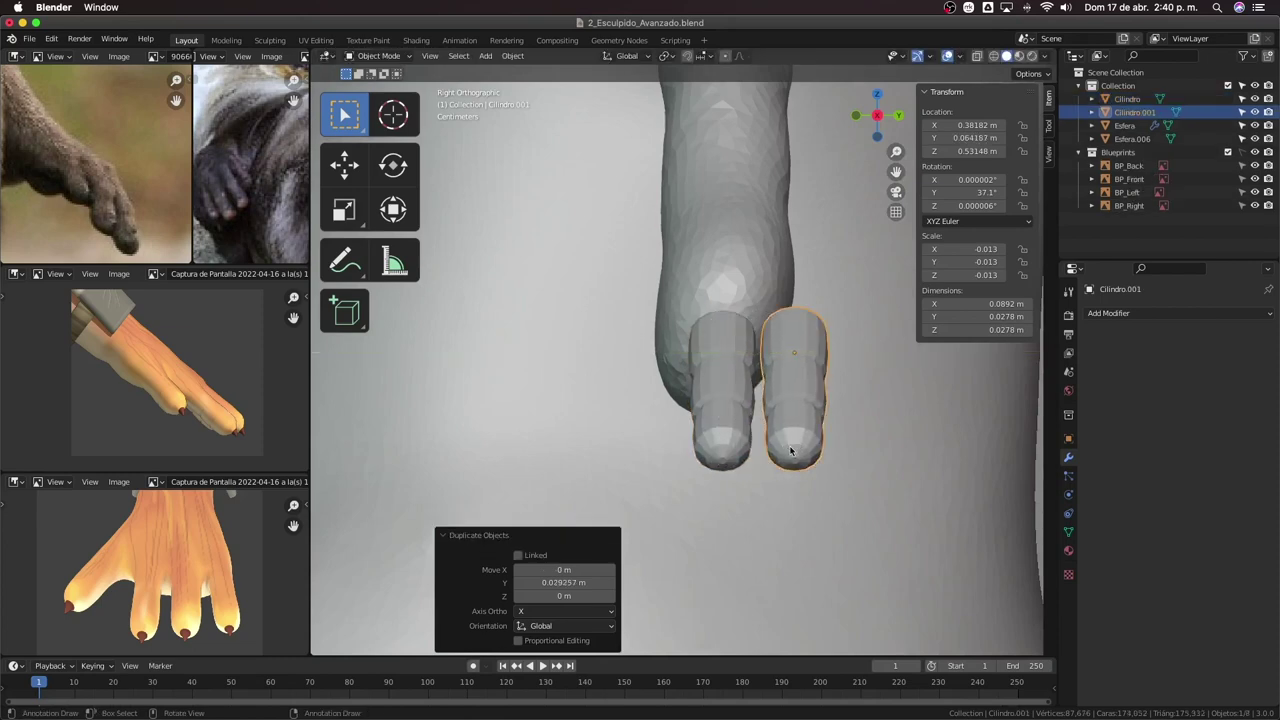
key(shift+d)
key(y)
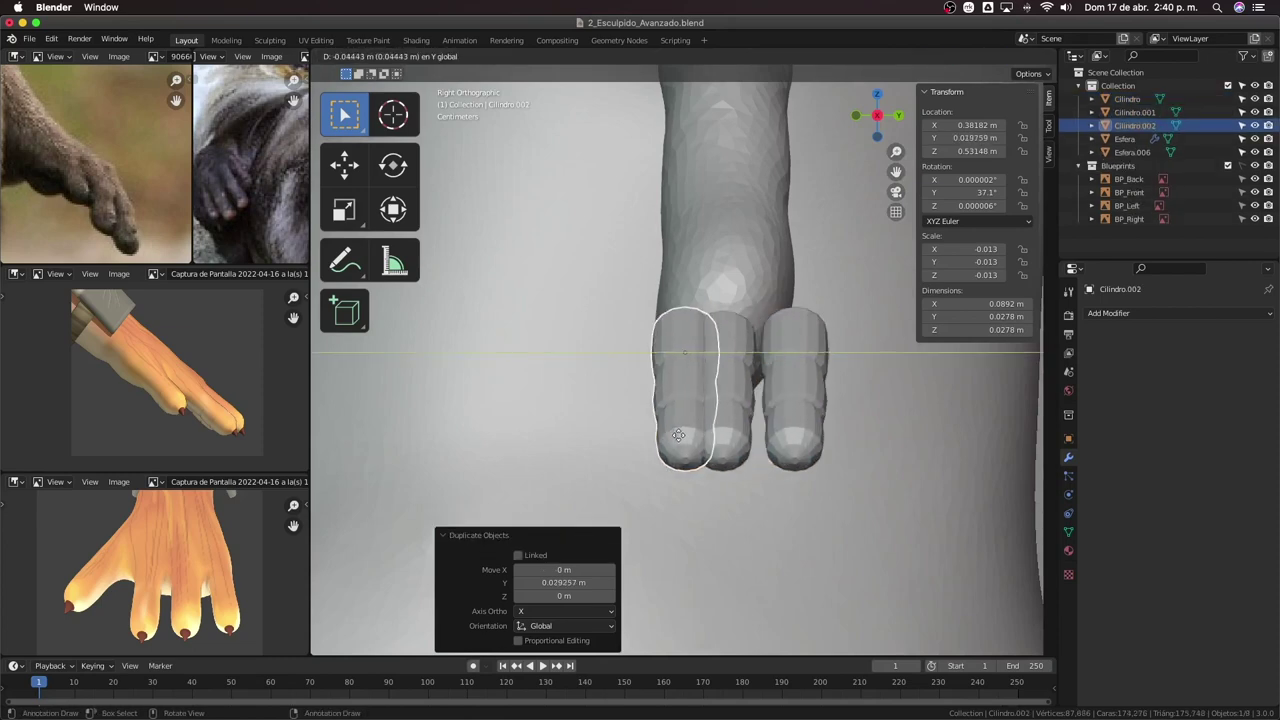
click(644, 440)
middle_drag(644, 440, 608, 453)
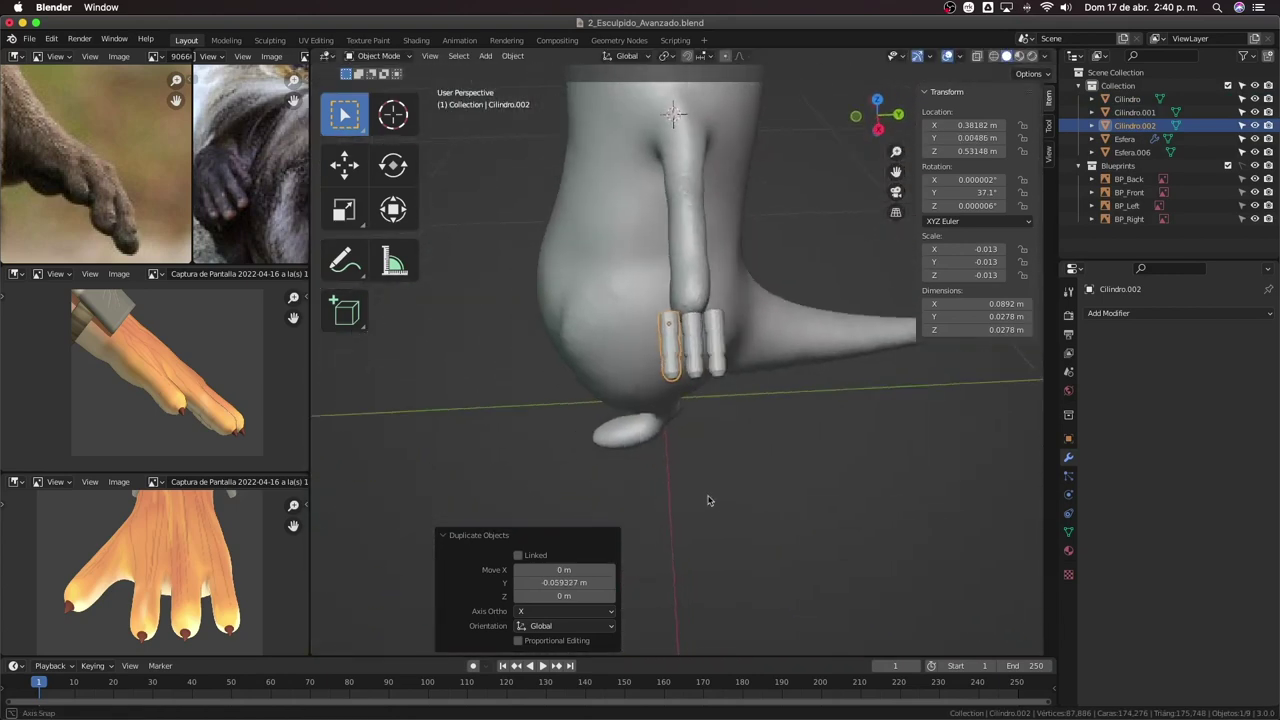
Shrink the right outer finger cylinder smaller than the middle one.
middle_drag(608, 453, 709, 500)
scroll(729, 391, up, 3)
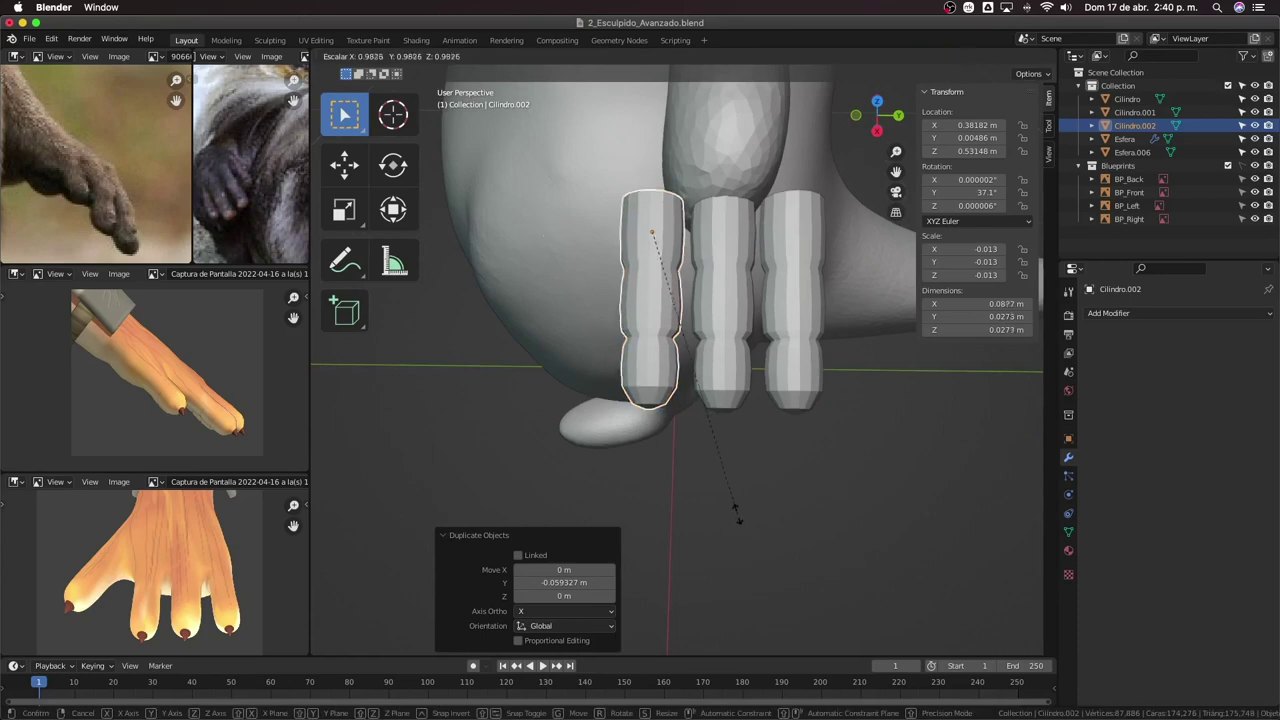
click(798, 390)
key(s)
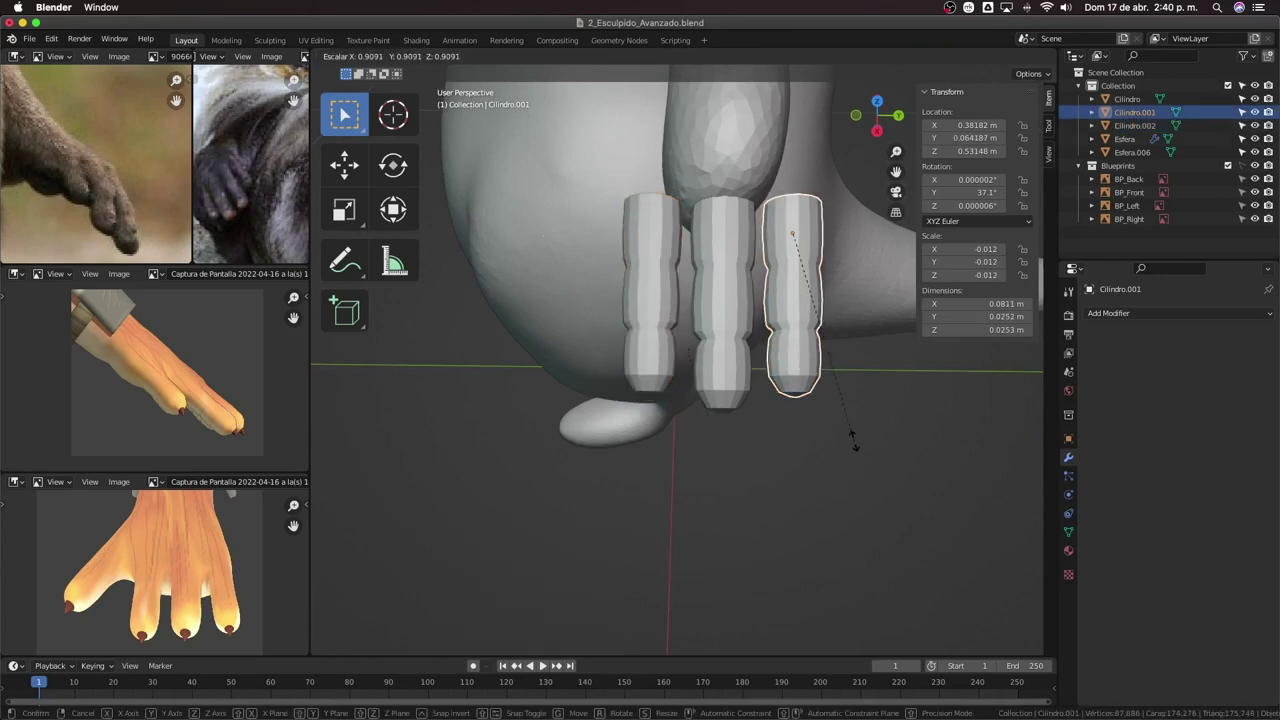
click(850, 428)
In front view, select the middle finger and shift it slightly outward.
mouse_move(707, 353)
middle_down()
mouse_move(566, 470)
mouse_move(600, 446)
middle_up()
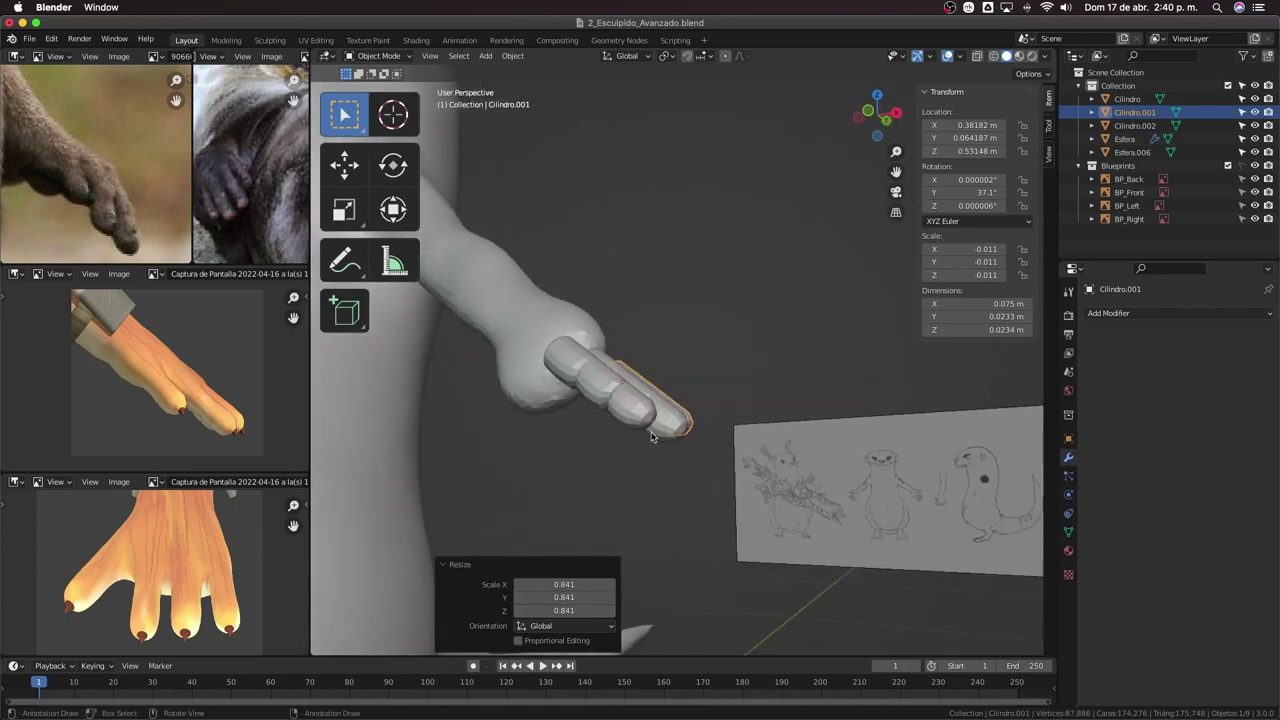
key(KP_1)
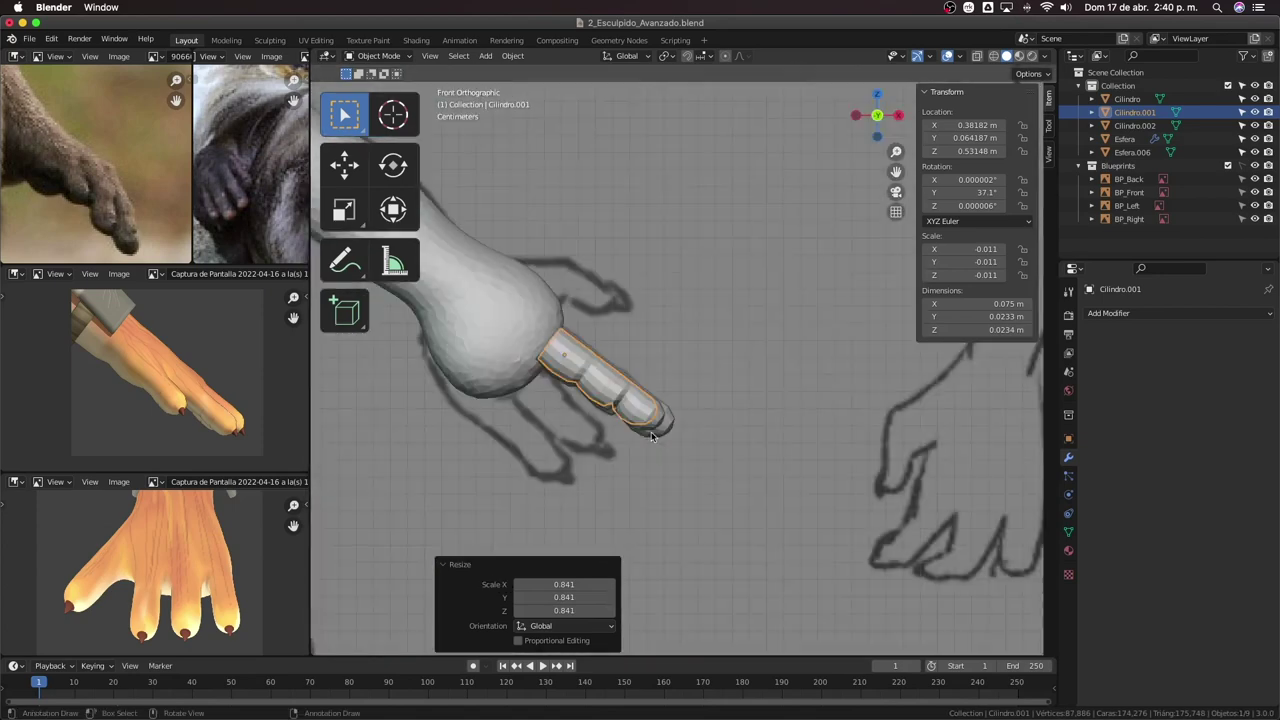
scroll(689, 431, up, 3)
click(634, 474)
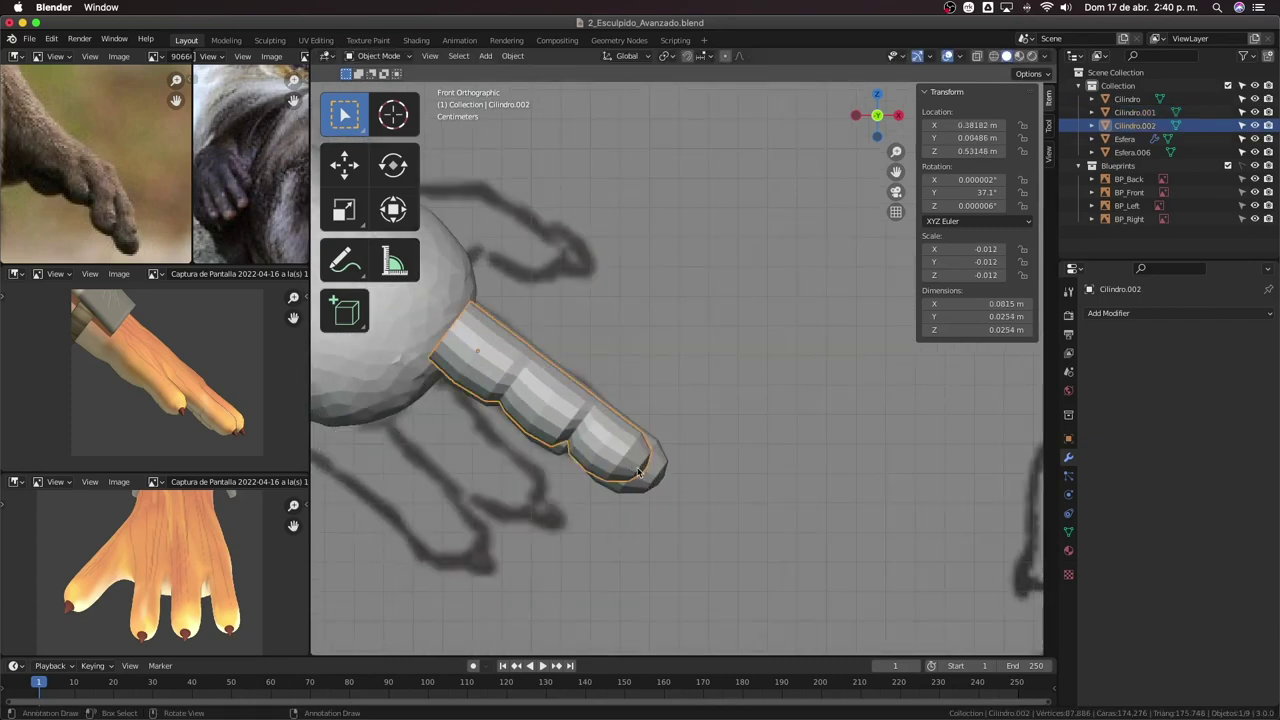
click(638, 472)
key(g)
click(670, 482)
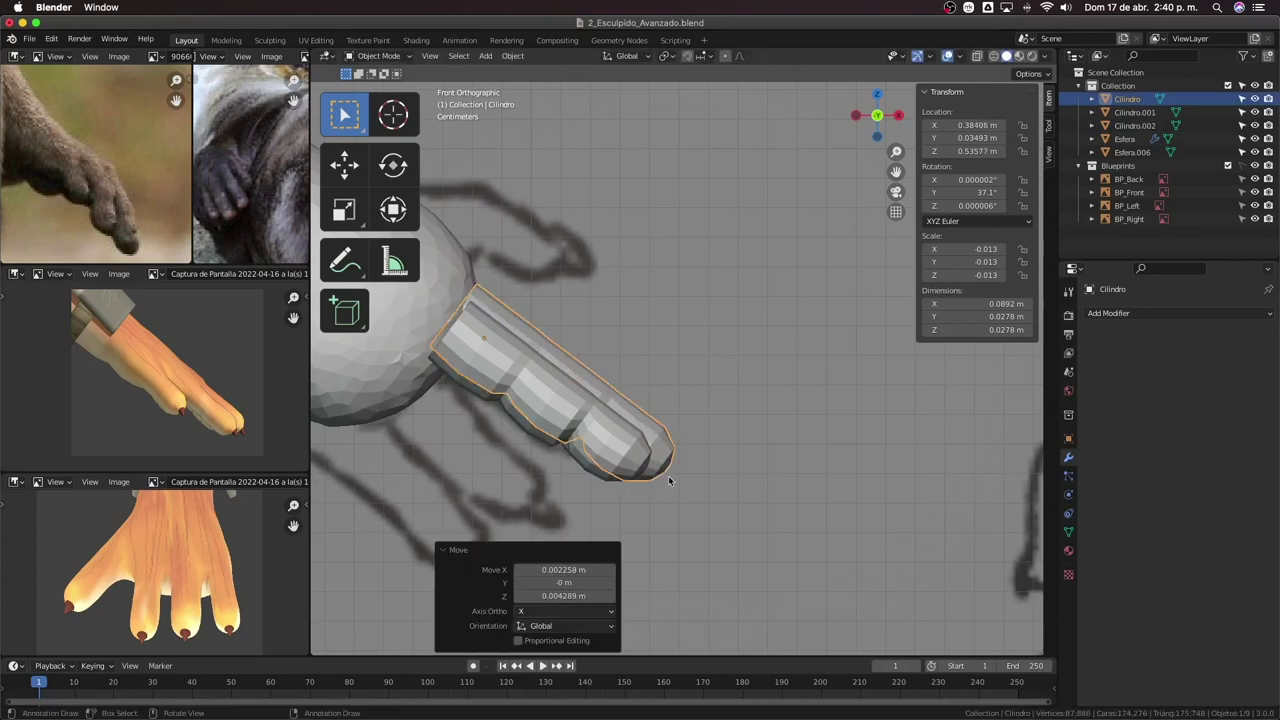
Select the left finger cylinder and switch to the top view.
scroll(690, 460, down, 3)
mouse_move(714, 442)
middle_down()
mouse_move(631, 433)
mouse_move(560, 491)
mouse_move(694, 326)
middle_up()
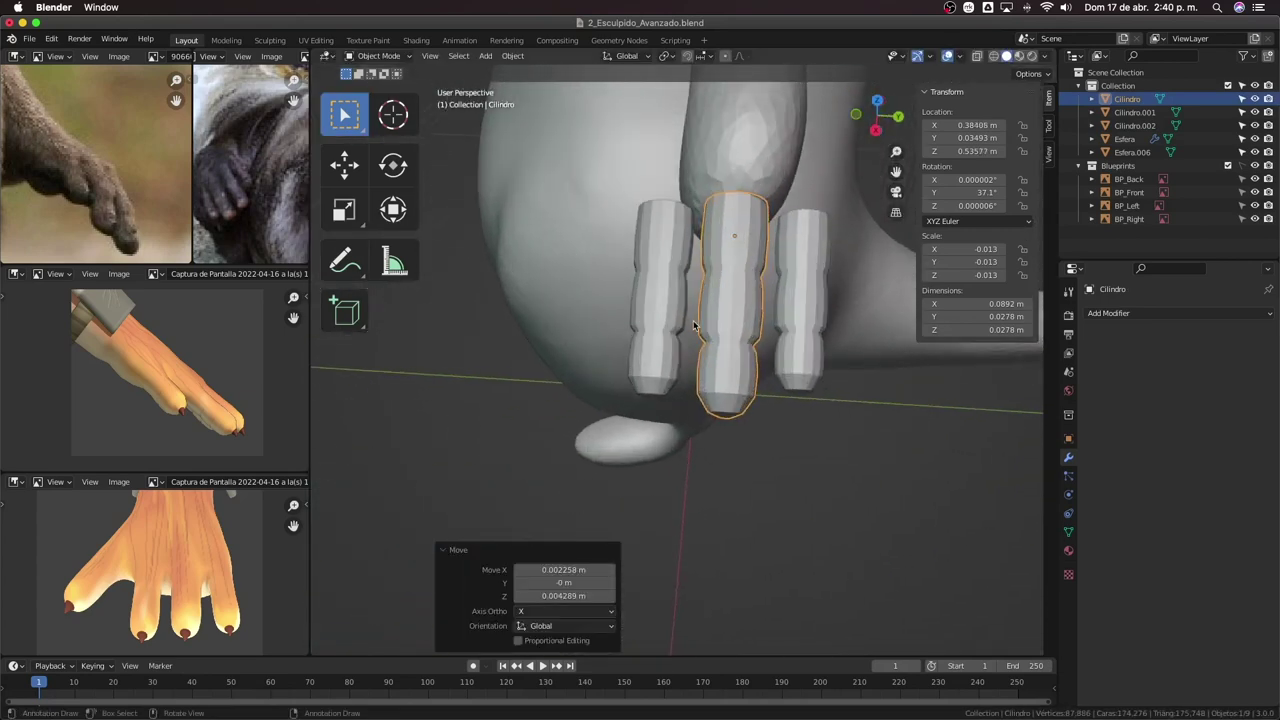
click(672, 320)
key(KP_7)
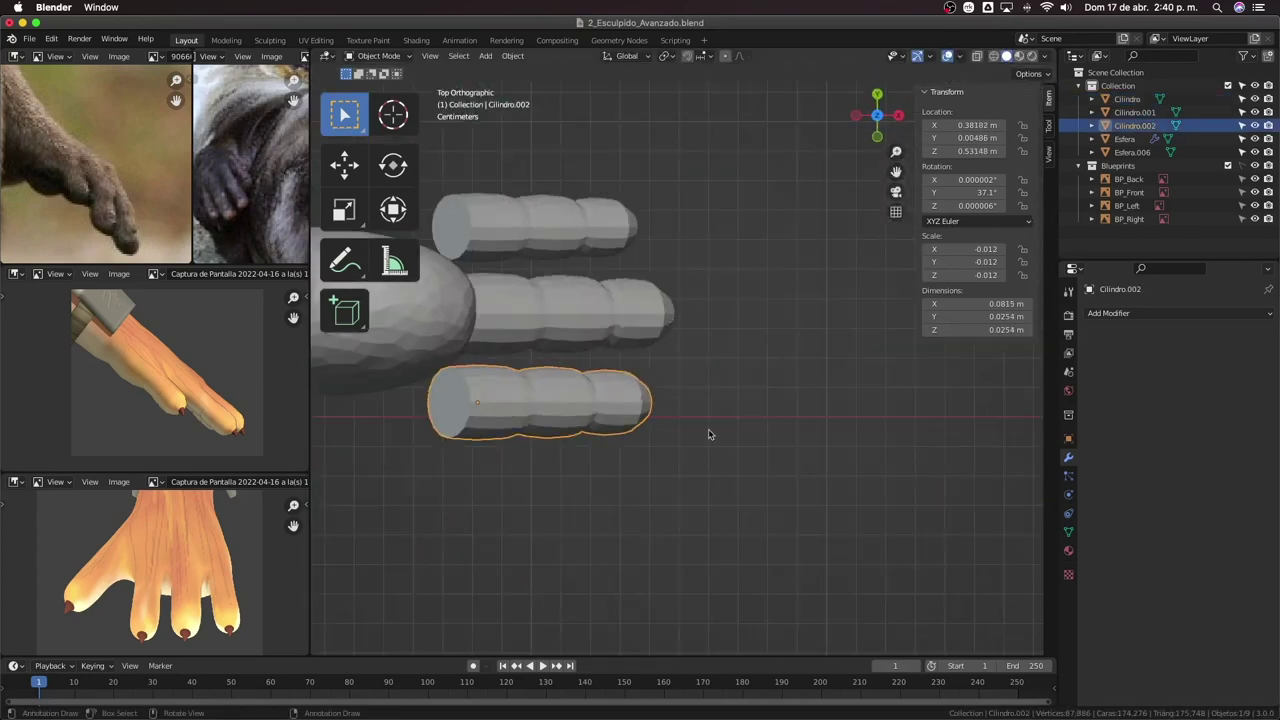
Try rotating the outer fingers (top one 15.9°), then undo the rotations.
key(r)
click(694, 486)
click(561, 81)
click(529, 248)
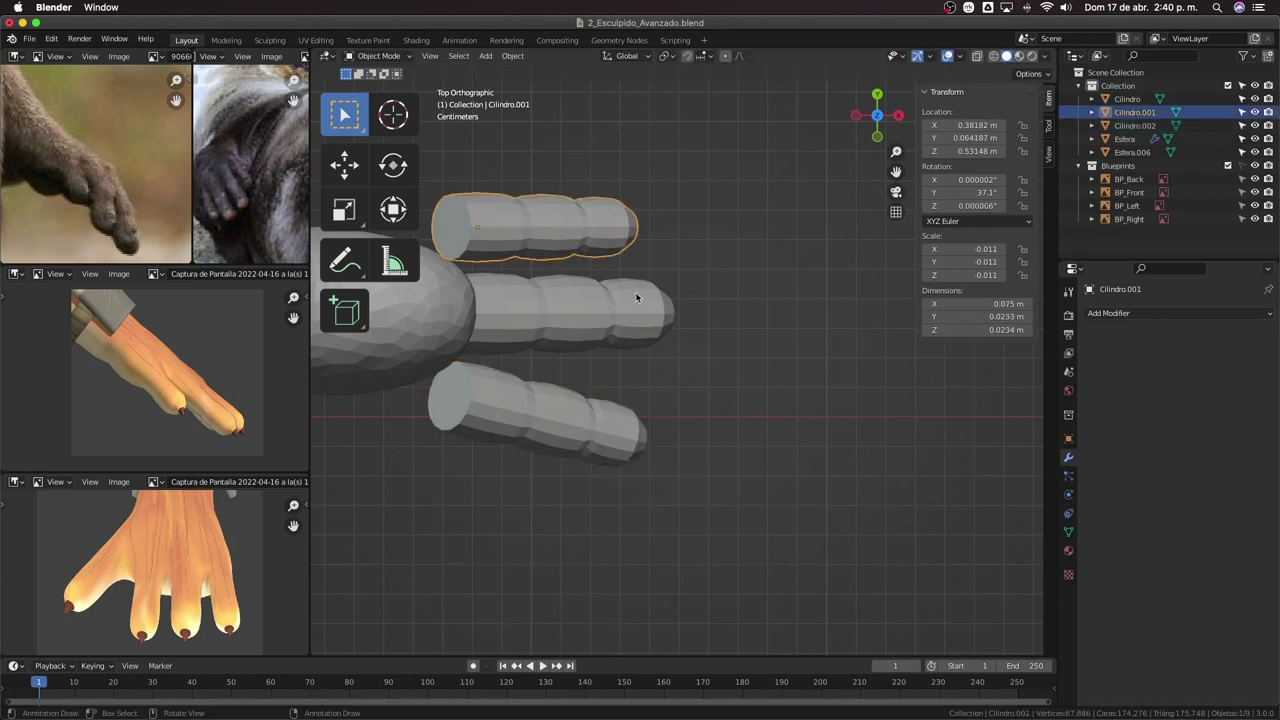
key(r)
click(626, 286)
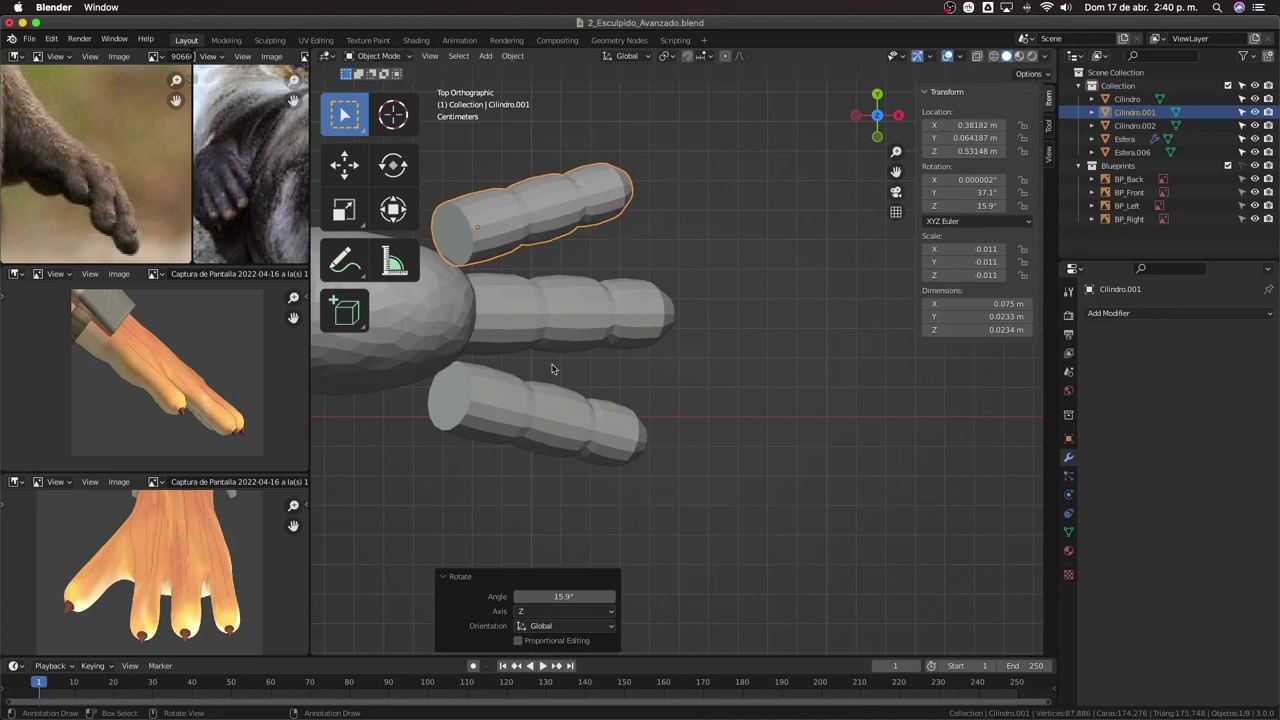
key(ctrl+z)
key(ctrl+z)
key(ctrl+z)
key(ctrl+z)
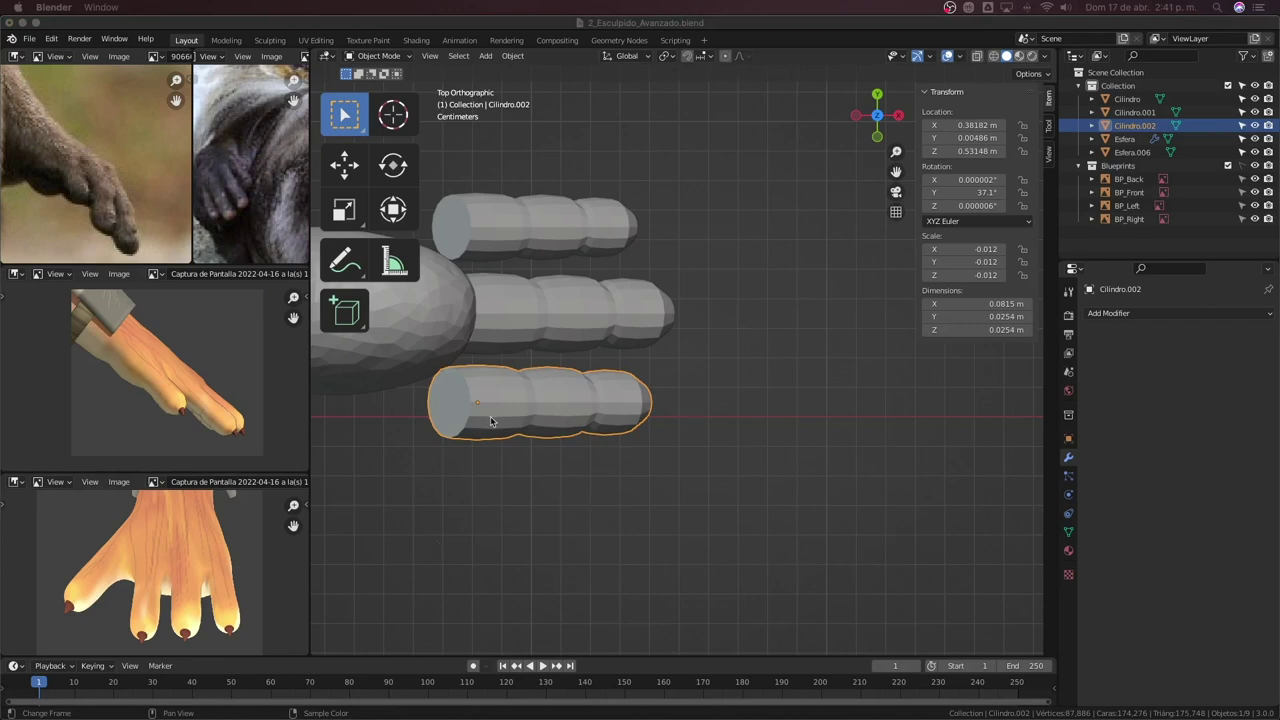
Nudge both outer fingers along Y toward the middle finger.
key(g)
key(y)
click(579, 440)
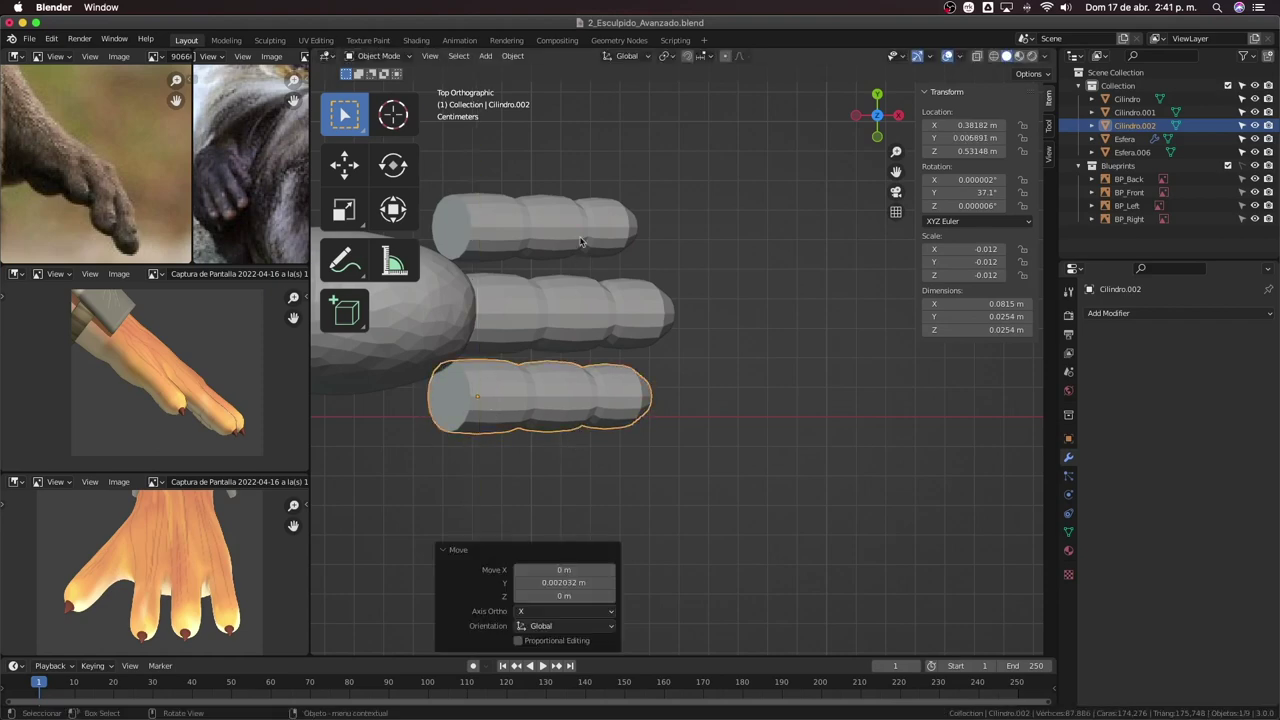
click(580, 241)
key(g)
key(y)
click(580, 238)
Orbit out to view the whole otter and select the bottom finger.
mouse_move(580, 240)
middle_down()
mouse_move(518, 265)
mouse_move(676, 331)
mouse_move(663, 361)
middle_up()
scroll(518, 264, down, 3)
scroll(712, 428, up, 3)
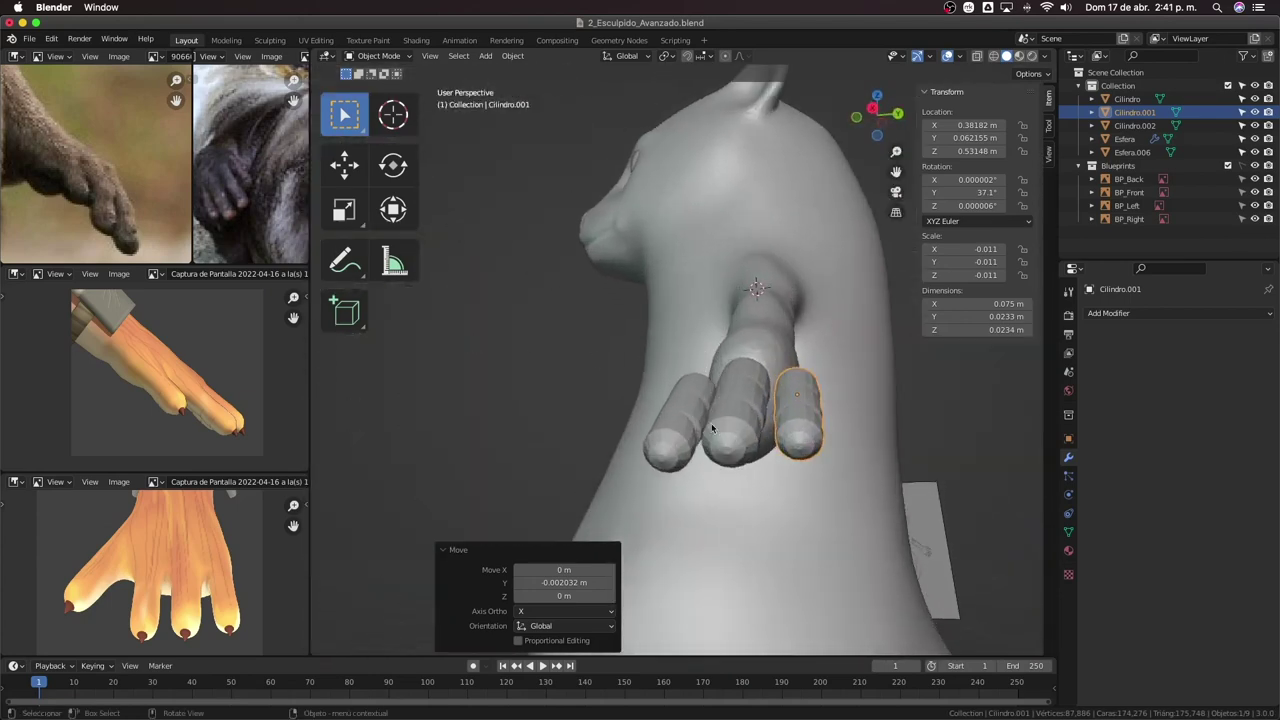
scroll(712, 428, down, 3)
mouse_move(712, 428)
middle_down()
mouse_move(709, 443)
mouse_move(743, 457)
mouse_move(685, 427)
mouse_move(771, 400)
mouse_move(600, 451)
mouse_move(500, 437)
mouse_move(790, 428)
mouse_move(757, 428)
mouse_move(765, 407)
mouse_move(743, 407)
mouse_move(851, 430)
middle_up()
scroll(600, 451, up, 3)
click(743, 407)
Duplicate the bottom finger into a new thumb cylinder, rotated to about -59.9° and shrunk.
key(KP_7)
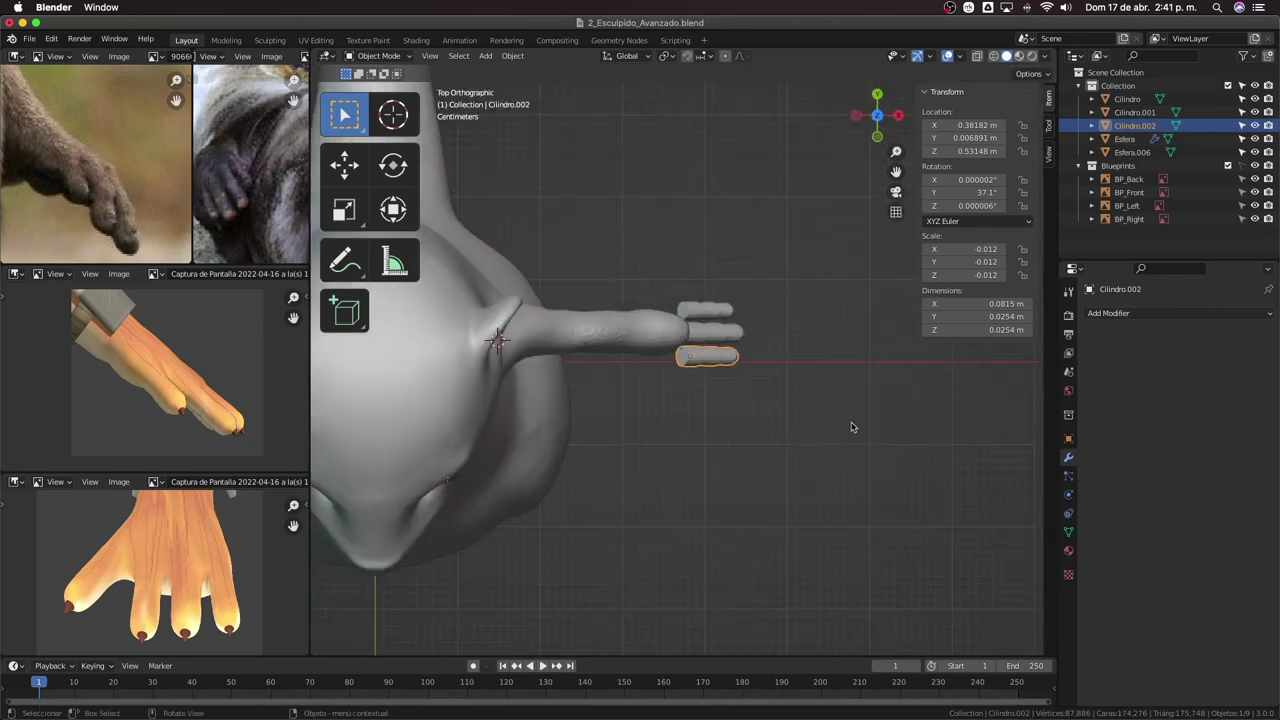
scroll(836, 435, up, 3)
key(shift+d)
click(735, 455)
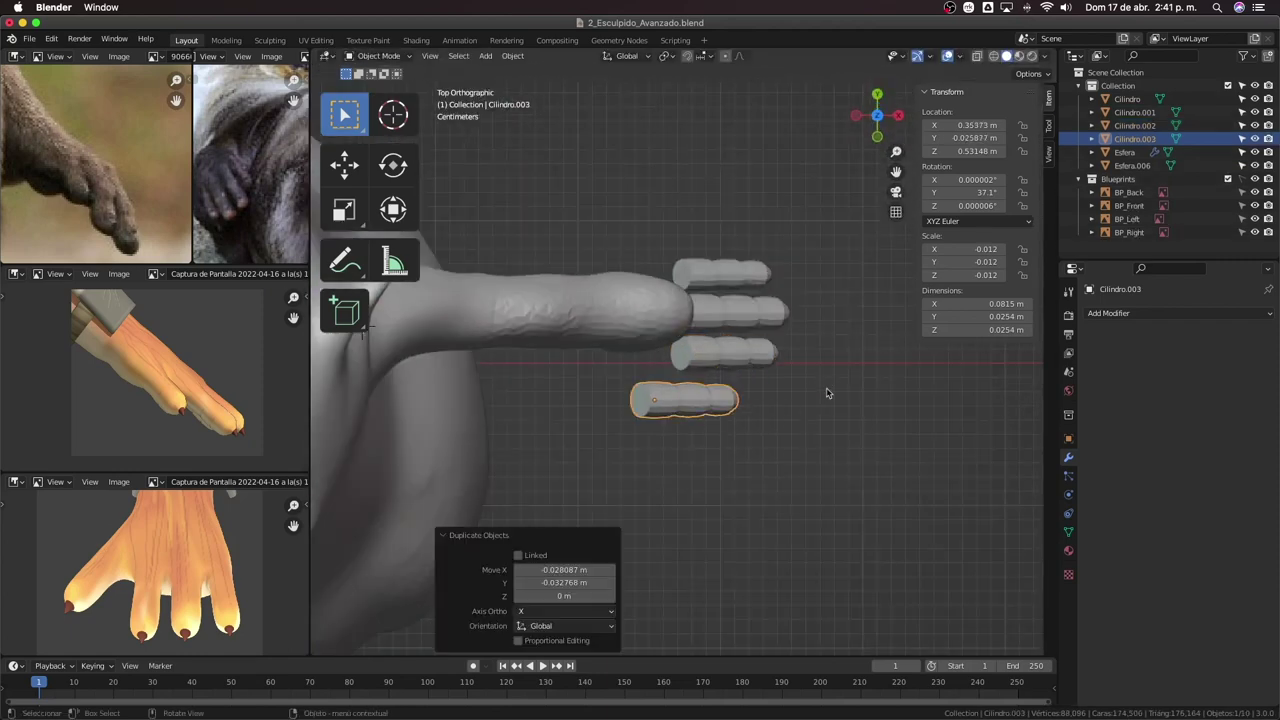
key(r)
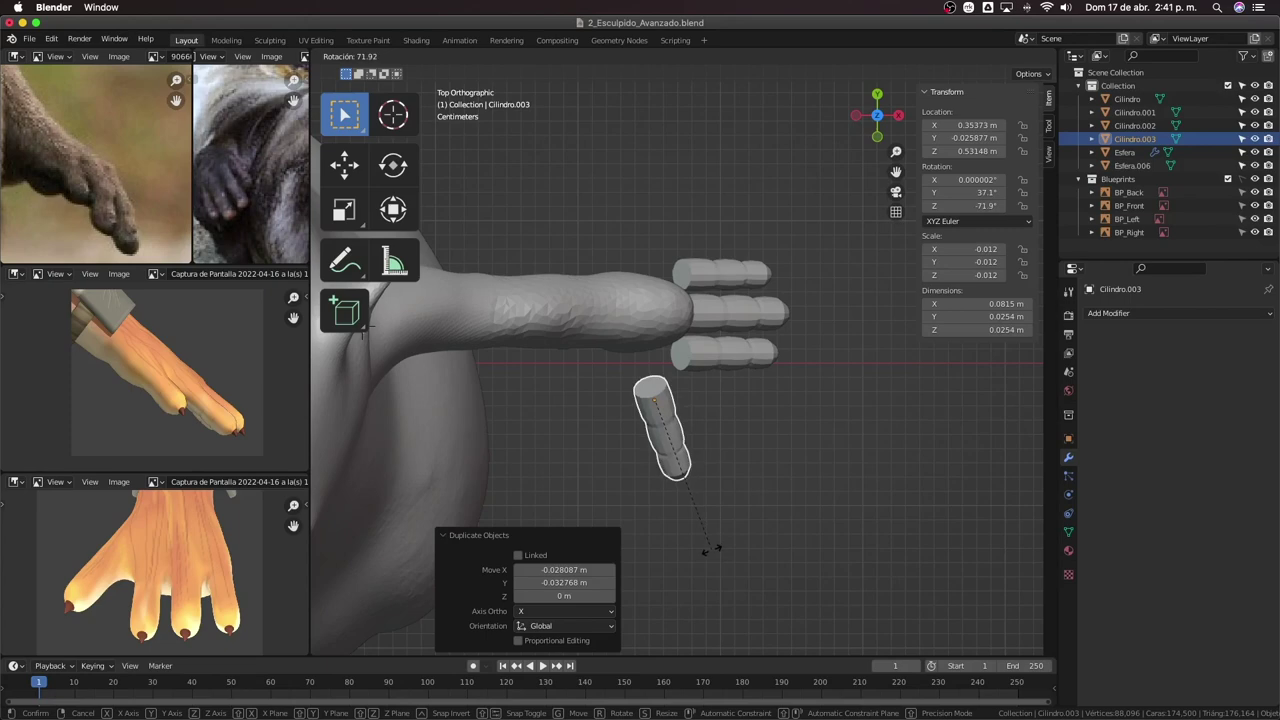
click(718, 545)
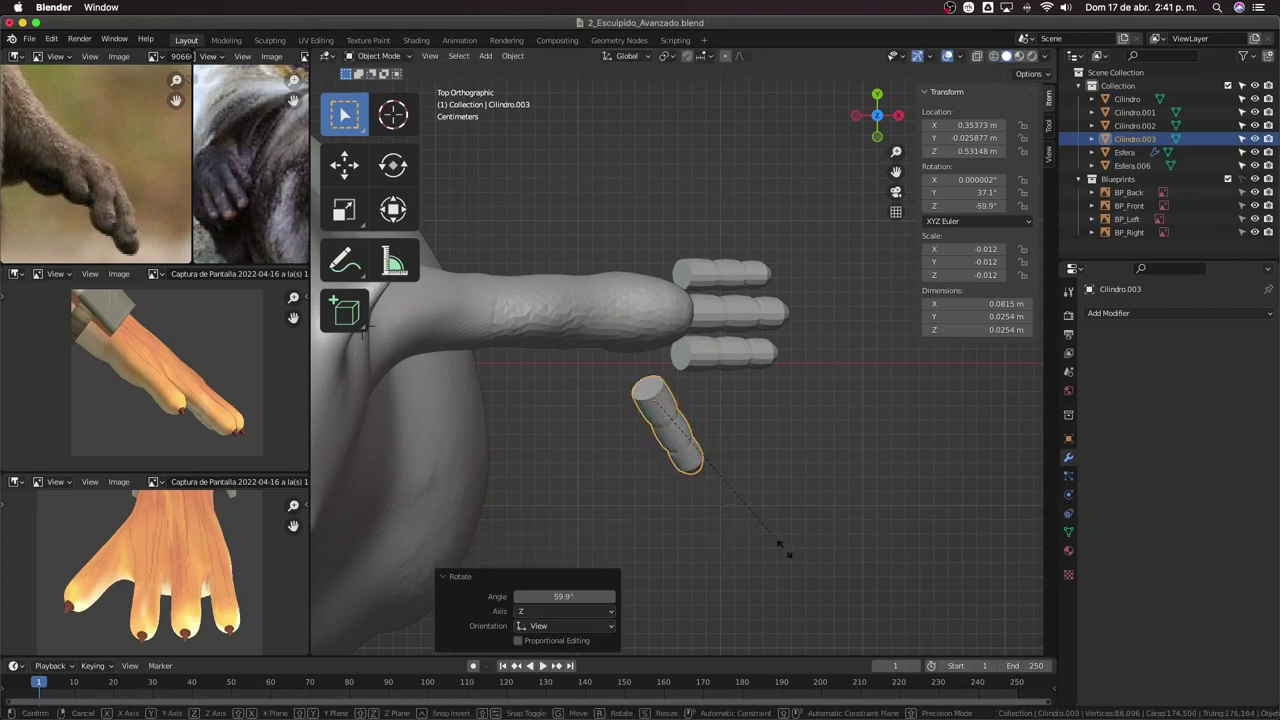
key(r)
click(760, 535)
middle_drag(760, 535, 677, 486)
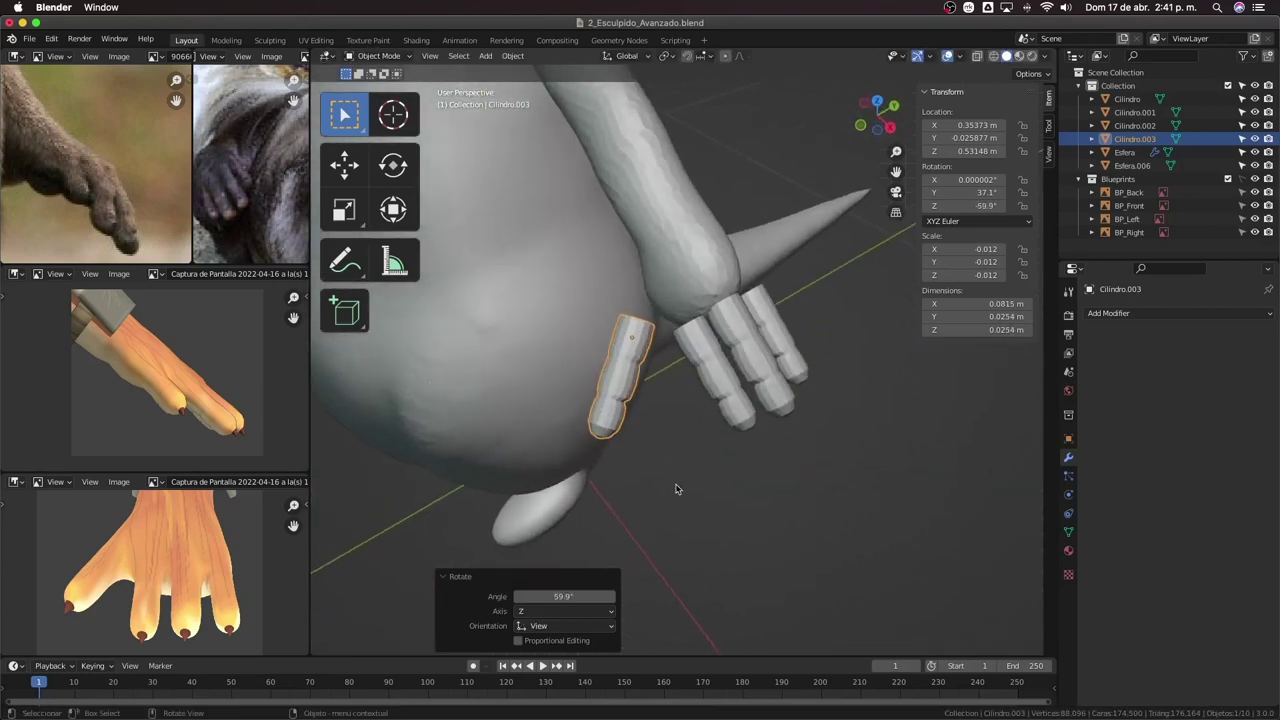
key(s)
click(662, 452)
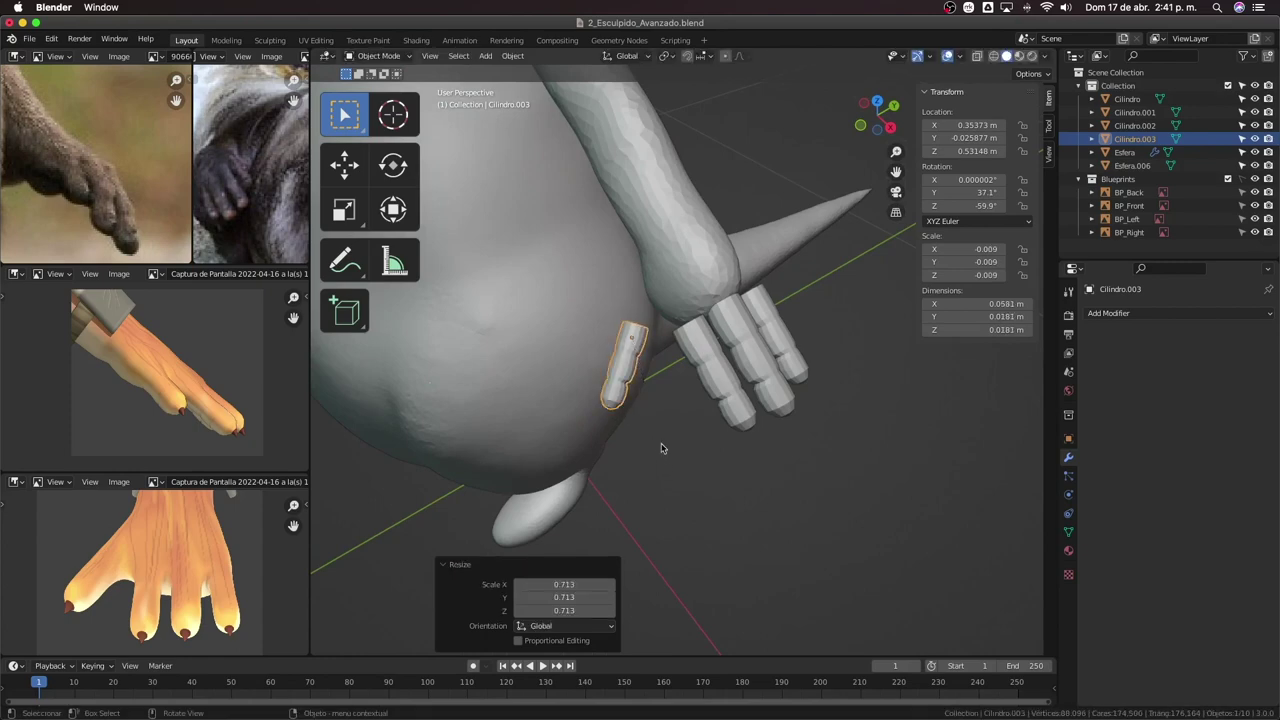
mouse_move(663, 449)
middle_down()
mouse_move(665, 399)
mouse_move(706, 372)
middle_up()
Fatten the thumb cylinder's whole mesh in Edit Mode with Alt+S.
key(Tab)
key(a)
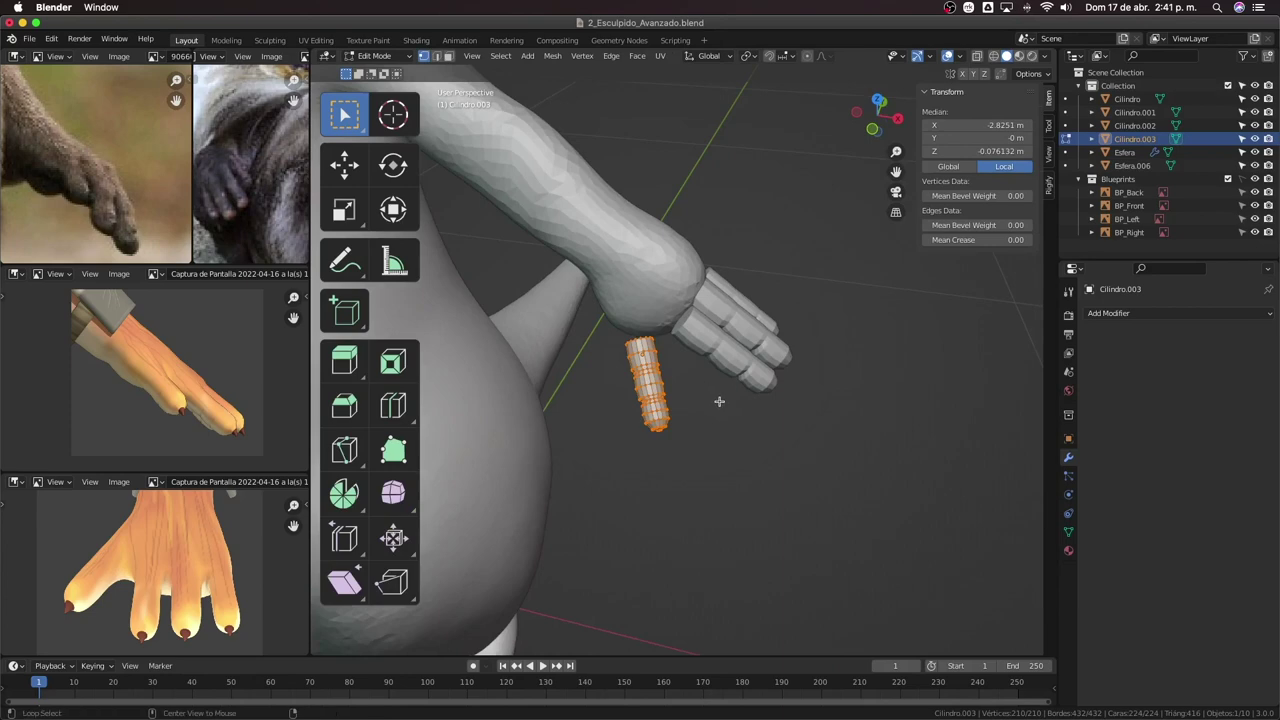
key(alt+s)
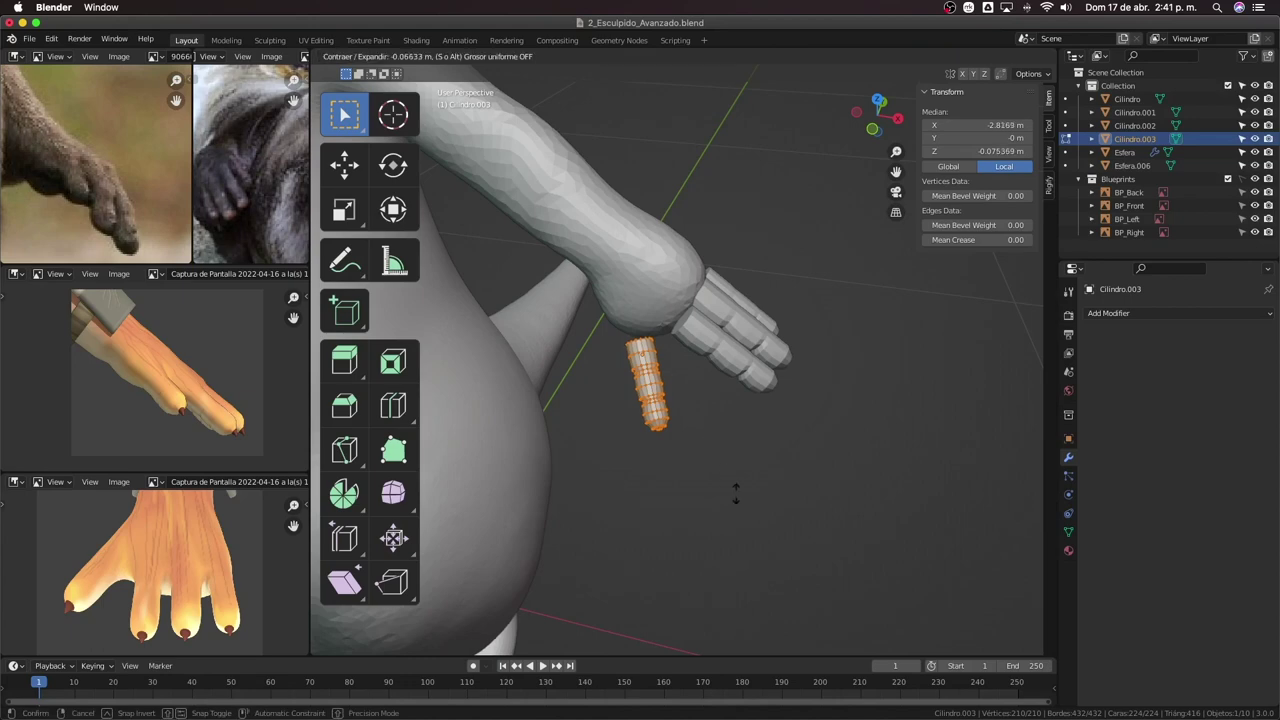
click(873, 316)
mouse_move(863, 334)
middle_down()
mouse_move(777, 411)
mouse_move(840, 380)
mouse_move(785, 440)
mouse_move(689, 443)
mouse_move(597, 417)
mouse_move(717, 430)
mouse_move(669, 457)
mouse_move(634, 397)
middle_up()
key(Tab)
Shrink the thumb slightly and move it along Y toward the hand.
key(s)
click(660, 435)
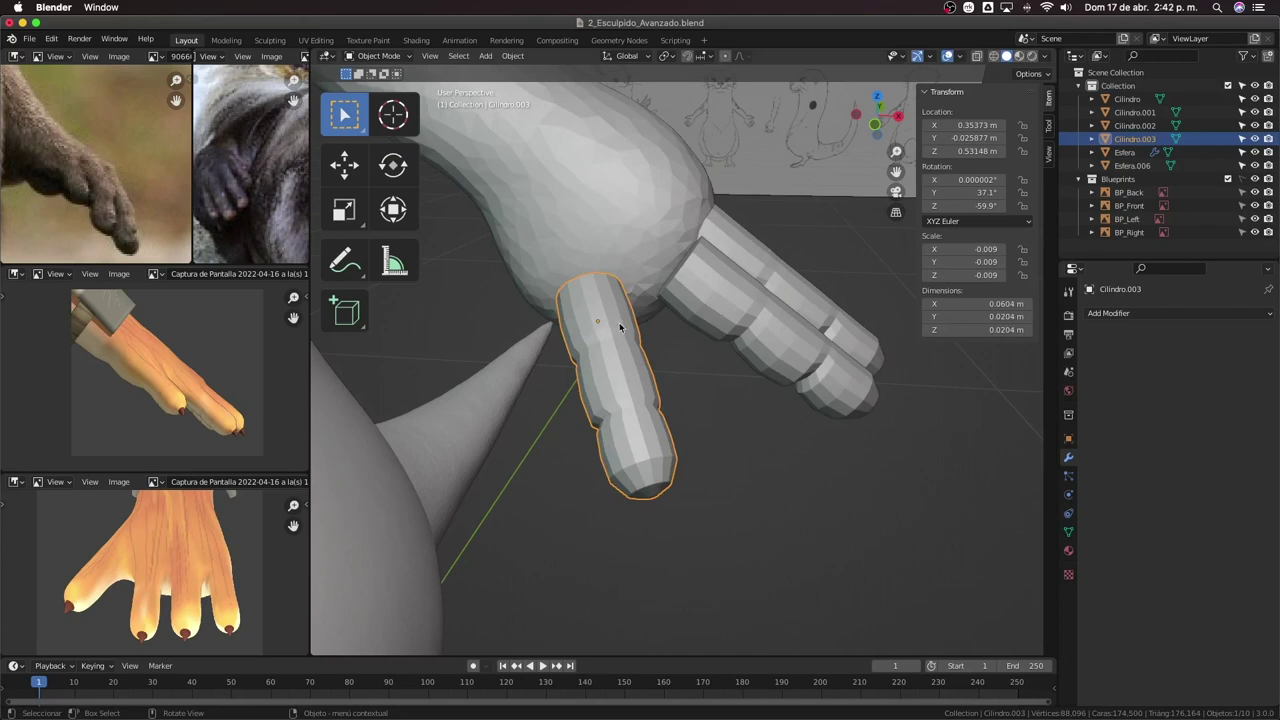
mouse_move(620, 327)
middle_down()
mouse_move(574, 443)
mouse_move(663, 423)
mouse_move(634, 423)
middle_up()
key(KP_7)
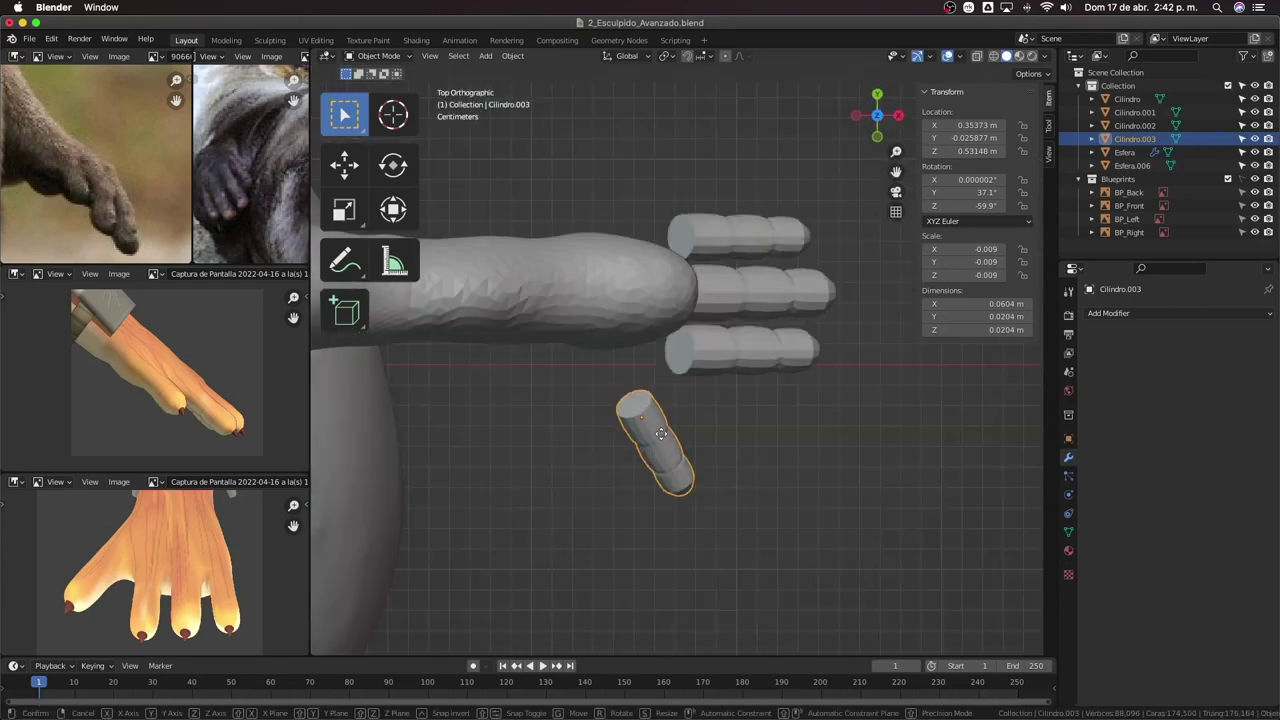
key(g)
key(y)
click(675, 425)
mouse_move(675, 425)
middle_down()
mouse_move(701, 487)
mouse_move(757, 409)
mouse_move(720, 429)
middle_up()
Adjust and thicken the thumb mesh again, reaching 0.0216 m thickness.
key(Tab)
key(g)
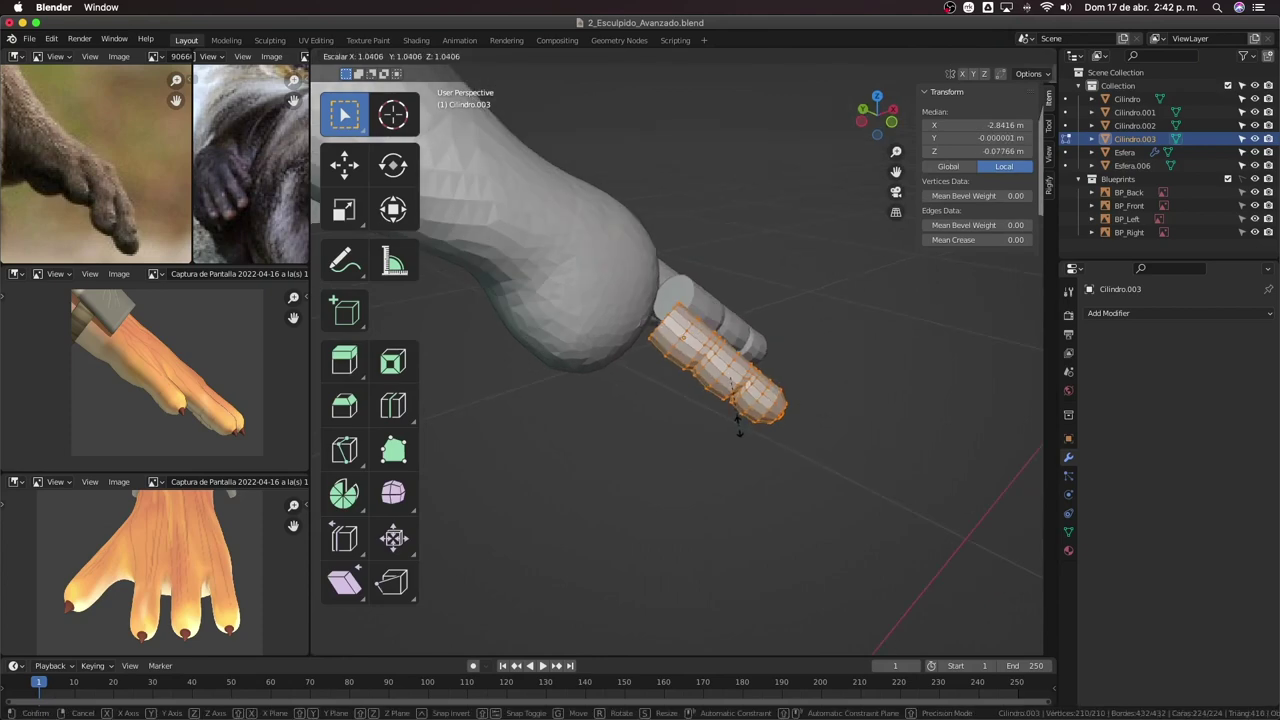
click(738, 427)
key(alt+s)
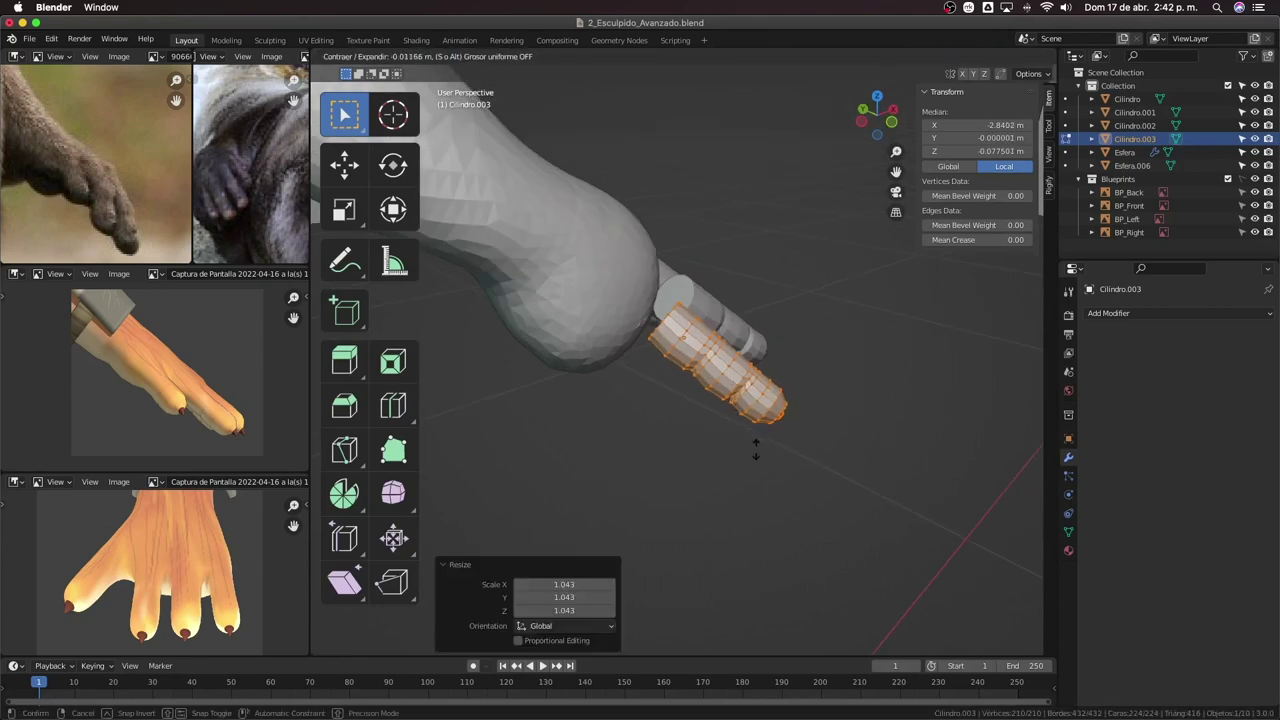
click(787, 410)
key(Tab)
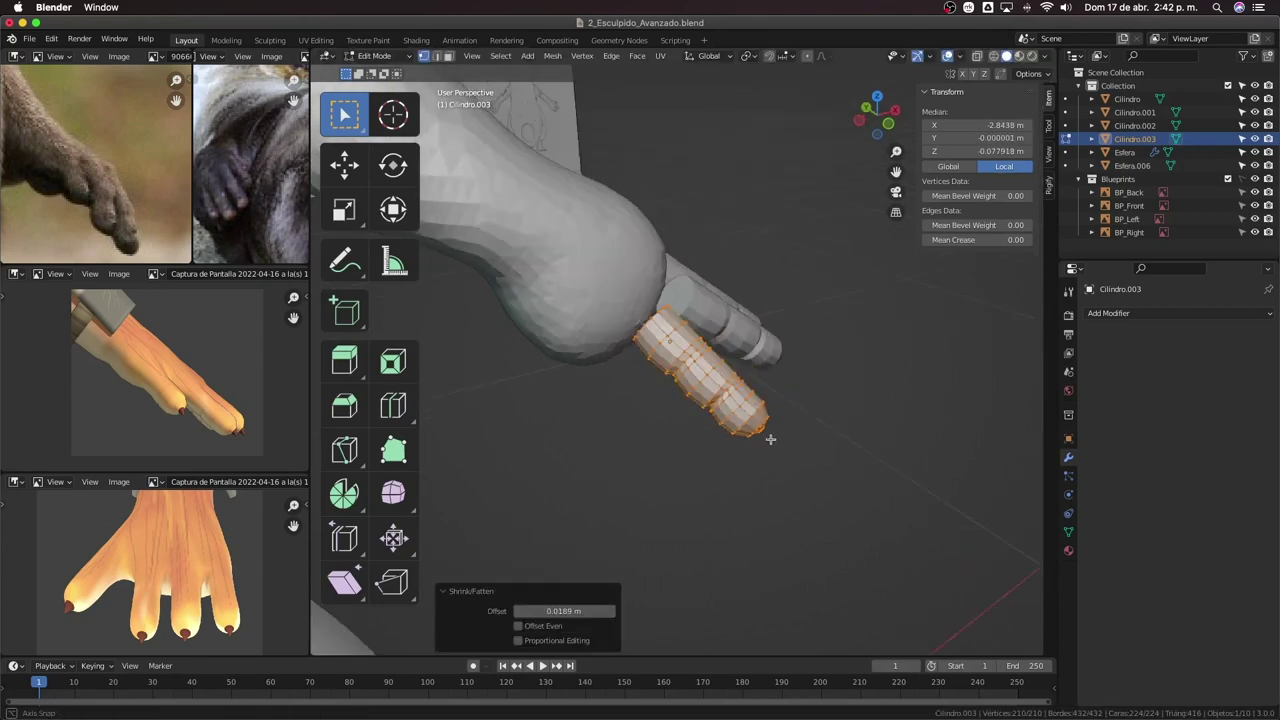
mouse_move(787, 410)
middle_down()
mouse_move(749, 448)
mouse_move(594, 477)
mouse_move(563, 446)
mouse_move(537, 451)
mouse_move(731, 449)
mouse_move(586, 371)
mouse_move(449, 346)
mouse_move(475, 393)
mouse_move(791, 371)
mouse_move(580, 391)
mouse_move(640, 368)
middle_up()
key(KP_7)
Circle-select the base vertices of finger Cilindro.002 in Edit Mode.
scroll(640, 368, up, 5)
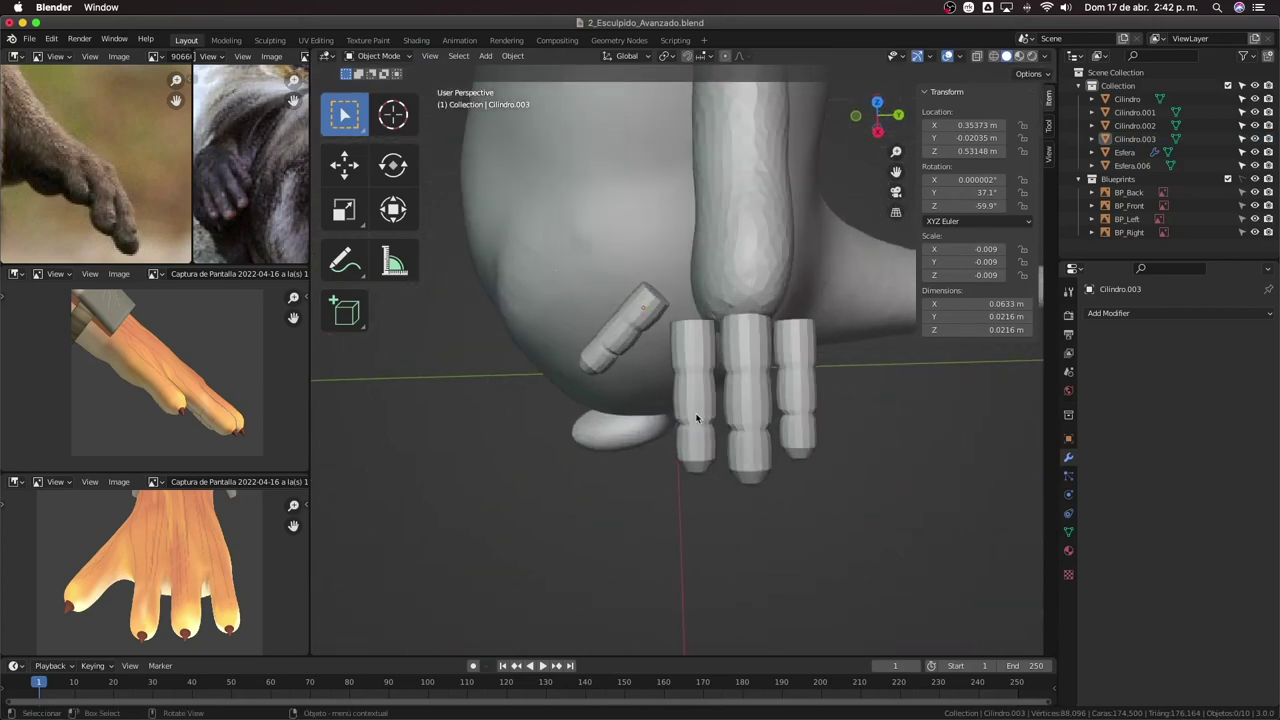
click(699, 416)
key(KP_1)
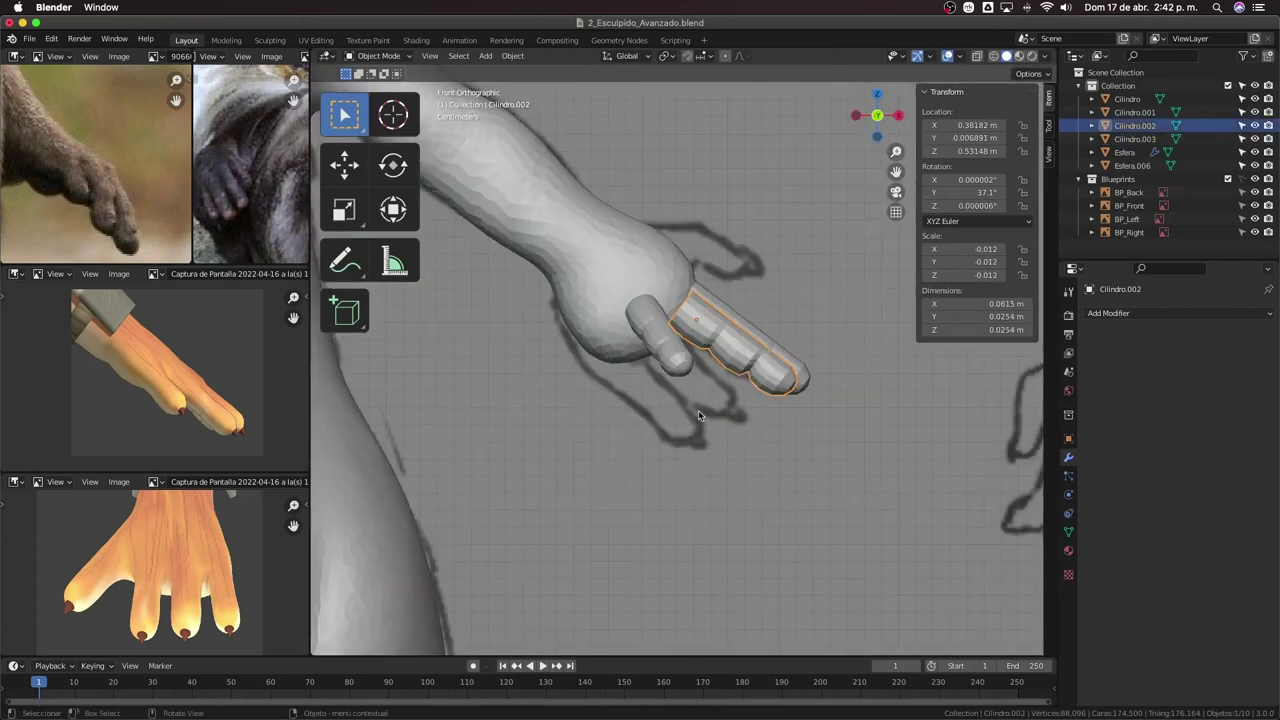
key(Tab)
scroll(698, 410, up, 2)
key(c)
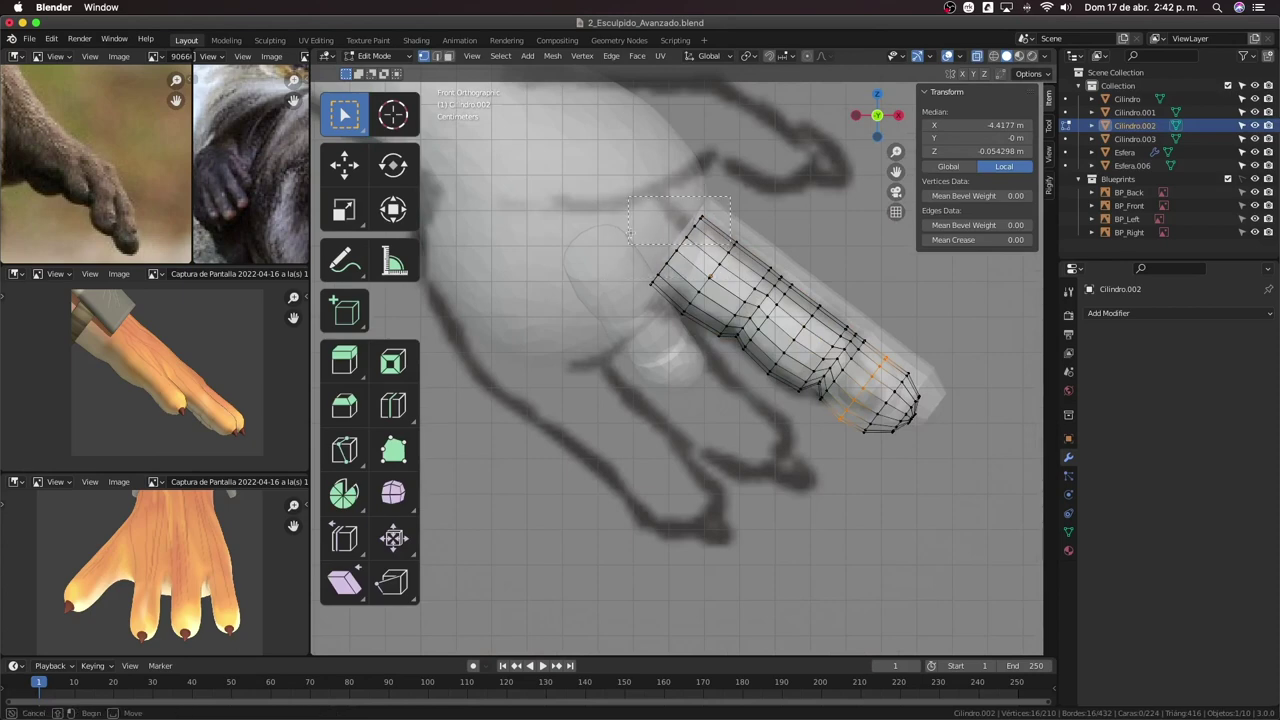
drag(700, 218, 604, 286)
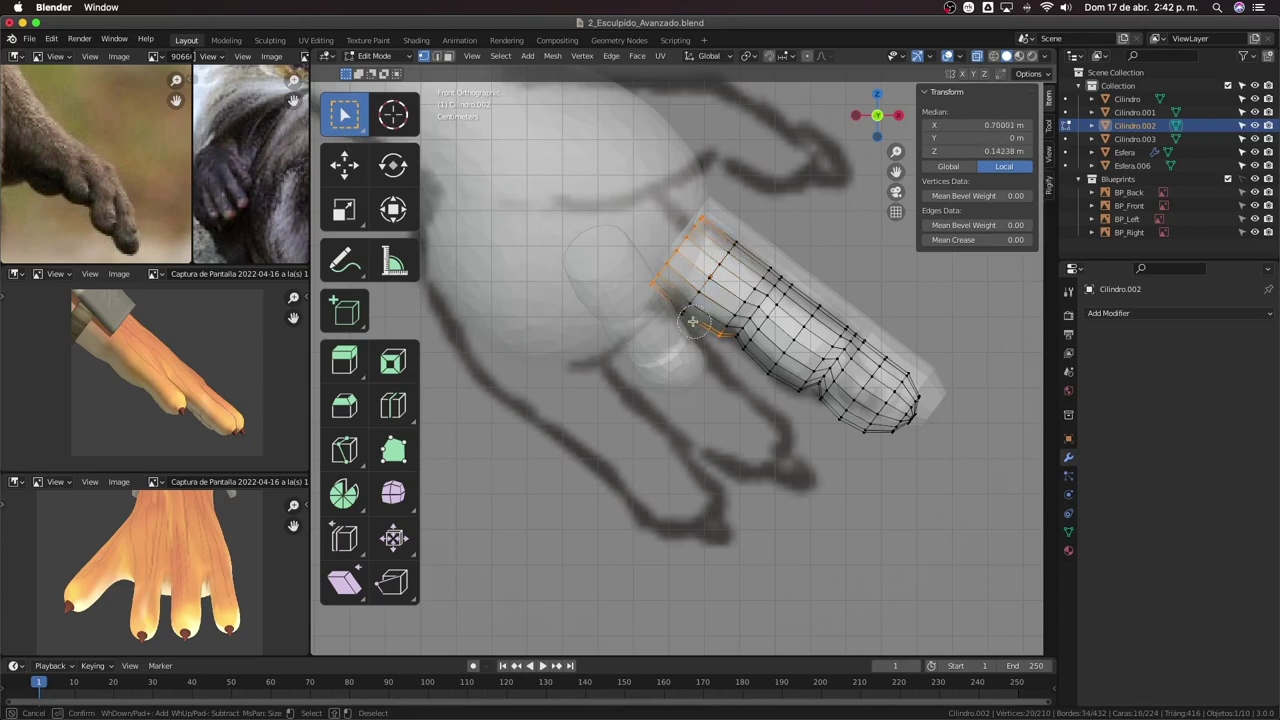
right_click(745, 288)
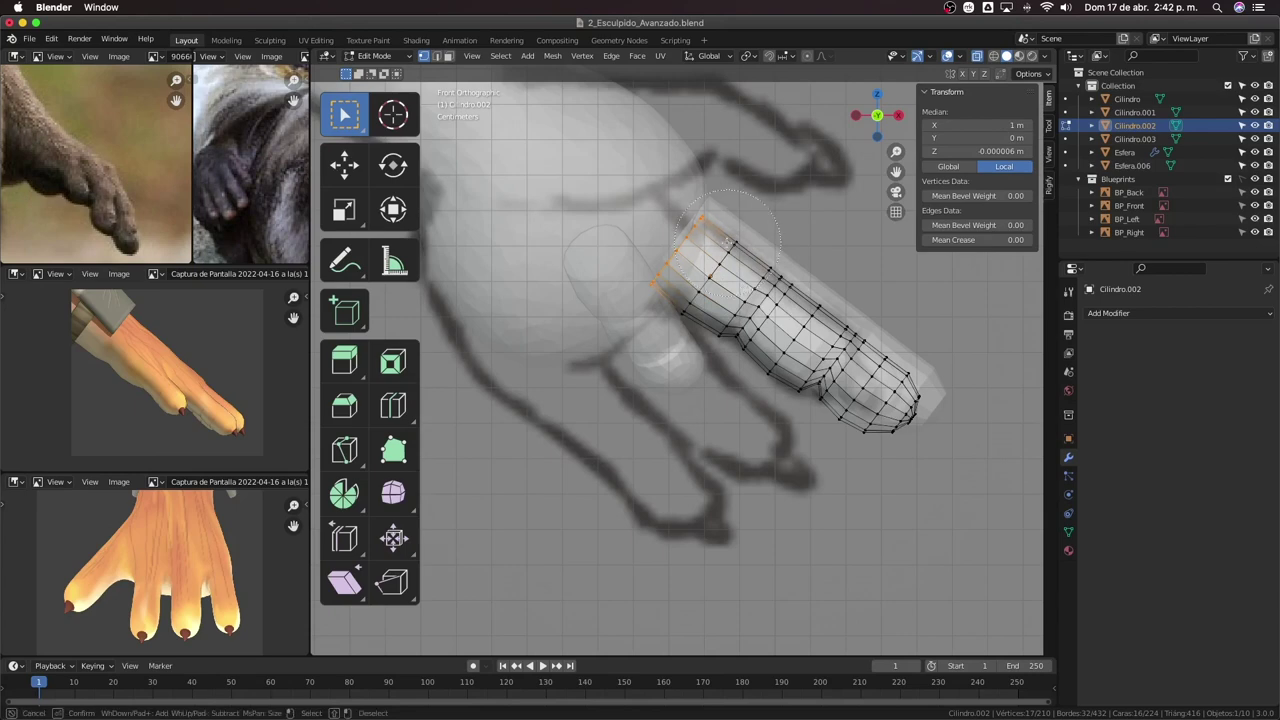
drag(715, 228, 783, 360)
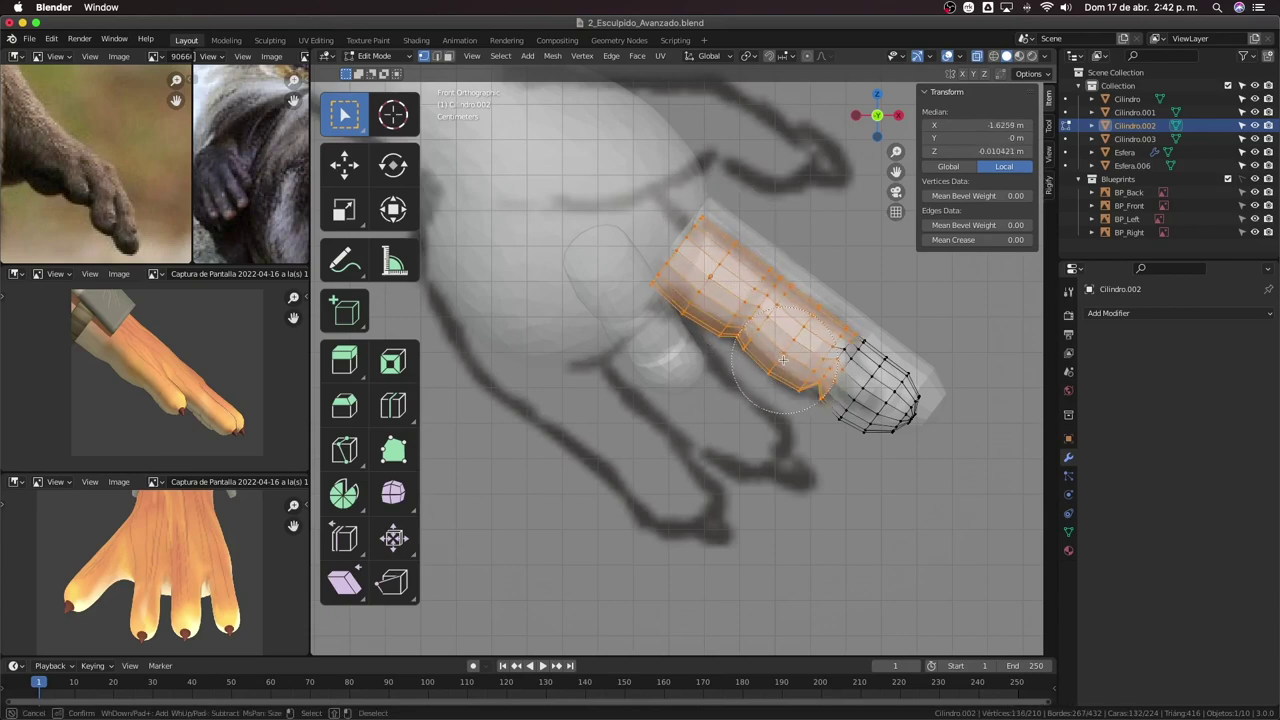
mouse_move(838, 322)
middle_down()
mouse_move(812, 358)
mouse_move(703, 357)
middle_up()
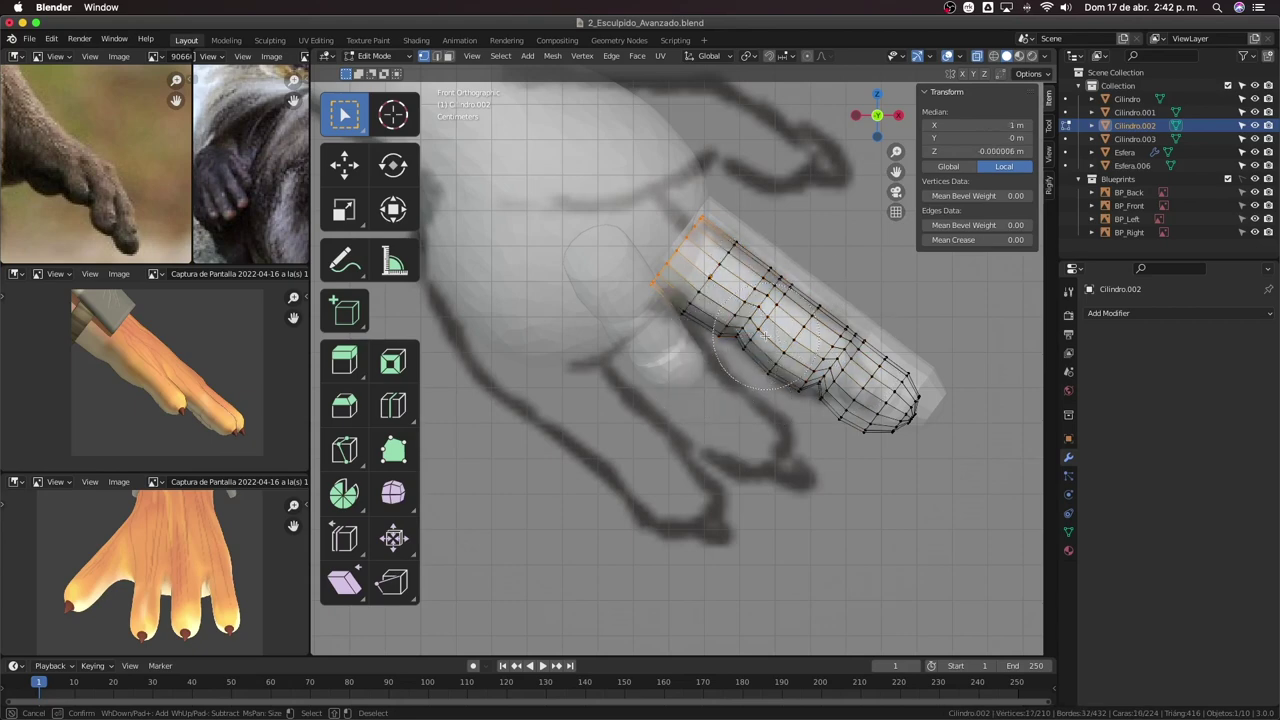
right_click(725, 272)
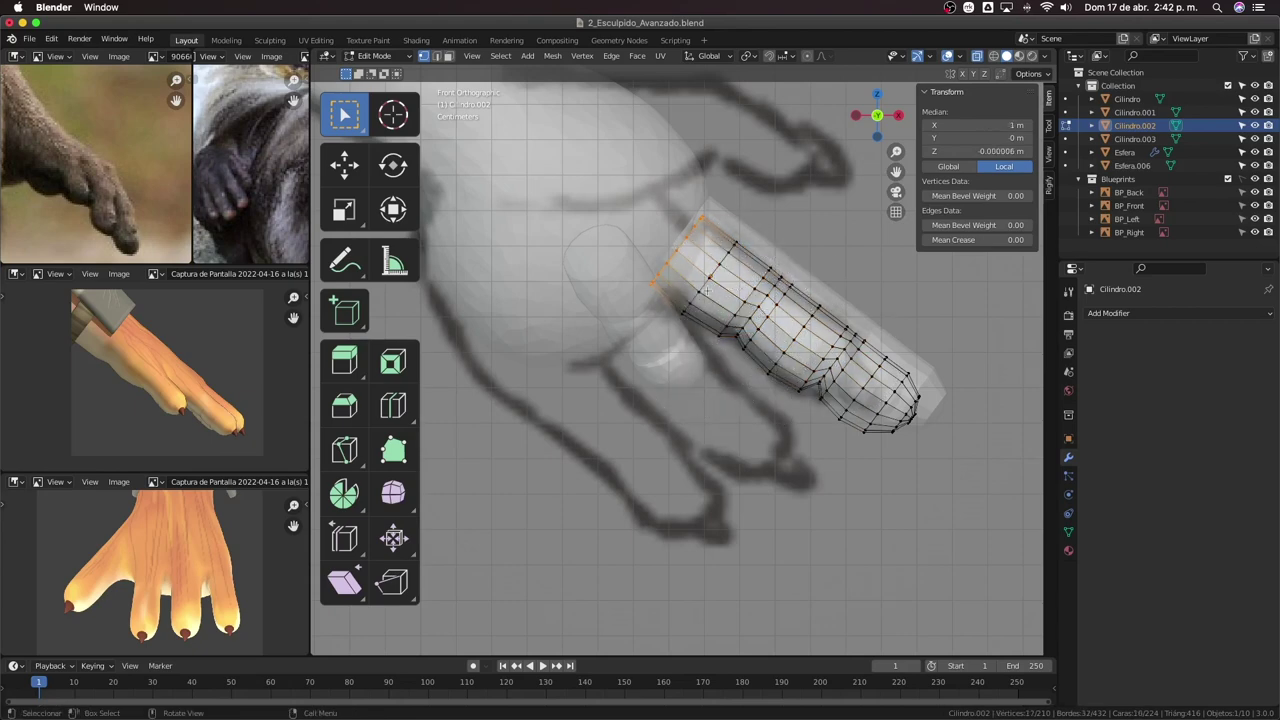
Move Cilindro.002's base vertices back into the palm.
key(g)
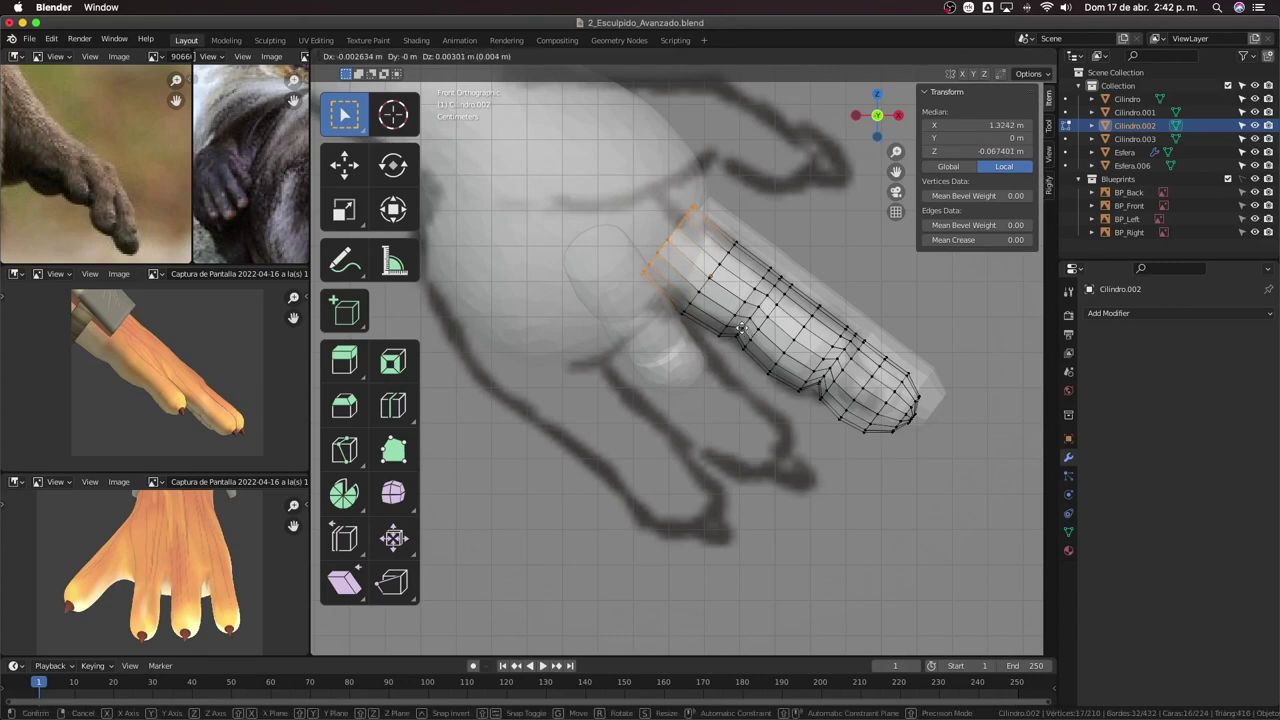
click(738, 330)
scroll(850, 420, down, 1)
key(Tab)
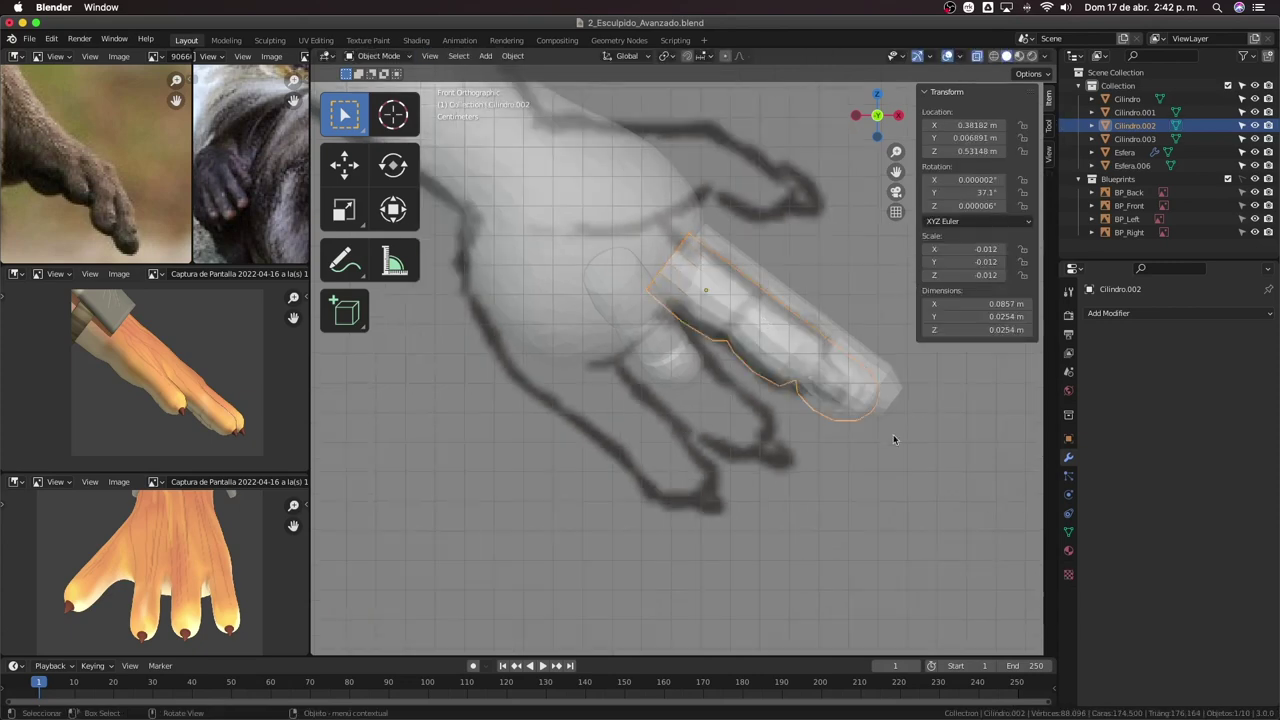
Stretch finger Cilindro.001's base vertices back into the palm.
click(850, 383)
click(850, 383)
key(Tab)
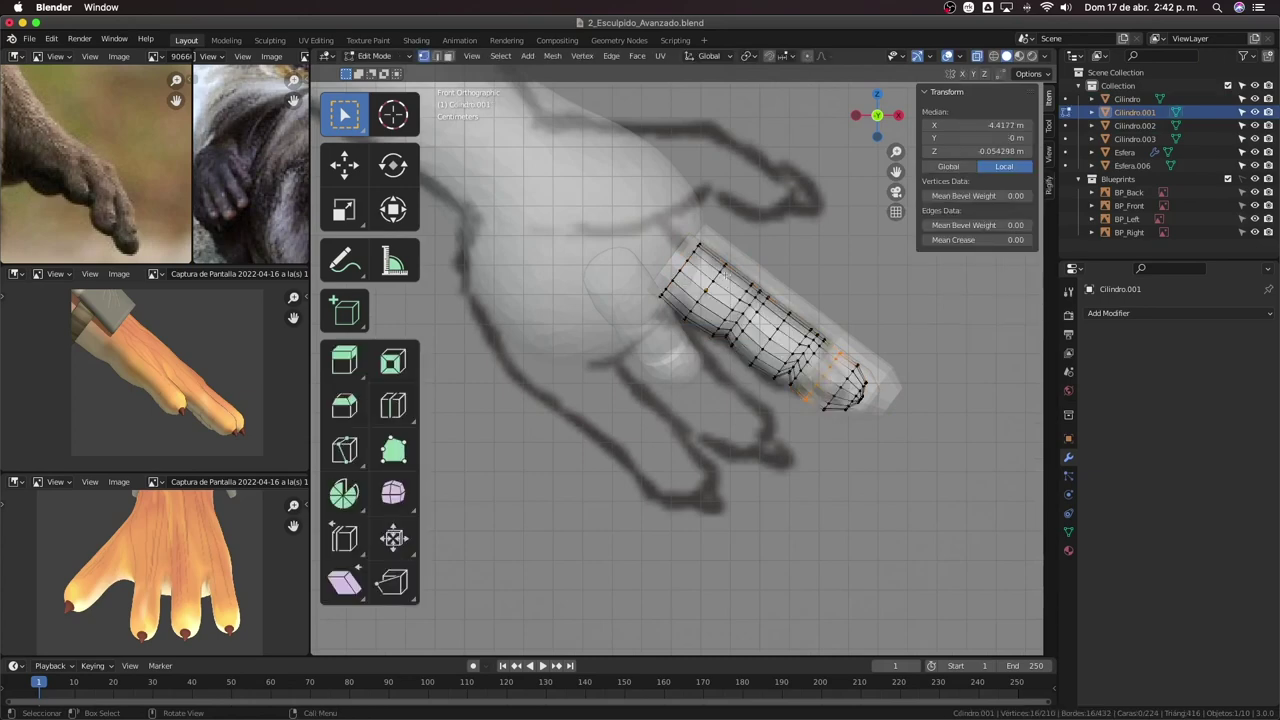
key(c)
middle_drag(893, 361, 827, 410)
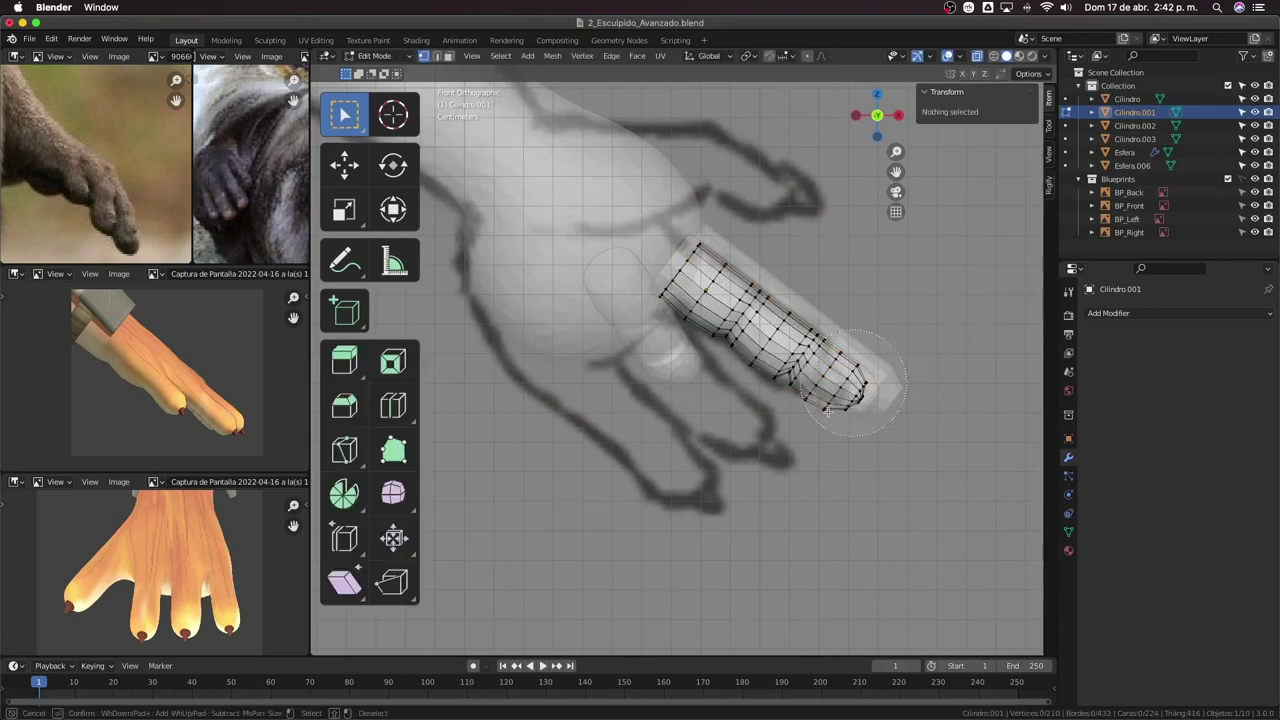
drag(675, 243, 668, 295)
key(Return)
key(g)
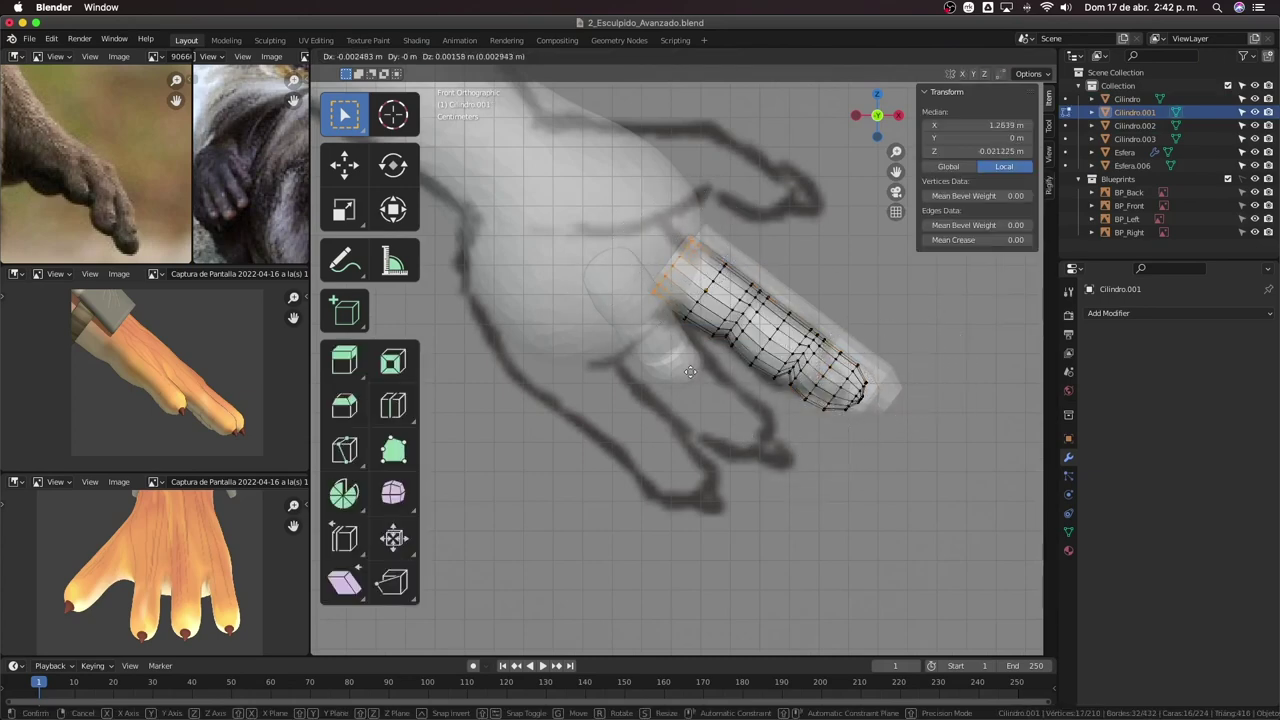
click(689, 368)
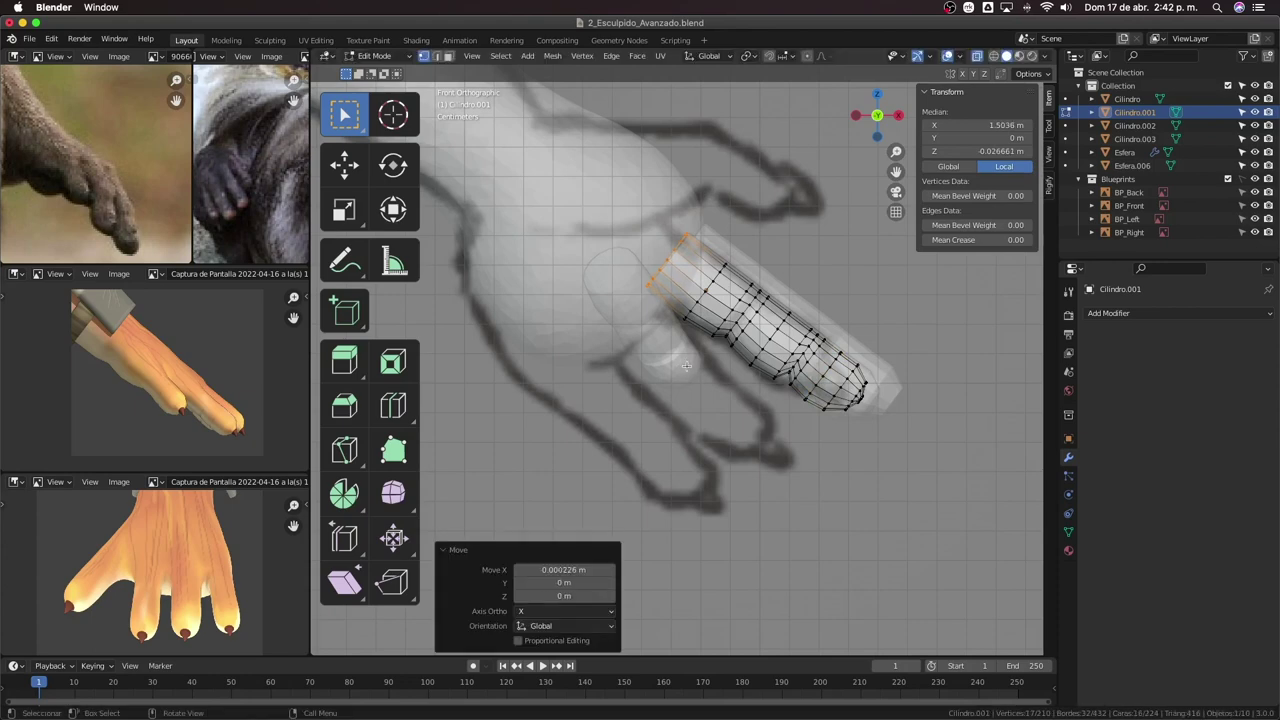
key(alt+z)
scroll(724, 363, down, 2)
key(Tab)
Orbit and zoom to a perspective view of the hand.
mouse_move(724, 363)
middle_down()
mouse_move(606, 414)
mouse_move(677, 414)
mouse_move(531, 471)
mouse_move(623, 427)
mouse_move(857, 420)
mouse_move(663, 477)
mouse_move(697, 491)
mouse_move(703, 471)
mouse_move(711, 484)
mouse_move(800, 480)
middle_up()
scroll(623, 427, down, 2)
scroll(677, 446, down, 3)
scroll(720, 440, up, 3)
scroll(638, 378, up, 2)
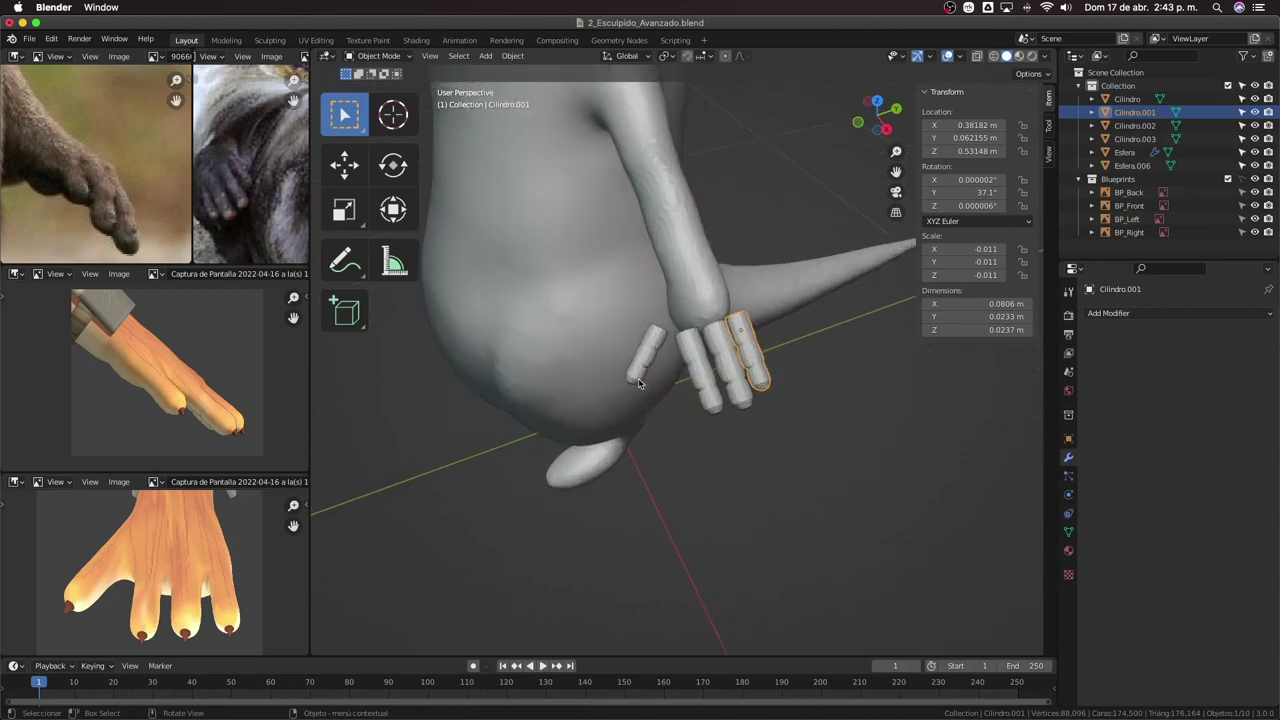
scroll(620, 352, up, 2)
Shorten thumb Cilindro.003 along its local X to scale 0.837.
click(620, 352)
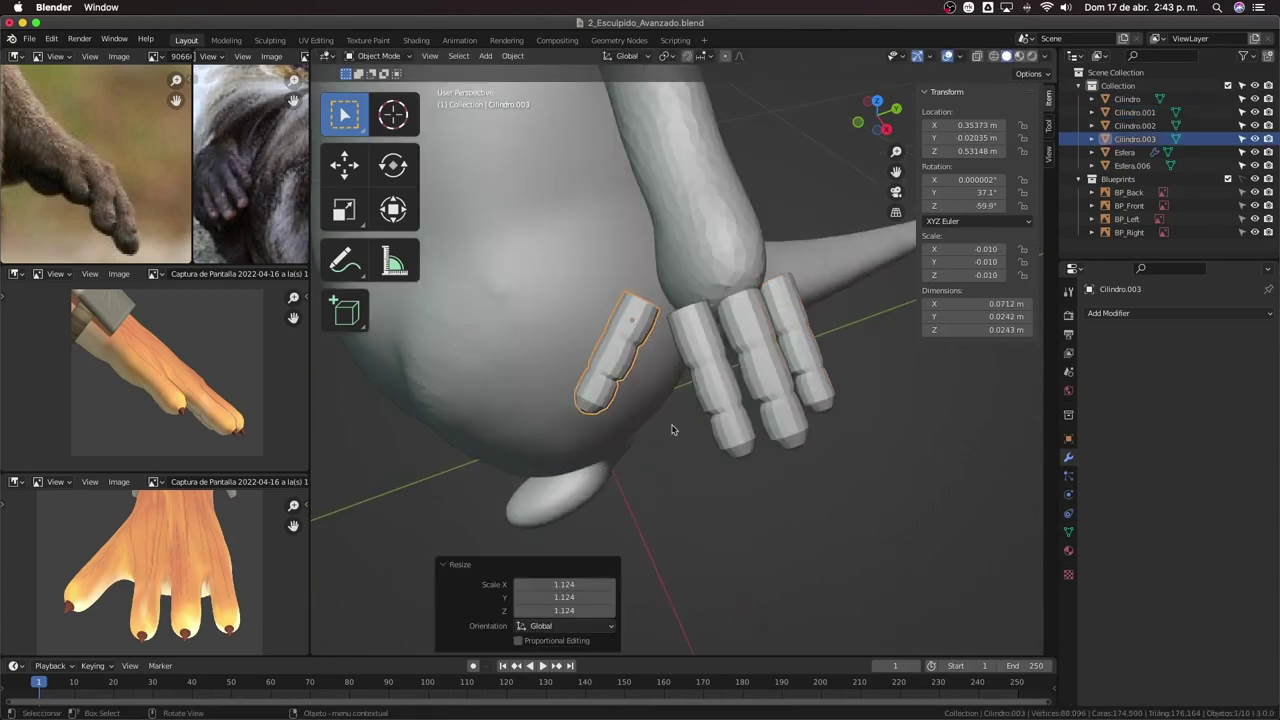
key(Tab)
key(Tab)
scroll(666, 457, down, 3)
mouse_move(666, 457)
middle_down()
mouse_move(789, 423)
mouse_move(720, 440)
mouse_move(716, 415)
mouse_move(690, 410)
mouse_move(735, 447)
middle_up()
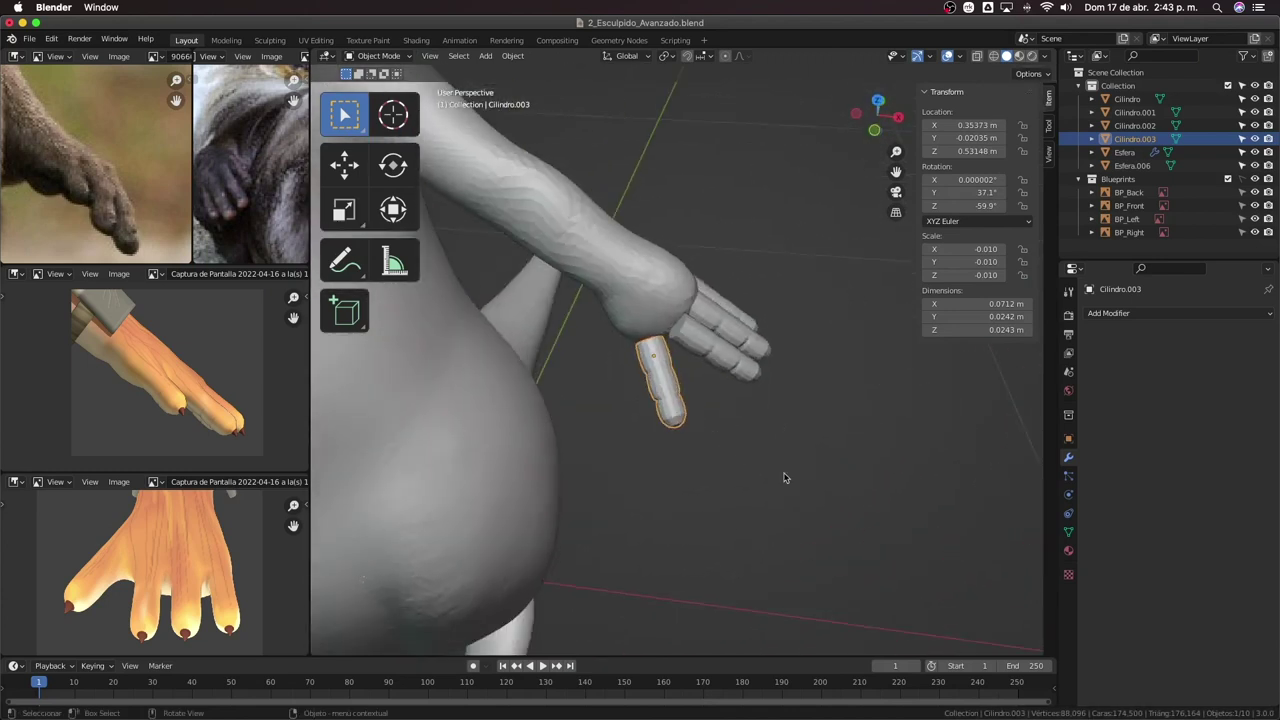
key(s)
key(x)
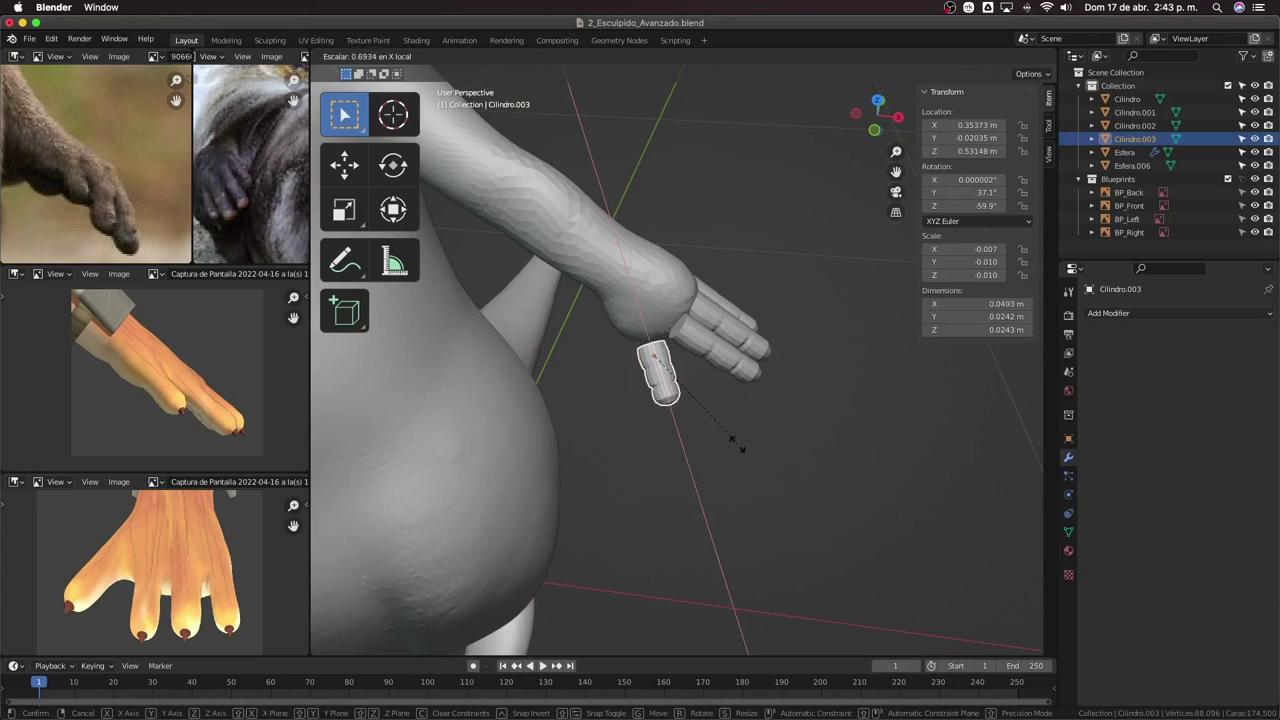
key(x)
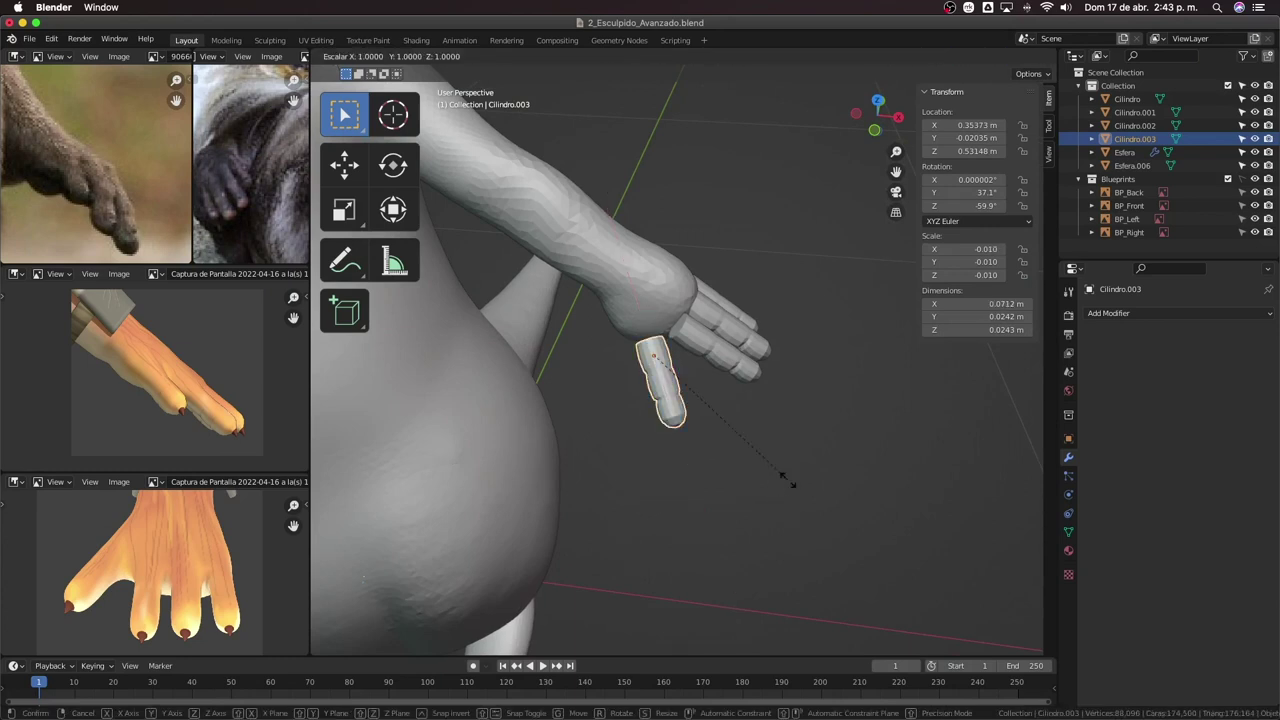
key(x)
click(765, 466)
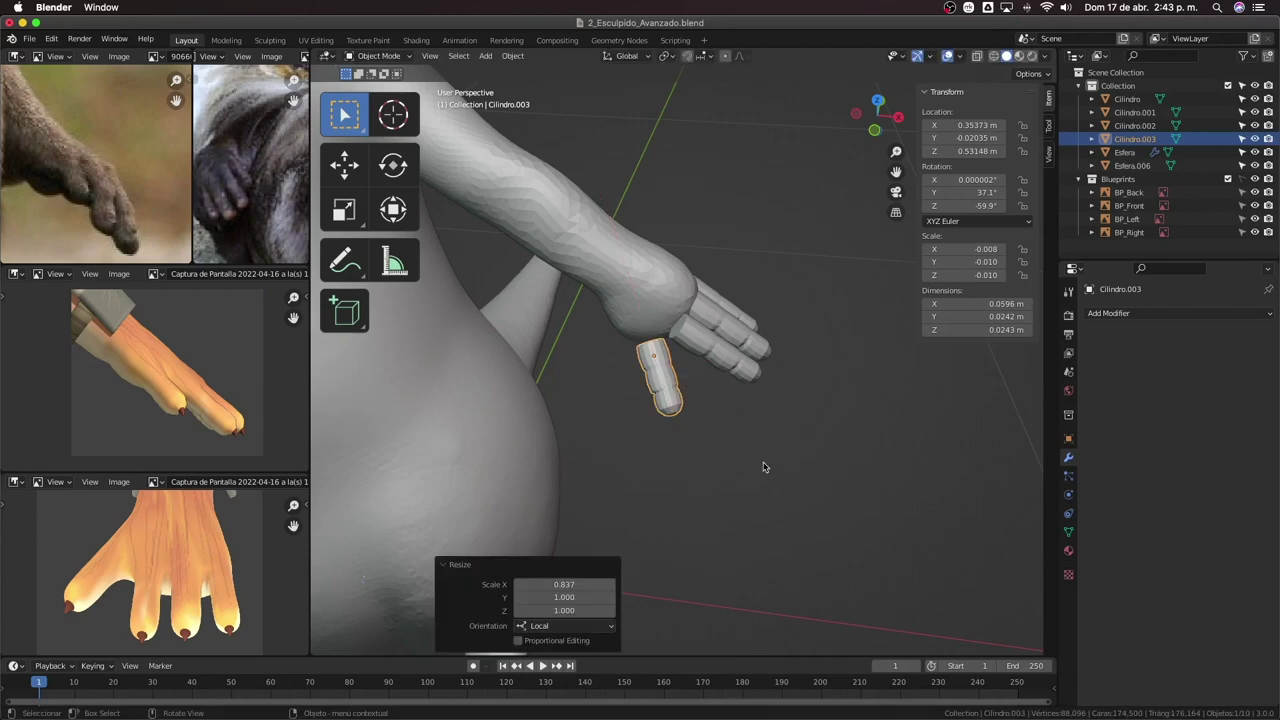
Shift the thumb 0.003213 m along its local X toward the hand.
mouse_move(763, 466)
middle_down()
mouse_move(814, 491)
mouse_move(651, 491)
mouse_move(606, 468)
mouse_move(644, 477)
middle_up()
key(g)
key(z)
key(z)
right_click(645, 477)
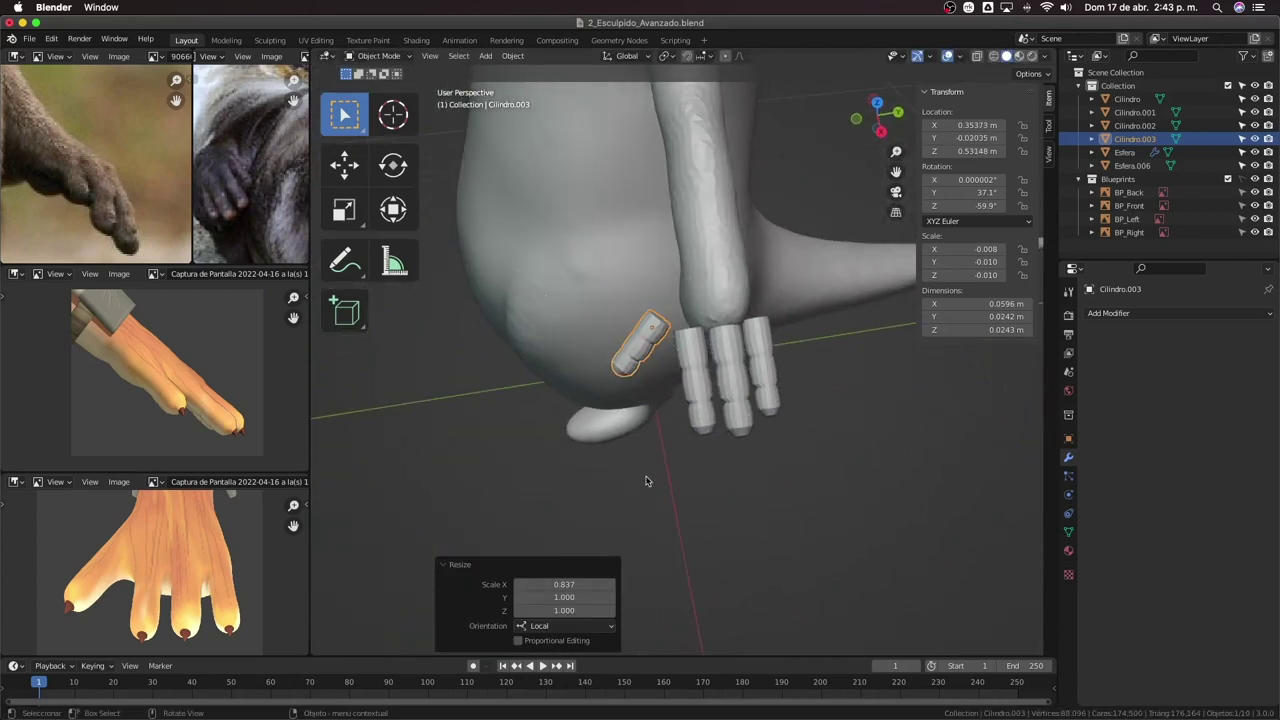
key(g)
key(x)
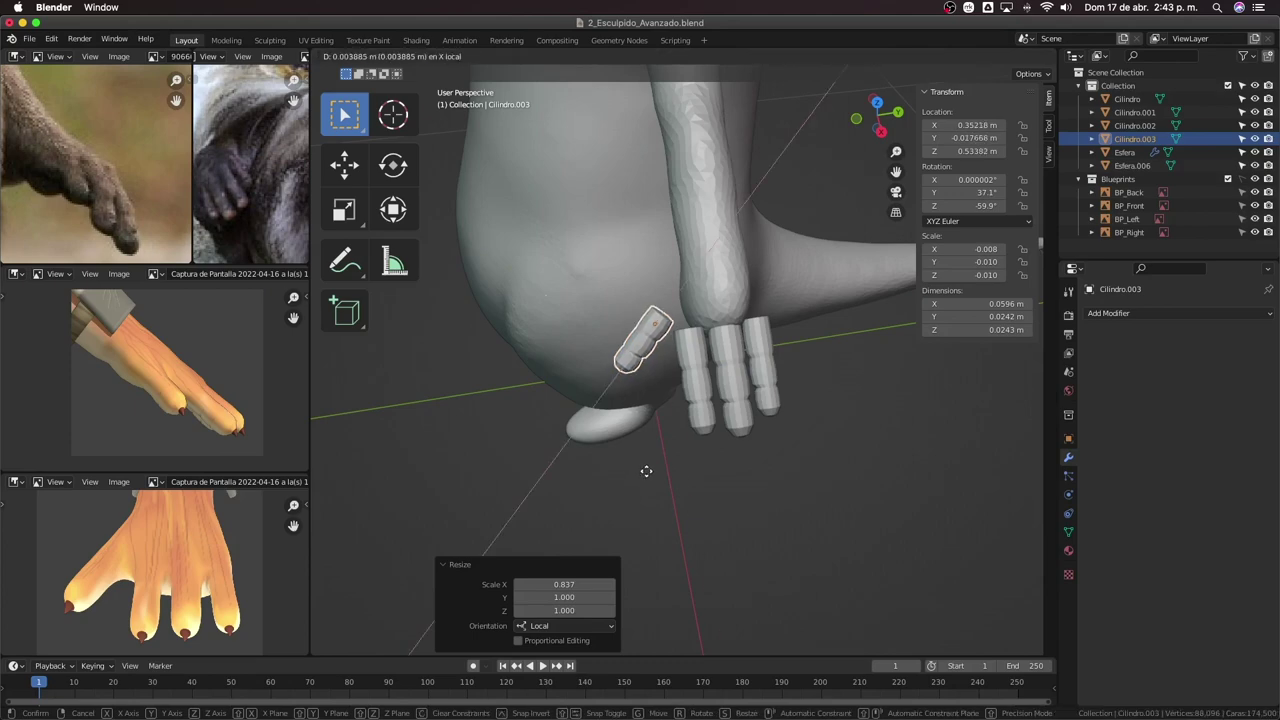
click(648, 469)
Select the otter body and view it from the front.
mouse_move(651, 466)
middle_down()
mouse_move(766, 420)
mouse_move(652, 427)
middle_up()
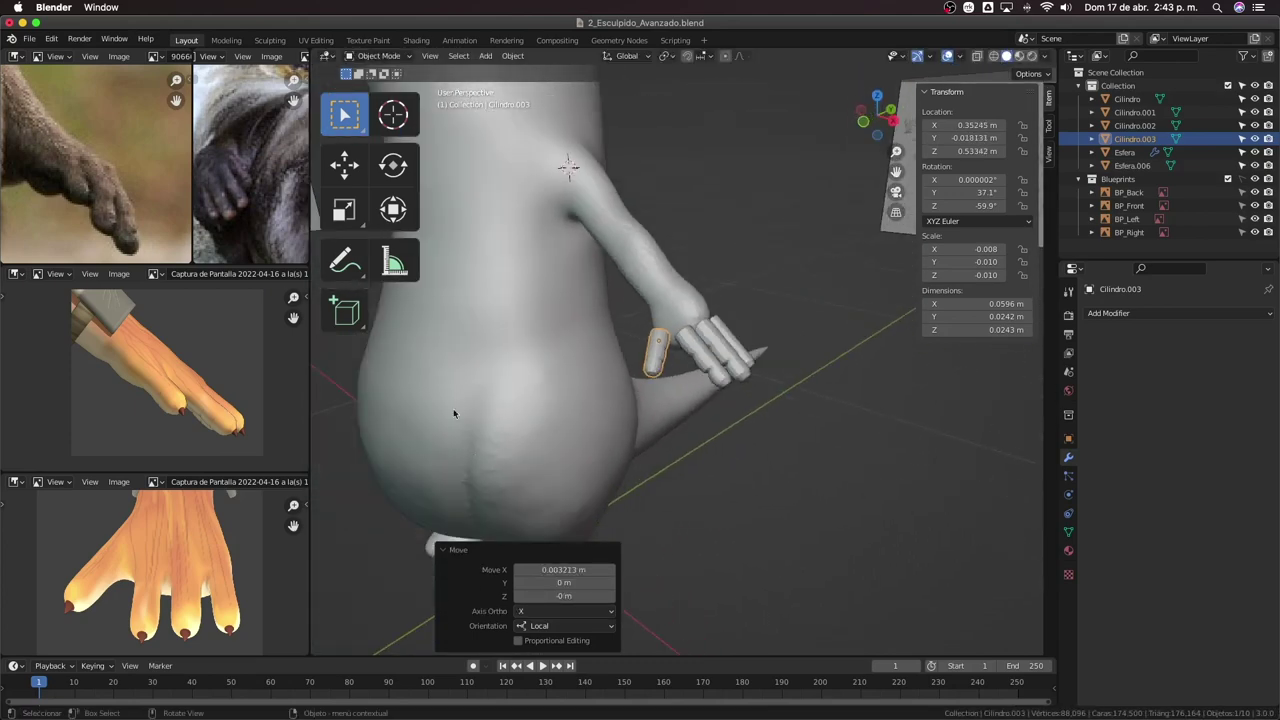
click(688, 297)
key(KP_1)
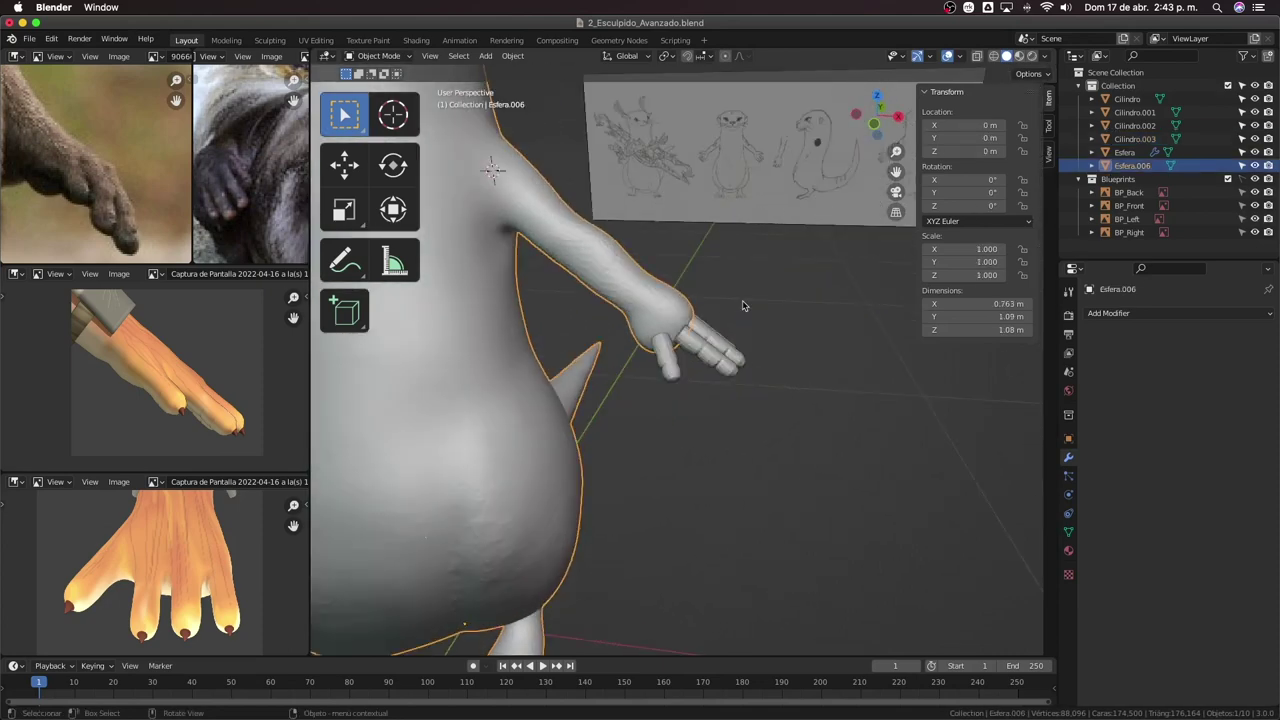
Enter Sculpt Mode on the otter body with a 127 px brush radius.
key(KP_3)
key(KP_1)
key(ctrl+Tab)
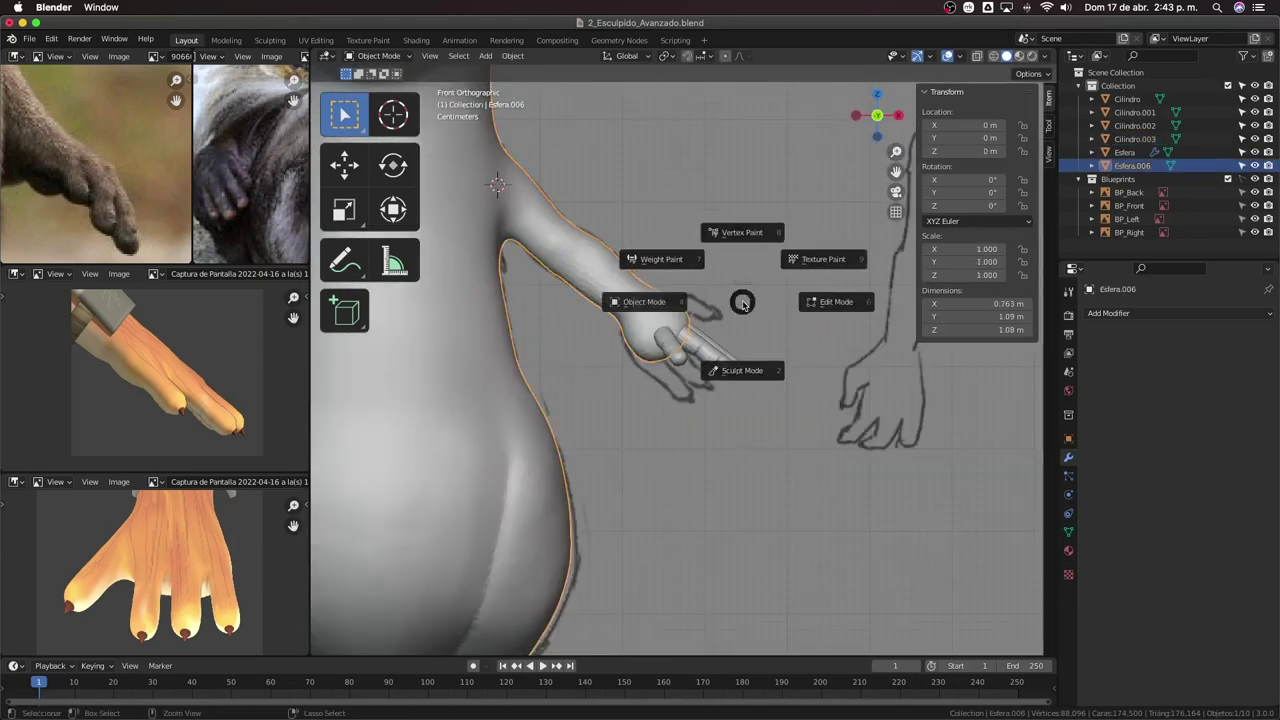
click(657, 345)
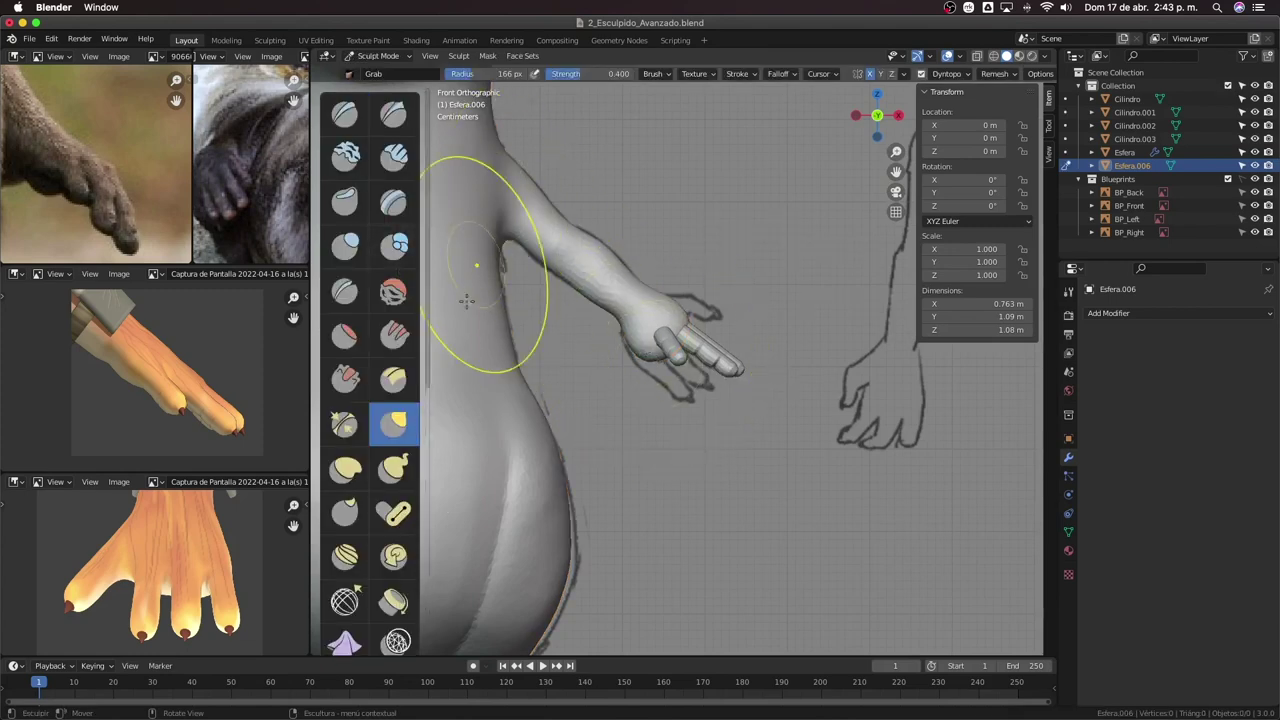
scroll(586, 329, up, 2)
scroll(595, 329, up, 2)
scroll(700, 360, up, 2)
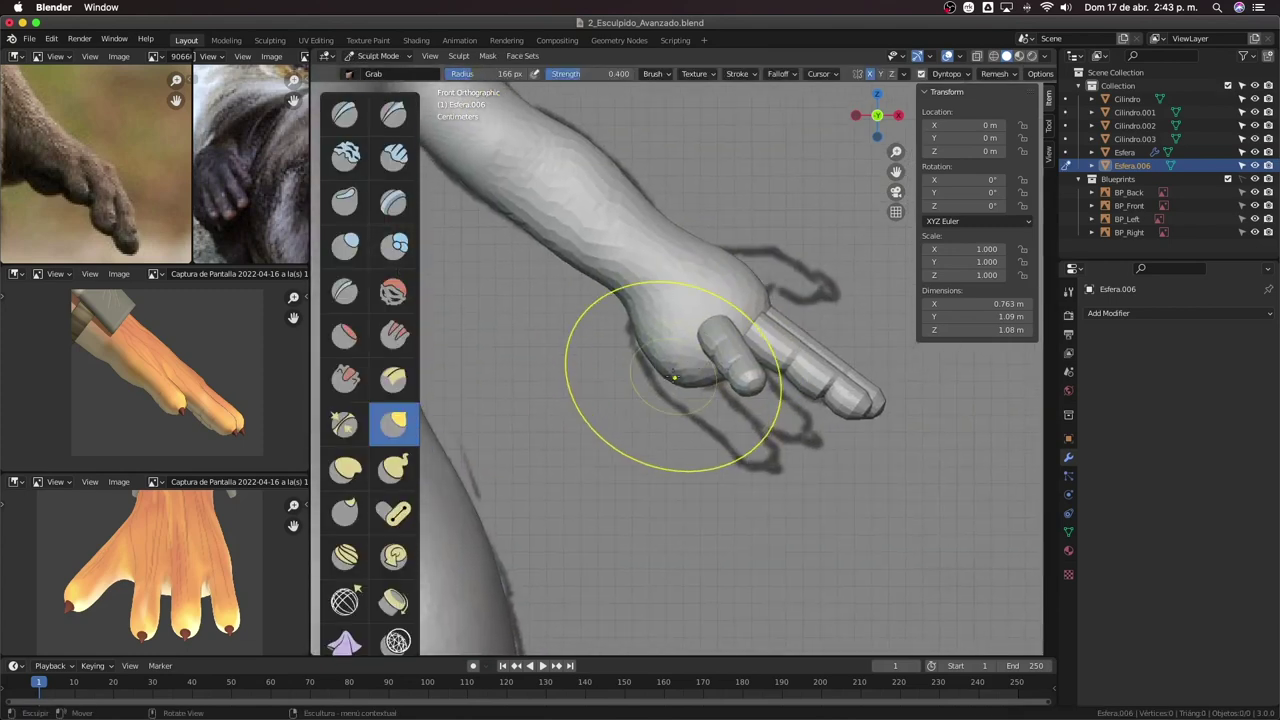
key(f)
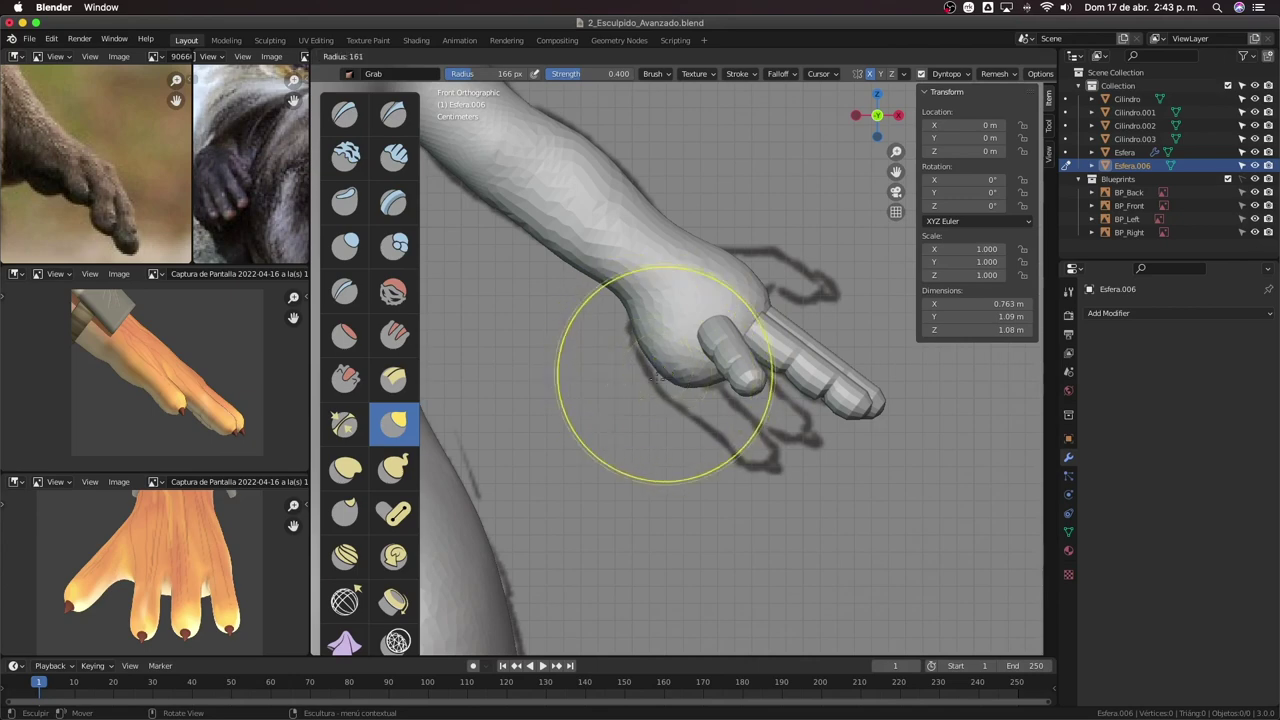
click(636, 405)
Grab the palm and wrist into a rounder bulge over the finger bases, then pick Inflate/Deflate.
mouse_move(669, 348)
mouse_down()
mouse_move(667, 335)
mouse_move(723, 305)
mouse_up()
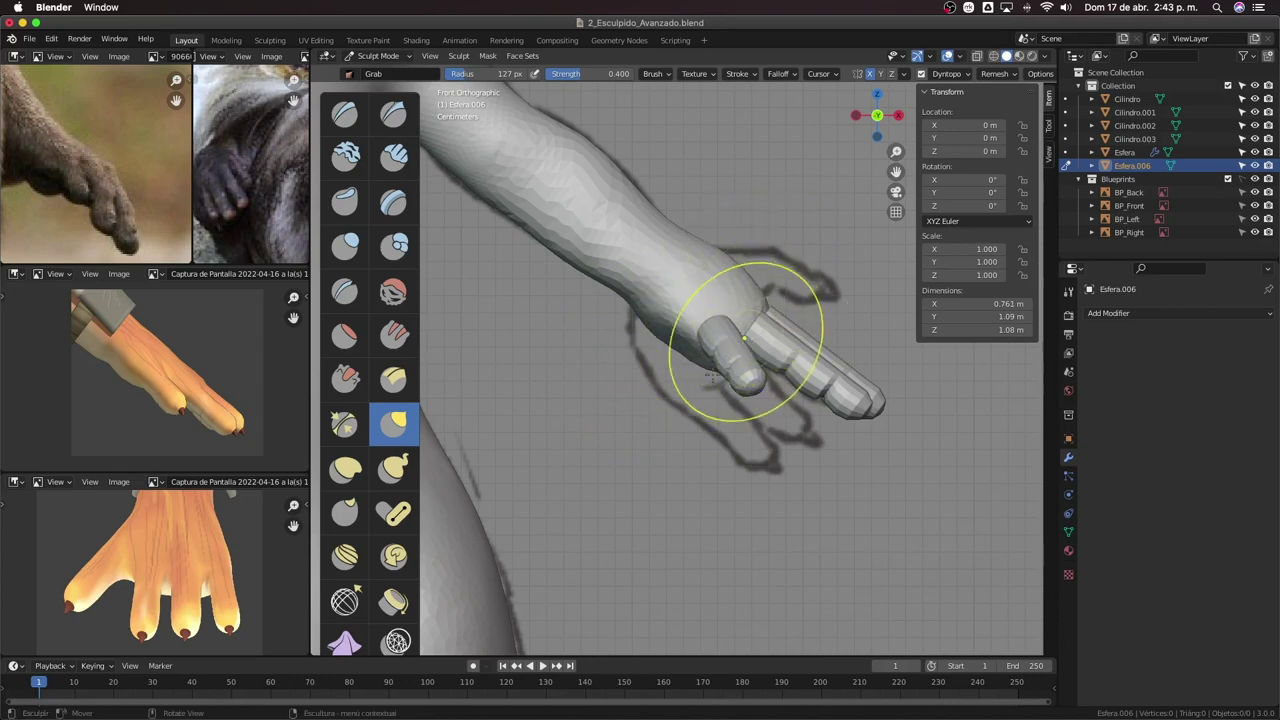
middle_drag(744, 338, 745, 342)
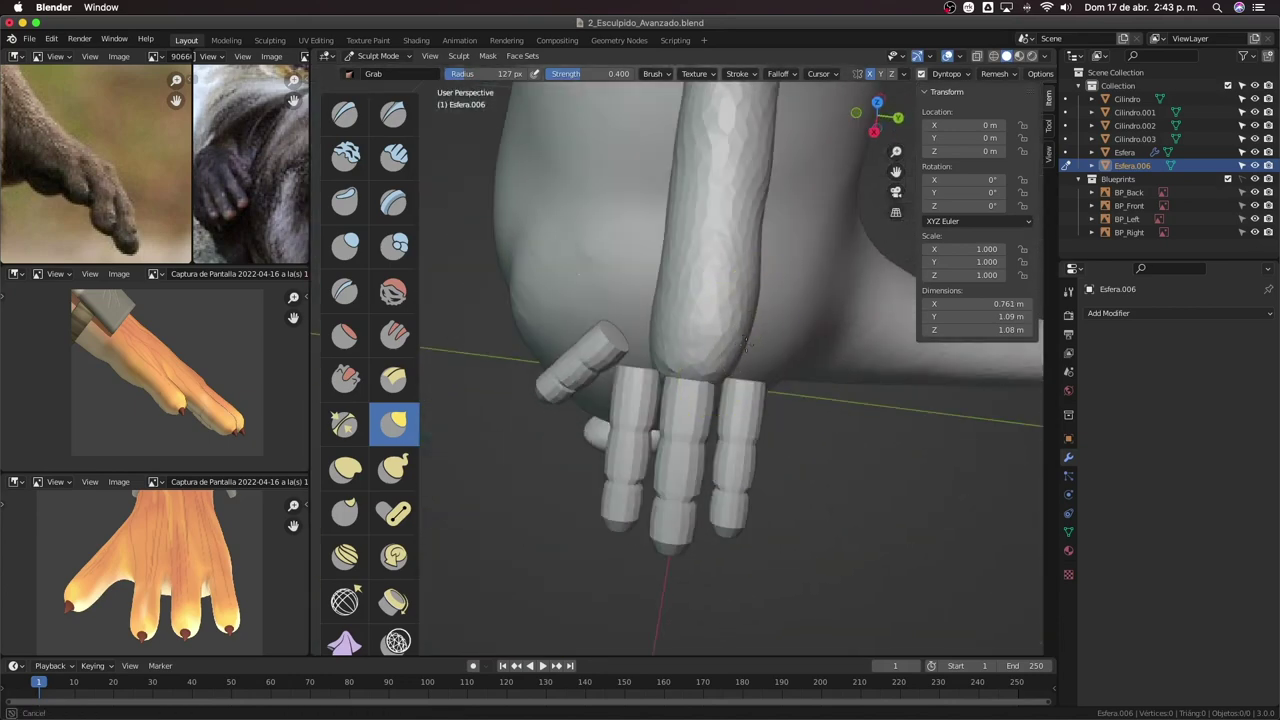
drag(763, 280, 766, 377)
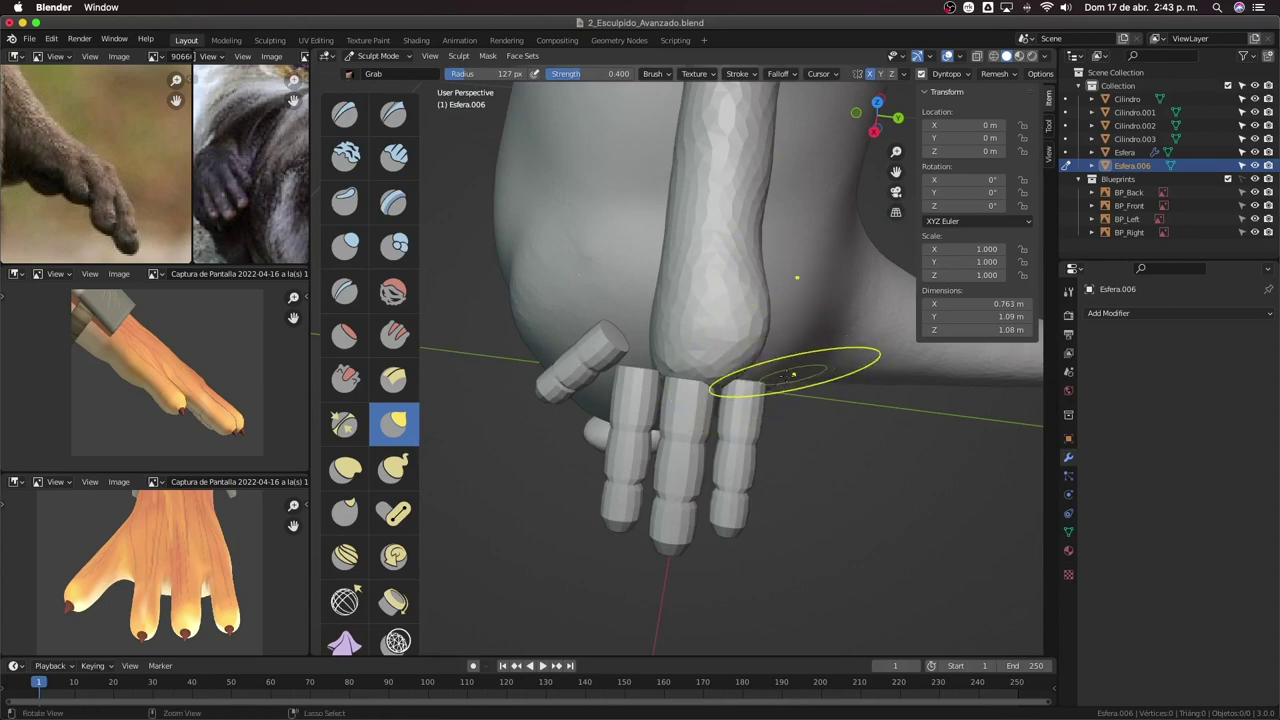
mouse_move(793, 374)
middle_down()
mouse_move(766, 371)
mouse_move(766, 396)
middle_up()
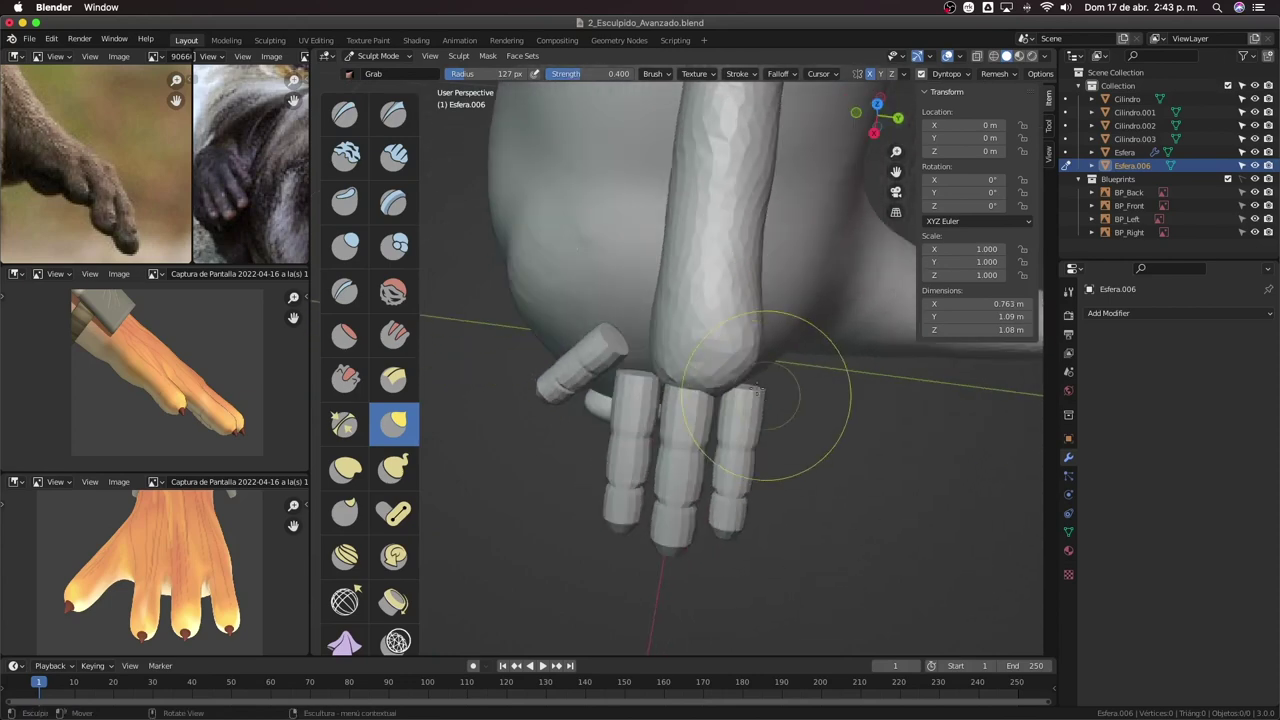
drag(766, 396, 770, 408)
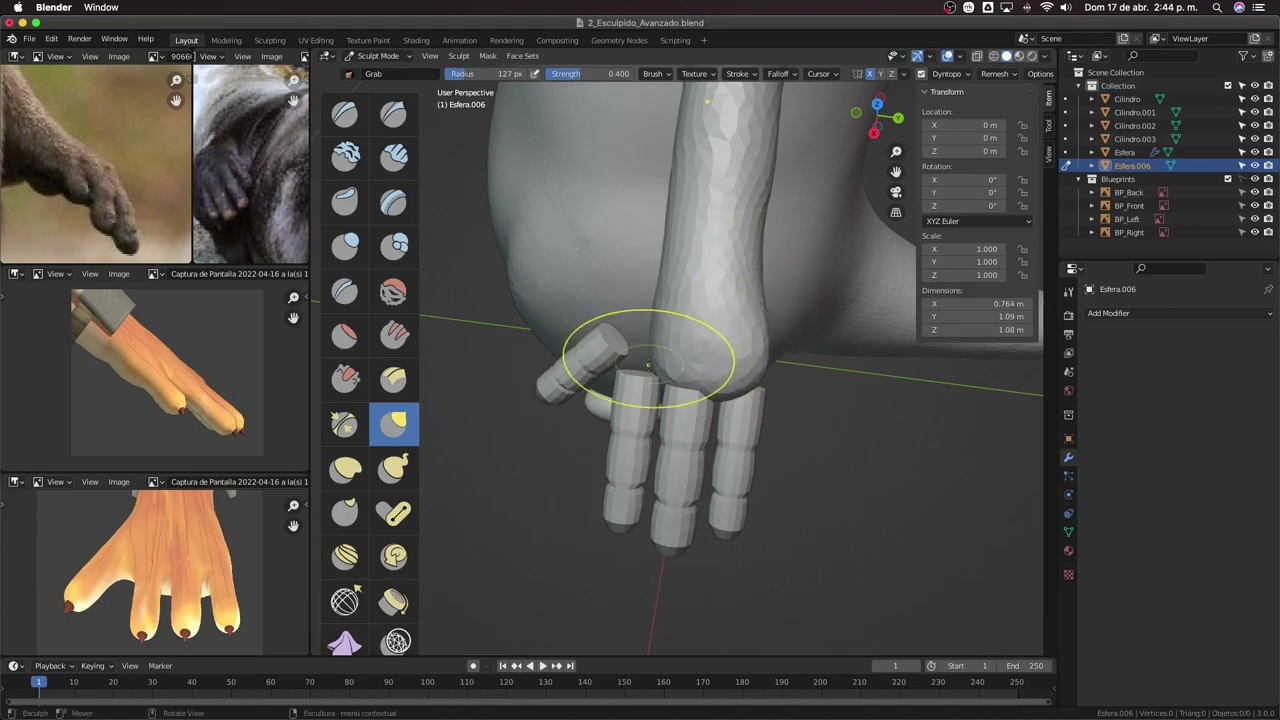
middle_drag(648, 365, 660, 315)
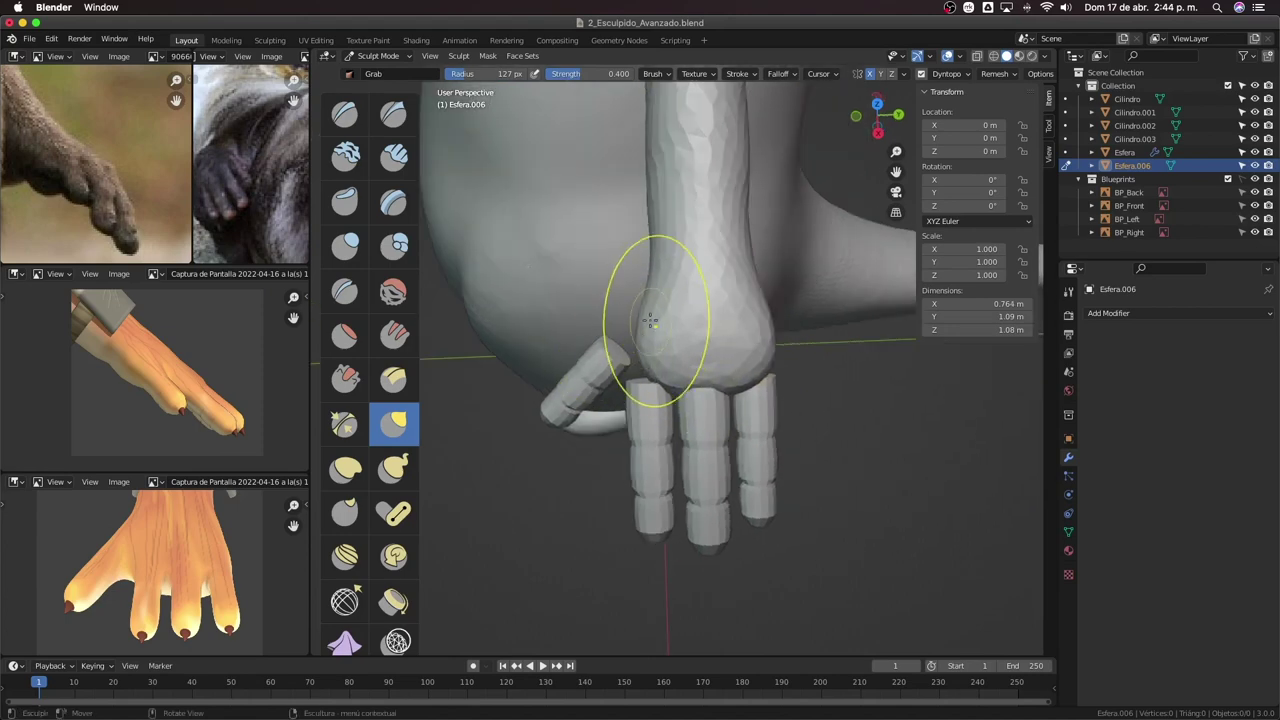
mouse_move(600, 271)
middle_down()
mouse_move(640, 352)
mouse_move(686, 277)
mouse_move(705, 320)
mouse_move(757, 214)
mouse_move(714, 371)
mouse_move(730, 410)
middle_up()
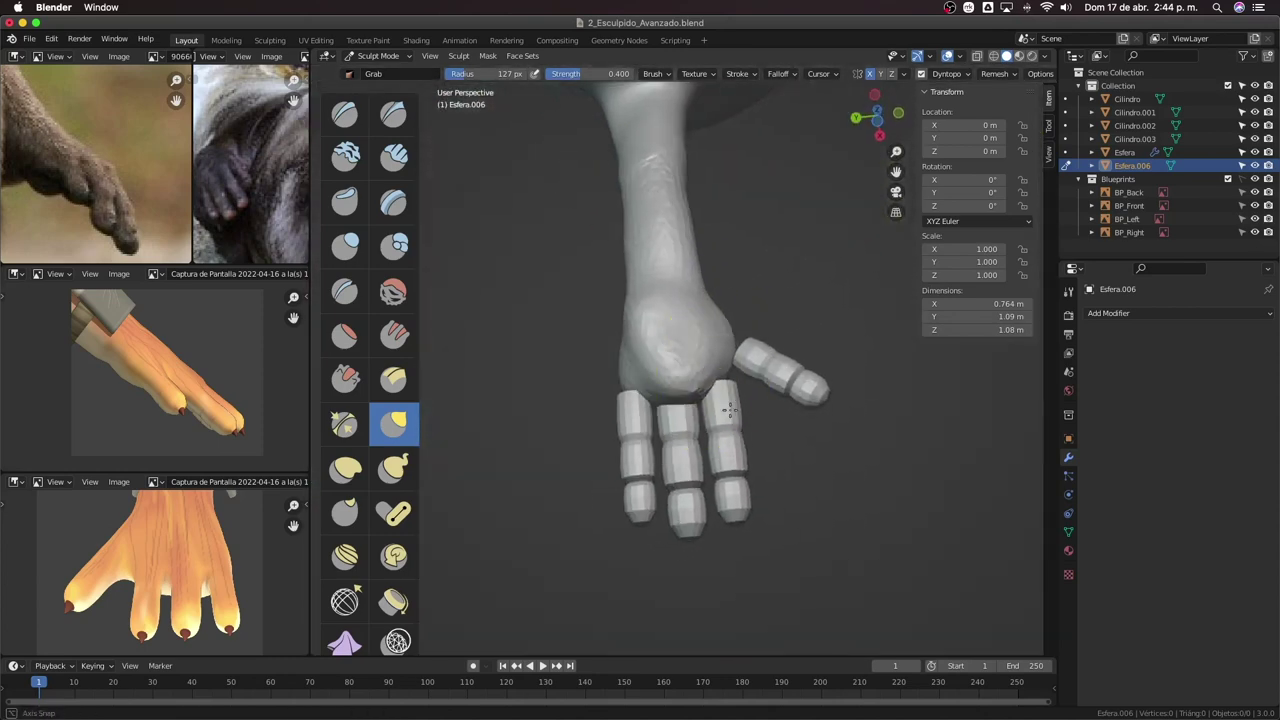
mouse_move(700, 329)
middle_down()
mouse_move(694, 343)
mouse_move(590, 330)
middle_up()
scroll(705, 330, up, 5)
scroll(708, 371, down, 5)
mouse_move(630, 270)
middle_down()
mouse_move(646, 263)
mouse_move(757, 343)
mouse_move(696, 318)
mouse_move(700, 251)
mouse_move(700, 300)
mouse_move(659, 350)
mouse_move(686, 371)
middle_up()
click(346, 252)
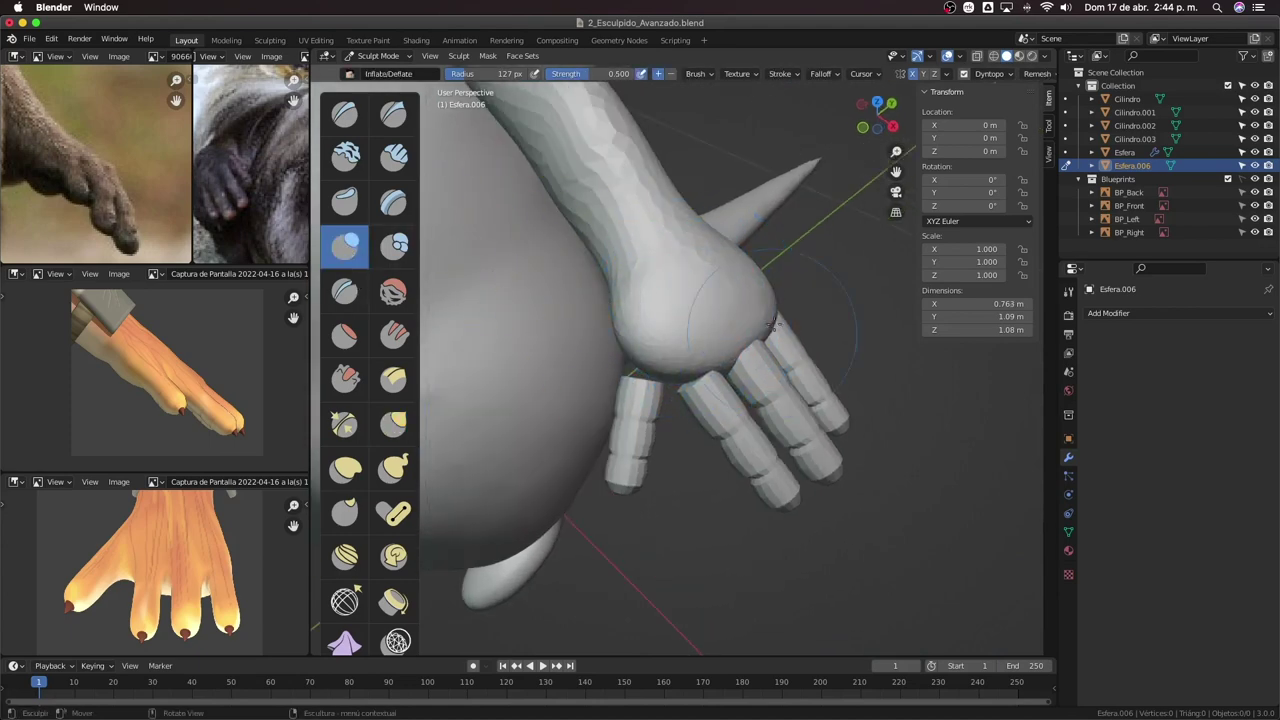
Orbit to check the hand's front, side and back, then return to the Grab brush.
mouse_move(772, 323)
middle_down()
mouse_move(734, 287)
mouse_move(743, 302)
middle_up()
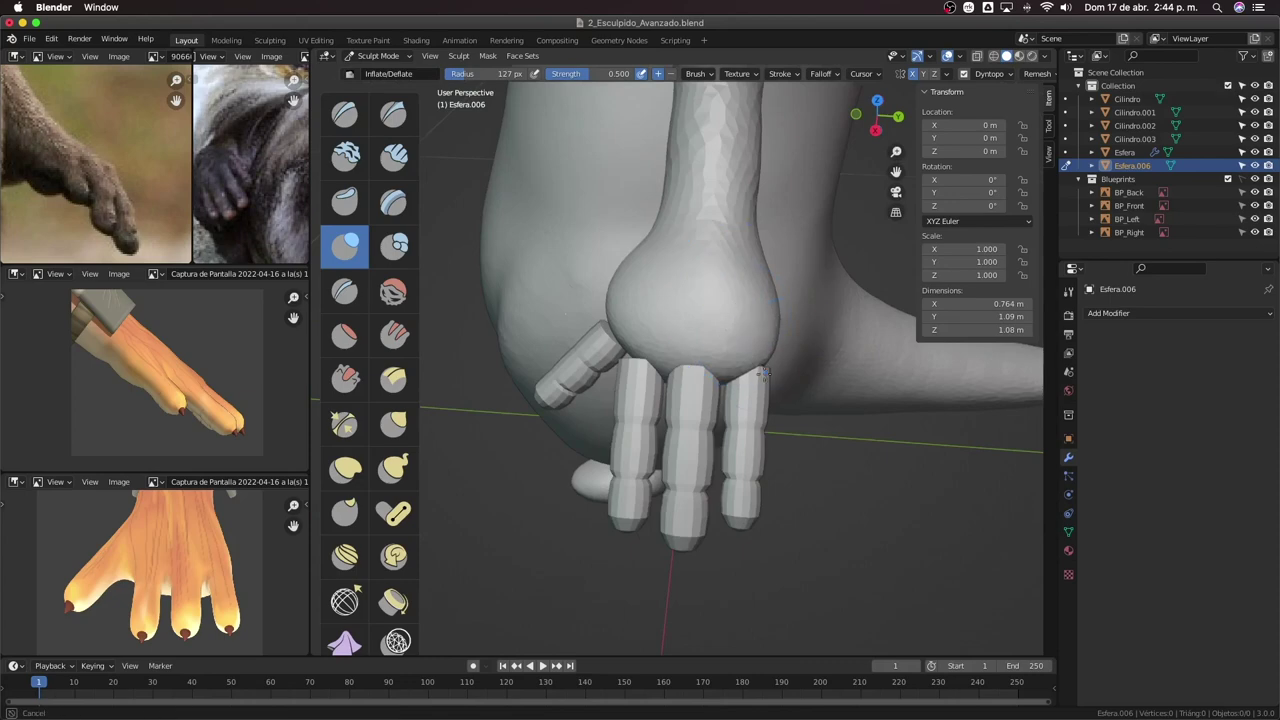
mouse_move(763, 374)
middle_down()
mouse_move(700, 315)
mouse_move(651, 376)
middle_up()
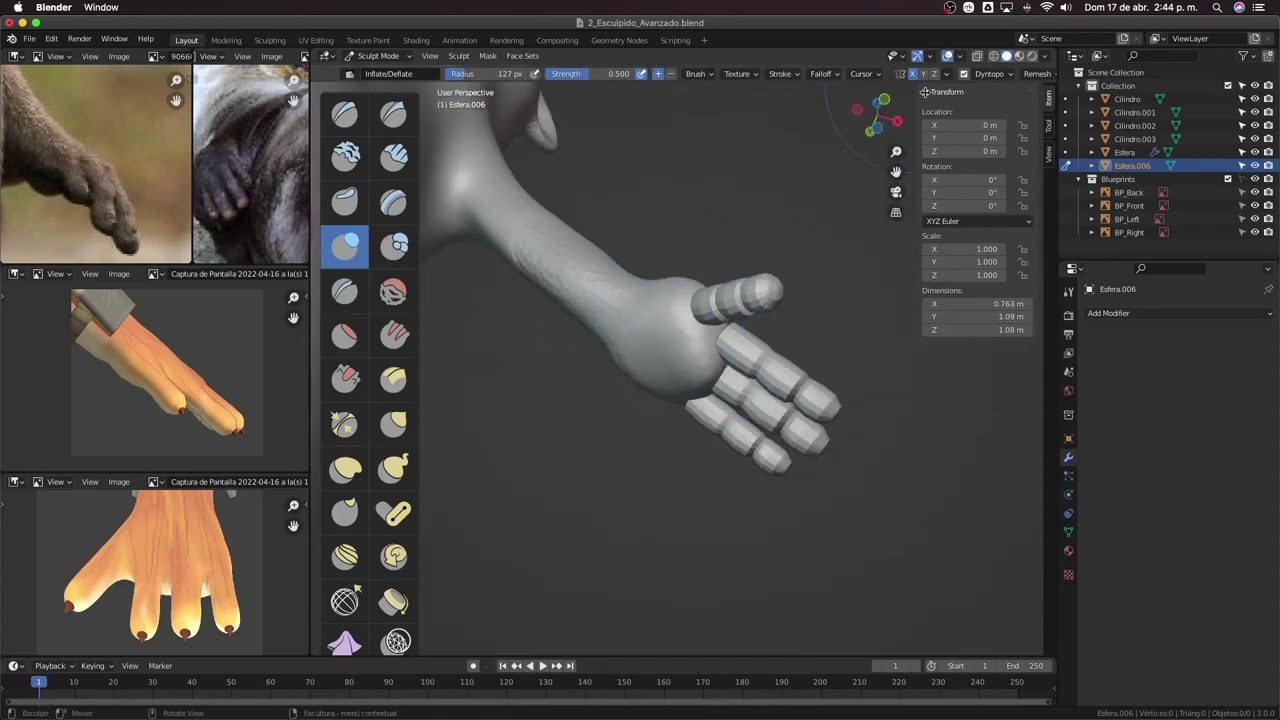
mouse_move(688, 415)
middle_down()
mouse_move(686, 314)
mouse_move(580, 266)
mouse_move(648, 386)
mouse_move(600, 330)
middle_up()
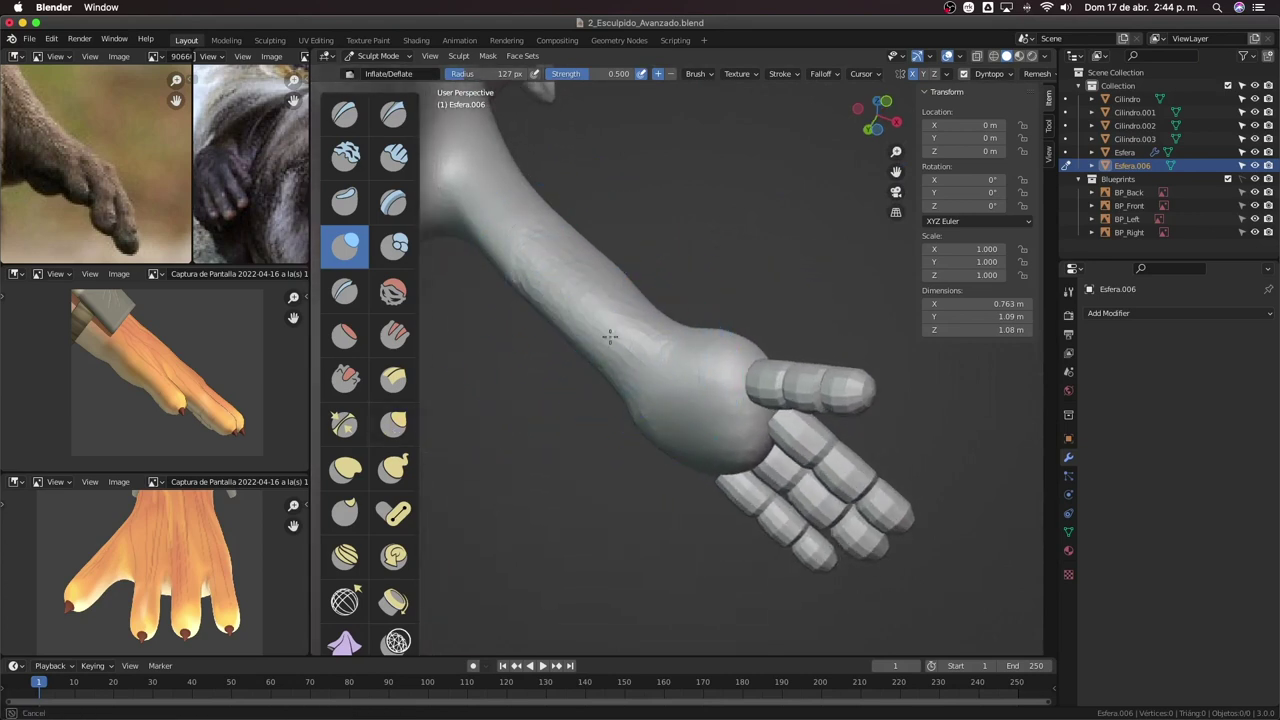
mouse_move(543, 229)
middle_down()
mouse_move(742, 313)
mouse_move(757, 223)
mouse_move(764, 265)
mouse_move(654, 309)
middle_up()
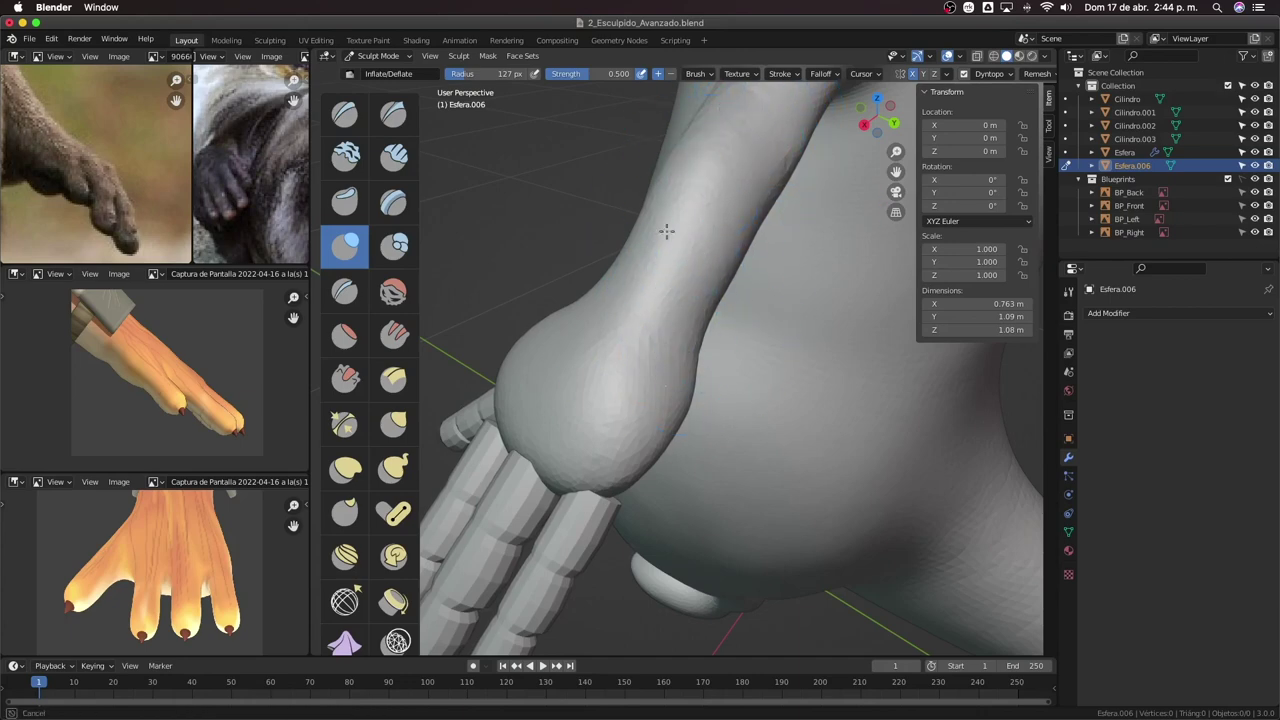
mouse_move(661, 317)
middle_down()
mouse_move(757, 414)
mouse_move(718, 268)
mouse_move(723, 334)
mouse_move(614, 443)
mouse_move(759, 256)
mouse_move(729, 363)
mouse_move(780, 333)
mouse_move(760, 340)
mouse_move(700, 314)
mouse_move(720, 302)
mouse_move(794, 355)
mouse_move(810, 318)
mouse_move(700, 329)
mouse_move(641, 370)
mouse_move(657, 386)
mouse_move(737, 286)
mouse_move(727, 327)
mouse_move(771, 329)
mouse_move(716, 487)
mouse_move(634, 406)
middle_up()
key(g)
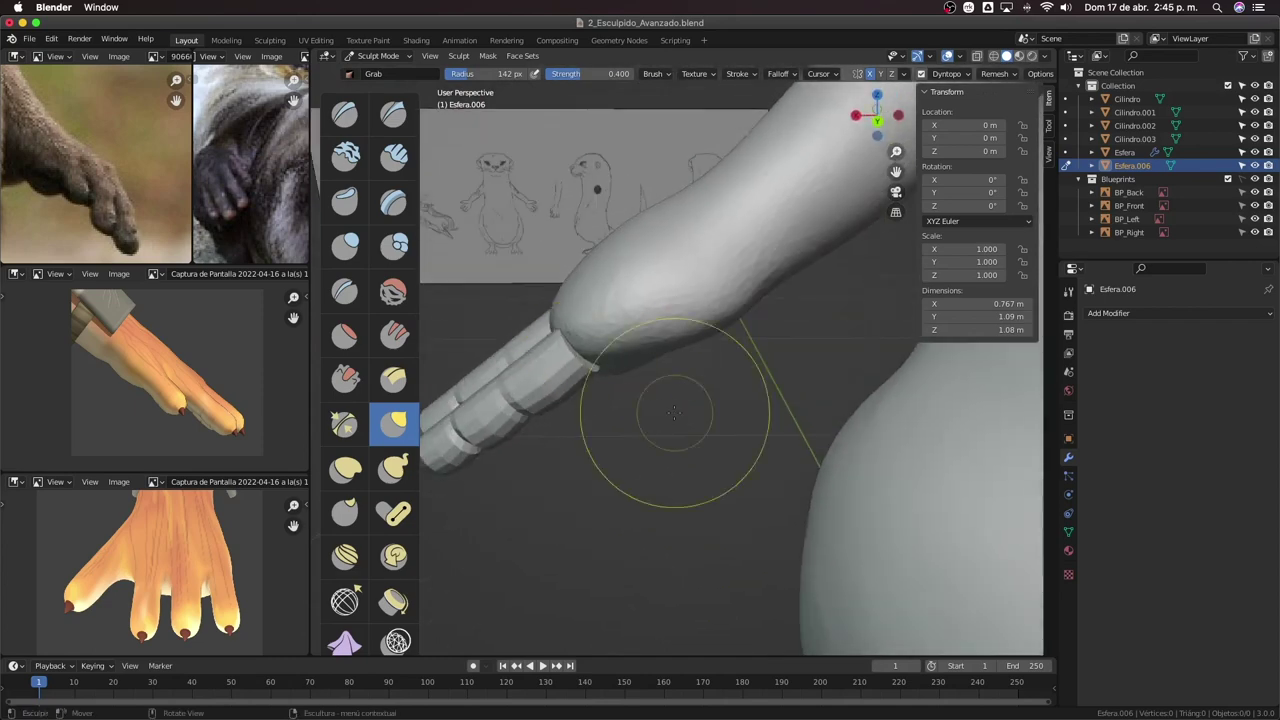
Refine the hand with a 94 px Grab brush and switch to Object Mode.
mouse_move(578, 366)
middle_down()
mouse_move(669, 402)
mouse_move(623, 286)
mouse_move(634, 263)
mouse_move(614, 323)
mouse_move(650, 425)
mouse_move(651, 403)
mouse_move(737, 463)
mouse_move(603, 457)
mouse_move(708, 345)
mouse_move(737, 372)
mouse_move(750, 320)
mouse_move(777, 300)
mouse_move(757, 357)
mouse_move(806, 322)
mouse_move(748, 368)
mouse_move(750, 340)
mouse_move(811, 329)
mouse_move(803, 306)
mouse_move(774, 334)
mouse_move(700, 344)
mouse_move(657, 308)
mouse_move(643, 457)
middle_up()
key(f)
click(720, 371)
scroll(643, 457, down, 4)
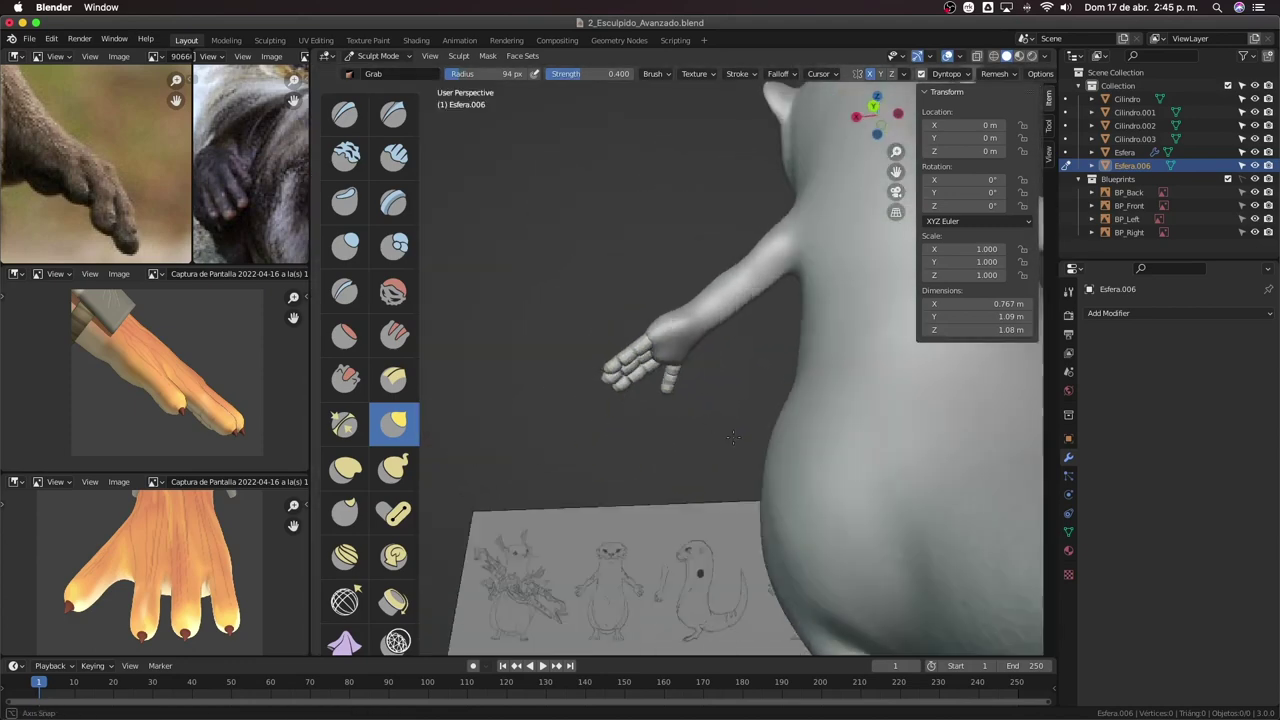
mouse_move(657, 528)
middle_down()
mouse_move(758, 385)
mouse_move(774, 416)
middle_up()
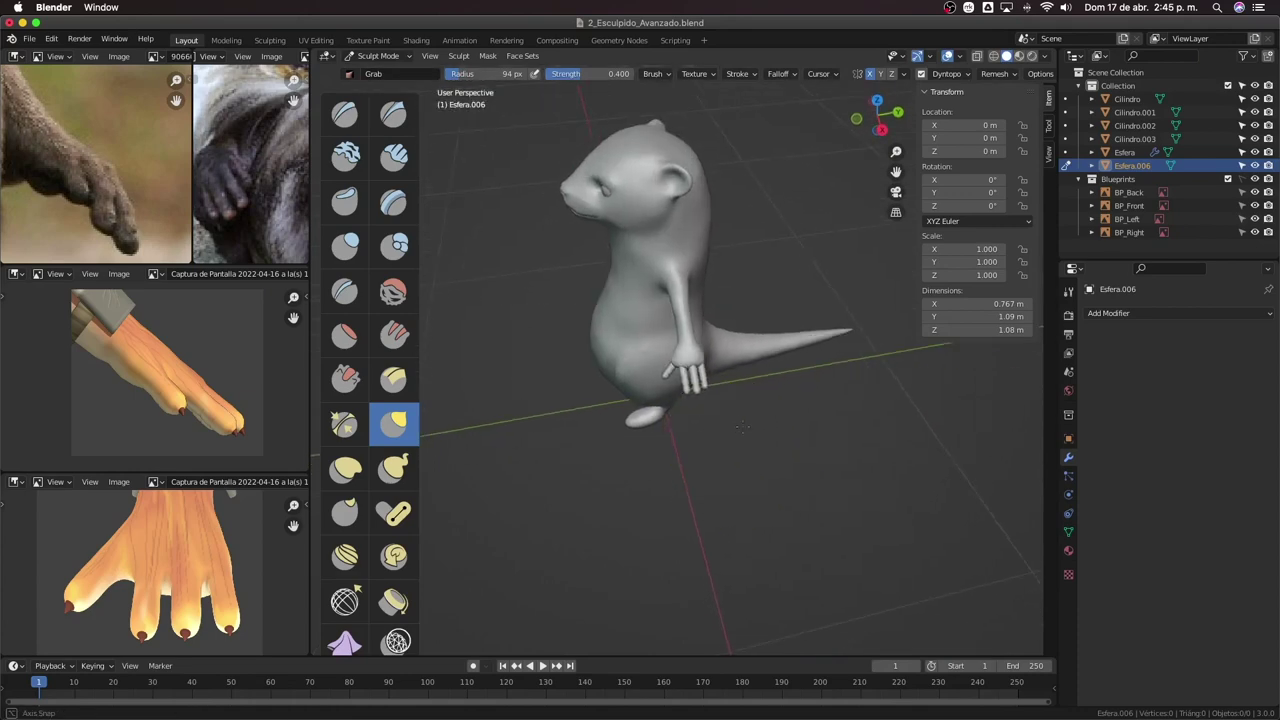
scroll(714, 371, up, 3)
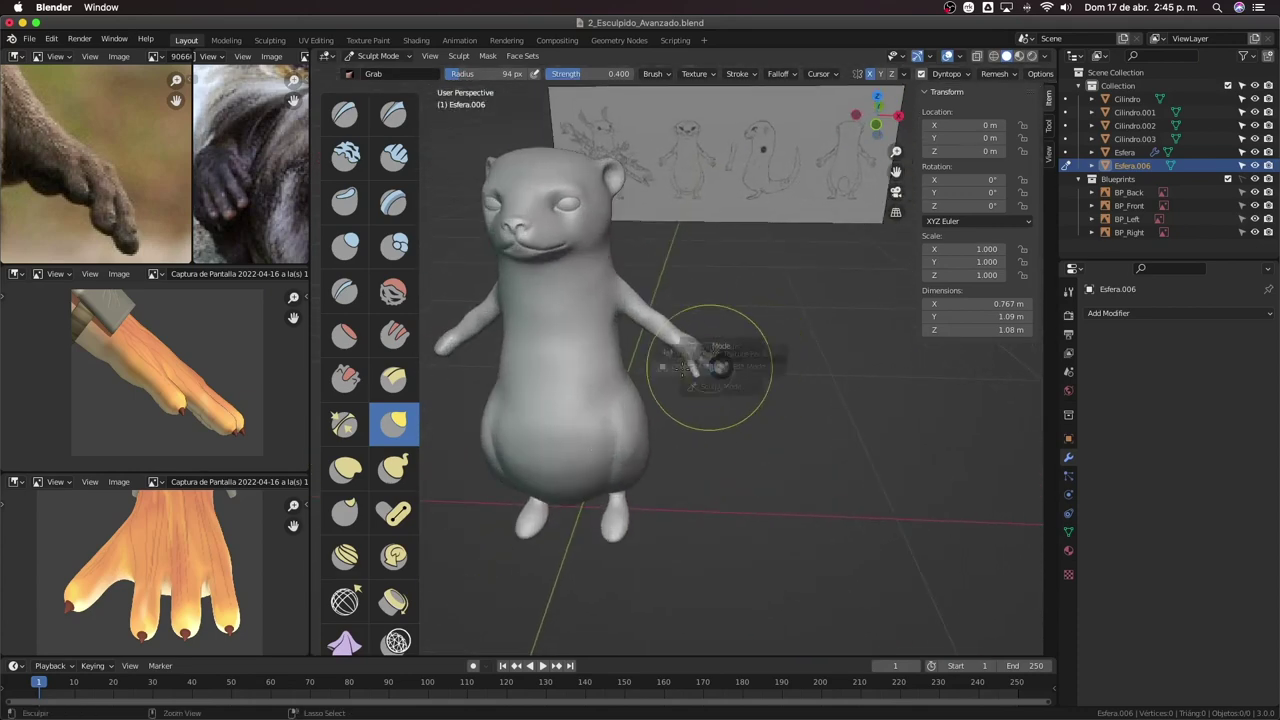
key(ctrl+Tab)
Duplicate finger Cilindro.002 as Cilindro.004, raised 0.33738 m along Z.
click(690, 370)
click(692, 370)
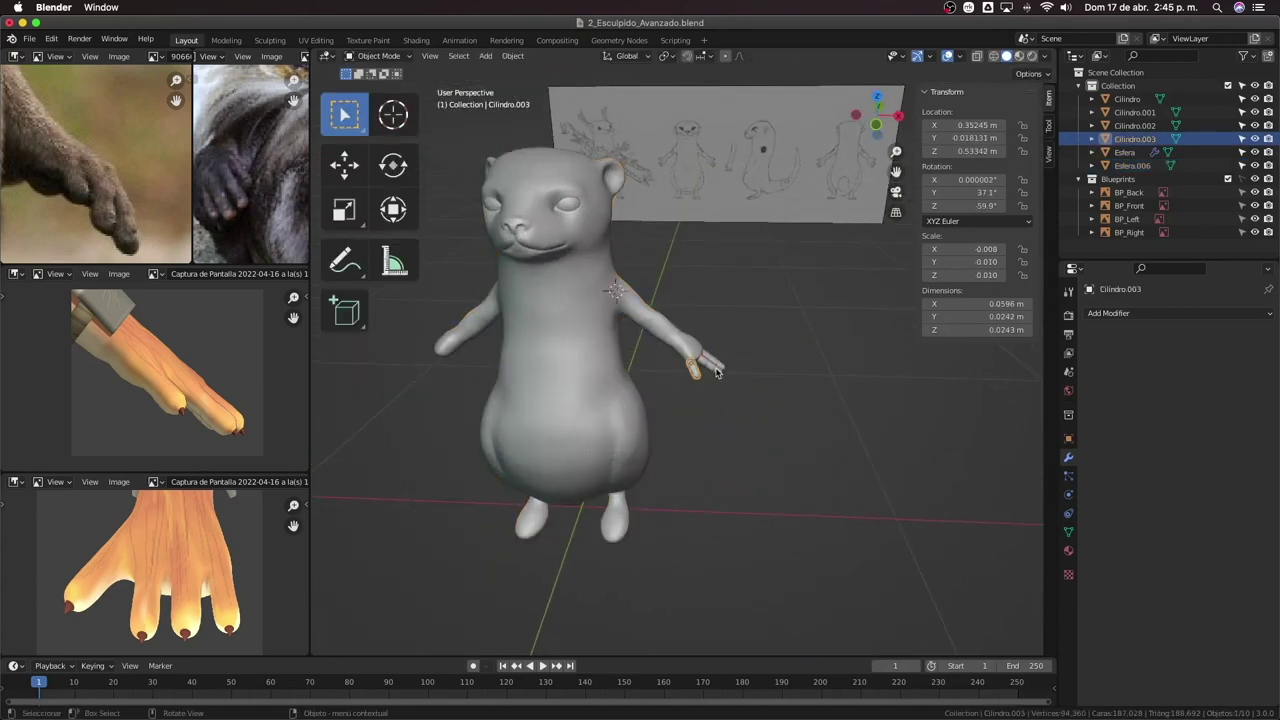
click(716, 372)
key(shift+d)
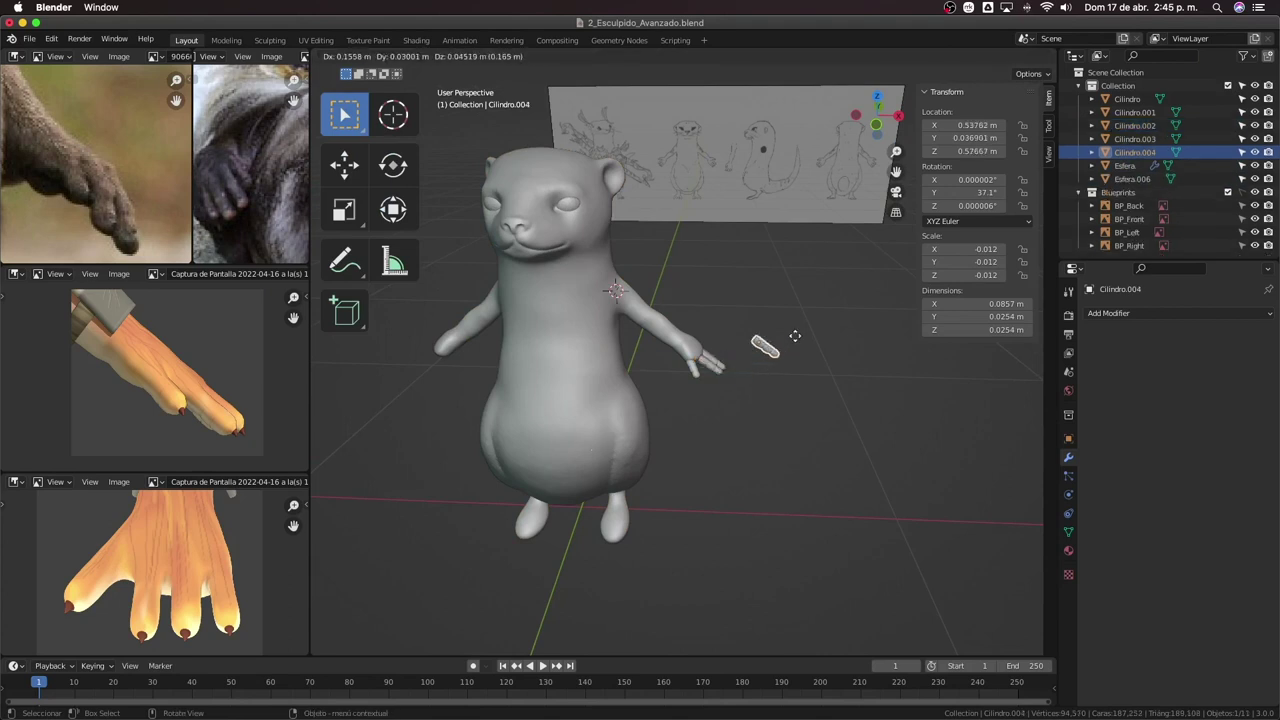
key(z)
click(762, 244)
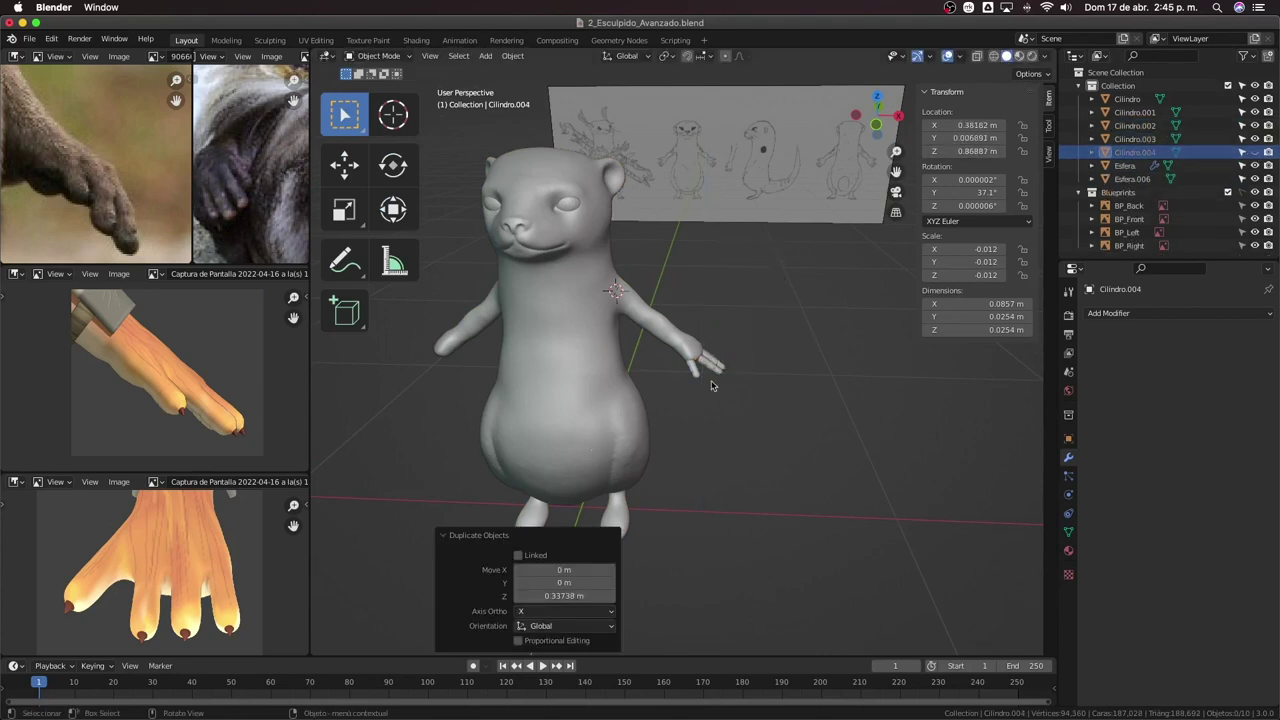
middle_drag(741, 348, 611, 510)
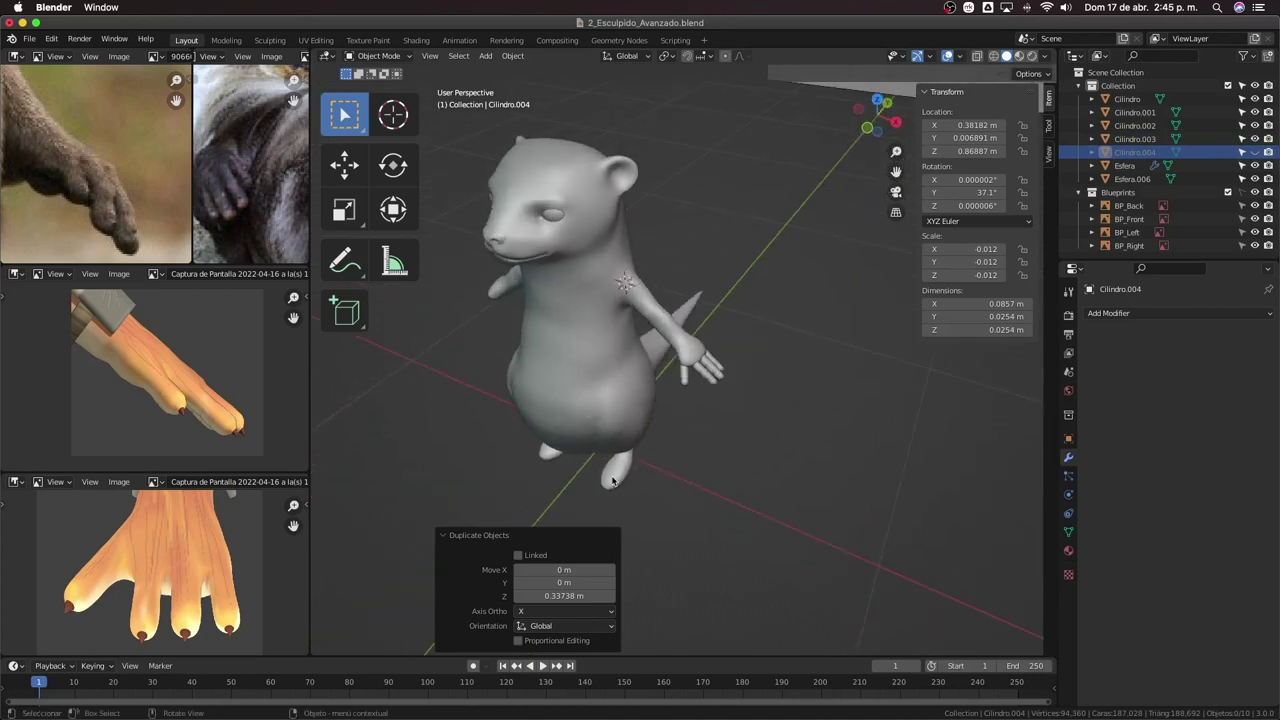
mouse_move(716, 398)
middle_down()
mouse_move(749, 371)
mouse_move(678, 415)
mouse_move(725, 301)
mouse_move(693, 394)
middle_up()
scroll(706, 393, up, 3)
scroll(706, 393, up, 3)
key(h)
click(715, 375)
click(738, 370)
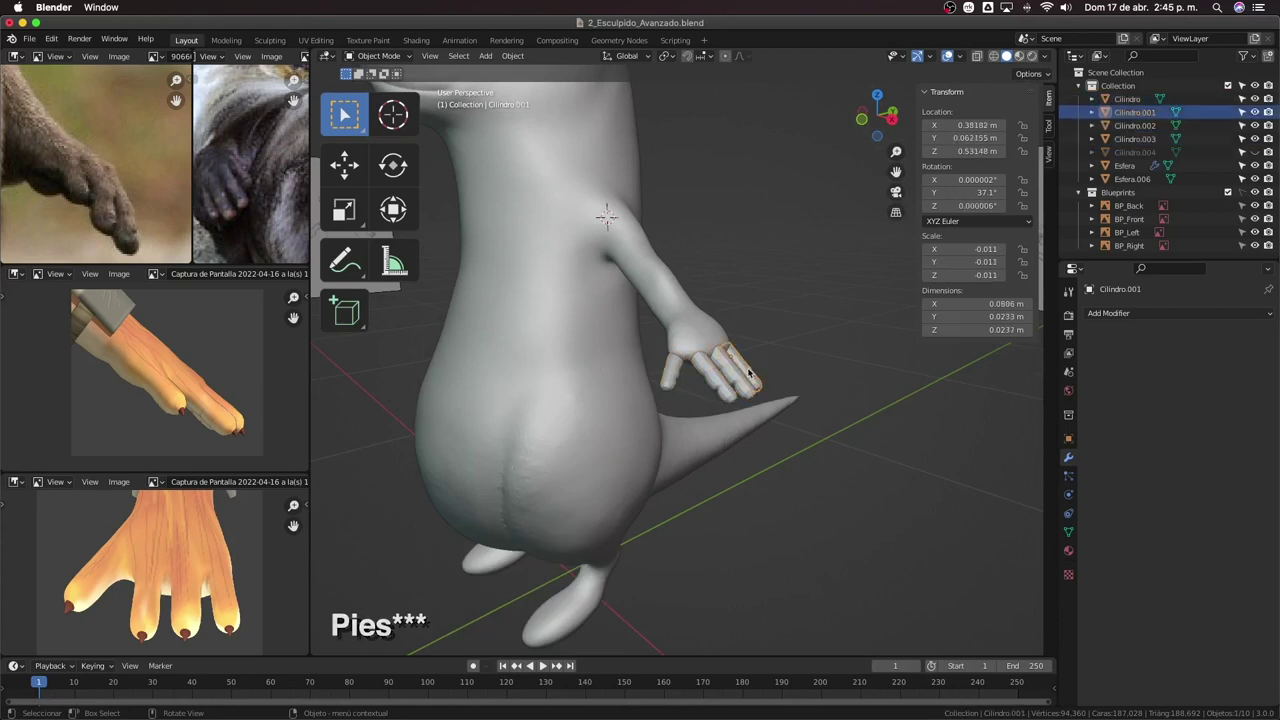
scroll(637, 386, down, 5)
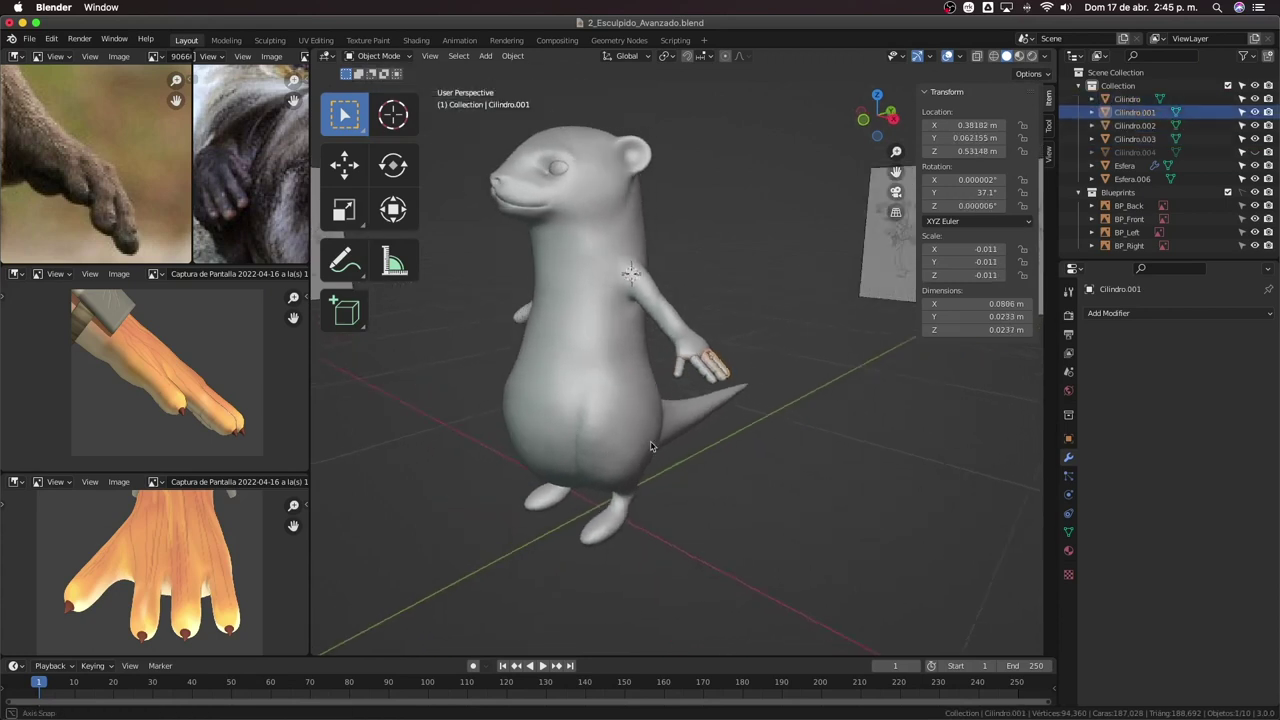
mouse_move(650, 410)
middle_down()
mouse_move(680, 443)
mouse_move(737, 434)
mouse_move(716, 409)
mouse_move(760, 375)
mouse_move(790, 400)
middle_up()
scroll(782, 354, up, 3)
scroll(790, 400, up, 3)
shift+click(794, 422)
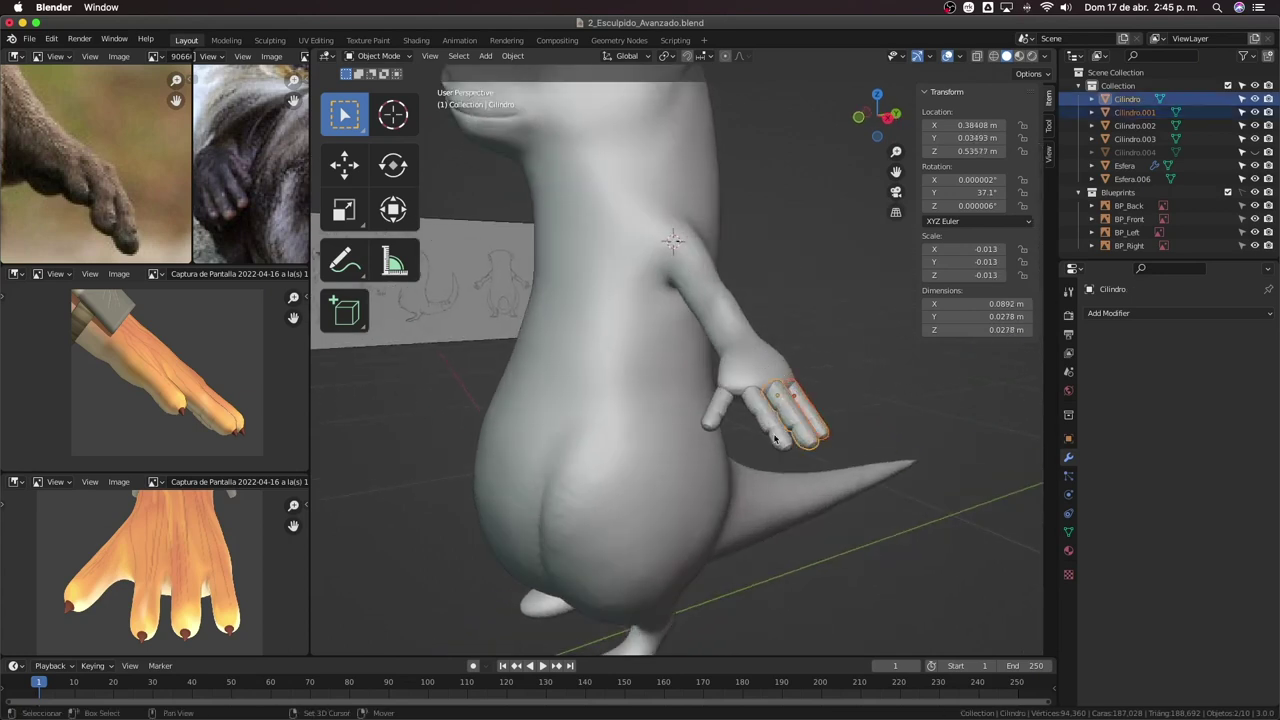
shift+click(770, 405)
shift+click(718, 421)
middle_drag(718, 421, 779, 426)
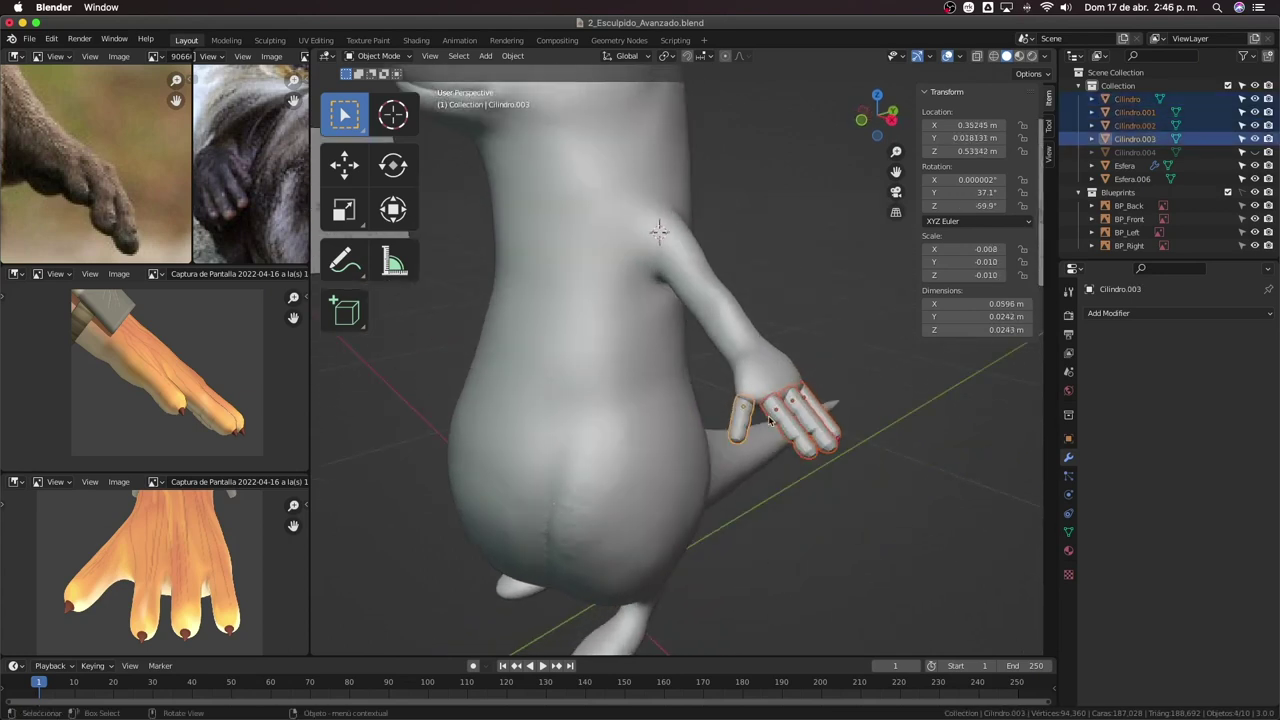
key(ctrl+j)
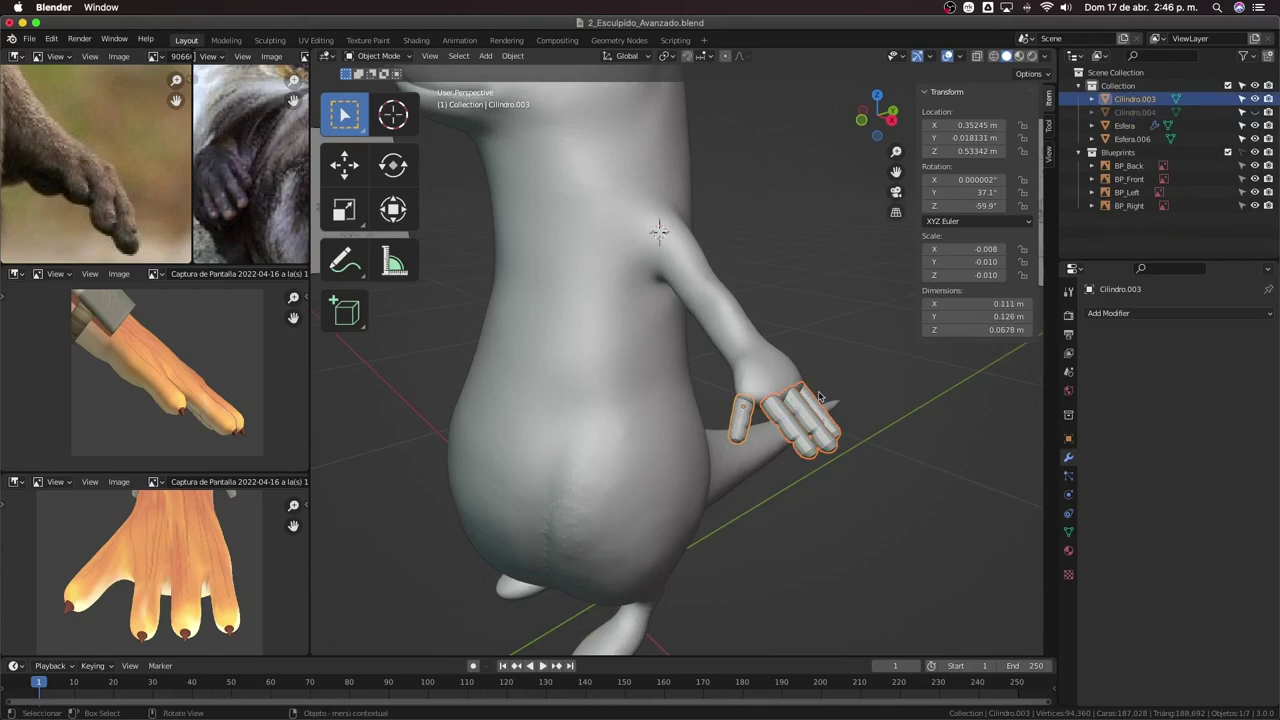
mouse_move(818, 393)
middle_down()
mouse_move(715, 377)
mouse_move(759, 359)
middle_up()
key(ctrl+z)
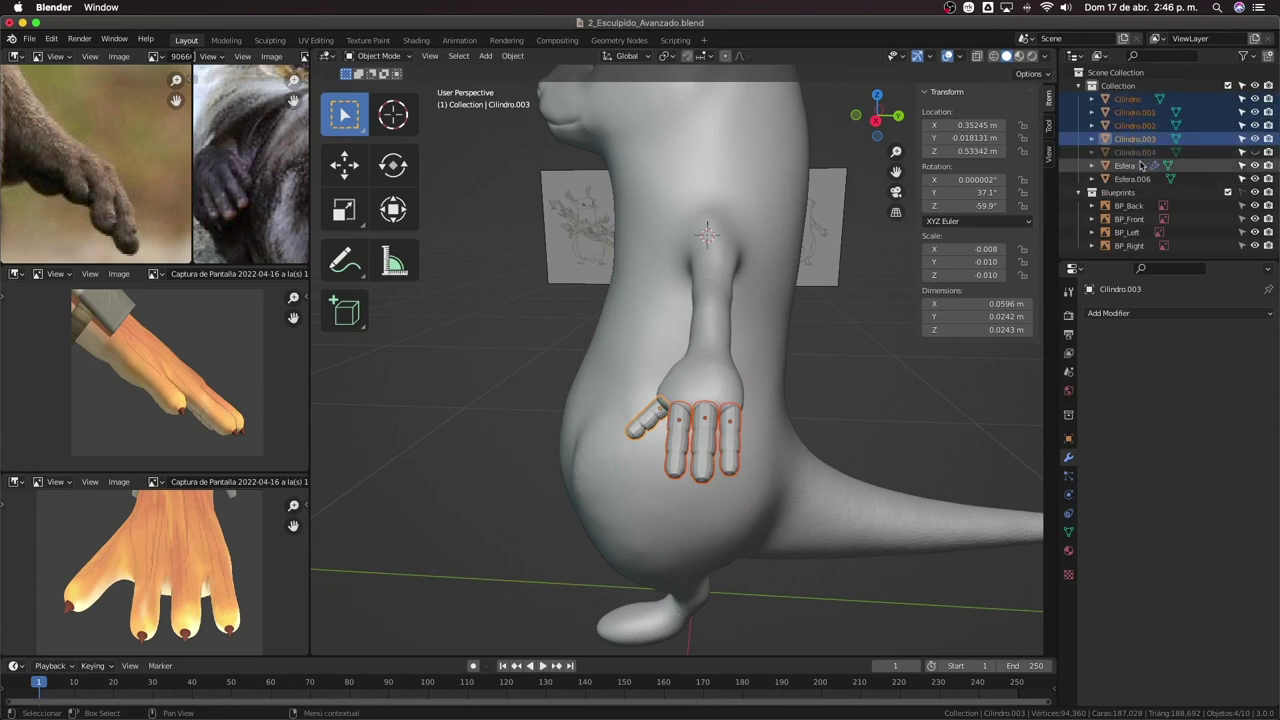
key(ctrl+j)
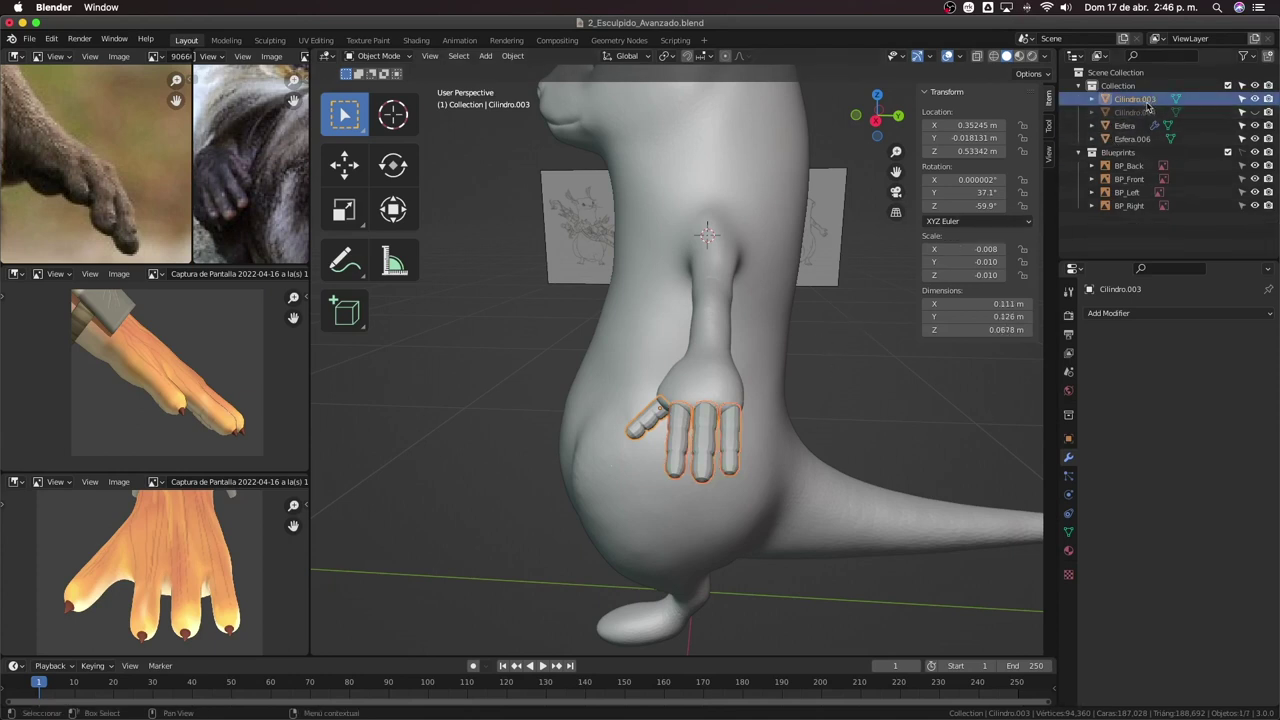
mouse_move(700, 420)
middle_down()
mouse_move(787, 457)
mouse_move(762, 394)
middle_up()
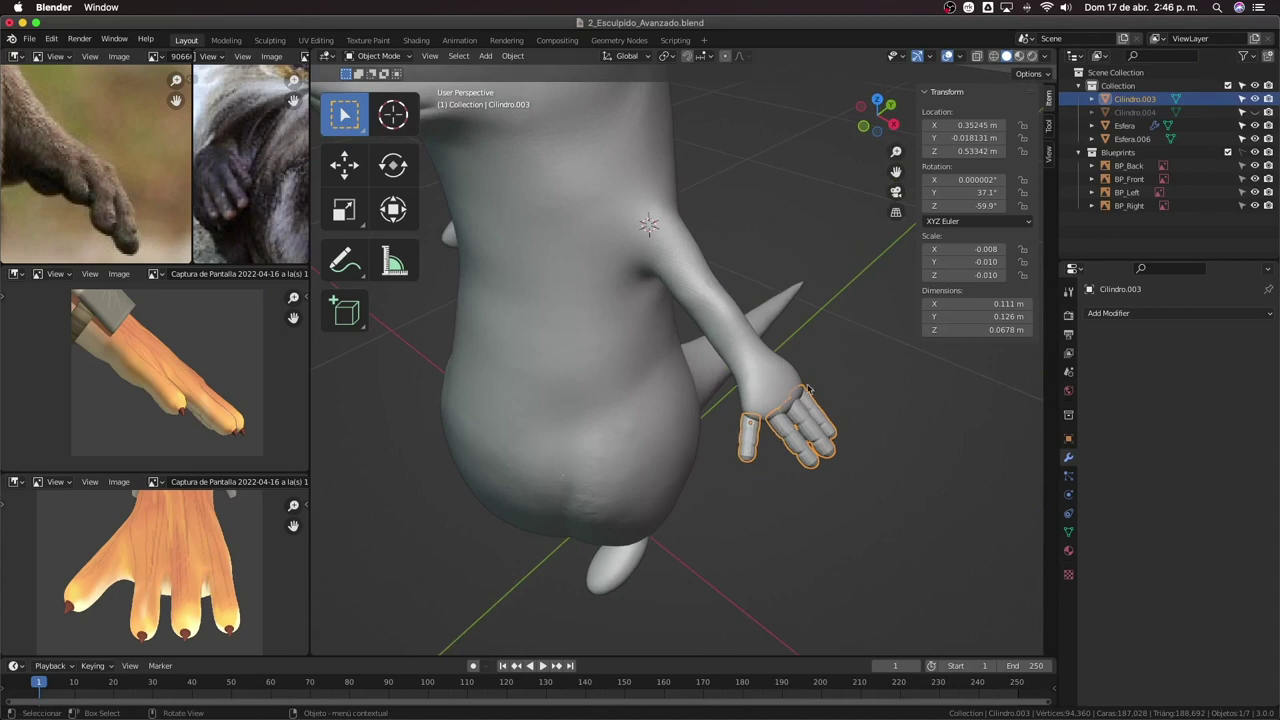
middle_drag(818, 397, 786, 357)
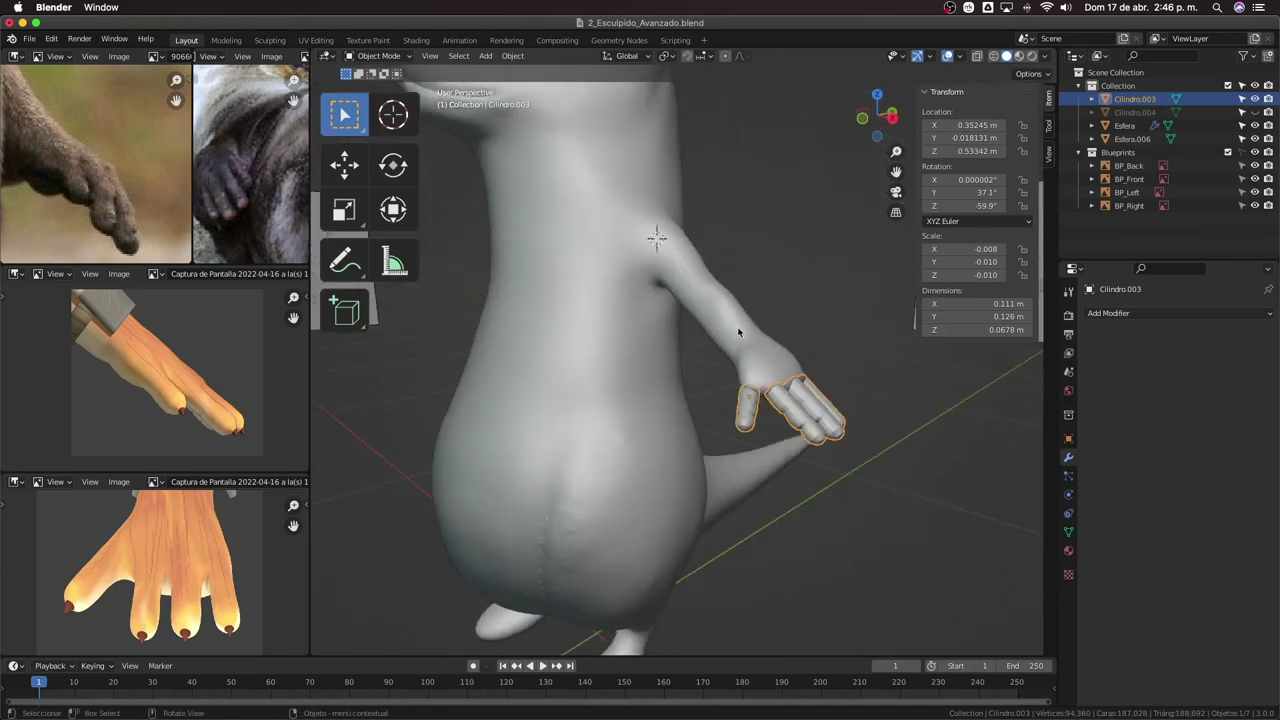
middle_drag(738, 332, 768, 356)
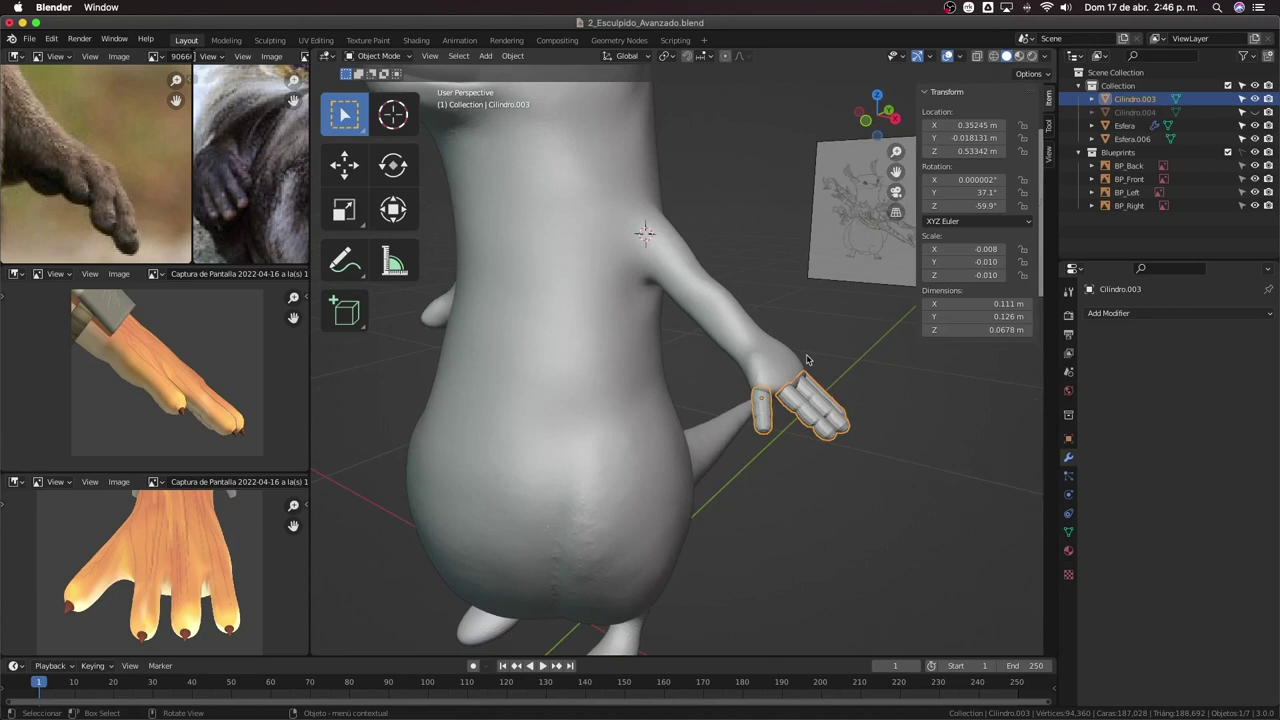
click(1047, 56)
middle_drag(787, 331, 724, 316)
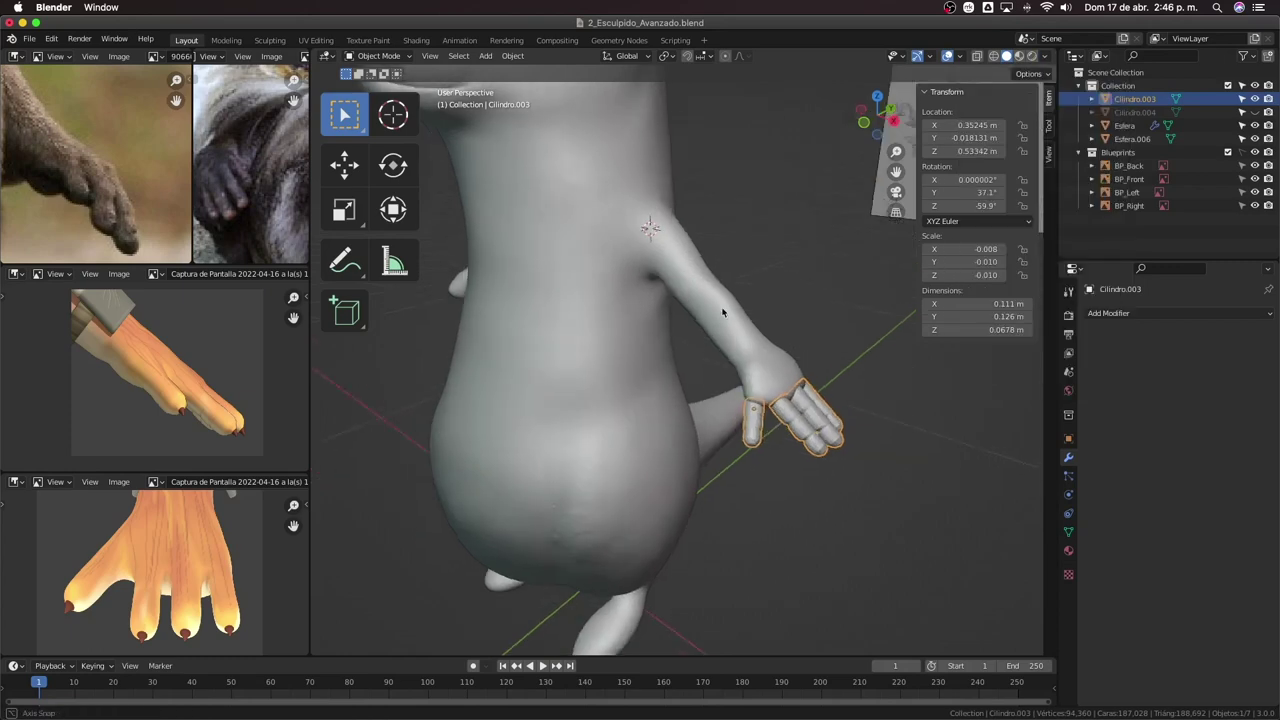
scroll(716, 294, up, 3)
scroll(776, 343, up, 2)
scroll(776, 343, down, 5)
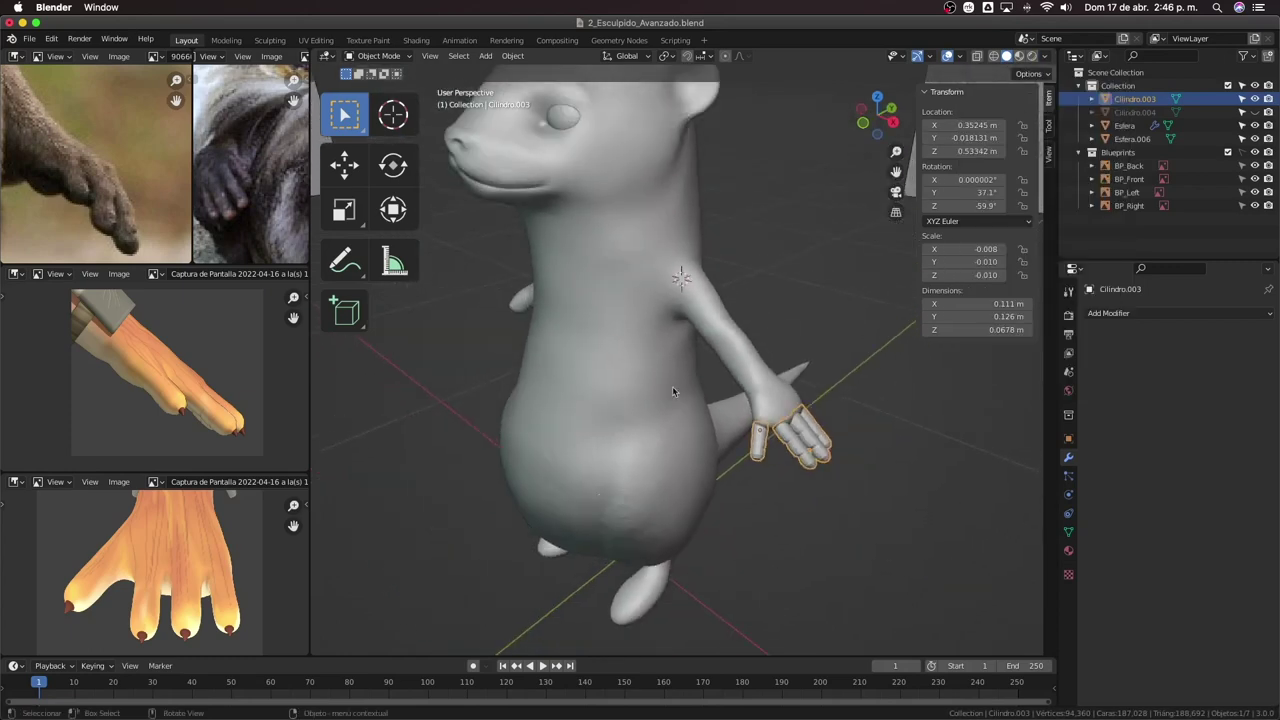
scroll(672, 386, up, 1)
middle_drag(701, 410, 692, 368)
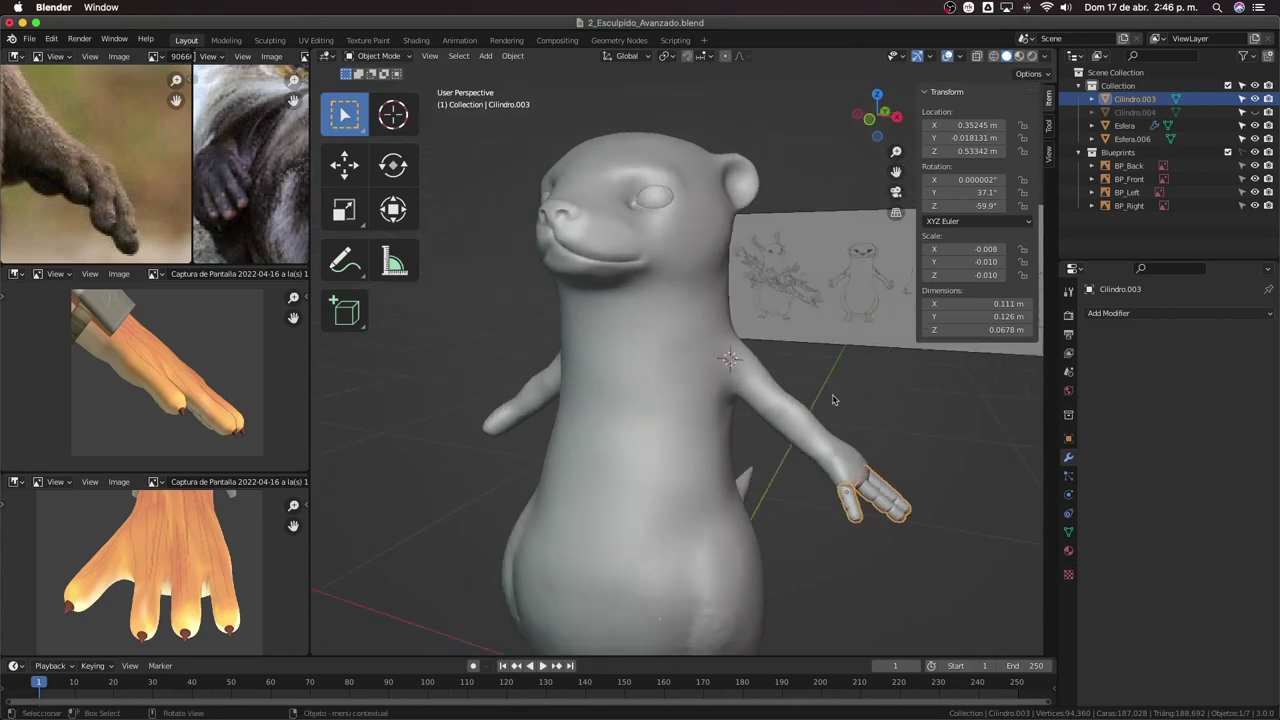
mouse_move(833, 400)
ctrl+middle_down()
mouse_move(785, 281)
mouse_move(801, 261)
ctrl+middle_up()
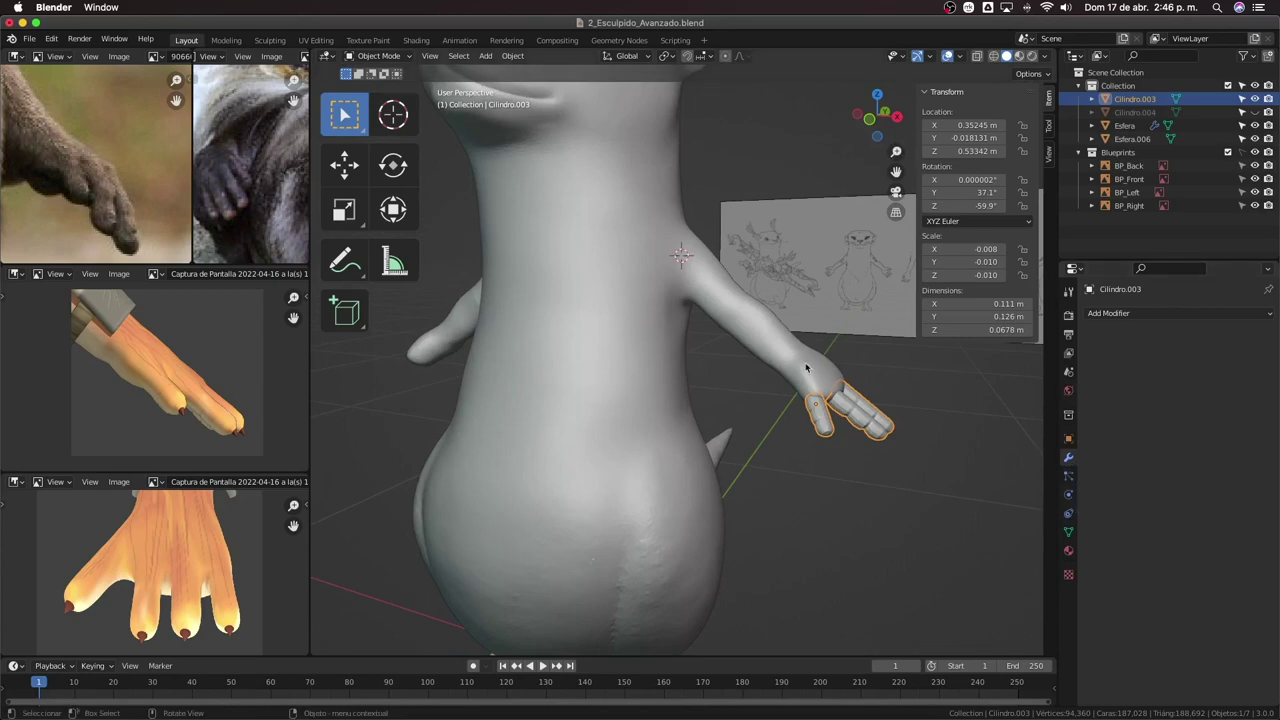
Add a Boolean modifier to Esfera.006 with Cilindro.003 as its target object.
click(818, 396)
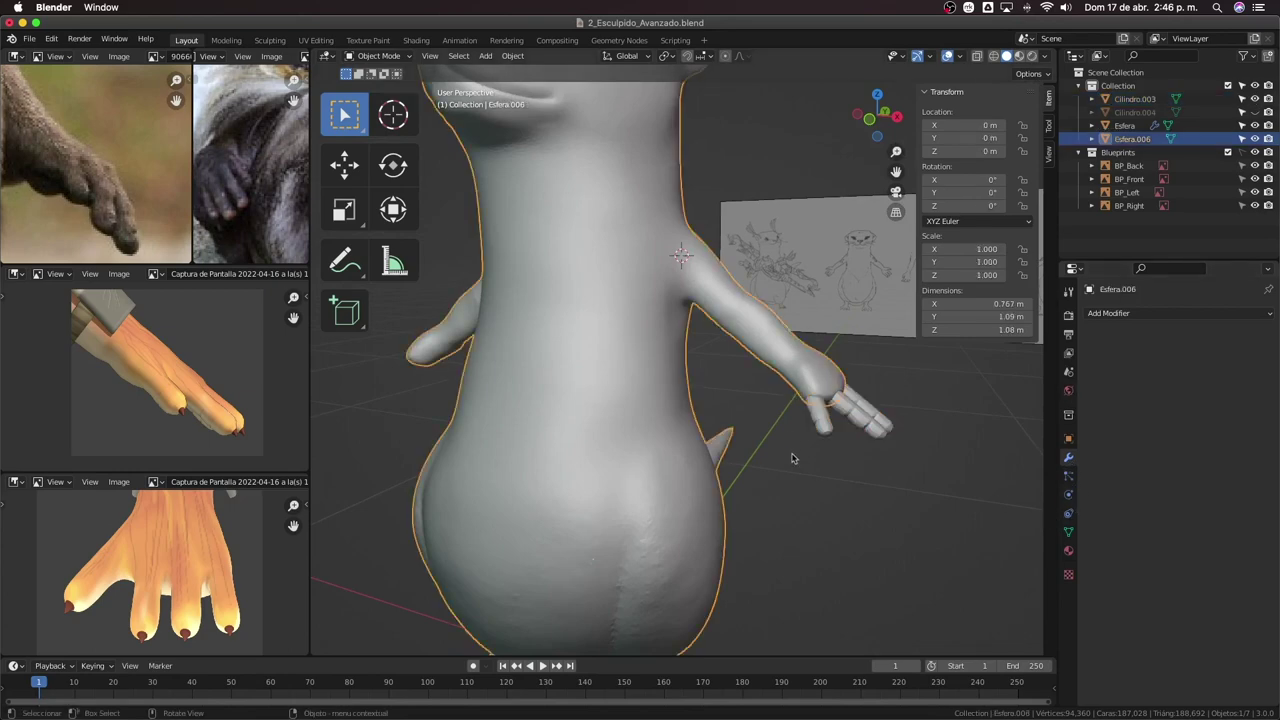
click(1107, 313)
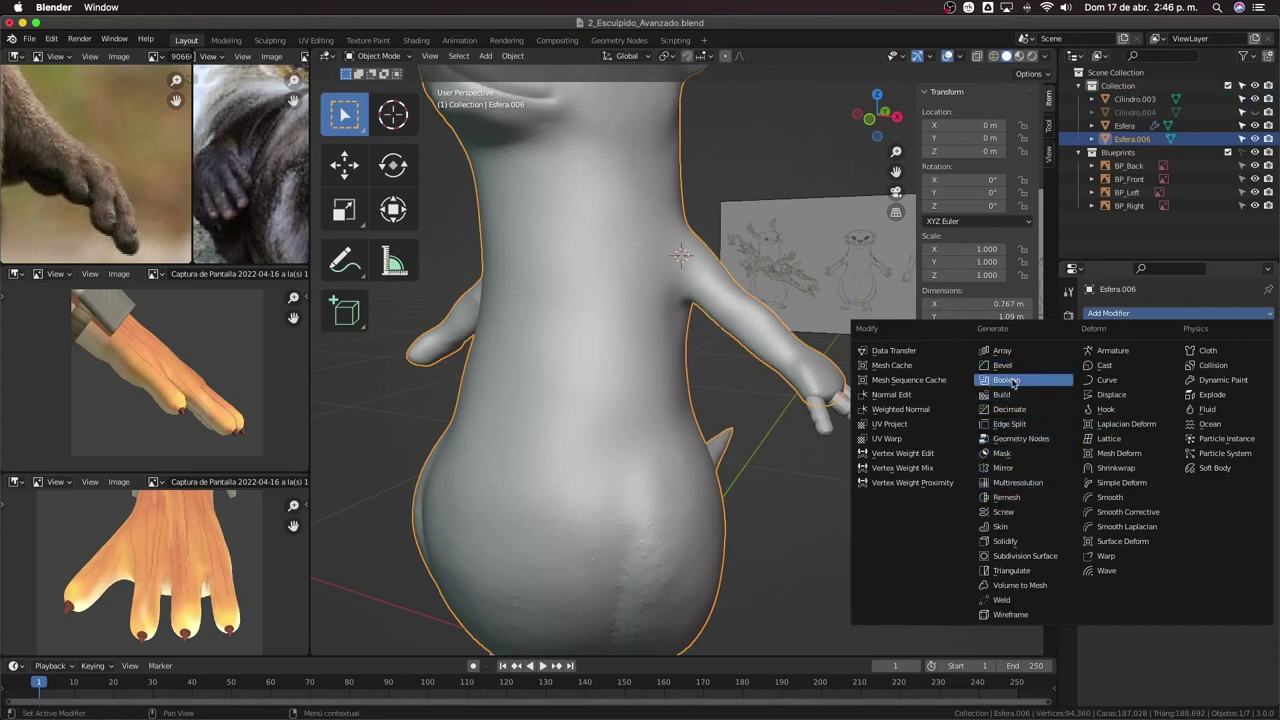
click(1012, 382)
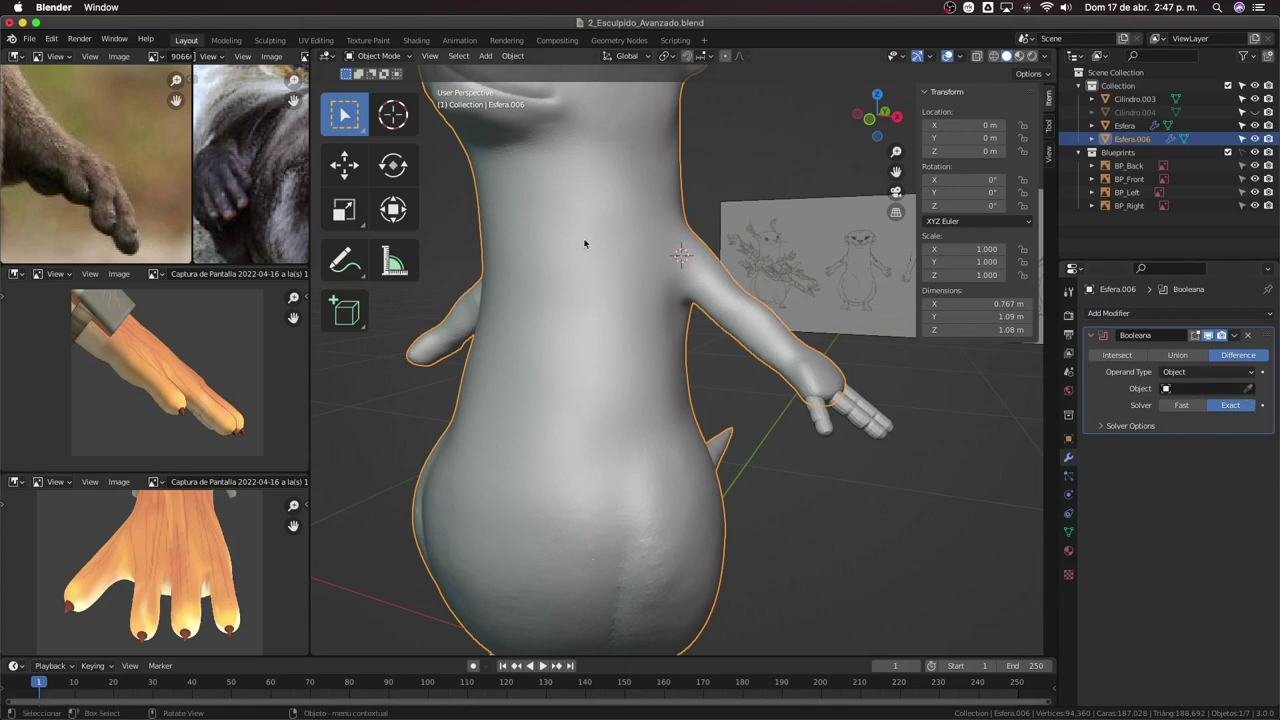
click(1250, 390)
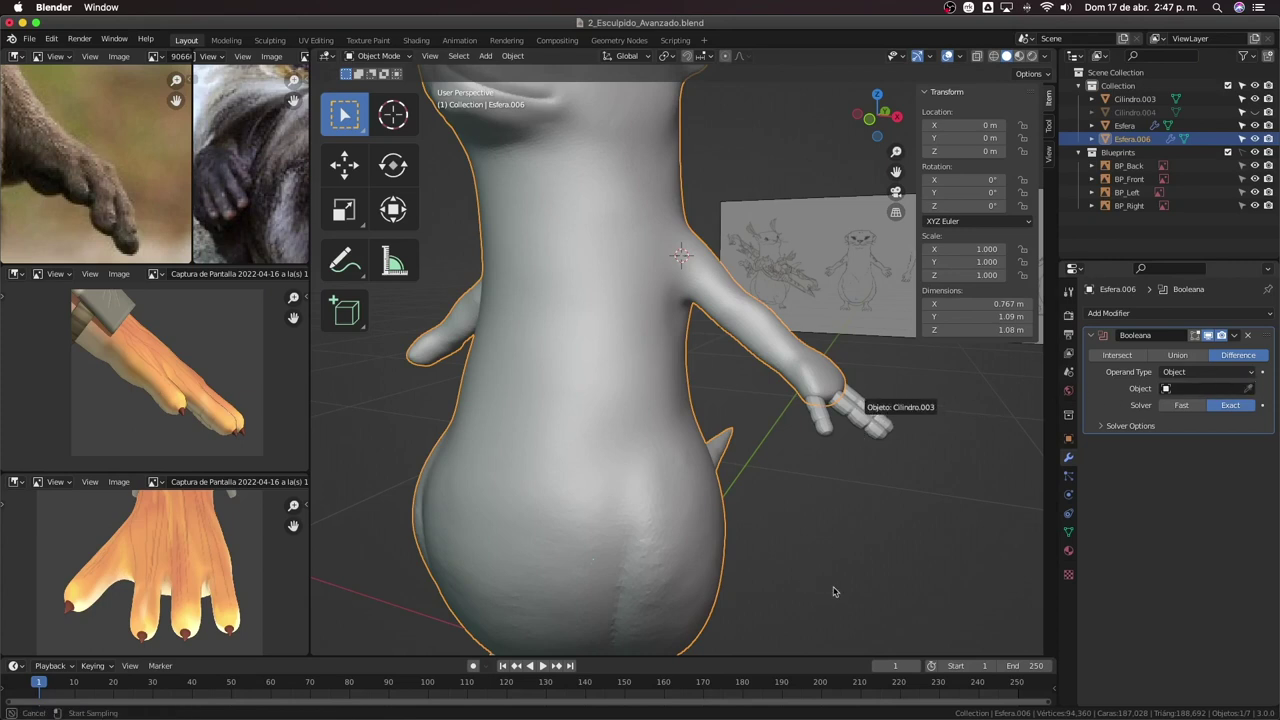
click(904, 540)
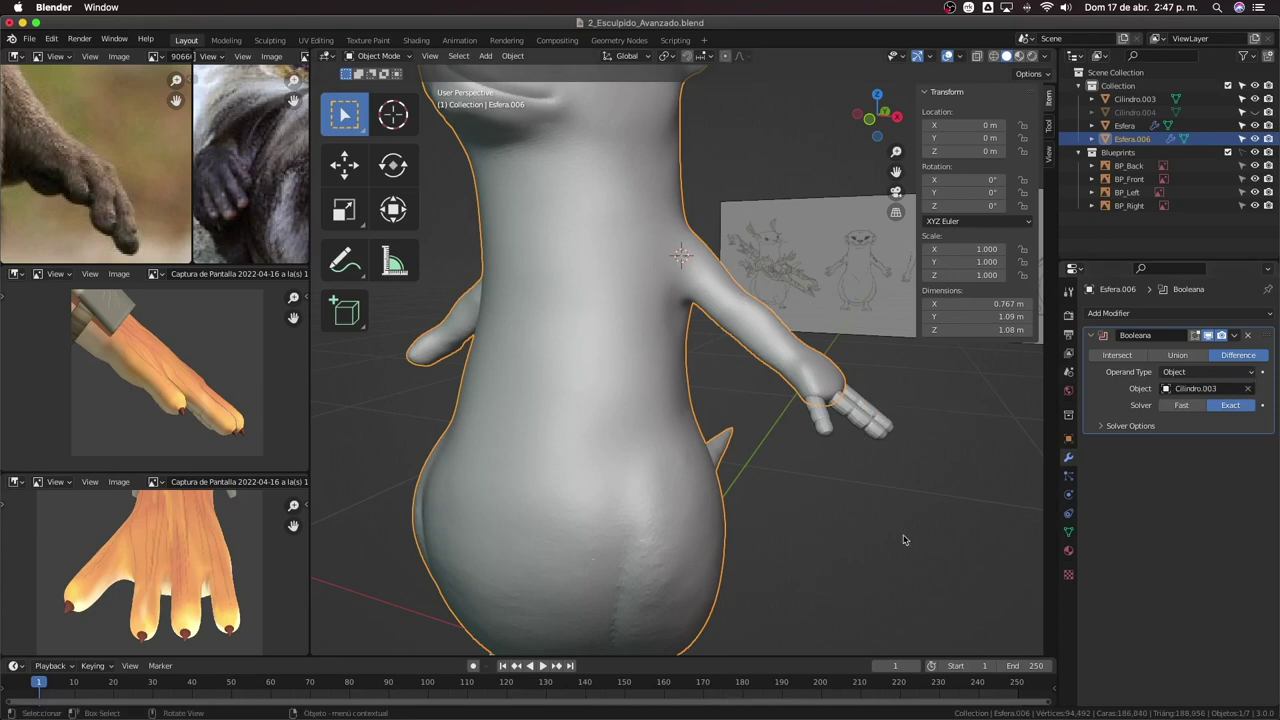
middle_drag(838, 470, 836, 446)
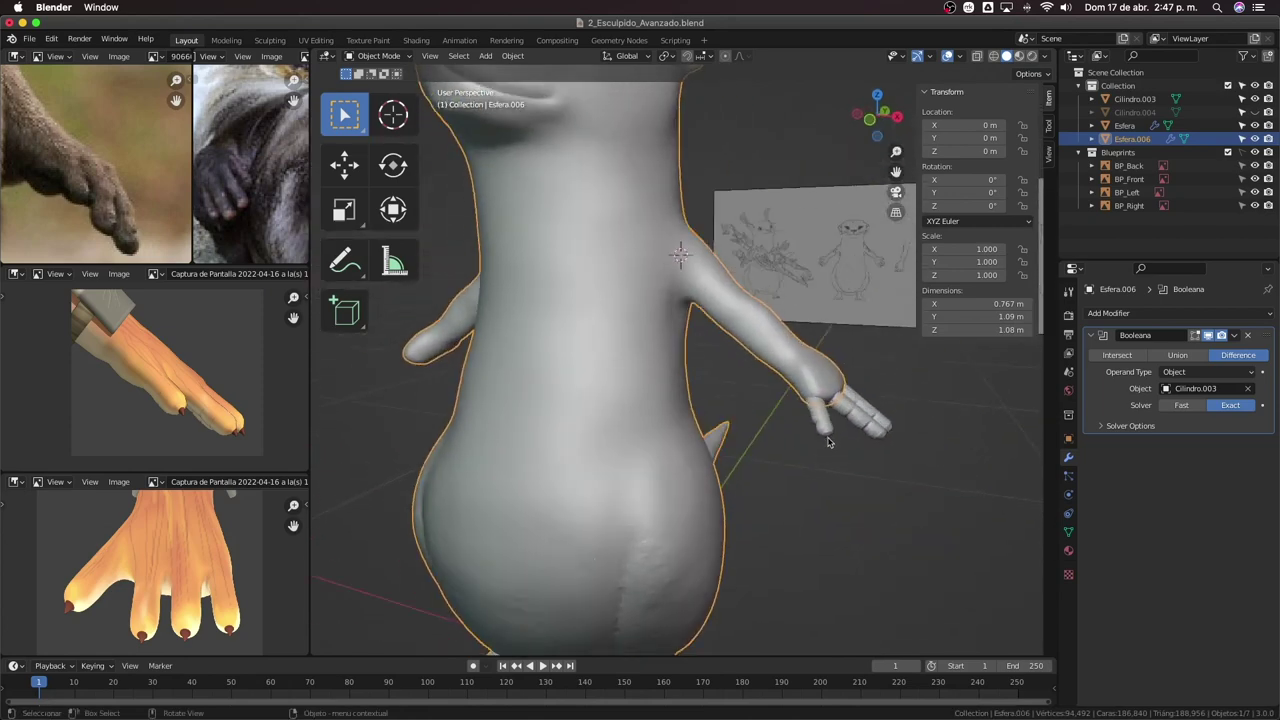
Isolate the otter body in local view and angle the view onto the hand.
key(KP_Divide)
middle_drag(837, 451, 774, 409)
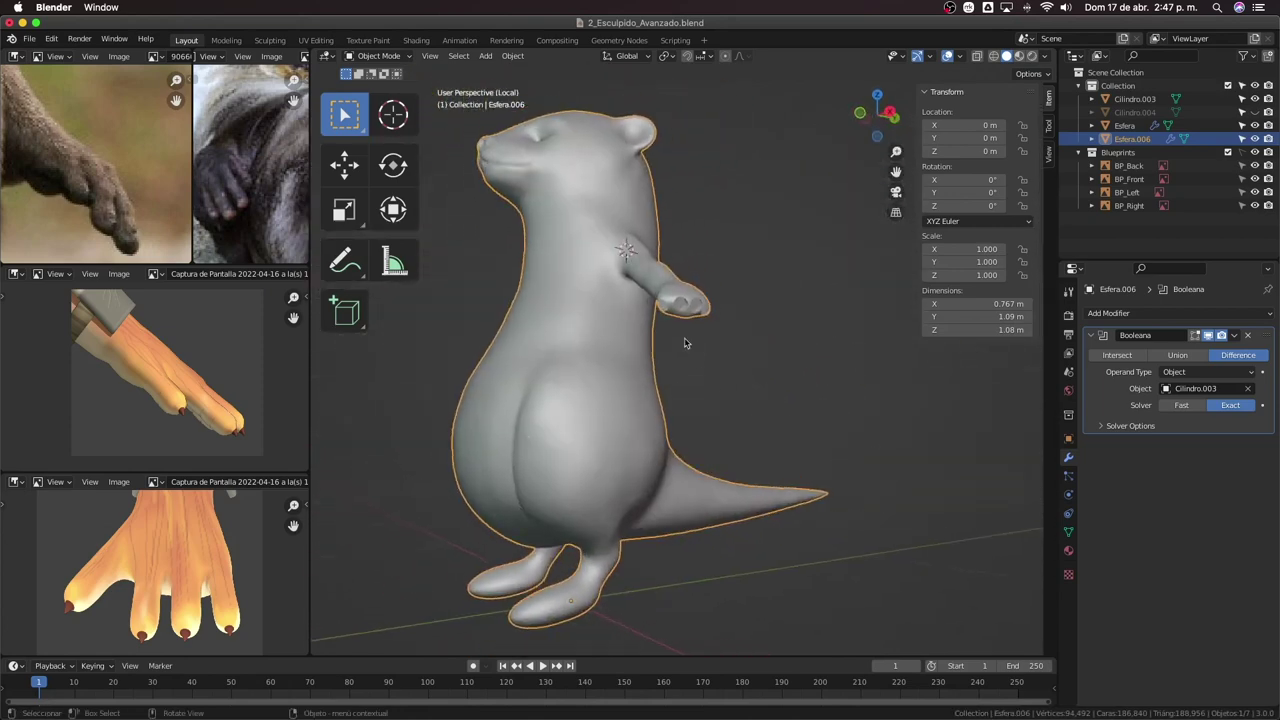
scroll(691, 305, up, 4)
mouse_move(691, 305)
middle_down()
mouse_move(752, 251)
mouse_move(790, 255)
middle_up()
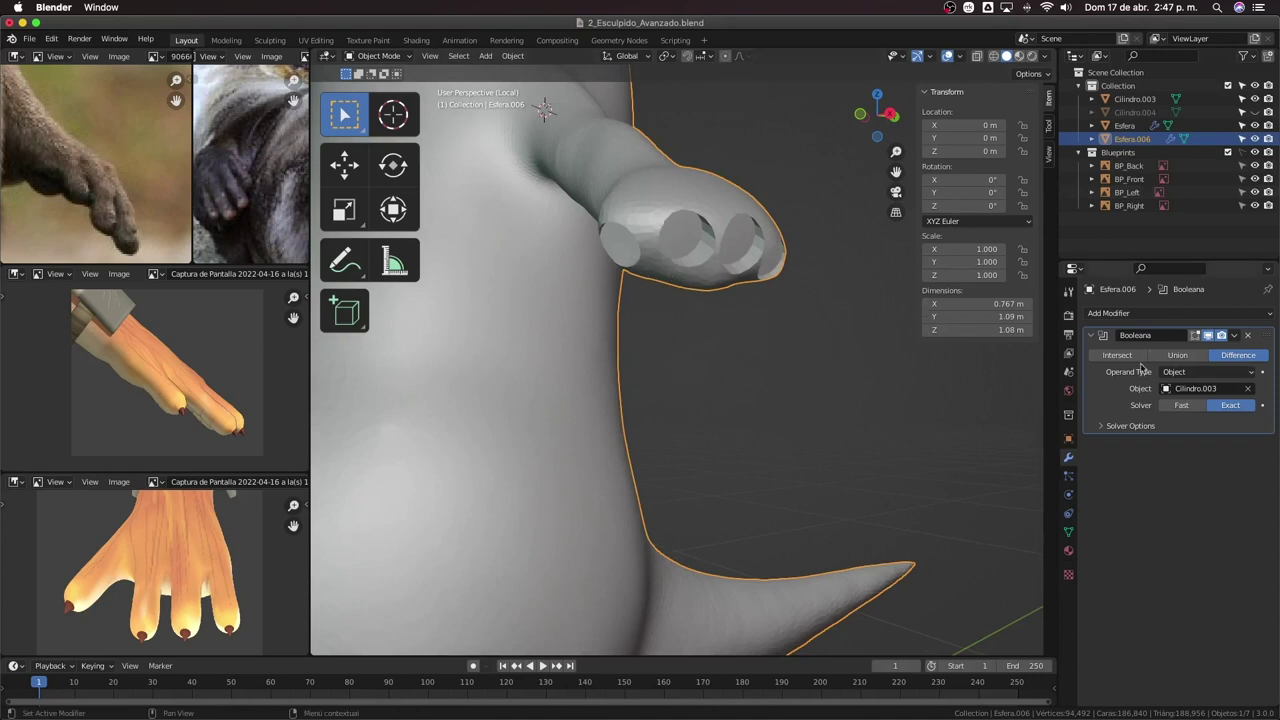
Set the body's Boolean to Union and apply it, fusing the finger cylinders into the hand.
click(1177, 355)
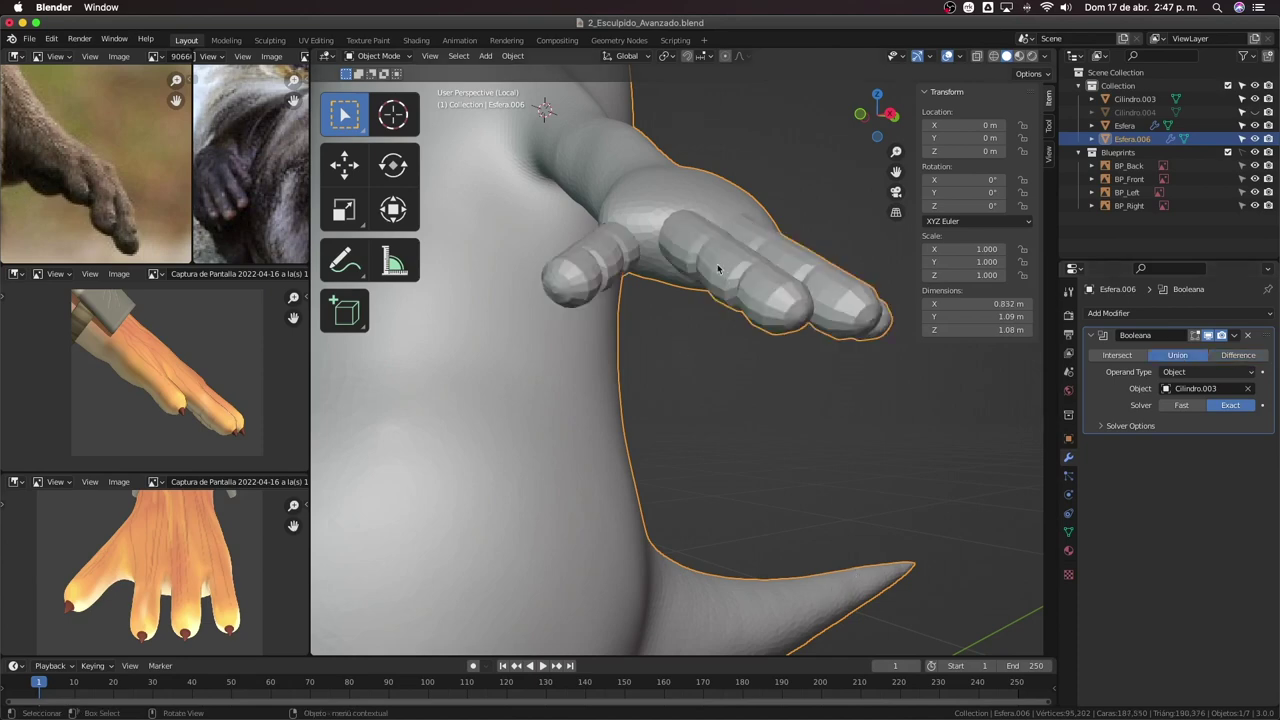
mouse_move(718, 268)
middle_down()
mouse_move(673, 388)
mouse_move(714, 391)
middle_up()
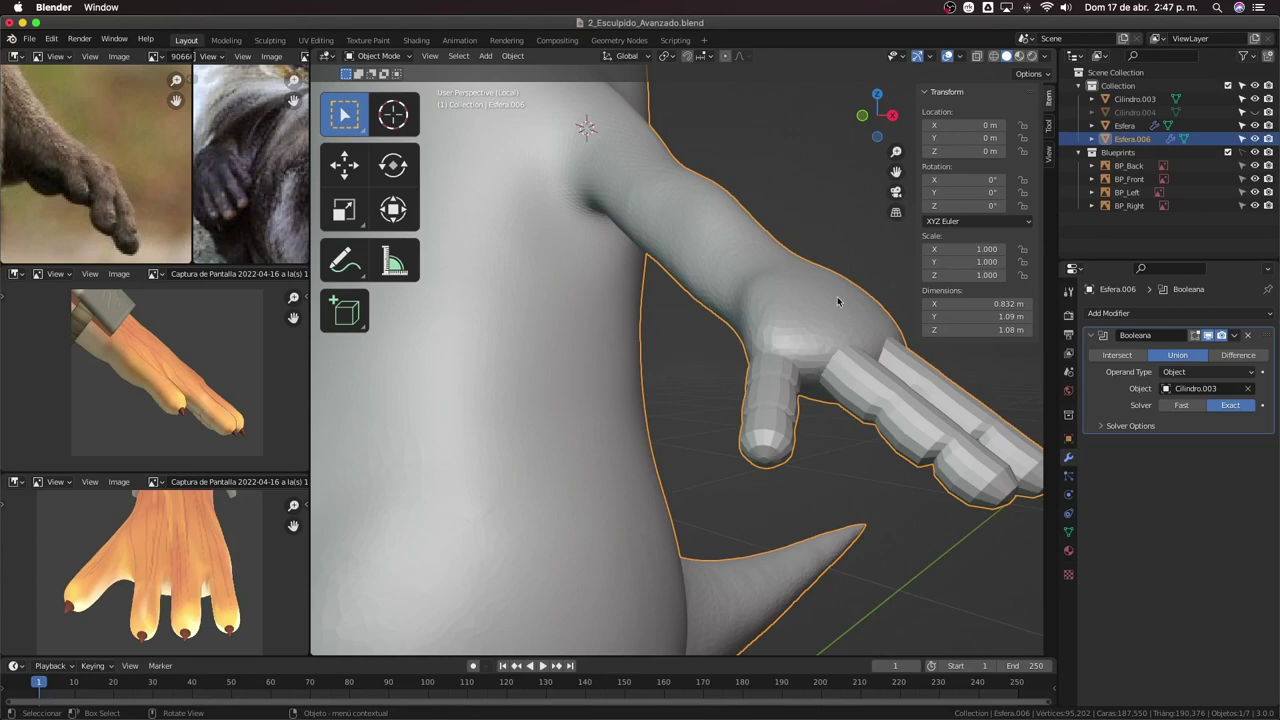
click(1236, 337)
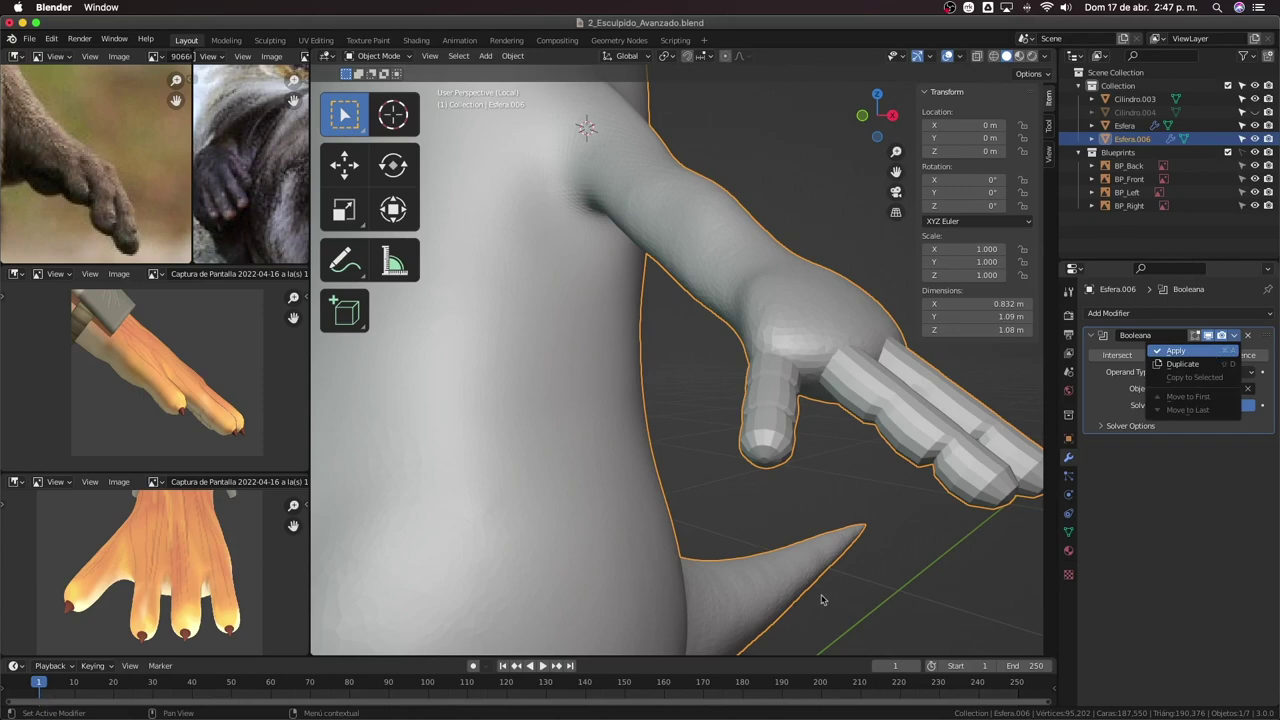
key(Return)
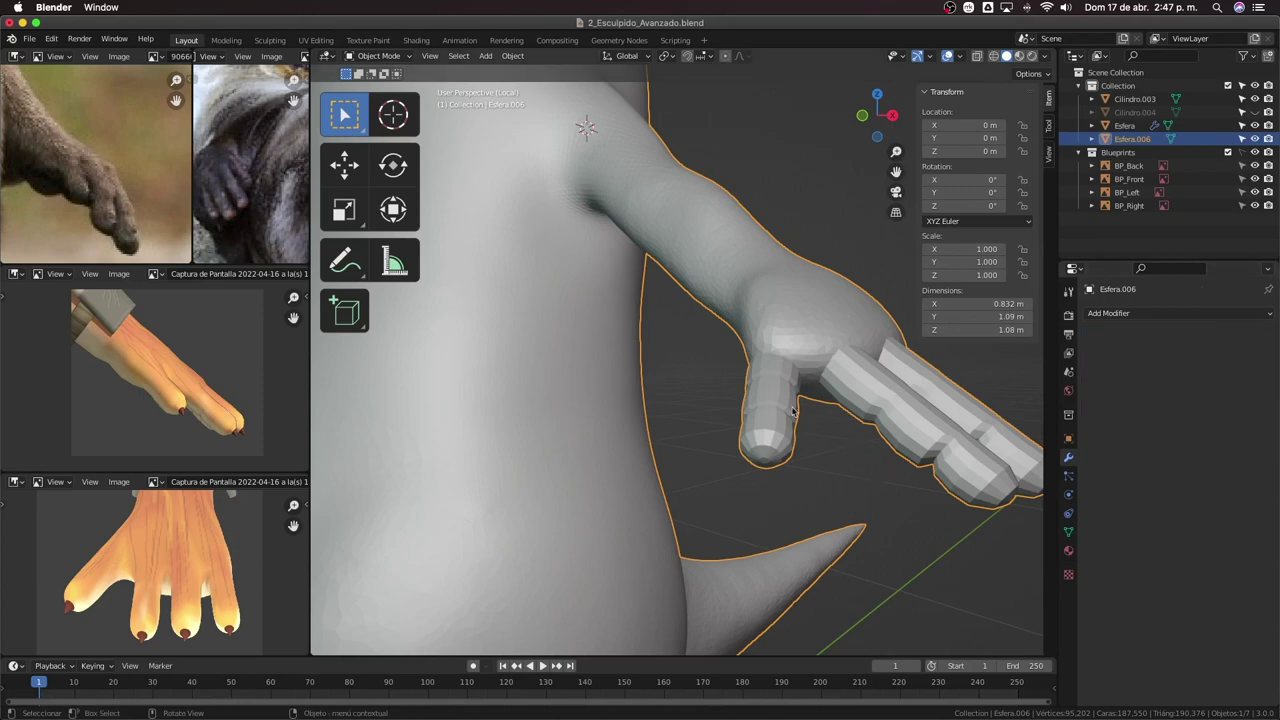
scroll(608, 575, down, 2)
scroll(608, 580, down, 5)
middle_drag(608, 580, 700, 450)
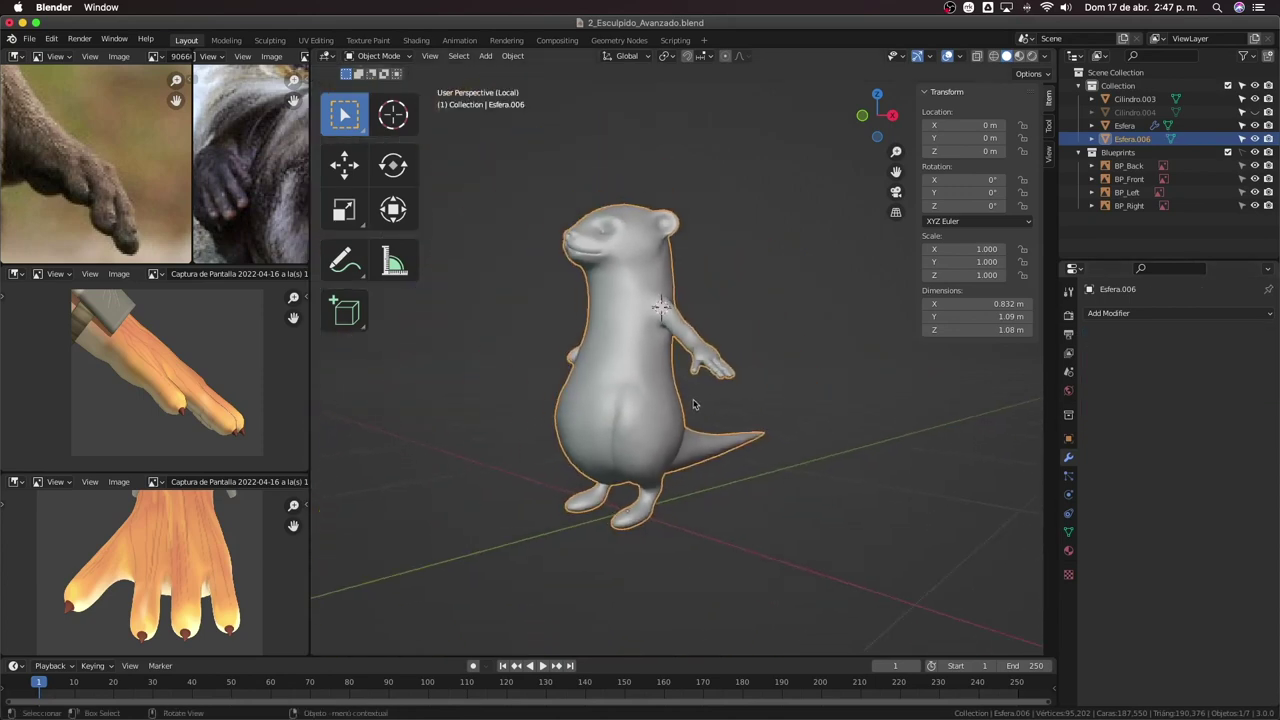
scroll(700, 450, up, 3)
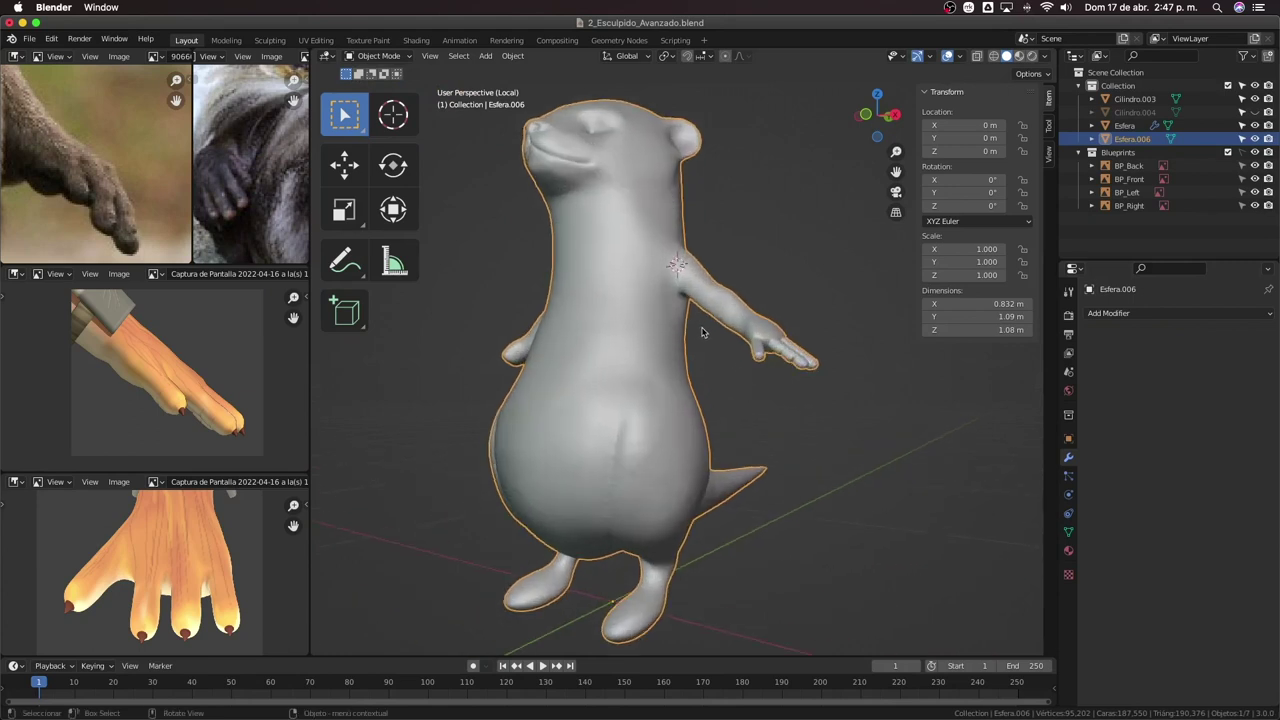
scroll(783, 338, up, 4)
mouse_move(890, 426)
middle_down()
mouse_move(824, 408)
mouse_move(826, 422)
middle_up()
click(826, 422)
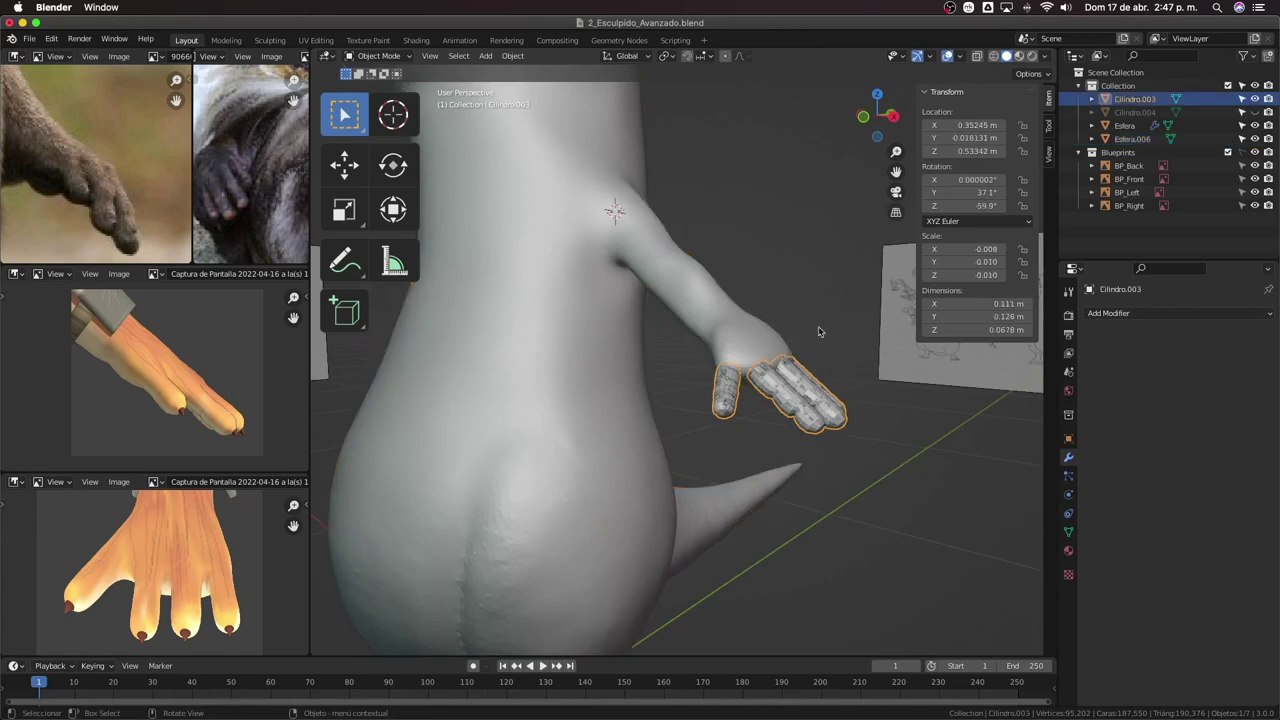
click(787, 325)
key(g)
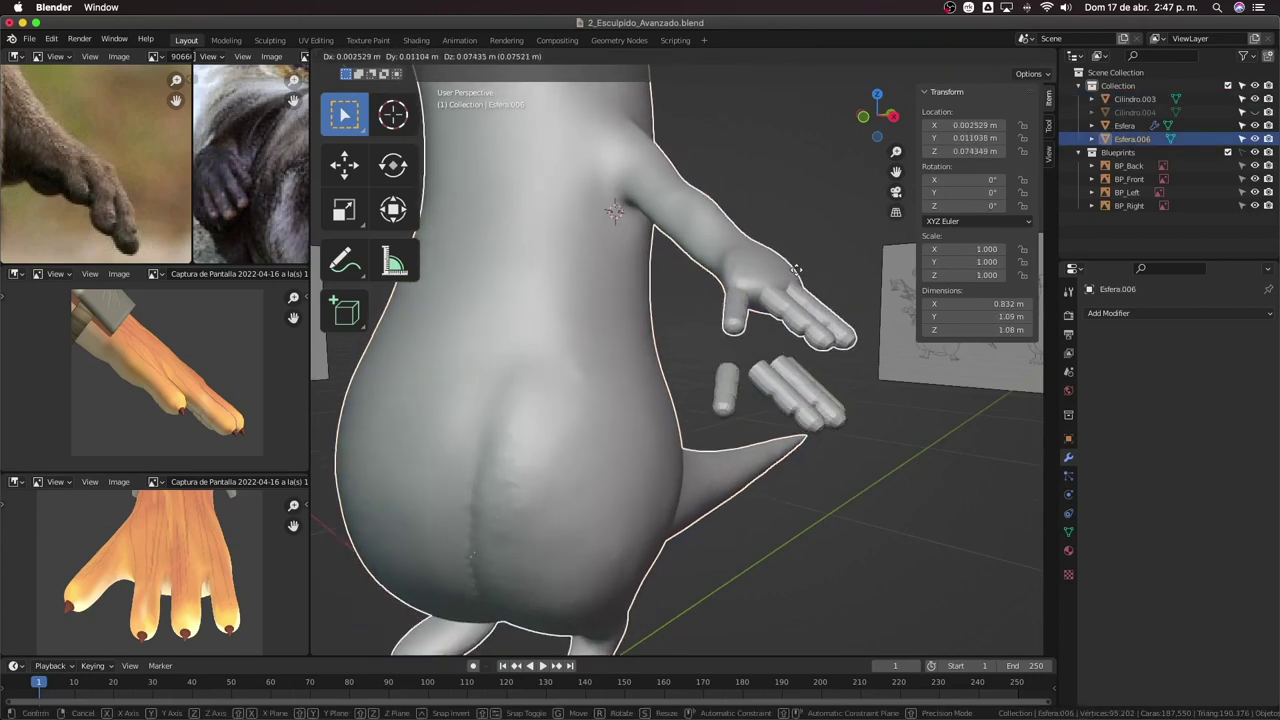
right_click(771, 279)
click(800, 375)
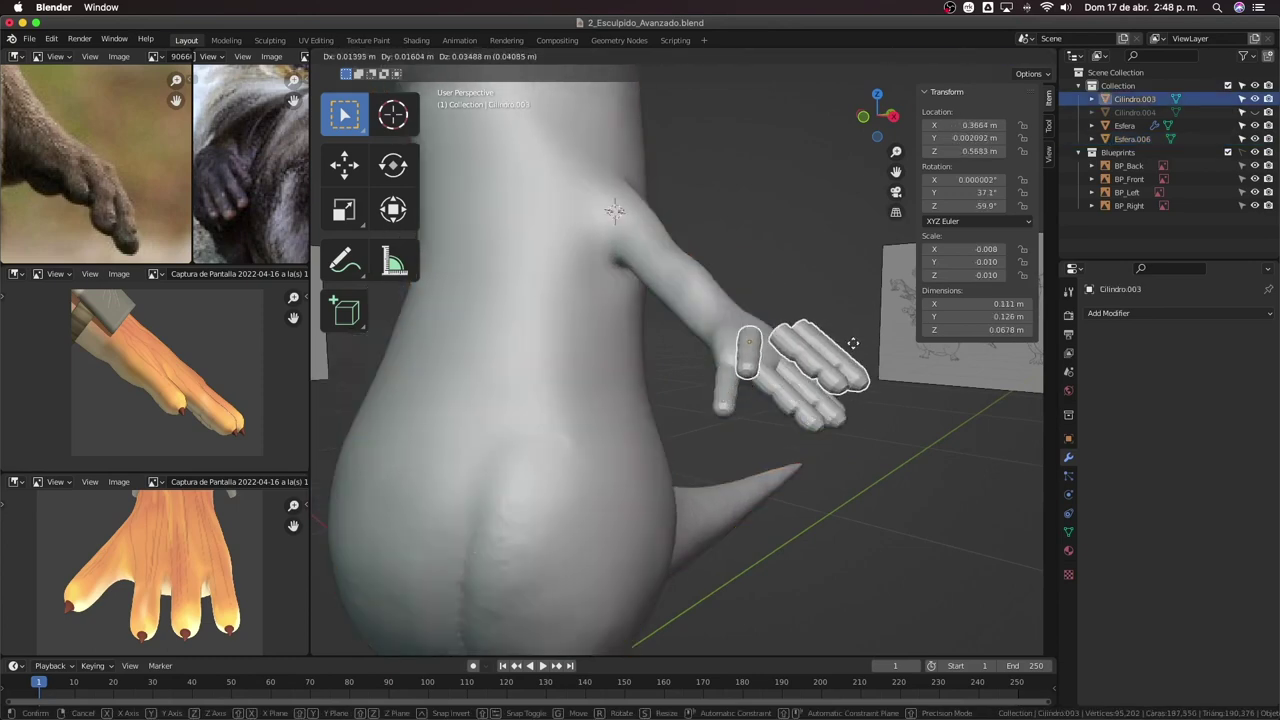
key(g)
click(808, 372)
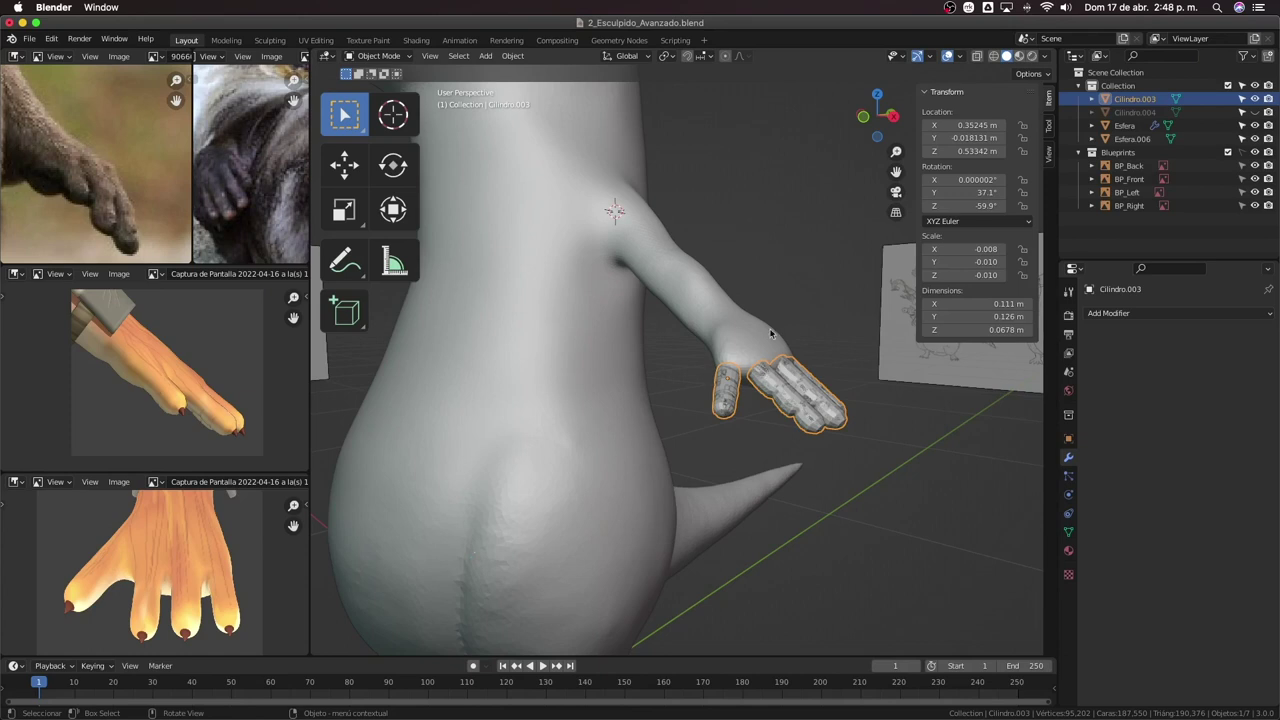
Delete the Cilindro.003 finger cylinders and inspect the hand left behind.
key(x)
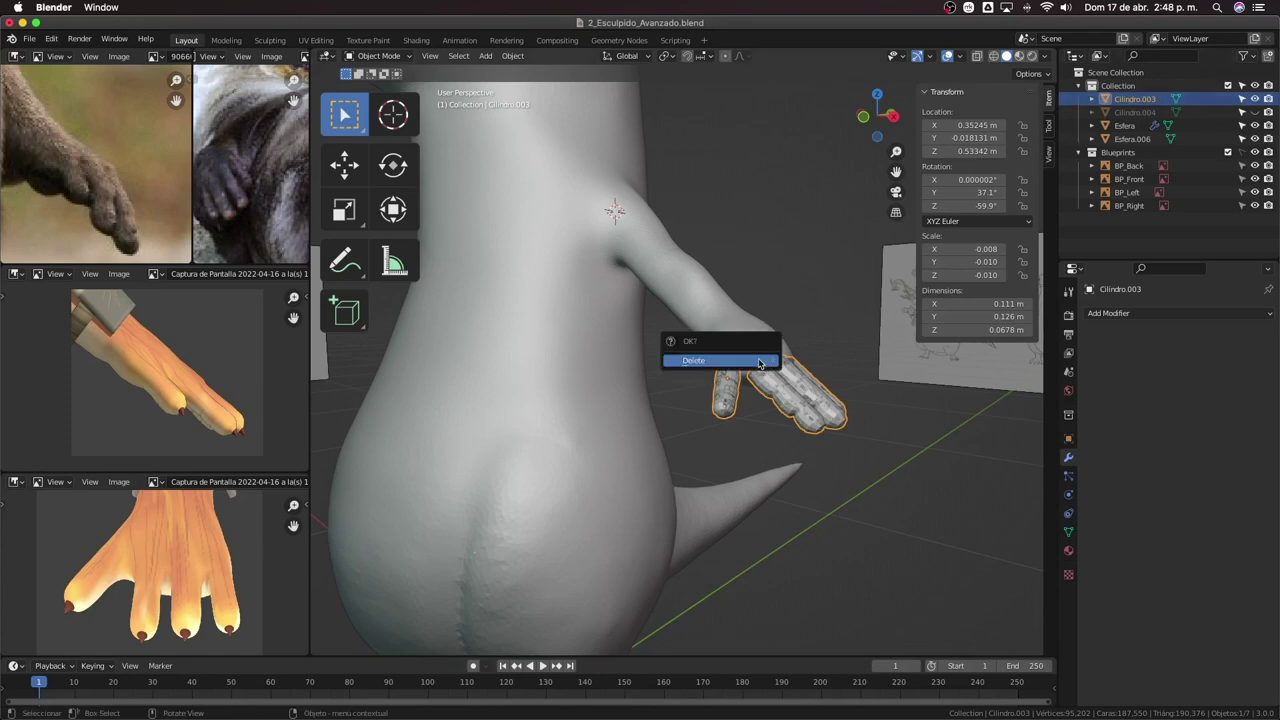
click(760, 363)
mouse_move(786, 334)
middle_down()
mouse_move(769, 327)
mouse_move(805, 328)
middle_up()
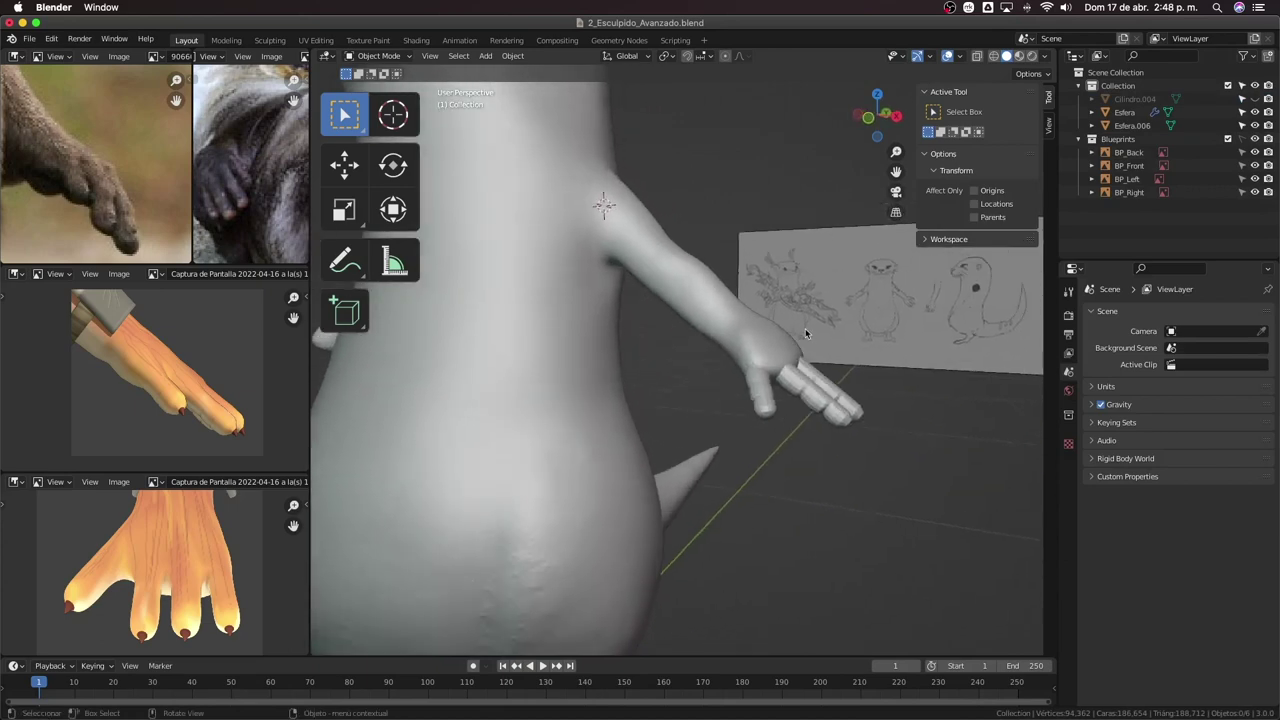
scroll(805, 328, down, 2)
scroll(780, 340, down, 3)
mouse_move(720, 345)
middle_down()
mouse_move(771, 323)
mouse_move(726, 240)
mouse_move(757, 357)
mouse_move(724, 394)
mouse_move(766, 371)
mouse_move(743, 368)
middle_up()
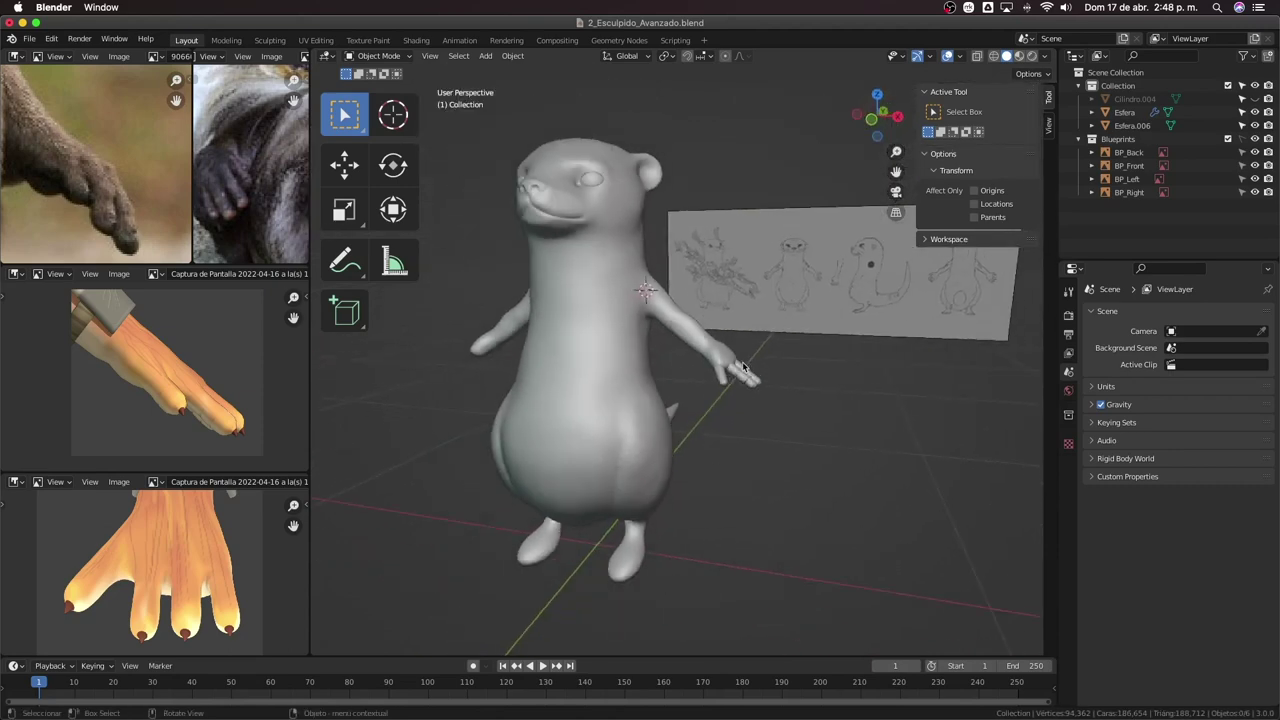
Check the hand in front orthographic view and select the body Esfera.006.
key(KP_1)
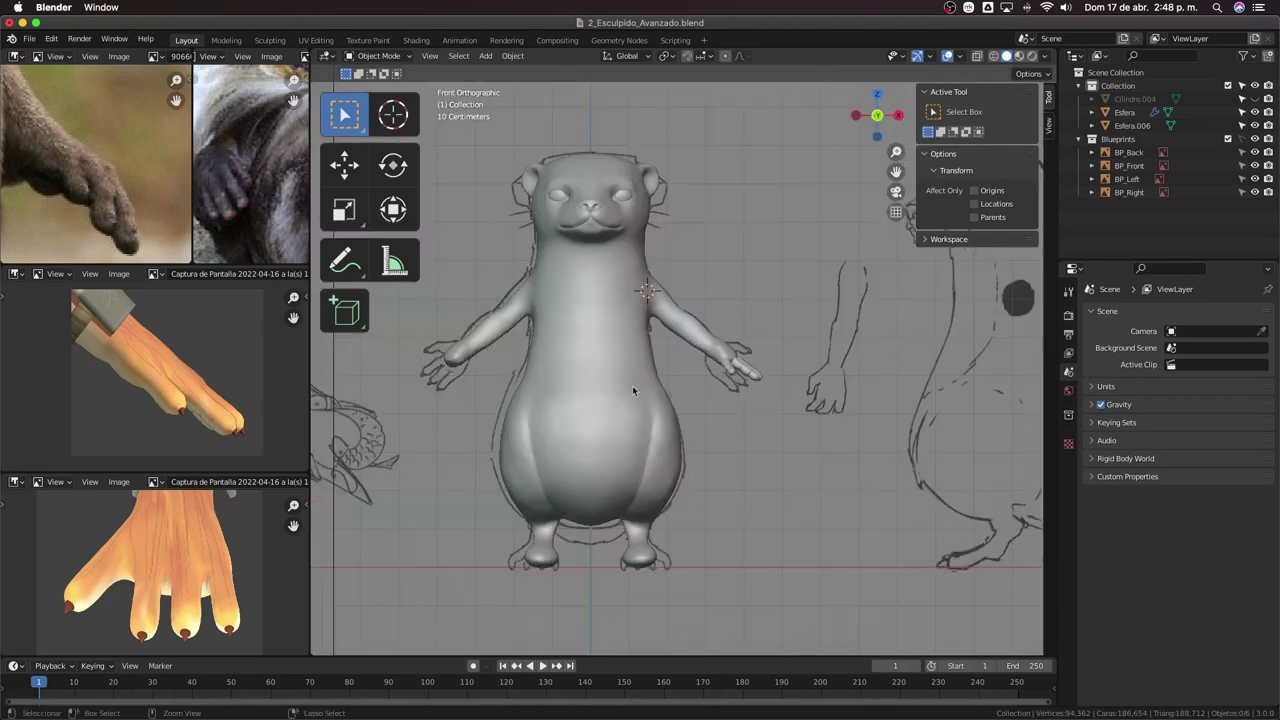
scroll(815, 261, up, 2)
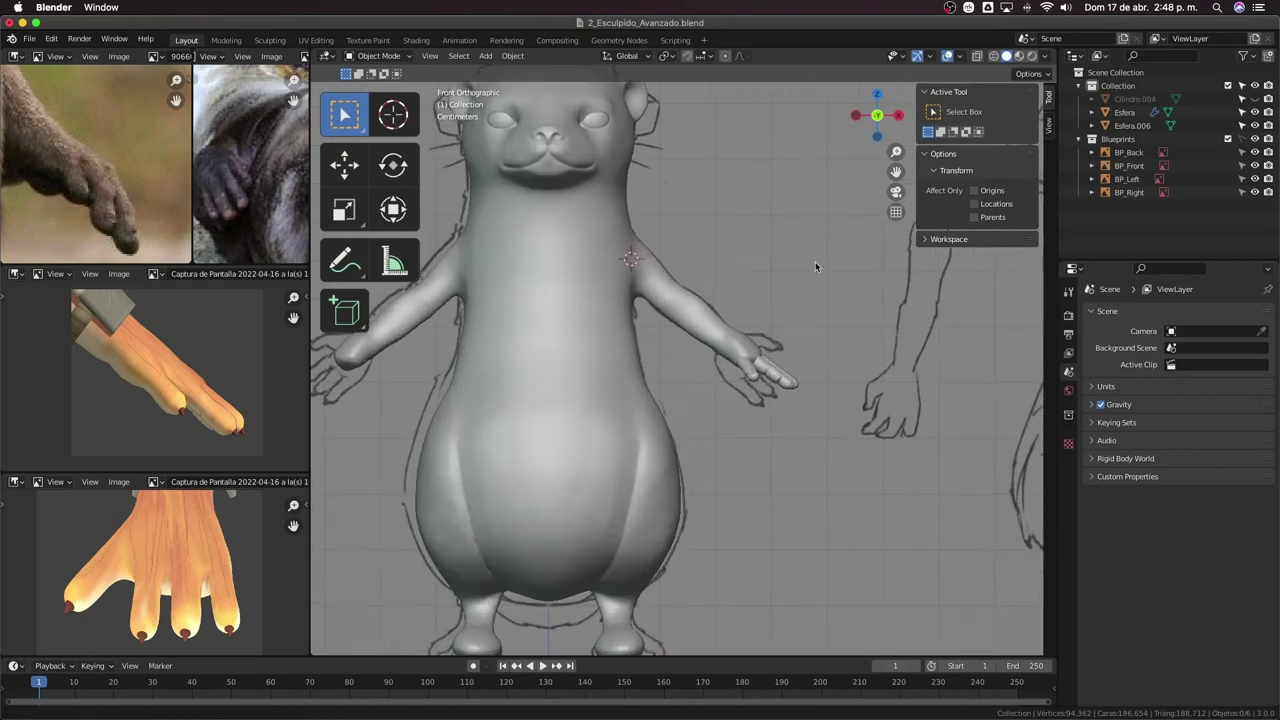
scroll(815, 261, up, 2)
scroll(802, 293, up, 2)
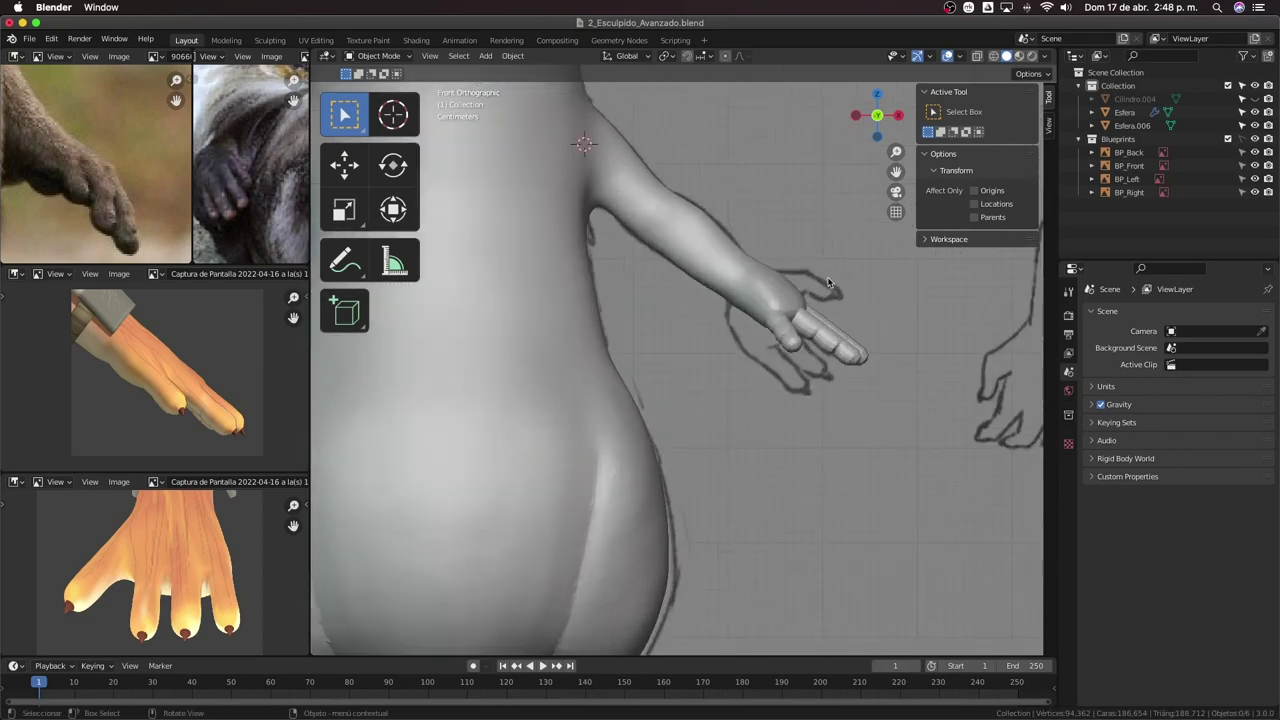
scroll(847, 292, down, 2)
scroll(847, 292, down, 2)
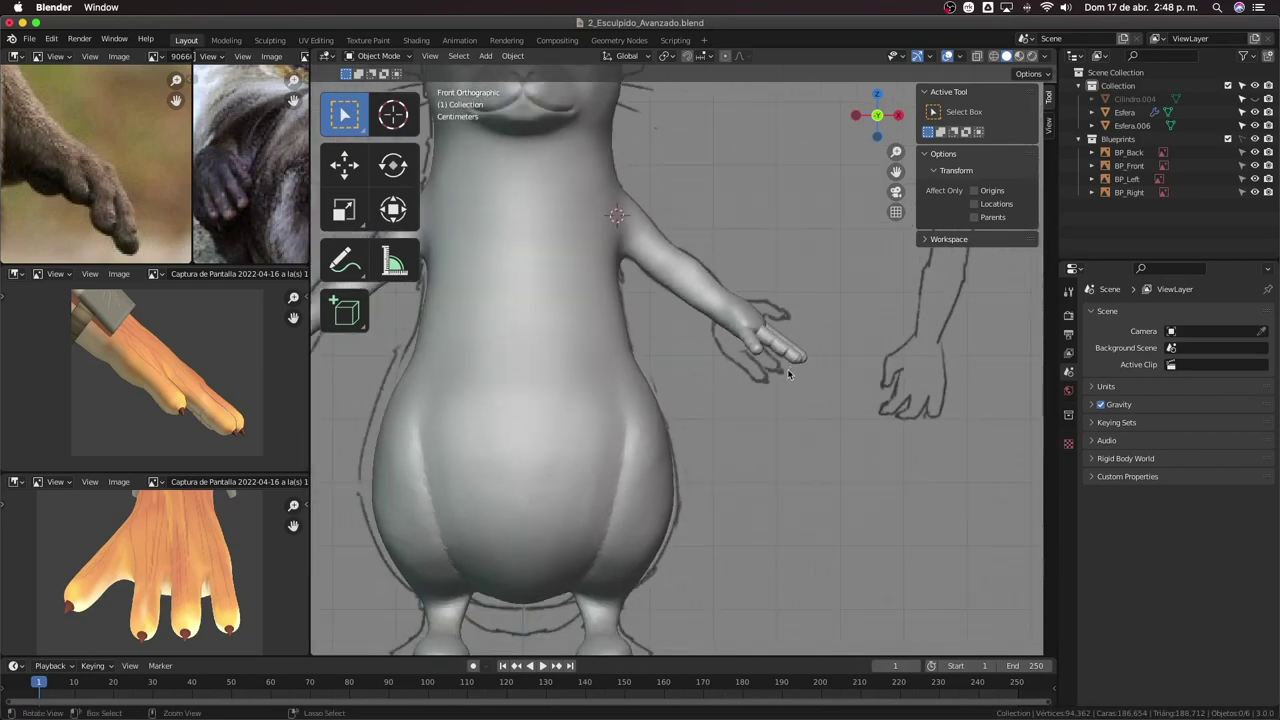
click(792, 362)
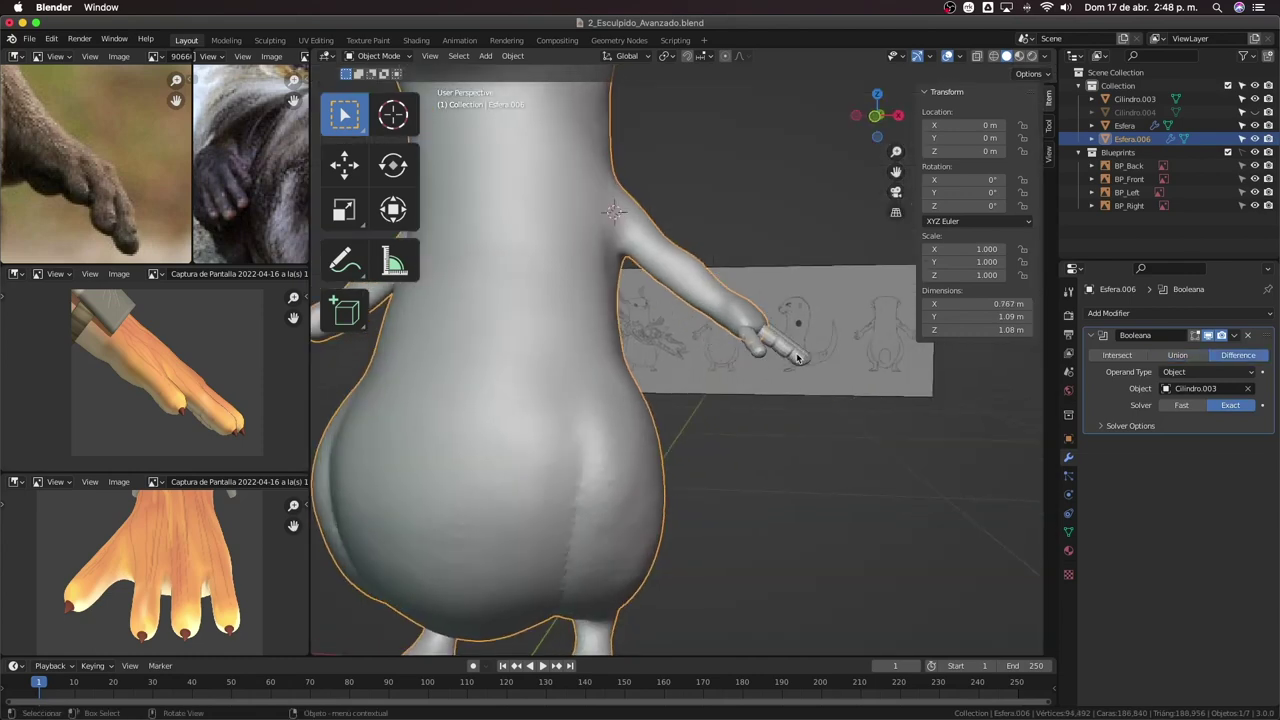
In Edit Mode on Cilindro.003, select one whole finger piece in front view.
click(798, 358)
key(KP_1)
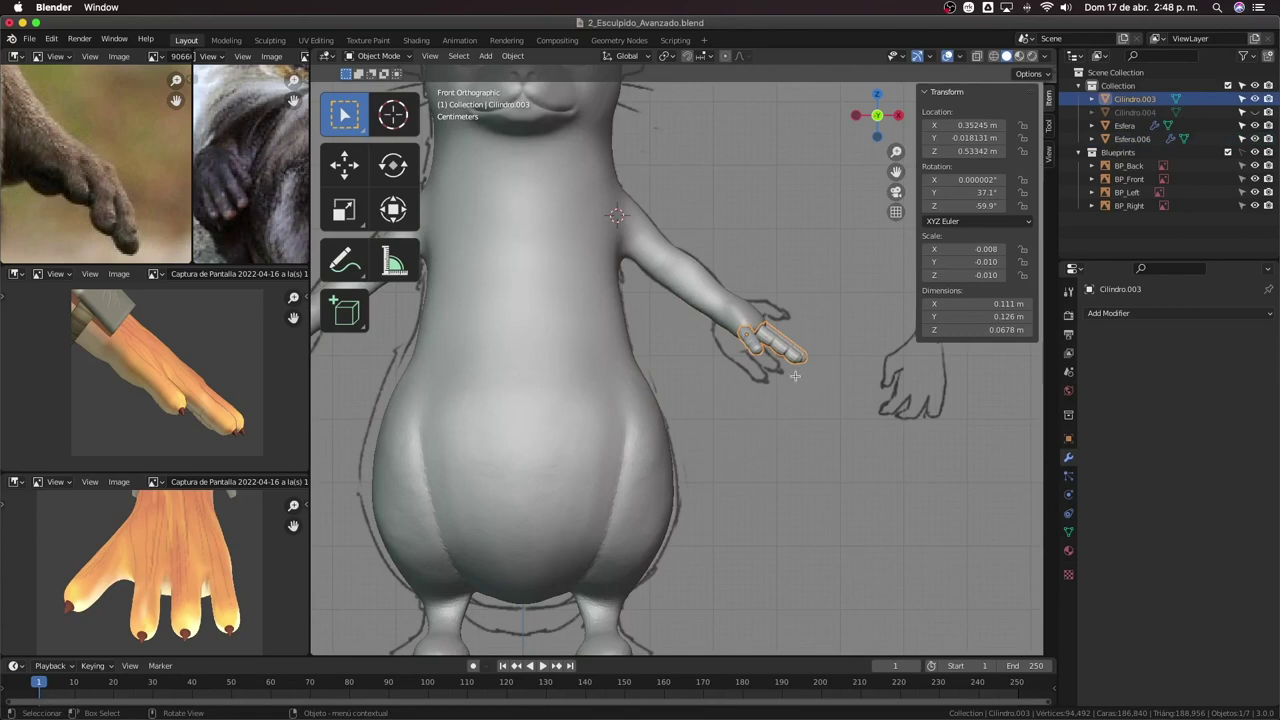
key(Tab)
key(KP_Decimal)
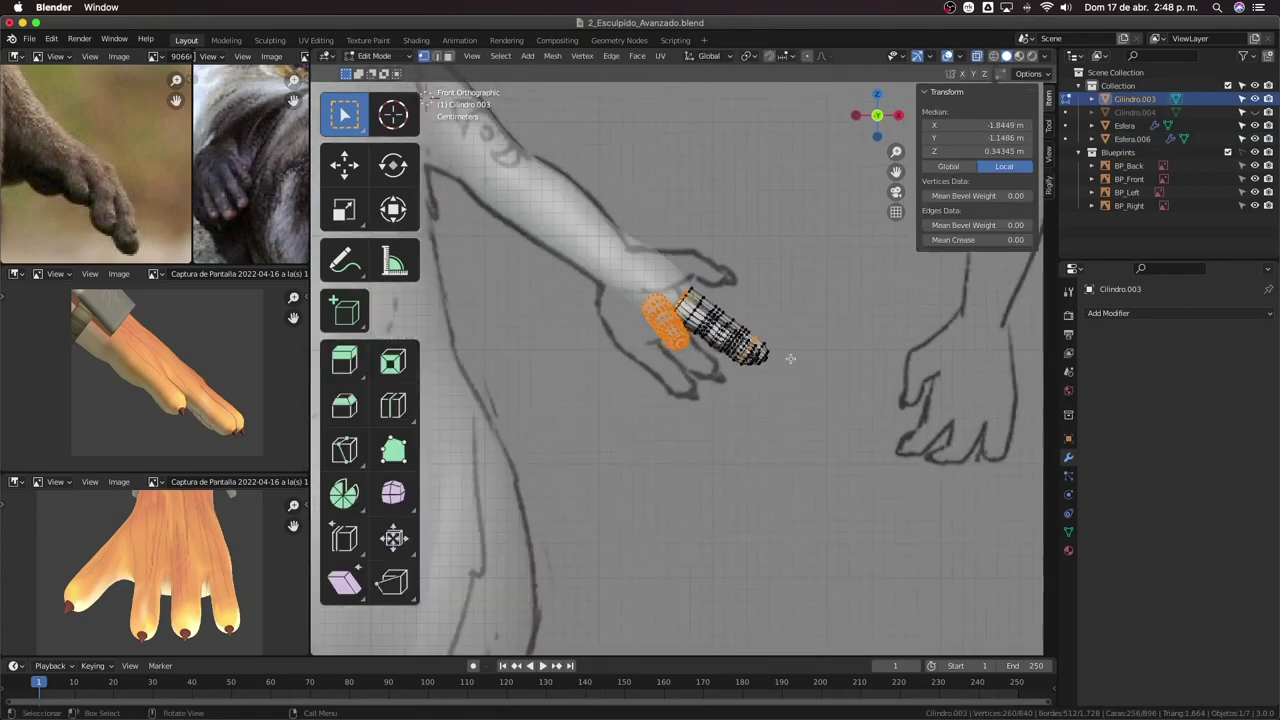
click(774, 378)
key(ctrl+l)
key(ctrl+l)
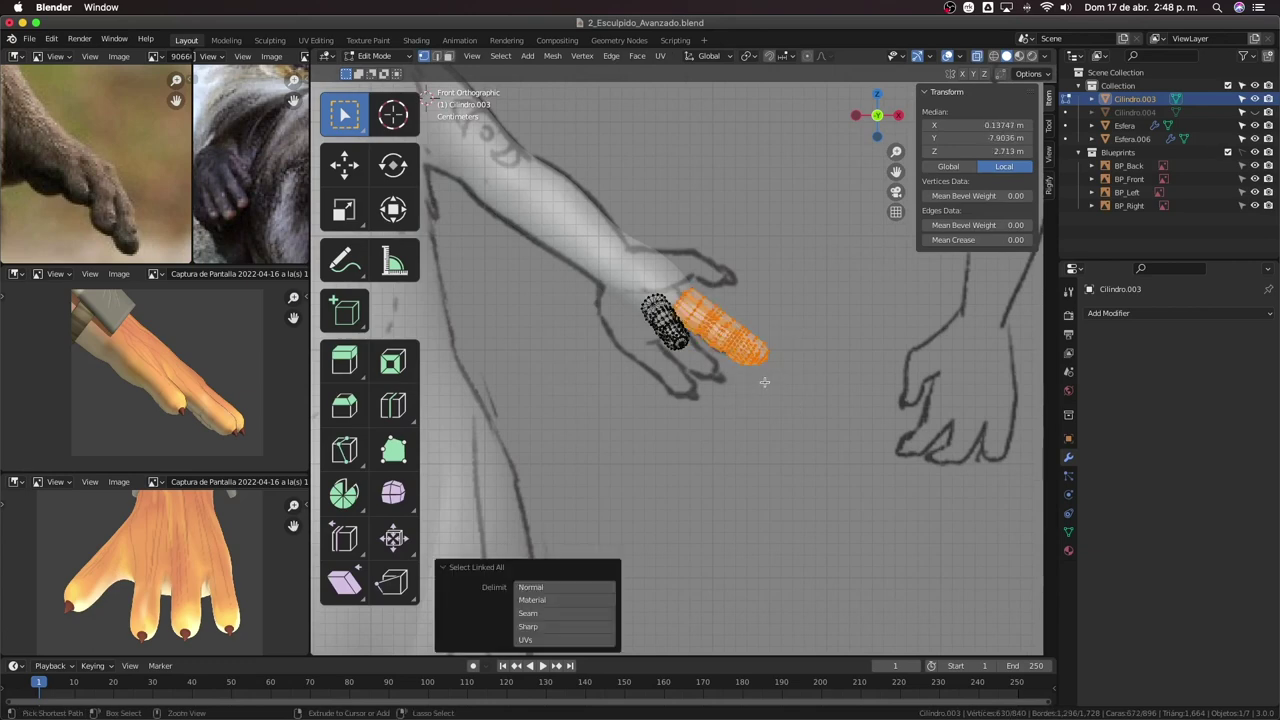
key(alt+z)
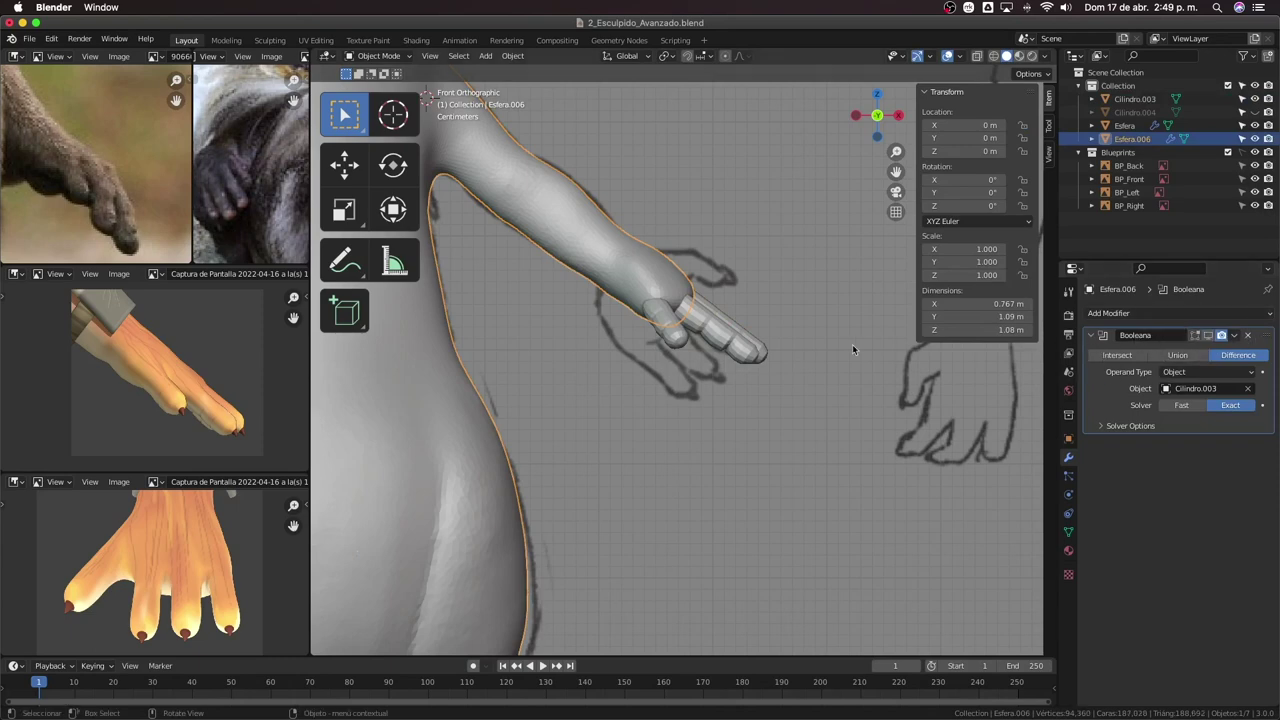
Move the selected finger about 0.007 m aside like a thumb, then return to Object Mode.
click(716, 342)
key(Tab)
key(g)
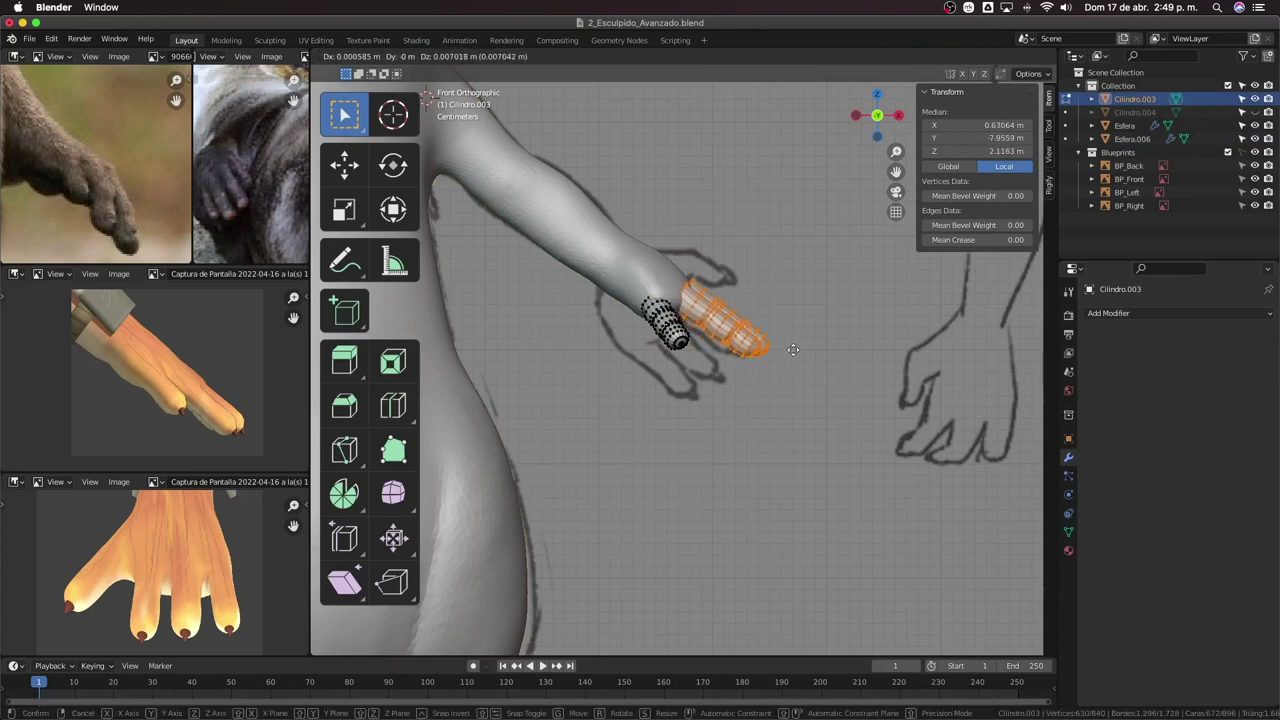
click(792, 350)
mouse_move(792, 350)
middle_down()
mouse_move(640, 373)
mouse_move(649, 268)
middle_up()
key(Tab)
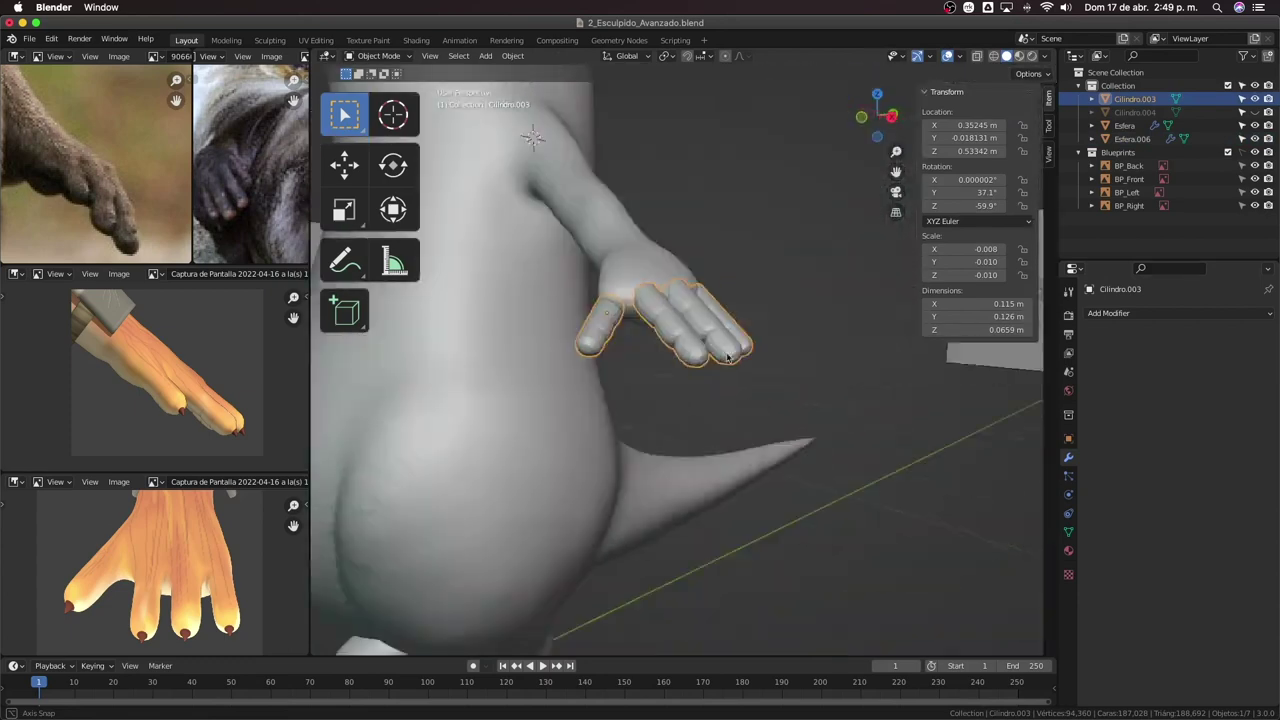
Select the otter body Esfera.006 and put it into Sculpt Mode.
click(651, 261)
key(ctrl+KP_1)
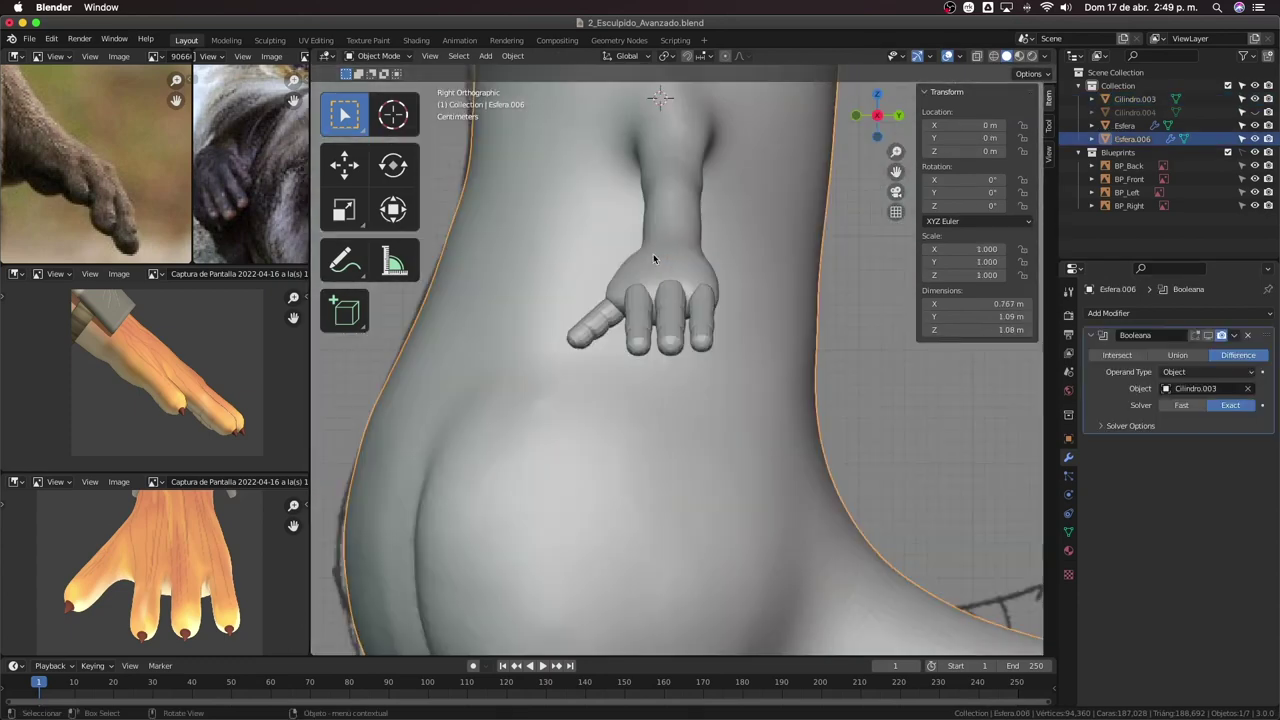
key(KP_1)
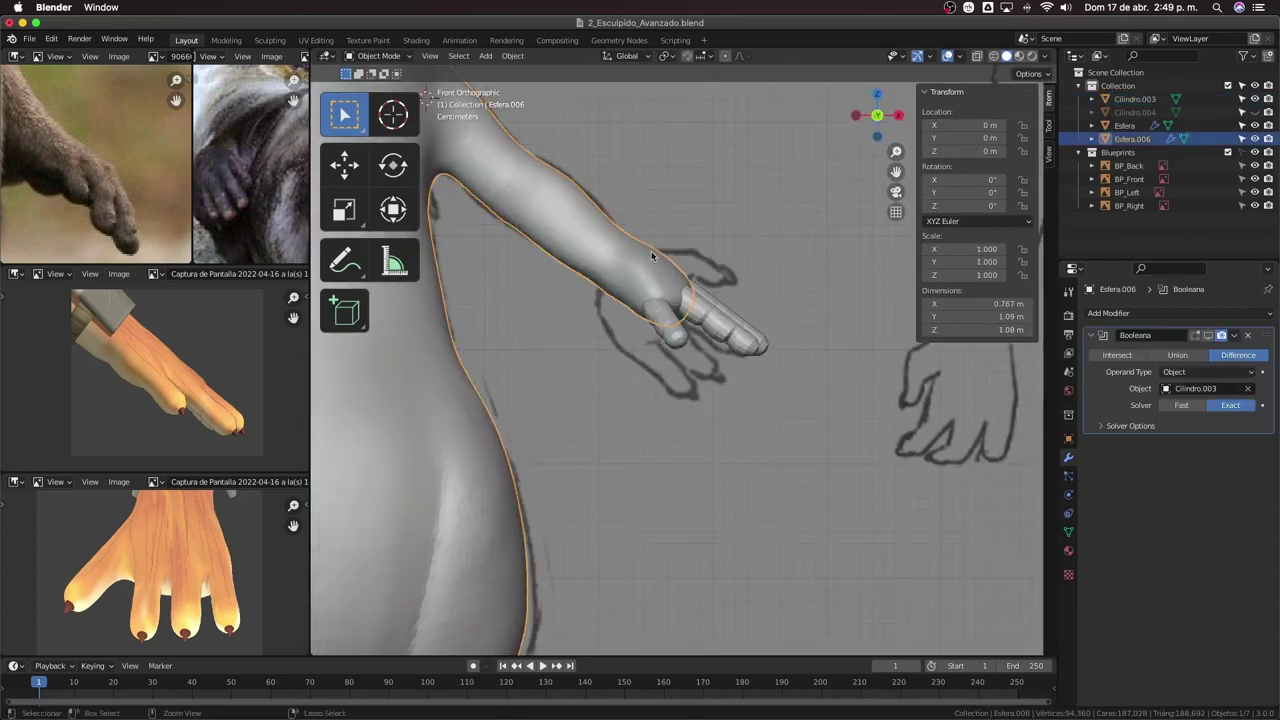
middle_drag(692, 283, 700, 347)
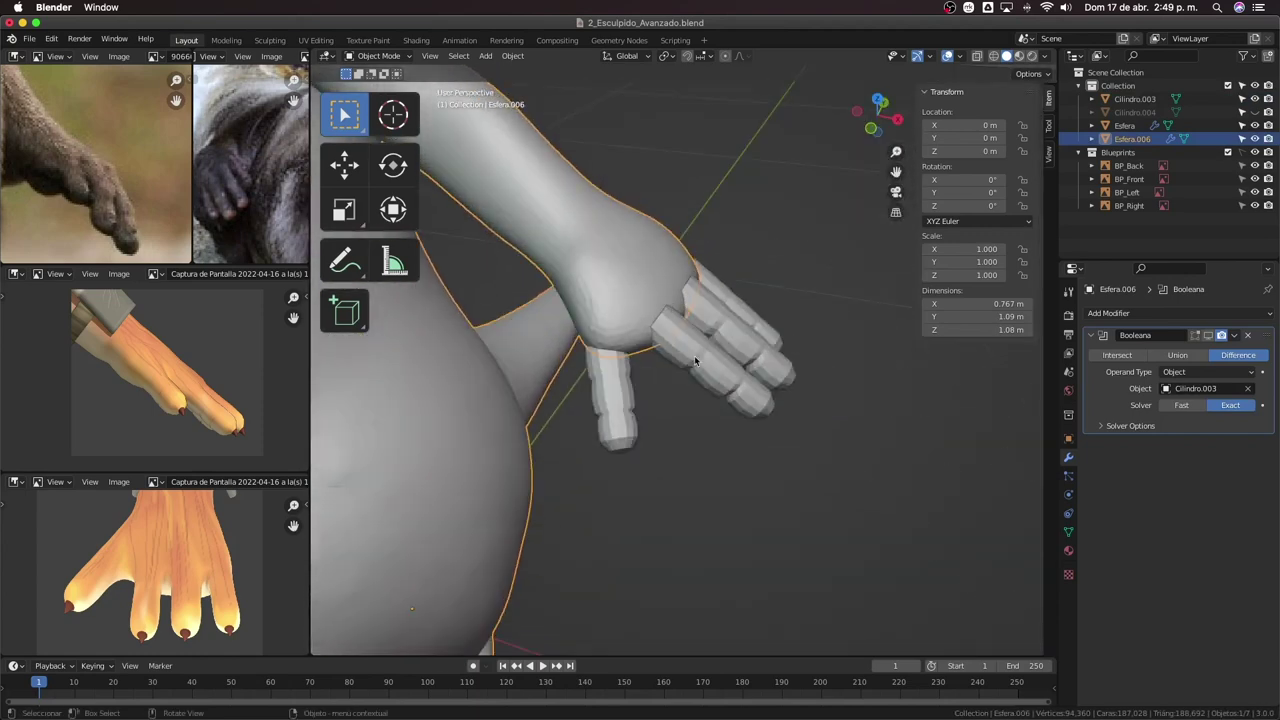
key(ctrl+Tab)
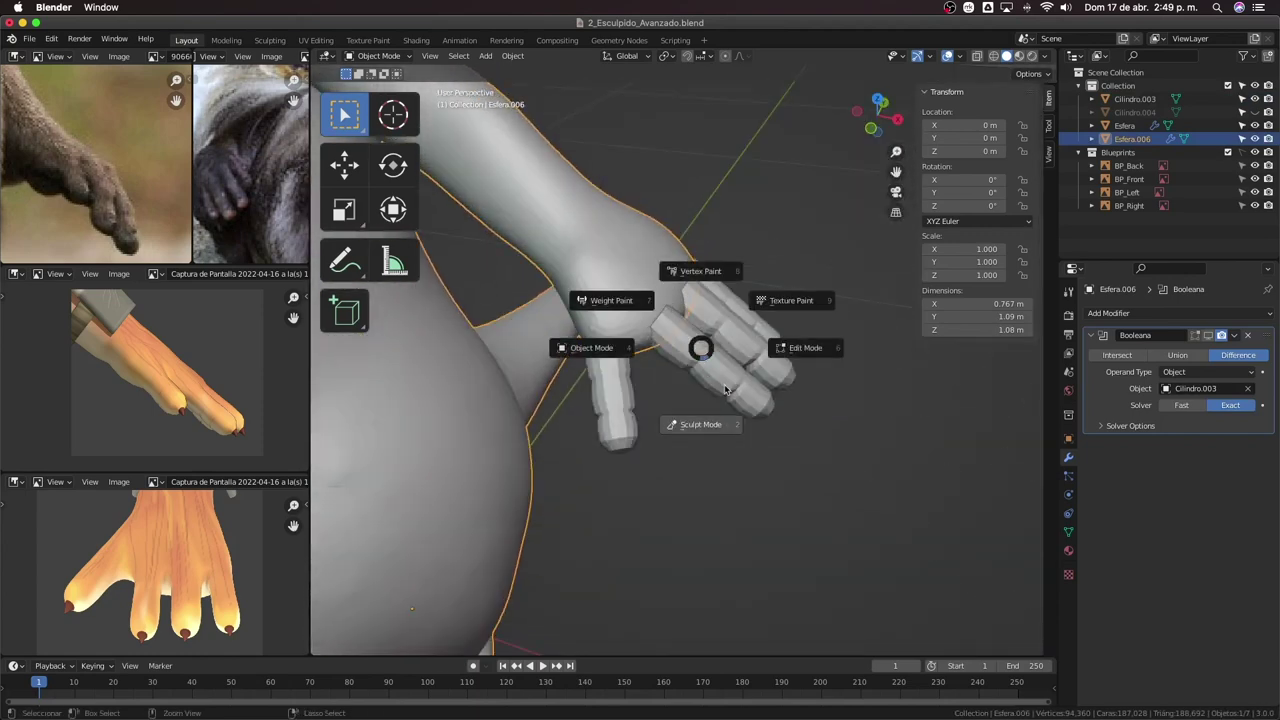
click(726, 390)
Inflate the otter's palm with the Inflate/Deflate brush, then return to Object Mode.
middle_drag(726, 390, 700, 298)
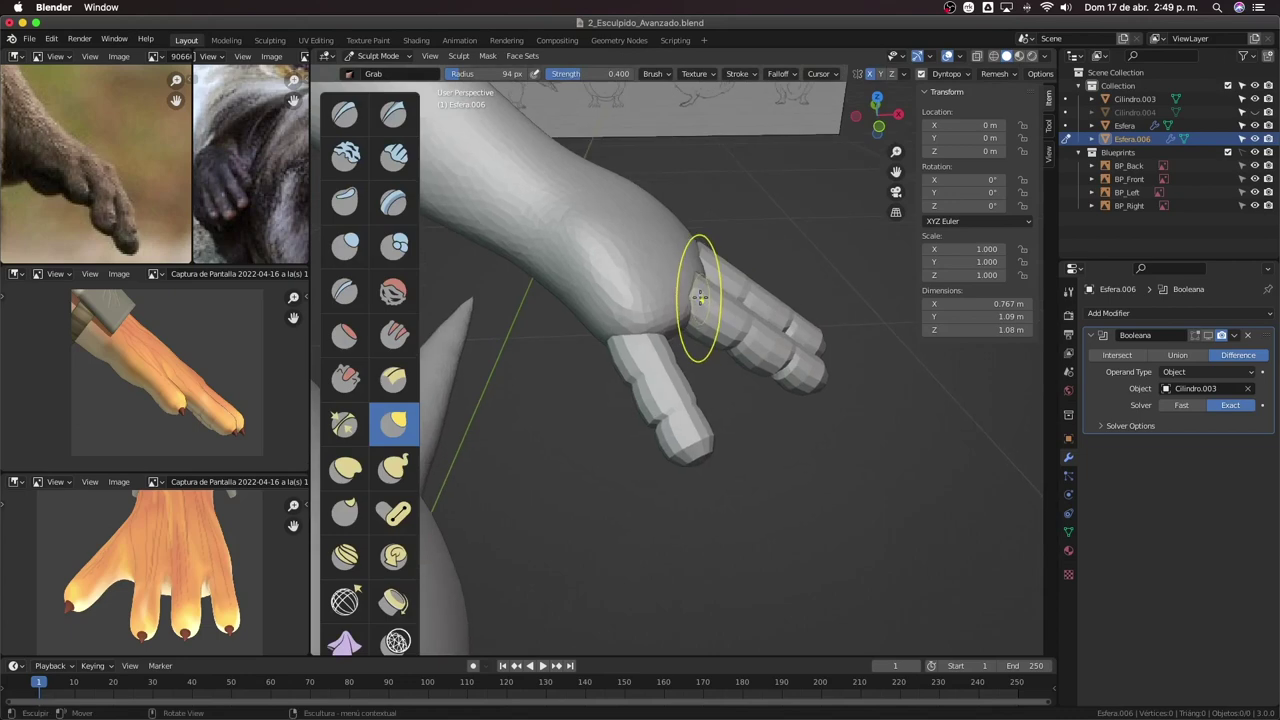
key(i)
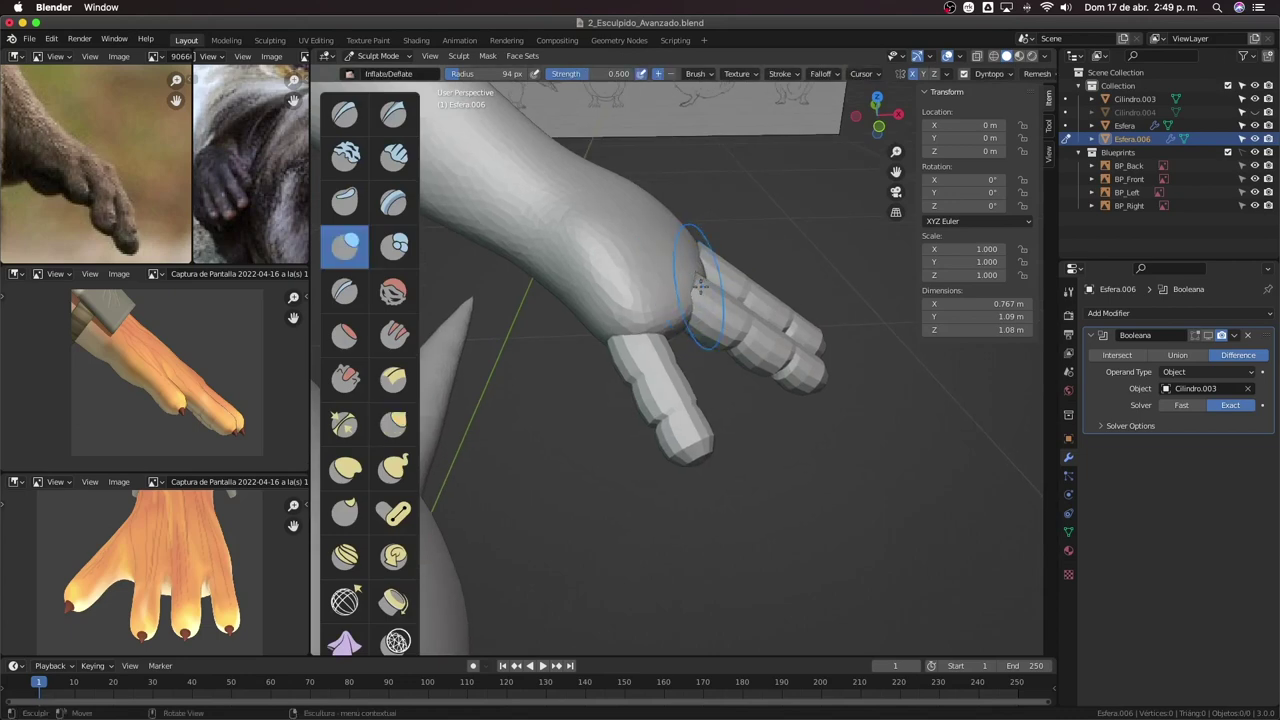
mouse_move(697, 288)
middle_down()
mouse_move(656, 309)
mouse_move(680, 298)
mouse_move(686, 243)
middle_up()
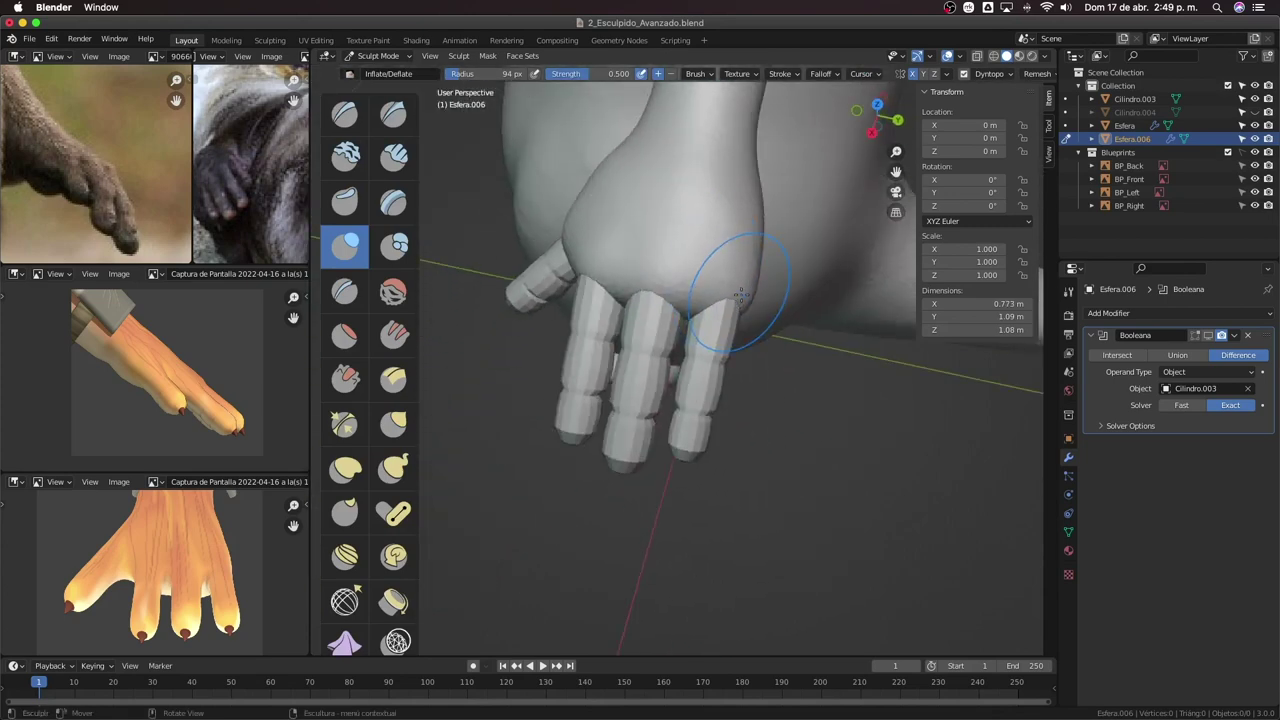
middle_drag(734, 295, 743, 343)
key(ctrl+Tab)
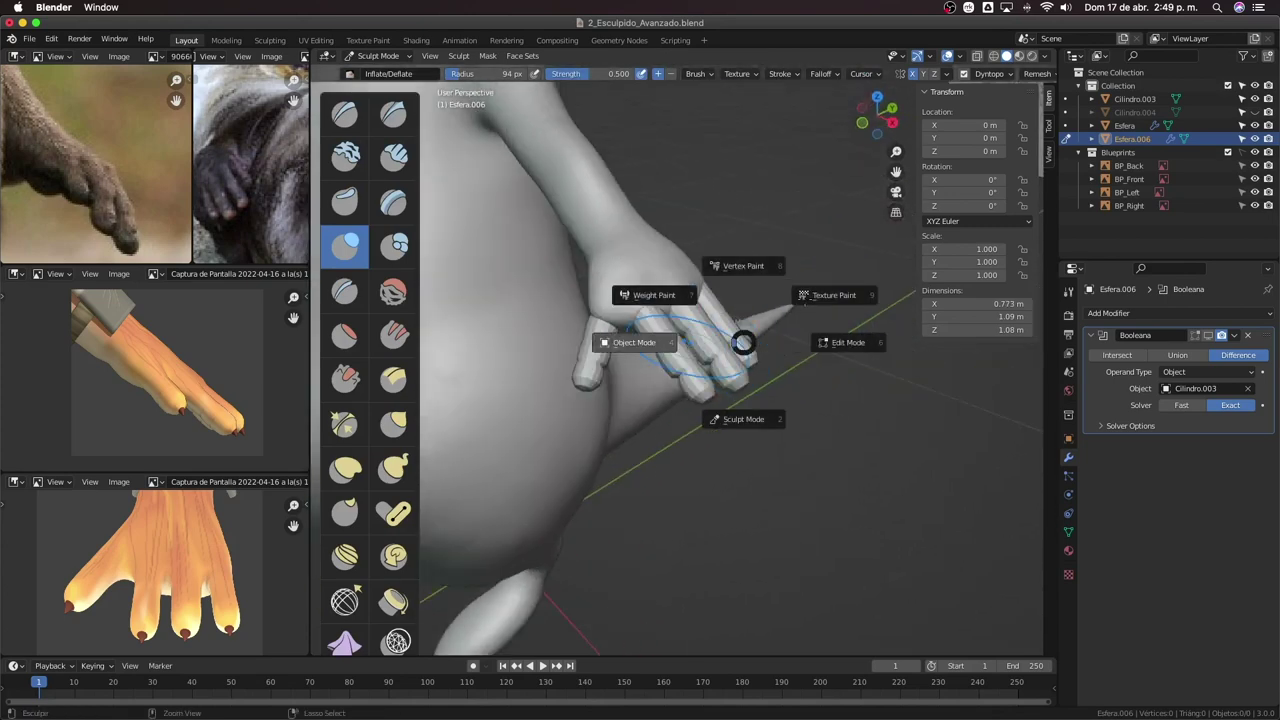
click(634, 342)
middle_drag(634, 342, 600, 330)
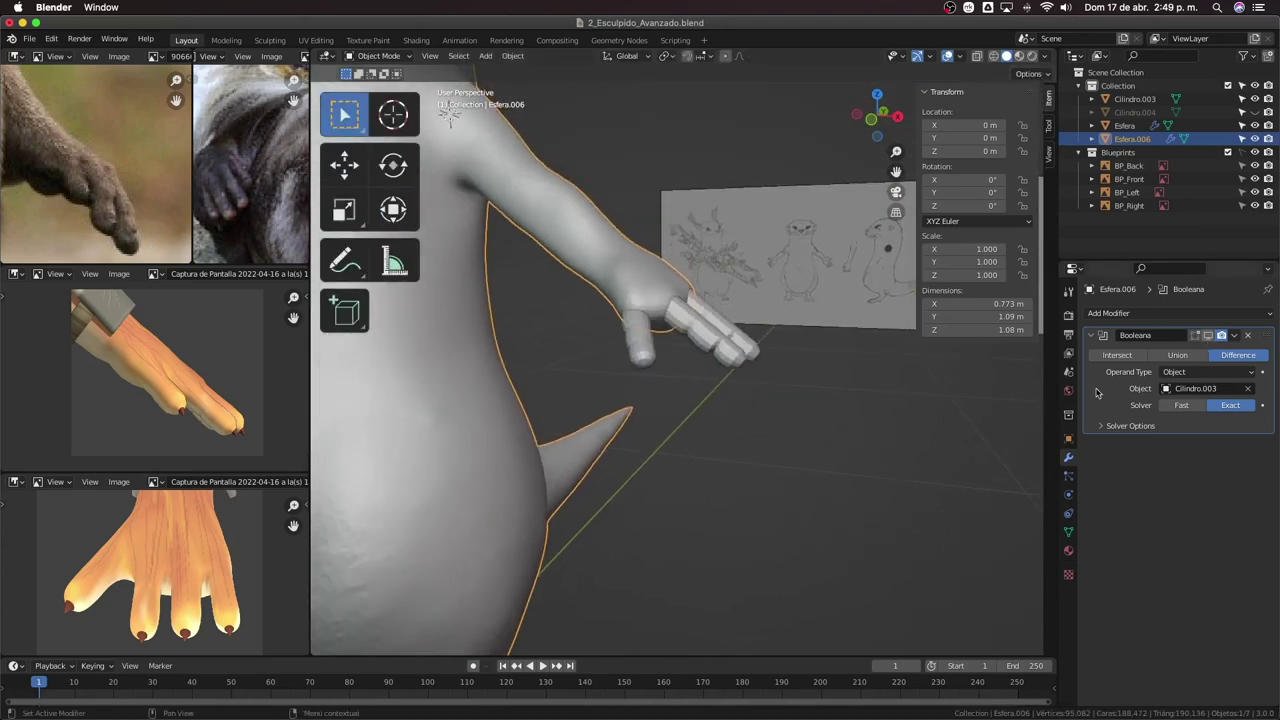
Set the Boolean on Esfera.006 to Union and apply it.
click(1182, 360)
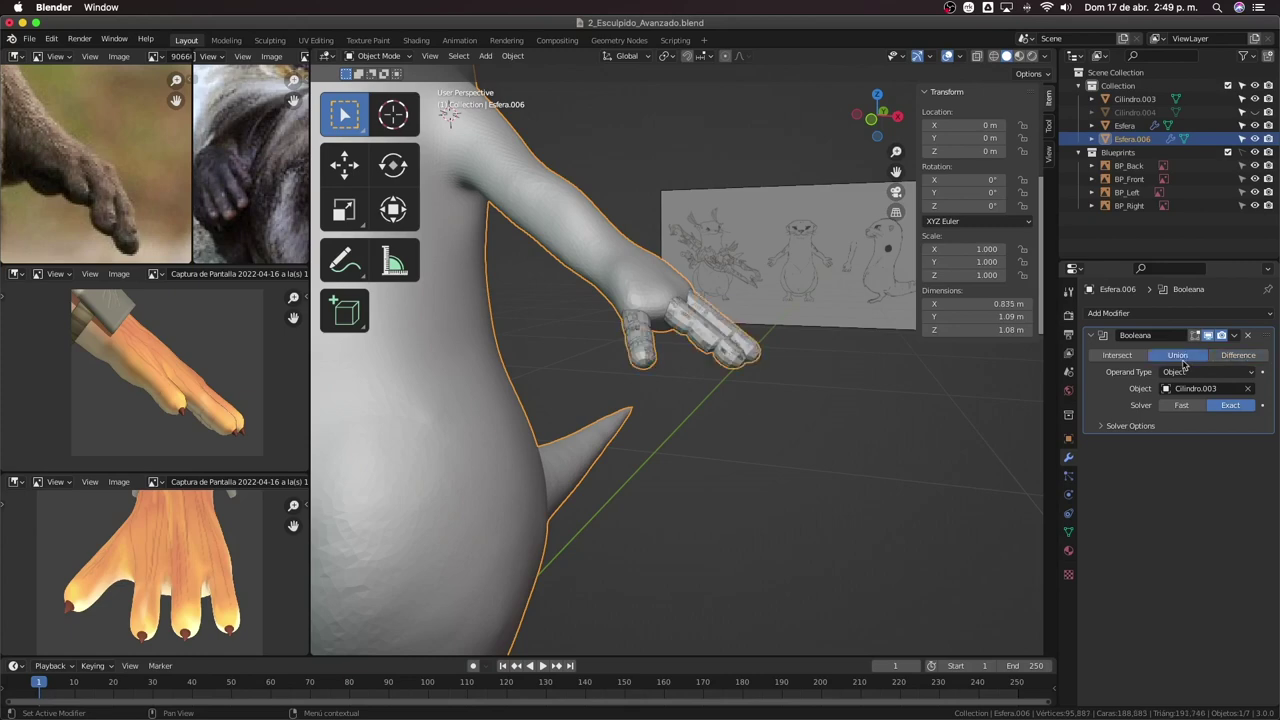
click(1235, 336)
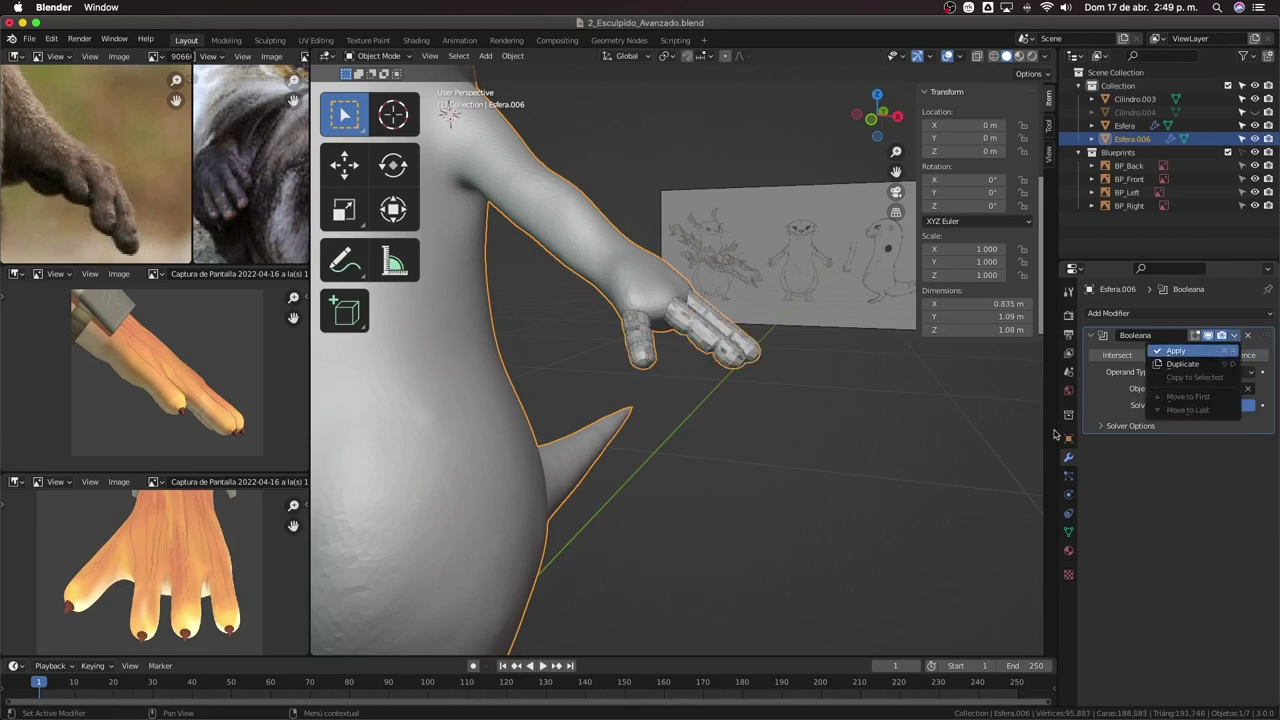
key(Return)
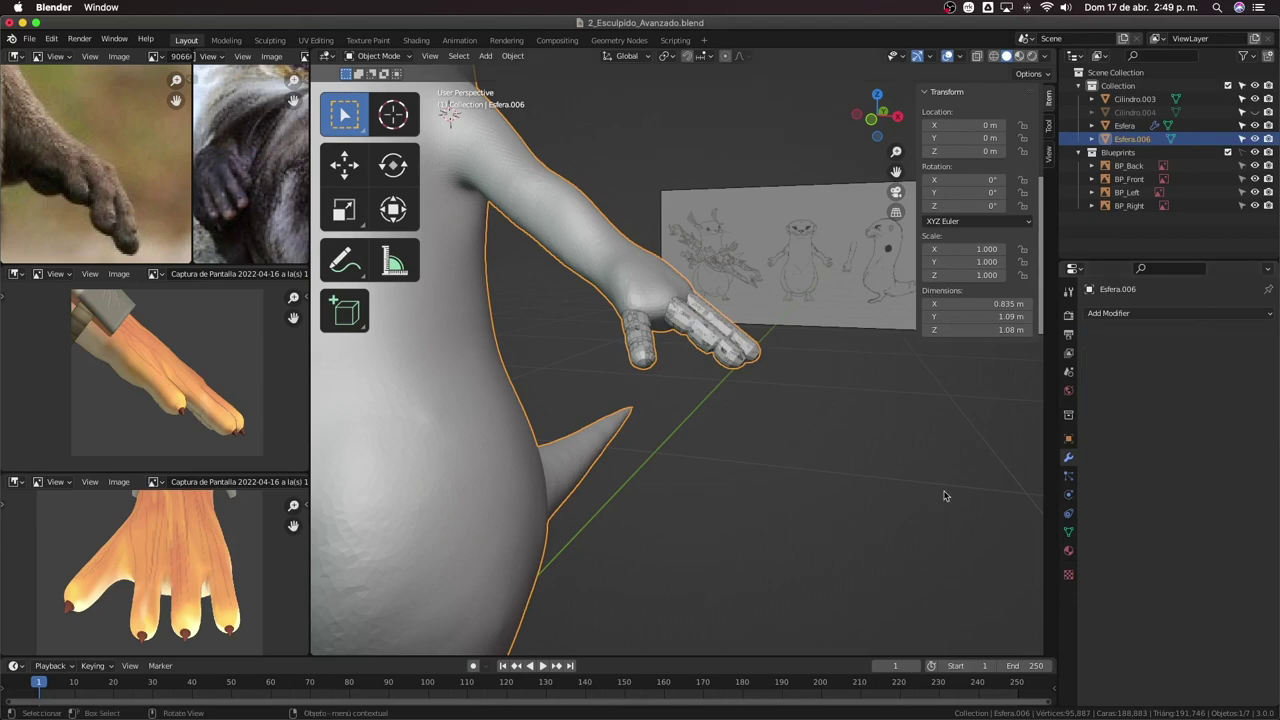
Delete the leftover Cilindro.003 finger object and reselect the otter body in front view.
click(727, 354)
key(Delete)
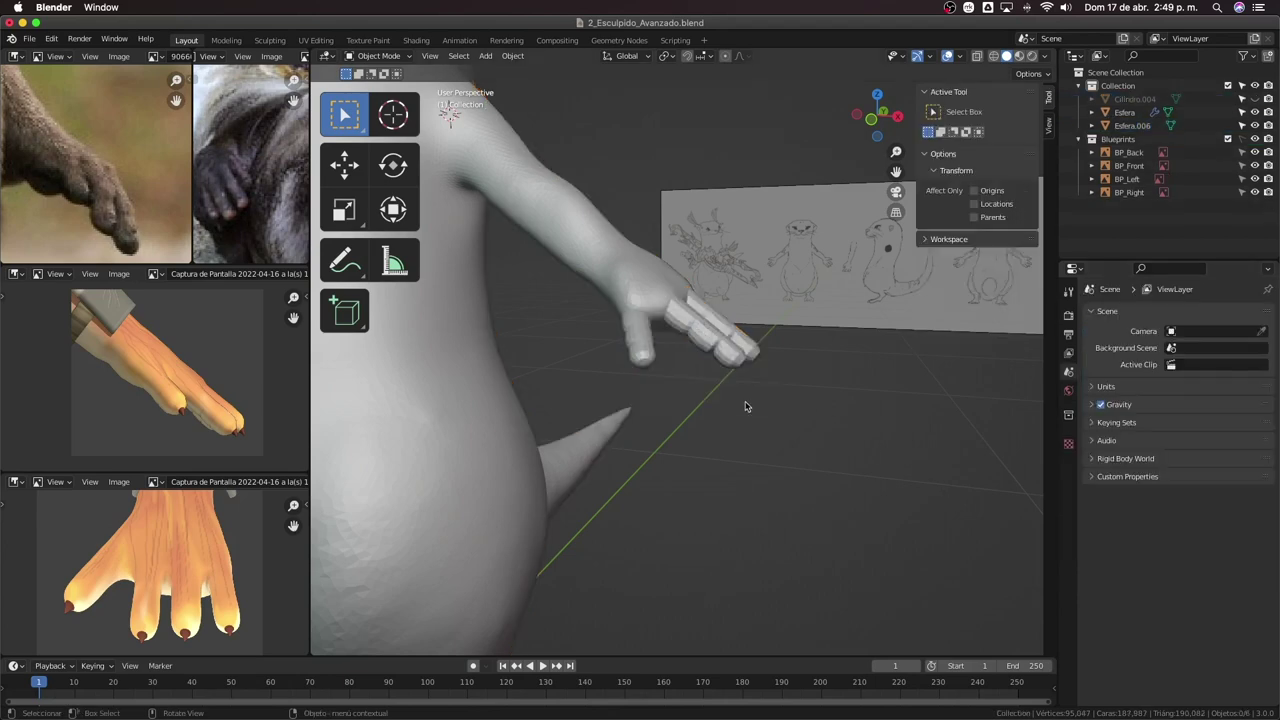
scroll(688, 526, down, 3)
scroll(674, 460, down, 2)
key(KP_1)
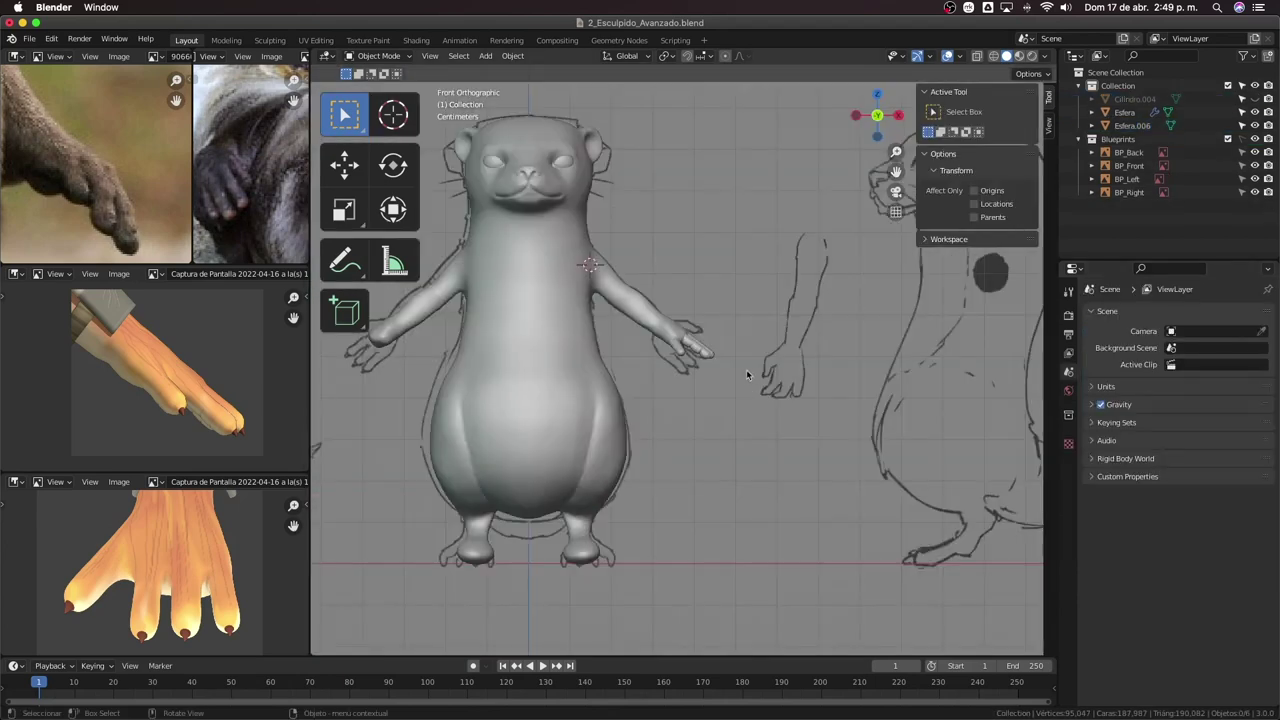
scroll(717, 363, up, 1)
scroll(800, 312, up, 3)
scroll(801, 311, down, 2)
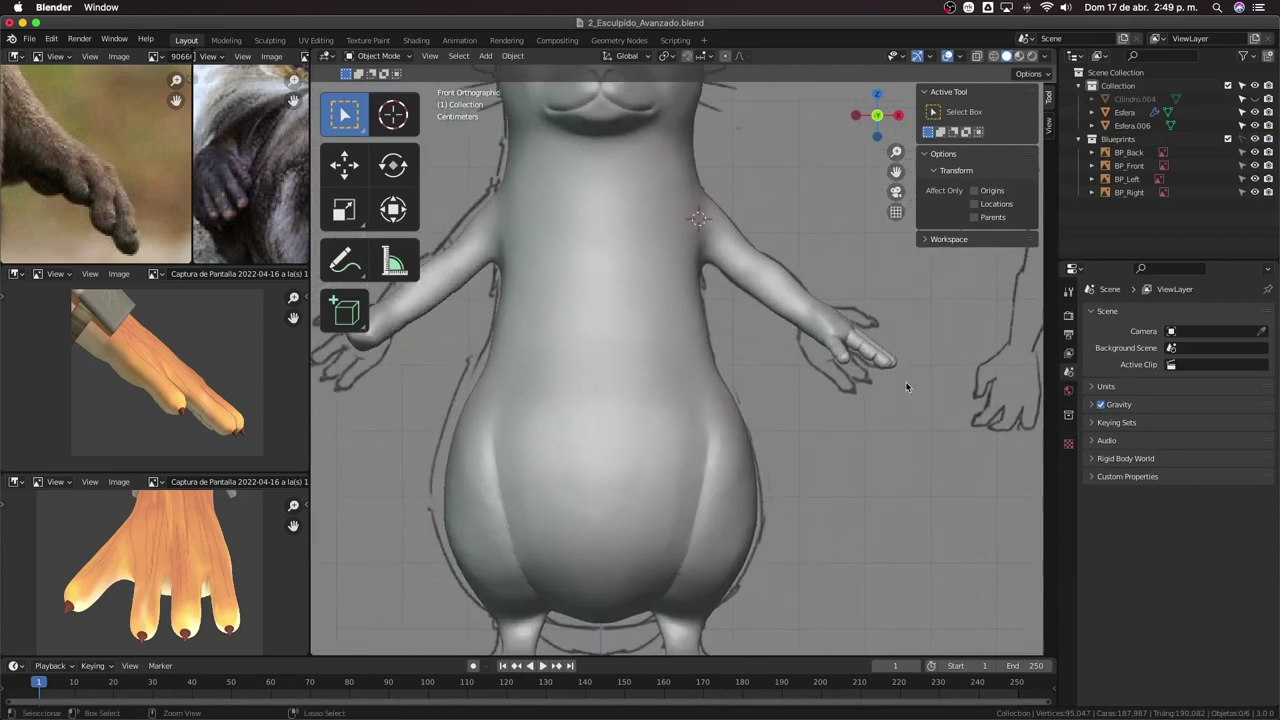
scroll(808, 310, down, 1)
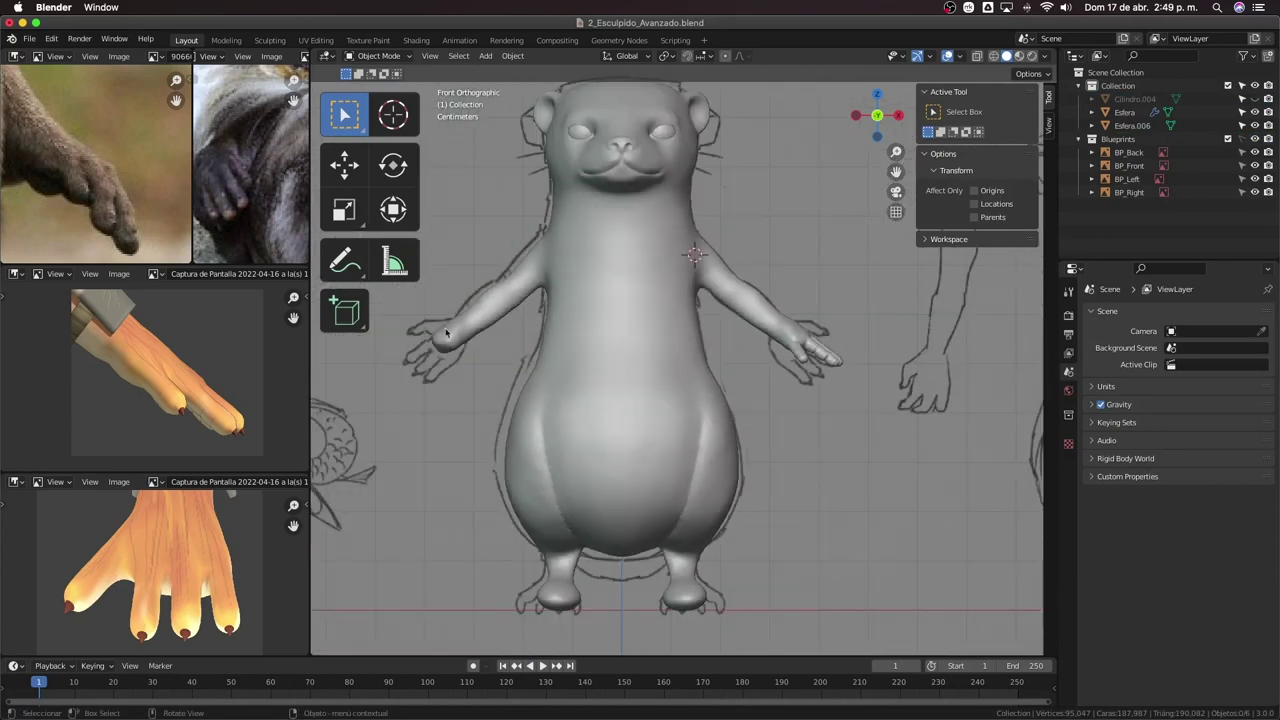
click(753, 310)
Put Esfera.006 into Sculpt Mode and initialize its face sets By Loose Parts.
key(ctrl+Tab)
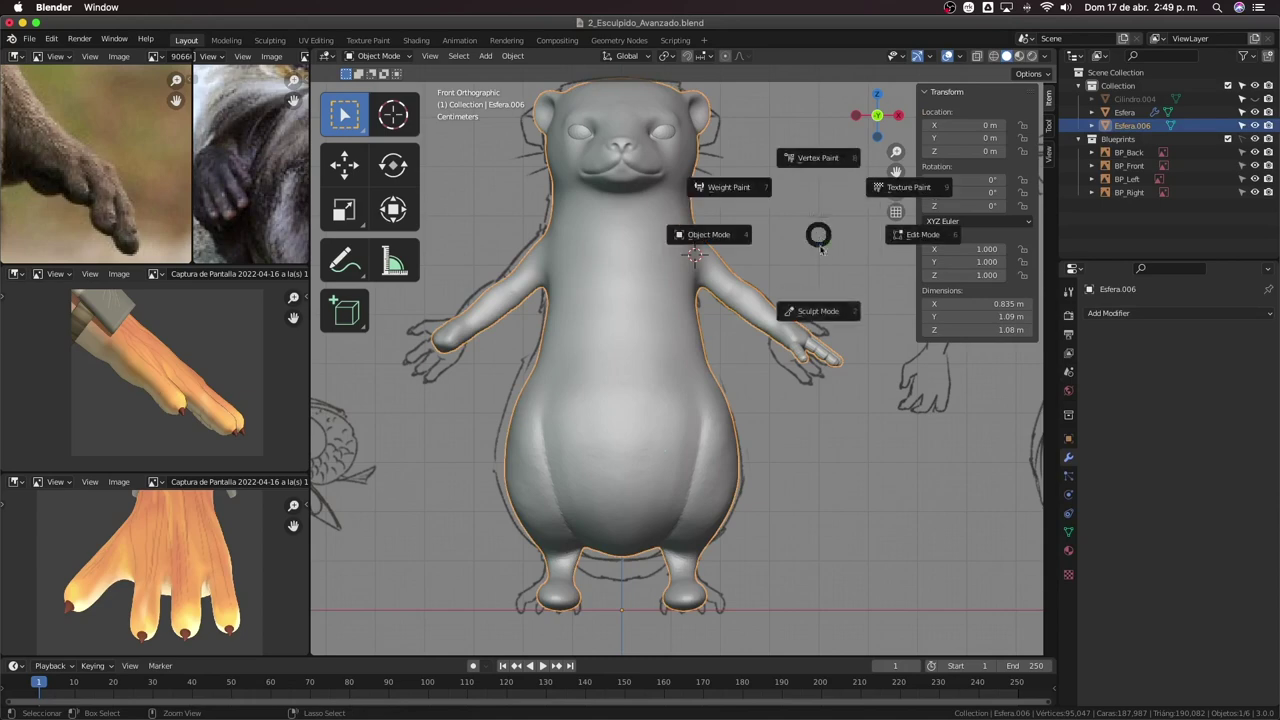
click(820, 308)
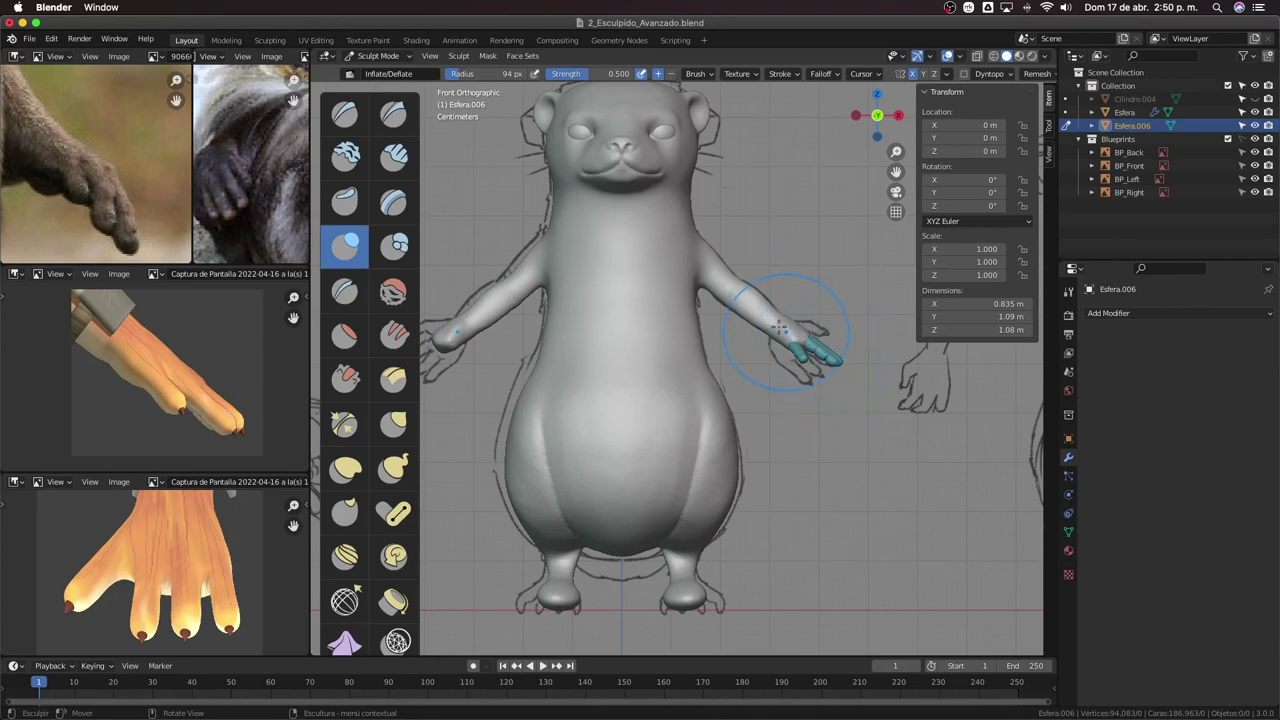
click(522, 55)
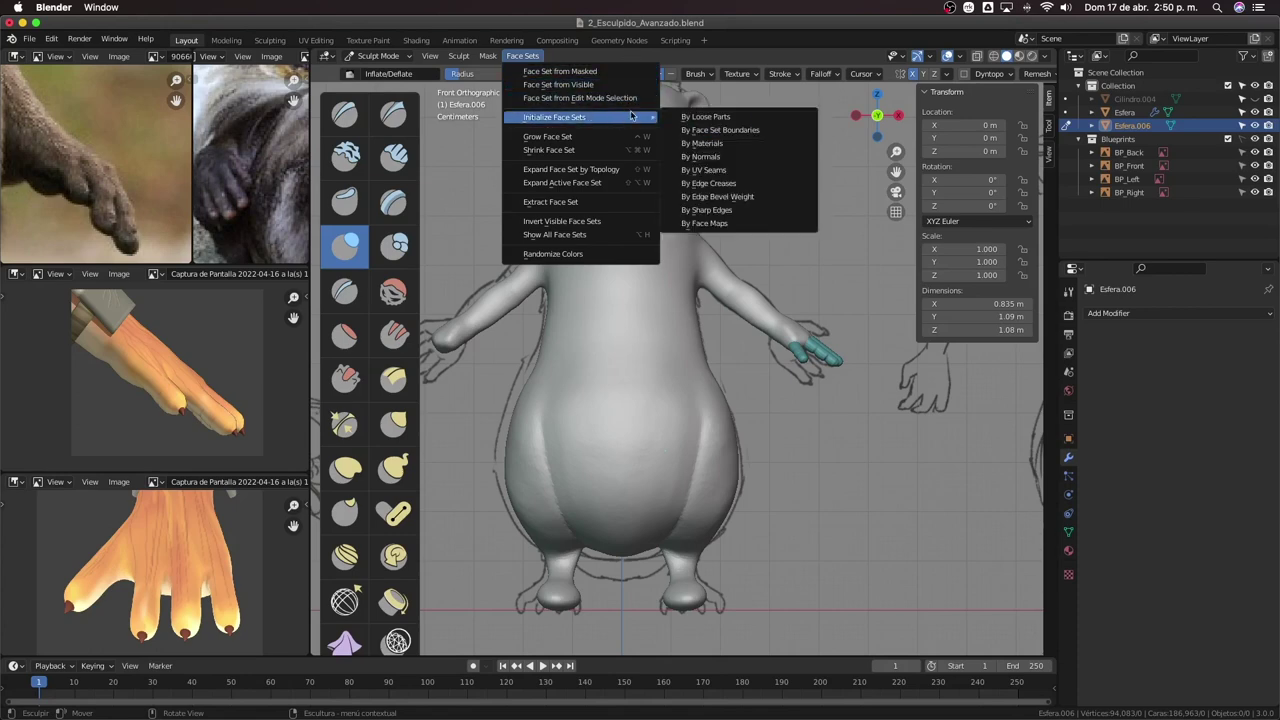
mouse_move(555, 117)
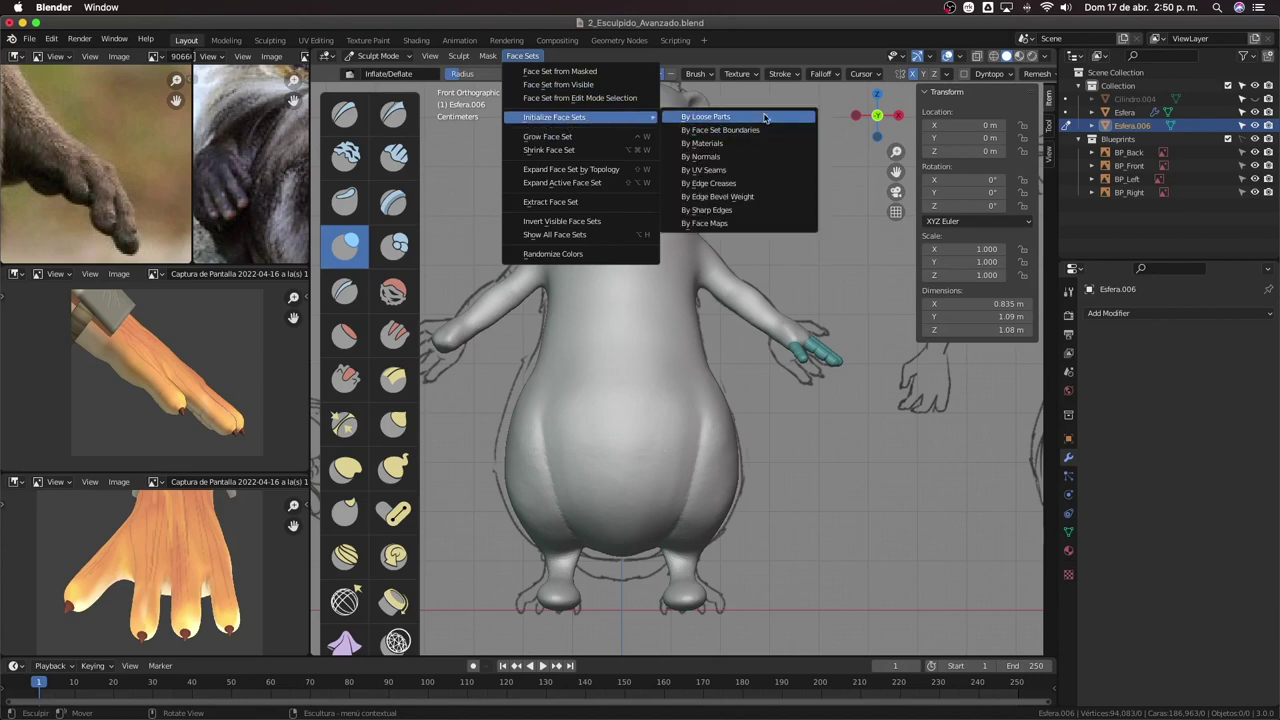
click(766, 118)
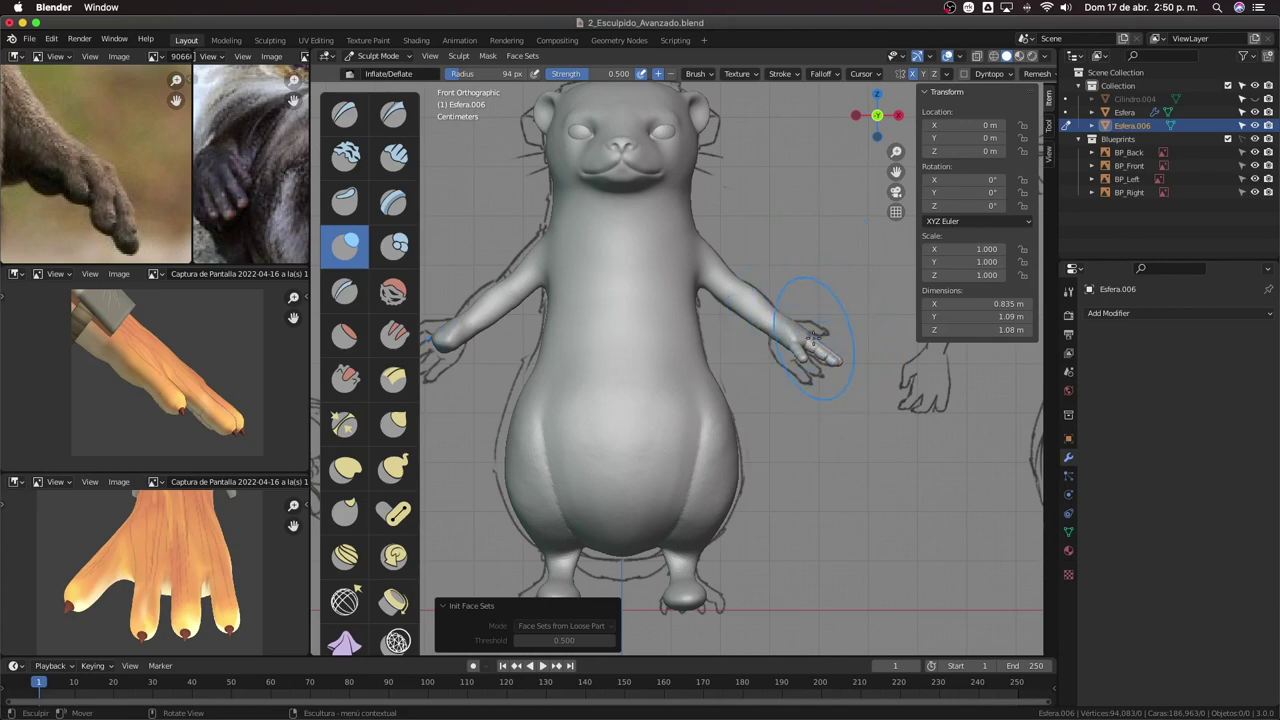
Enable X mirroring and apply Symmetrize to the otter mesh.
click(913, 76)
click(948, 76)
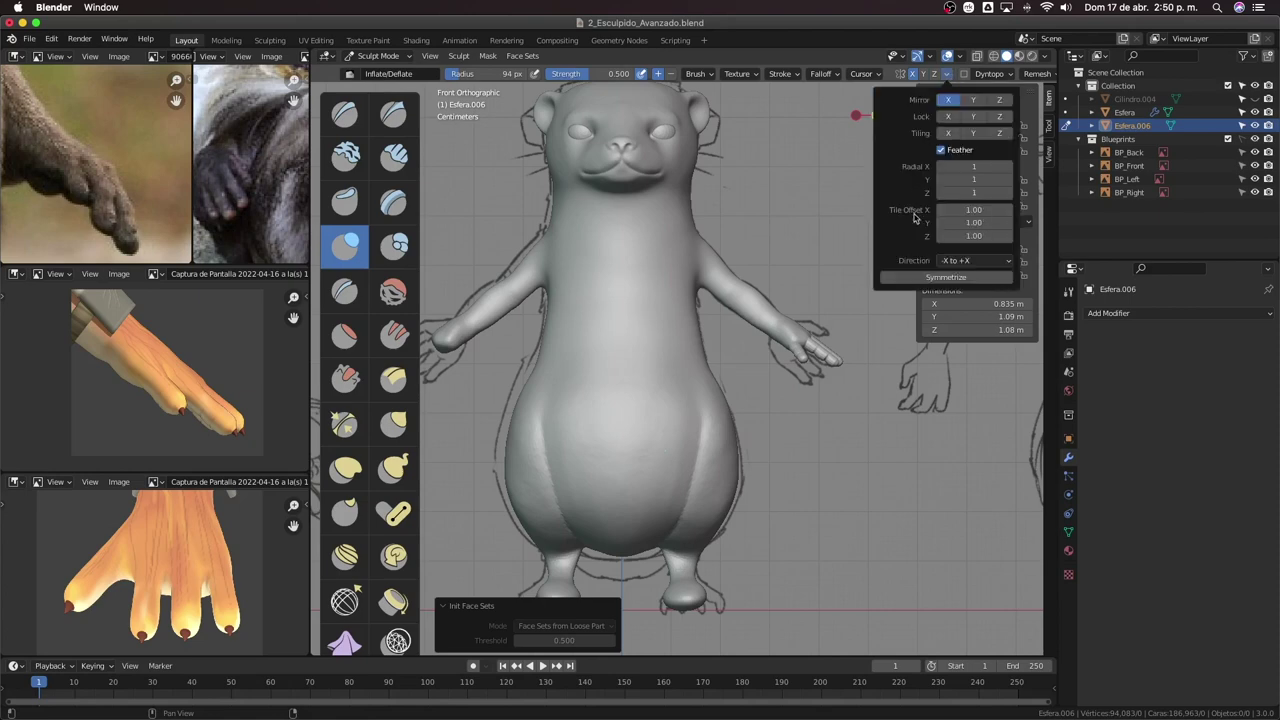
click(951, 278)
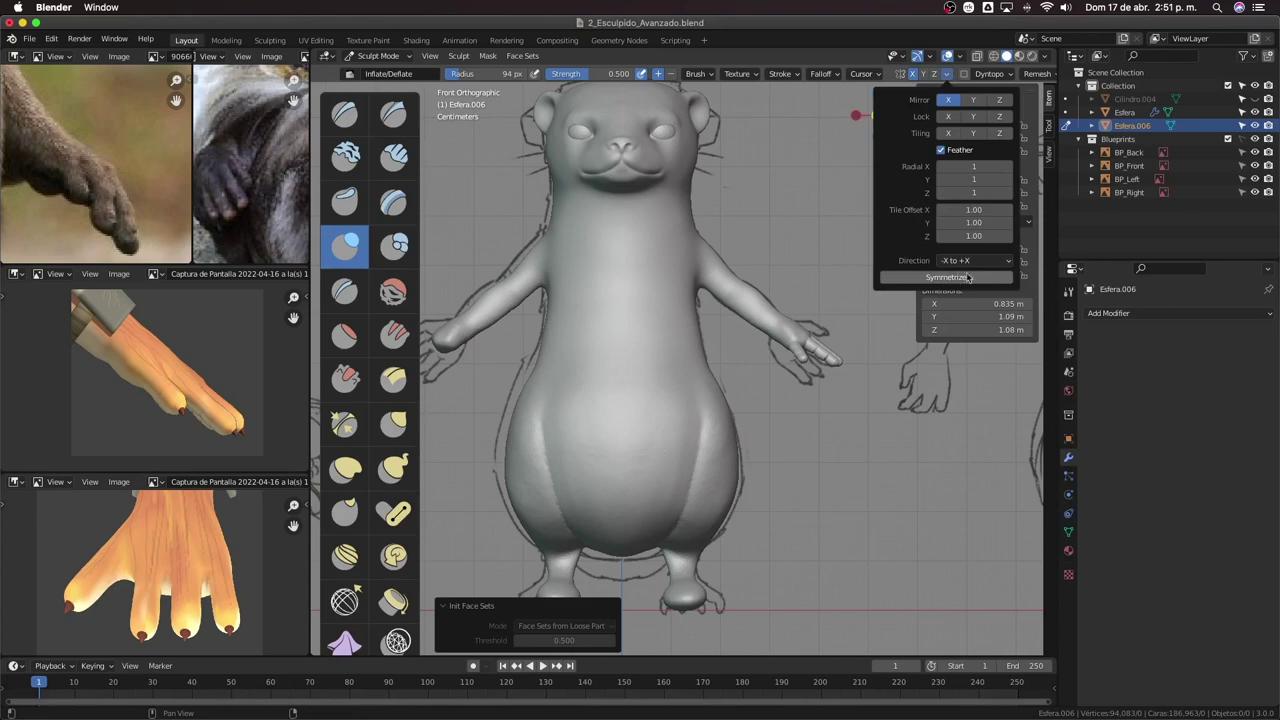
click(968, 278)
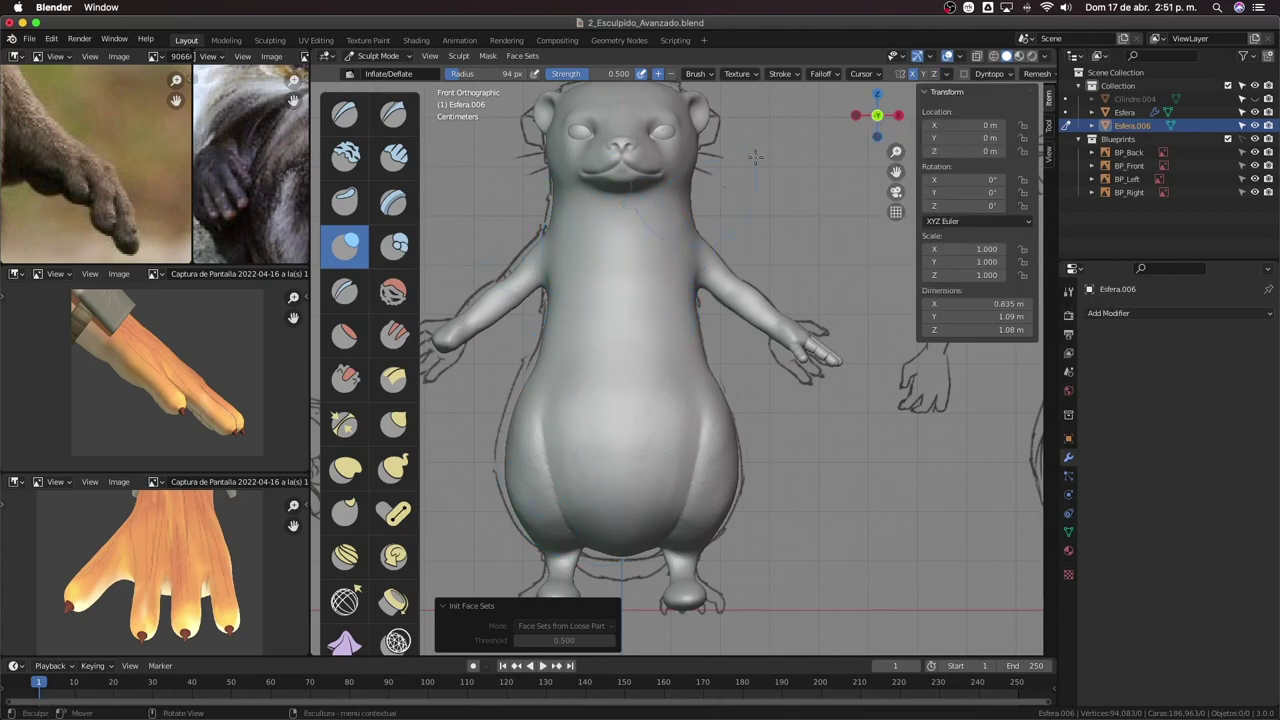
Set the Symmetrize direction to +X to -X and orbit to check the matching hands.
click(952, 75)
click(946, 74)
click(975, 260)
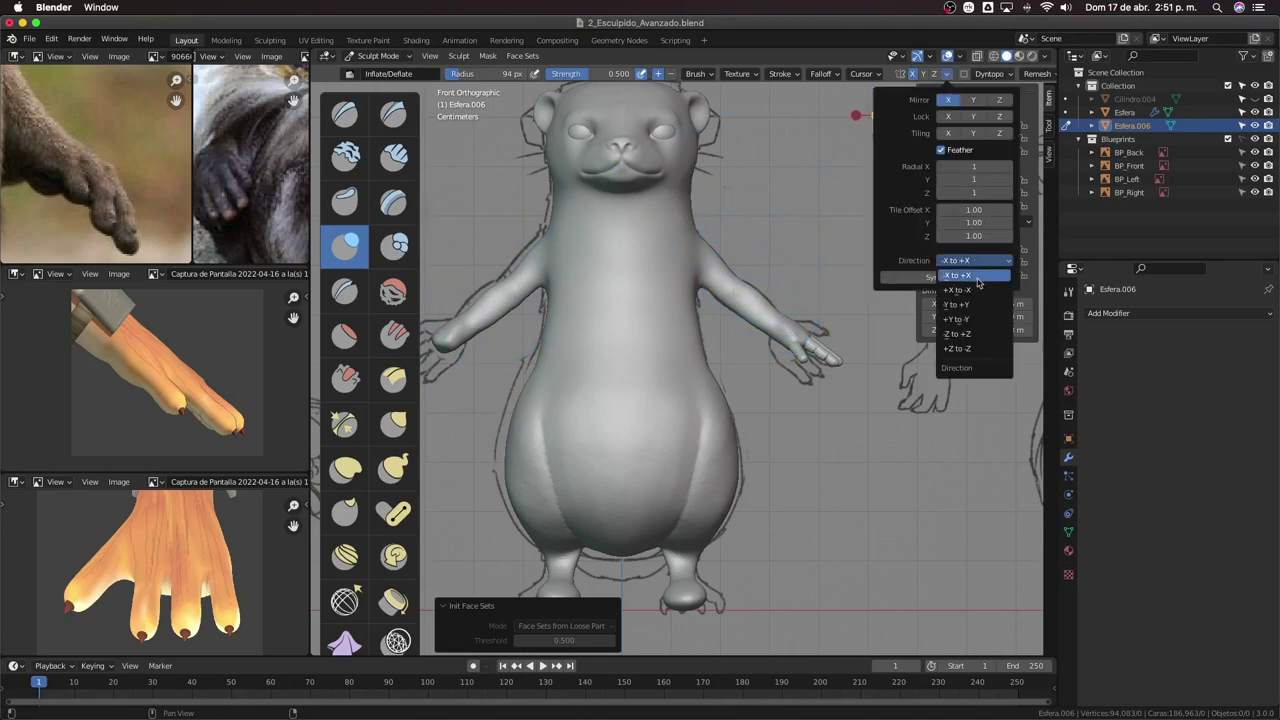
click(973, 291)
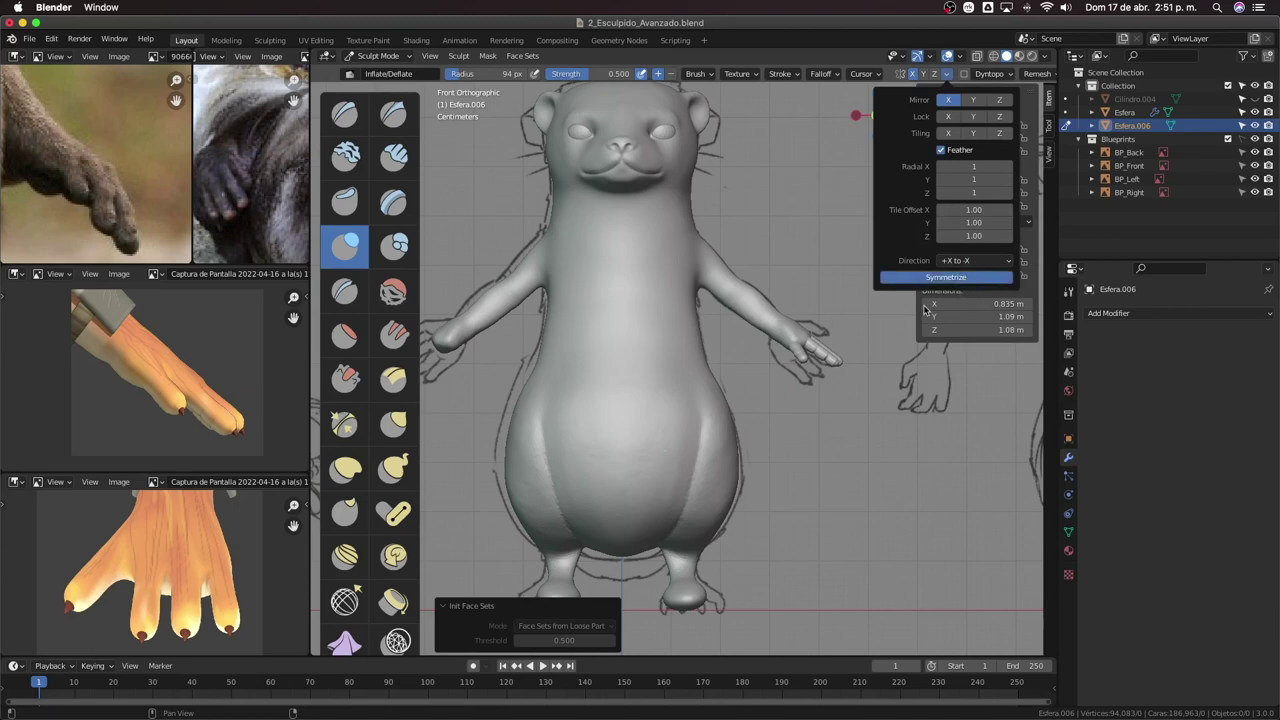
mouse_move(926, 308)
middle_down()
mouse_move(807, 337)
mouse_move(721, 432)
mouse_move(716, 458)
mouse_move(716, 404)
middle_up()
Enable dynamic topology, confirming the warning, and frame the fingers from below.
scroll(772, 285, up, 5)
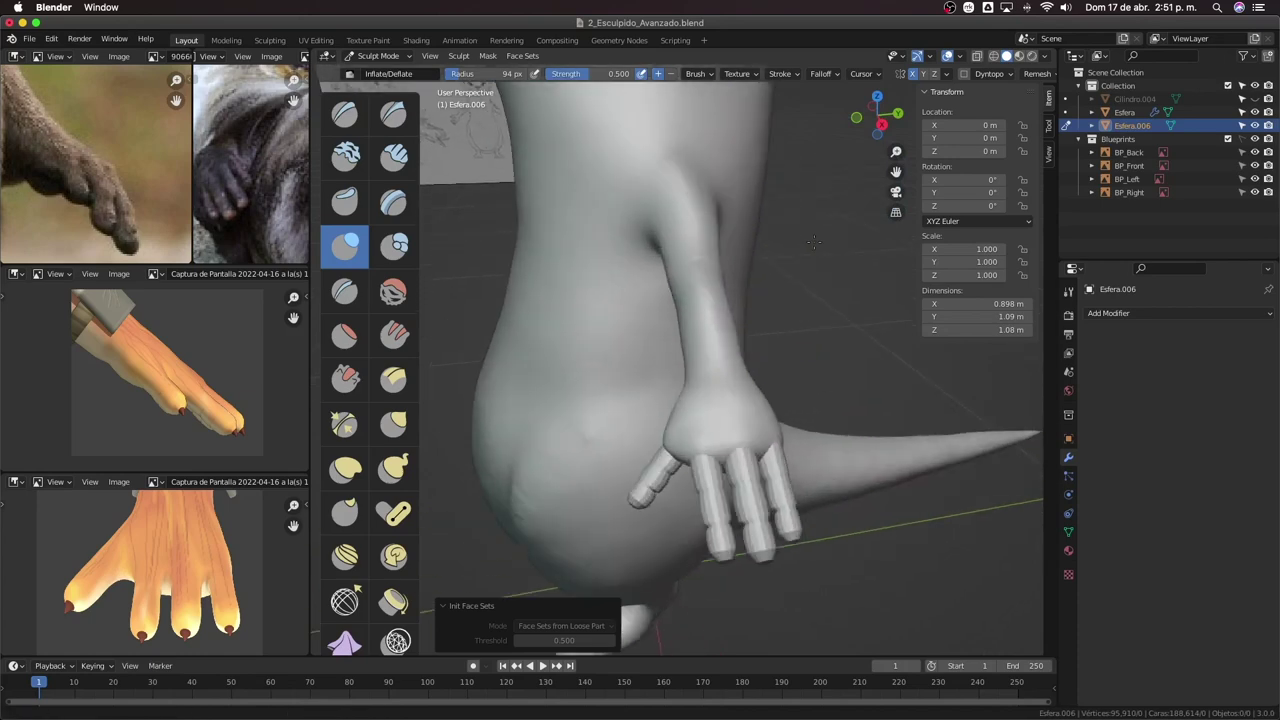
click(964, 75)
click(928, 111)
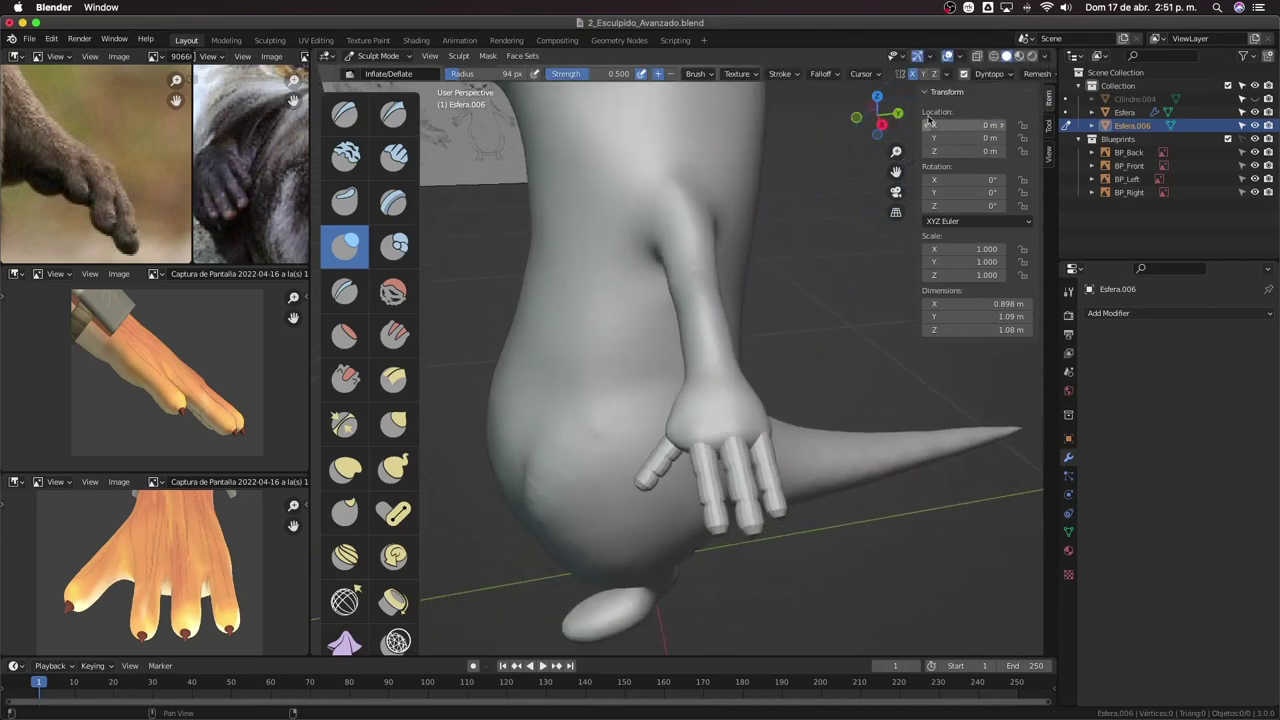
scroll(749, 414, up, 3)
scroll(709, 349, up, 3)
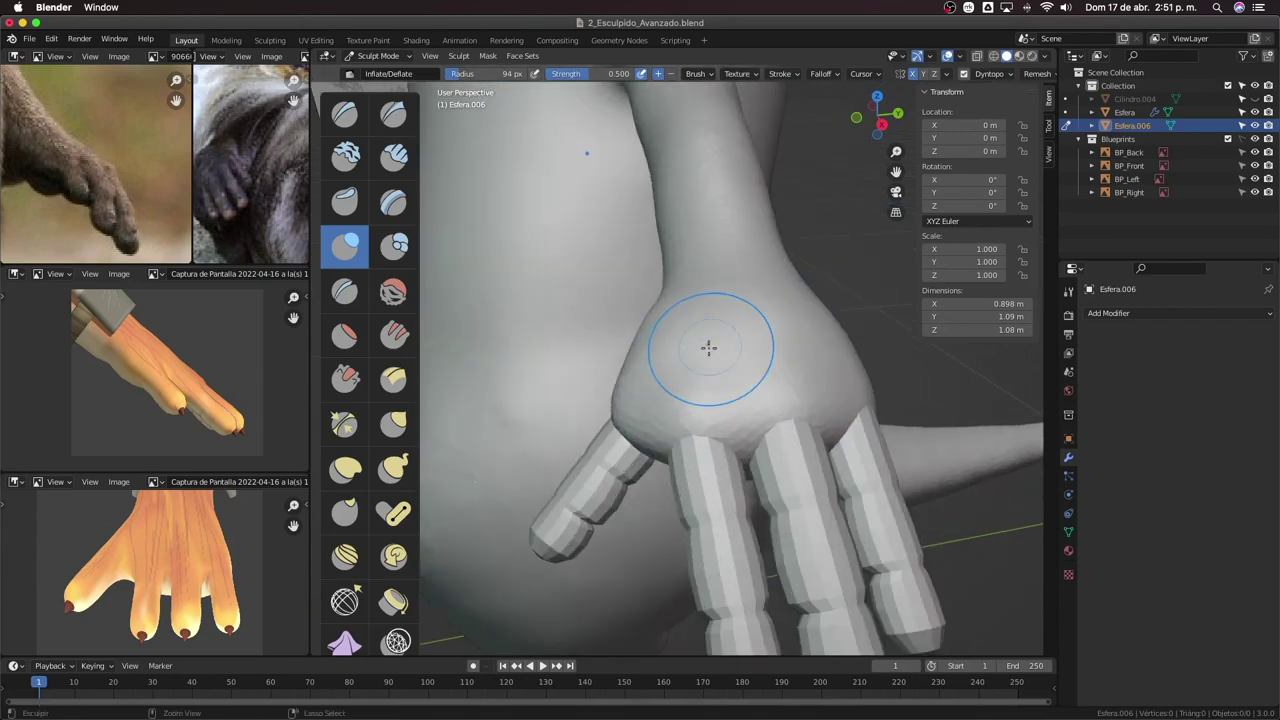
mouse_move(709, 349)
middle_down()
mouse_move(757, 400)
mouse_move(665, 374)
middle_up()
scroll(665, 374, down, 3)
scroll(390, 480, down, 4)
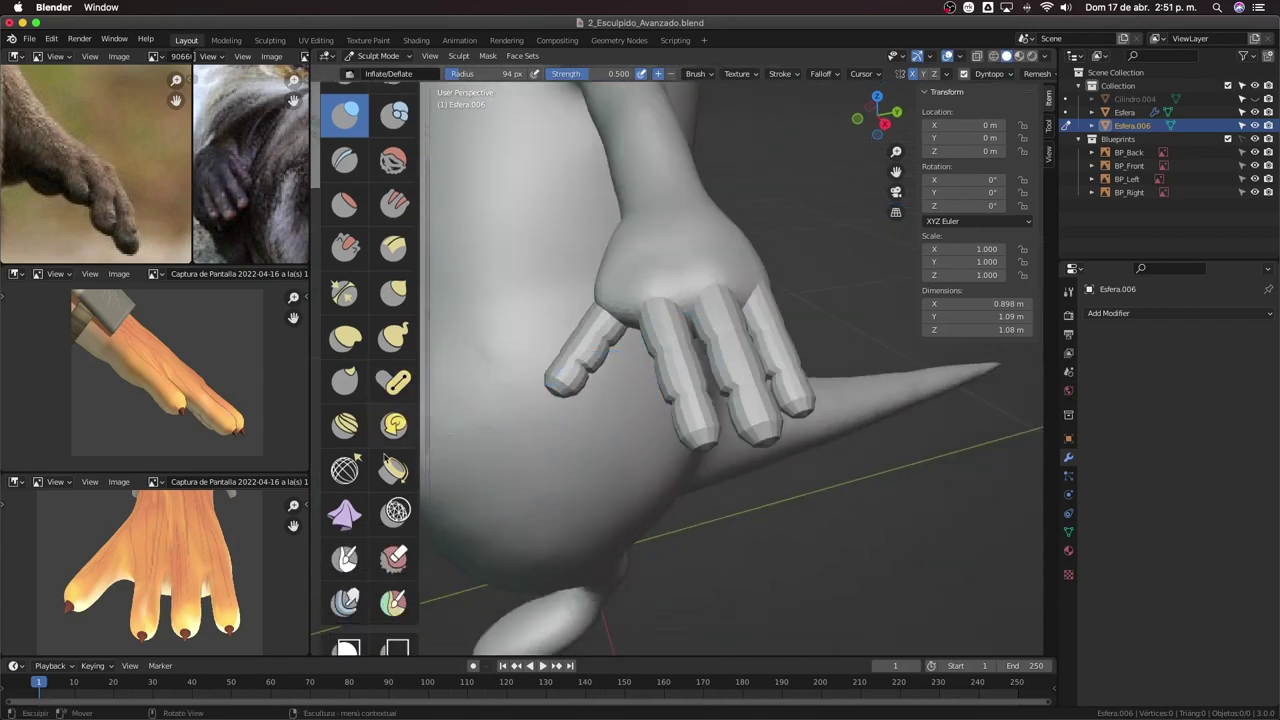
With the Simplify brush and wireframe shown, simplify the mesh along the fingers.
click(397, 510)
scroll(385, 440, up, 4)
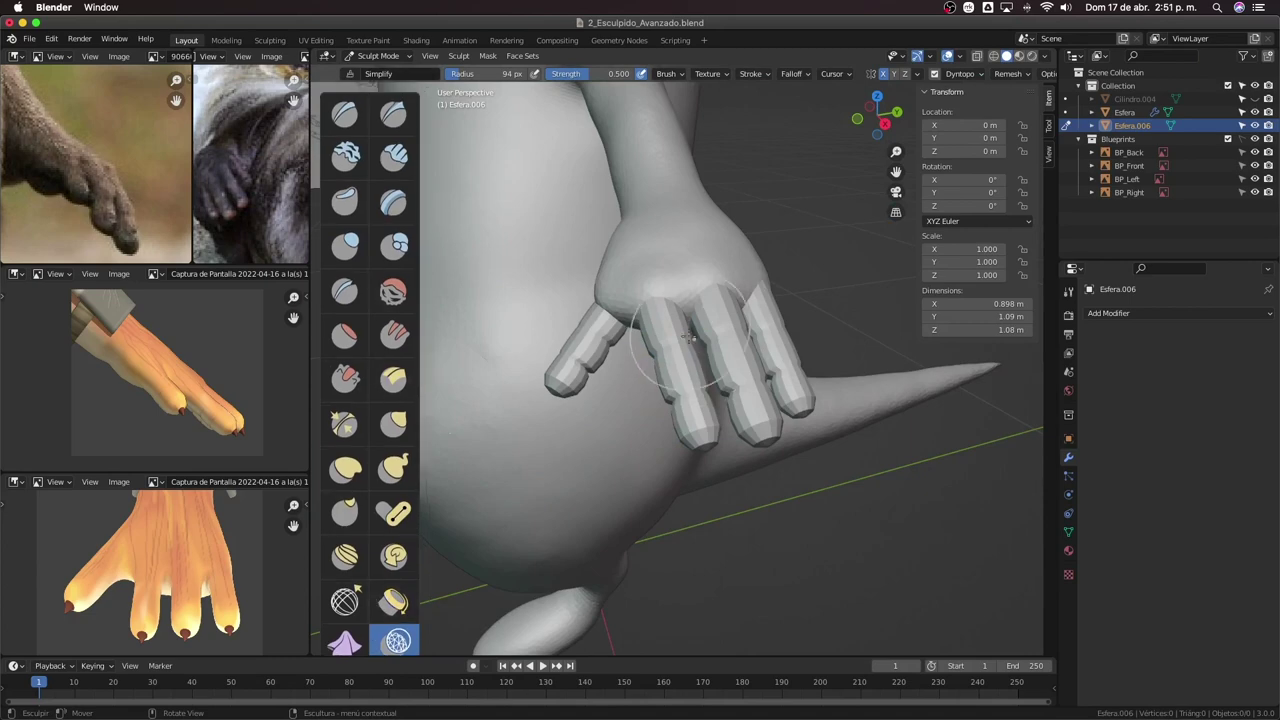
scroll(690, 338, up, 2)
scroll(690, 338, up, 2)
key(shift+z)
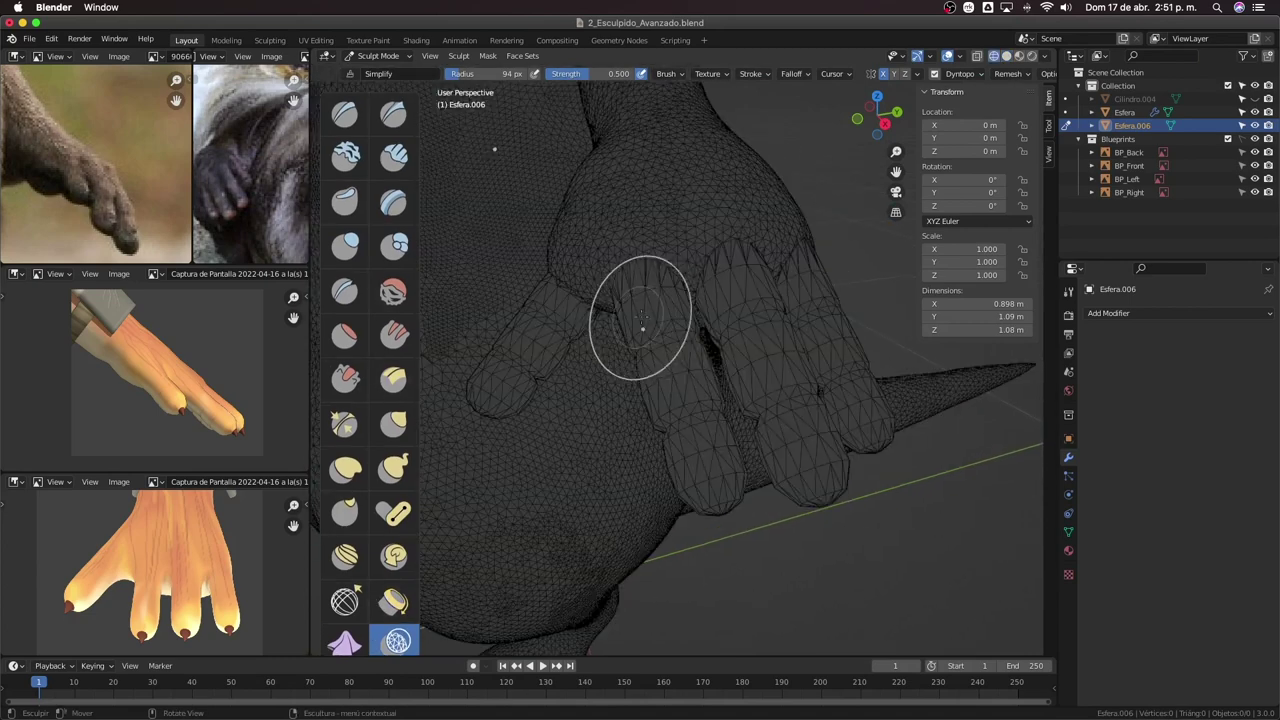
middle_drag(642, 318, 686, 337)
mouse_move(780, 329)
mouse_down()
mouse_move(870, 506)
mouse_move(686, 271)
mouse_move(606, 467)
mouse_up()
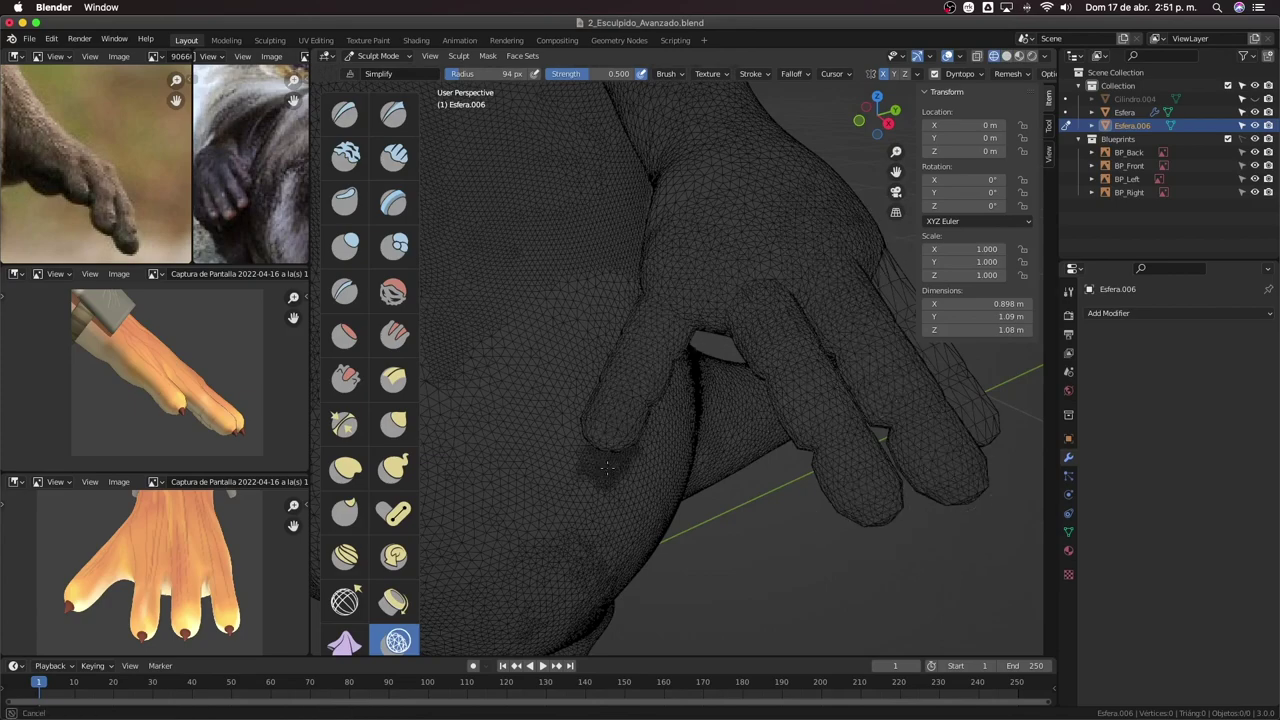
Orbit around the hand to inspect the simplified fingers from several angles.
middle_drag(606, 467, 771, 300)
scroll(676, 395, up, 3)
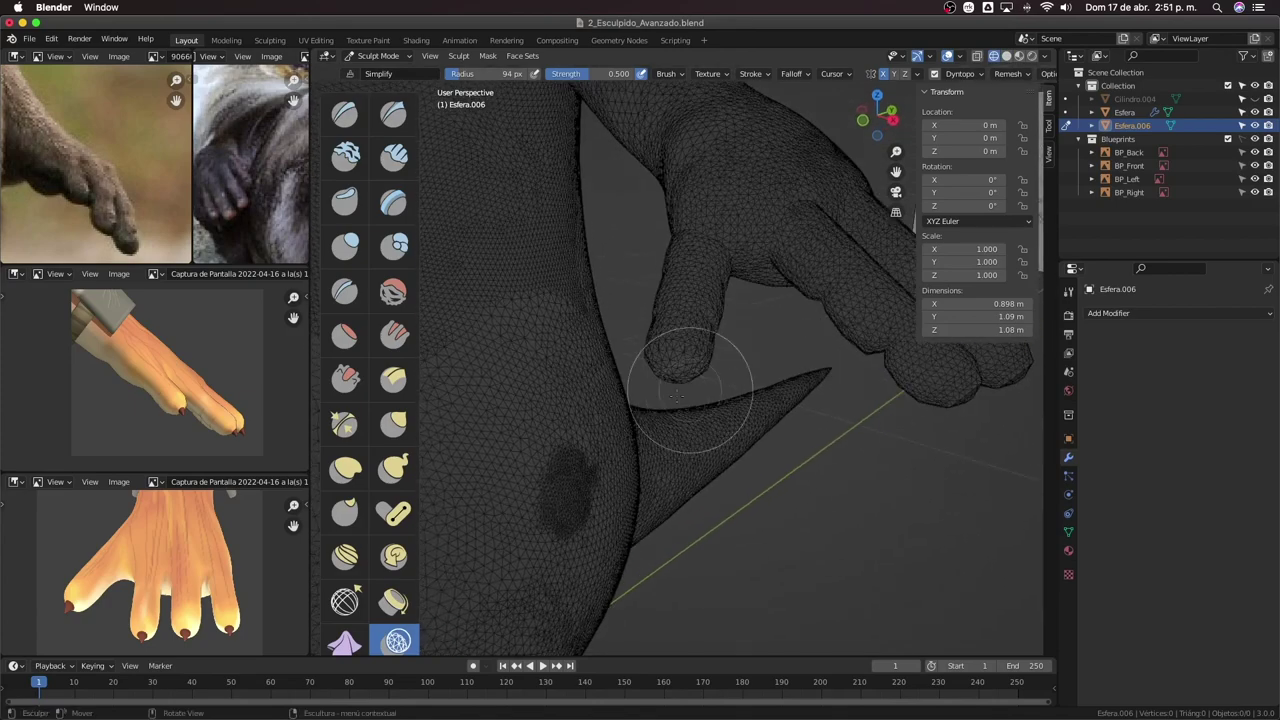
mouse_move(566, 500)
middle_down()
mouse_move(739, 265)
mouse_move(777, 300)
mouse_move(743, 447)
middle_up()
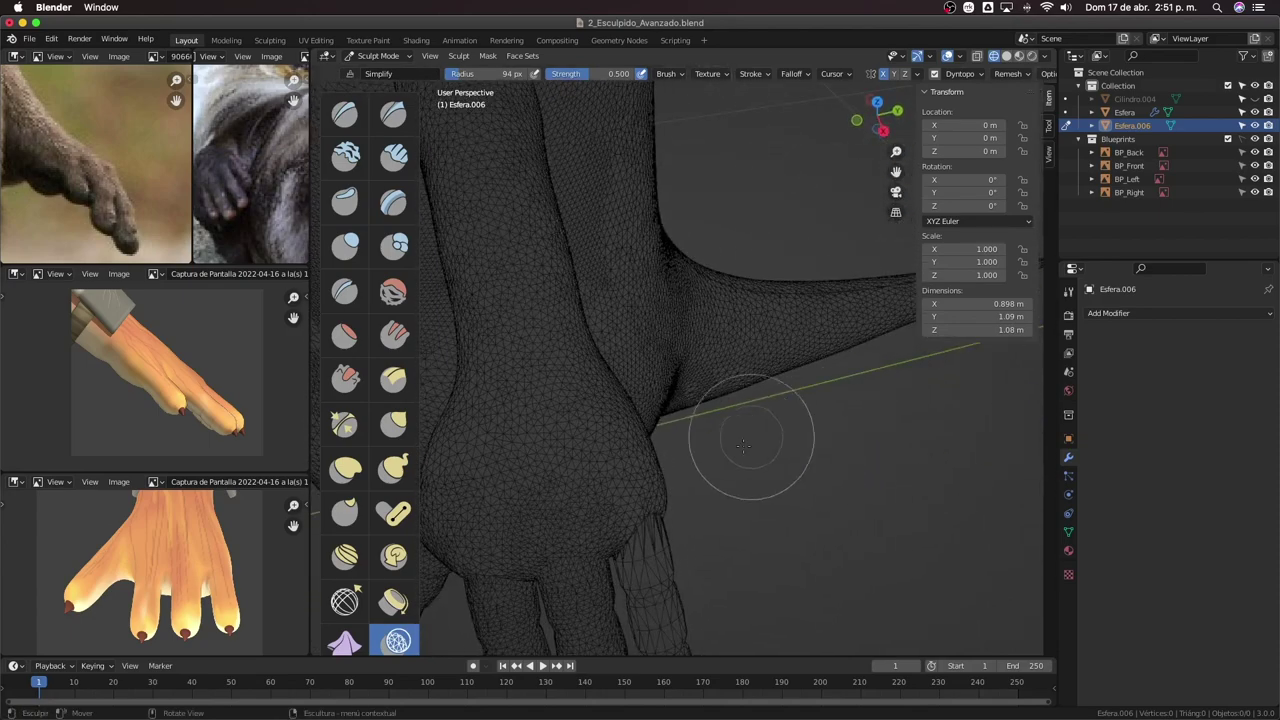
scroll(743, 447, down, 2)
scroll(760, 420, down, 2)
scroll(757, 443, down, 2)
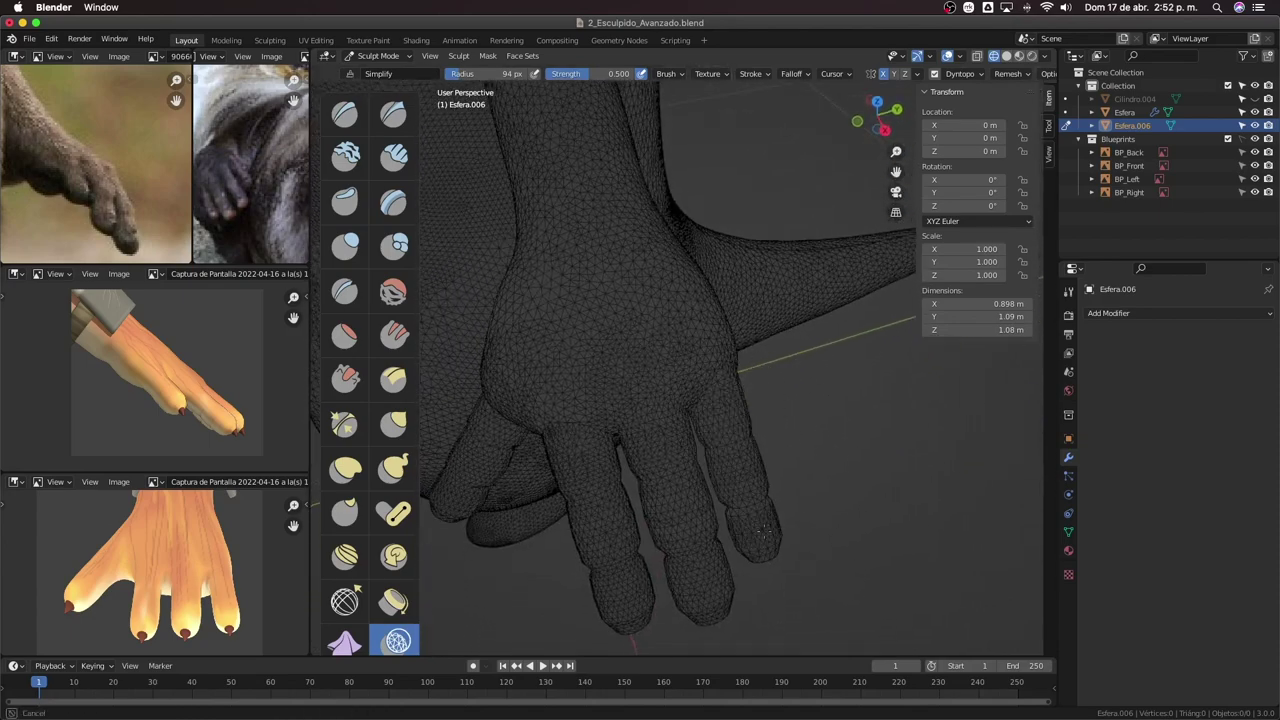
middle_drag(762, 533, 716, 235)
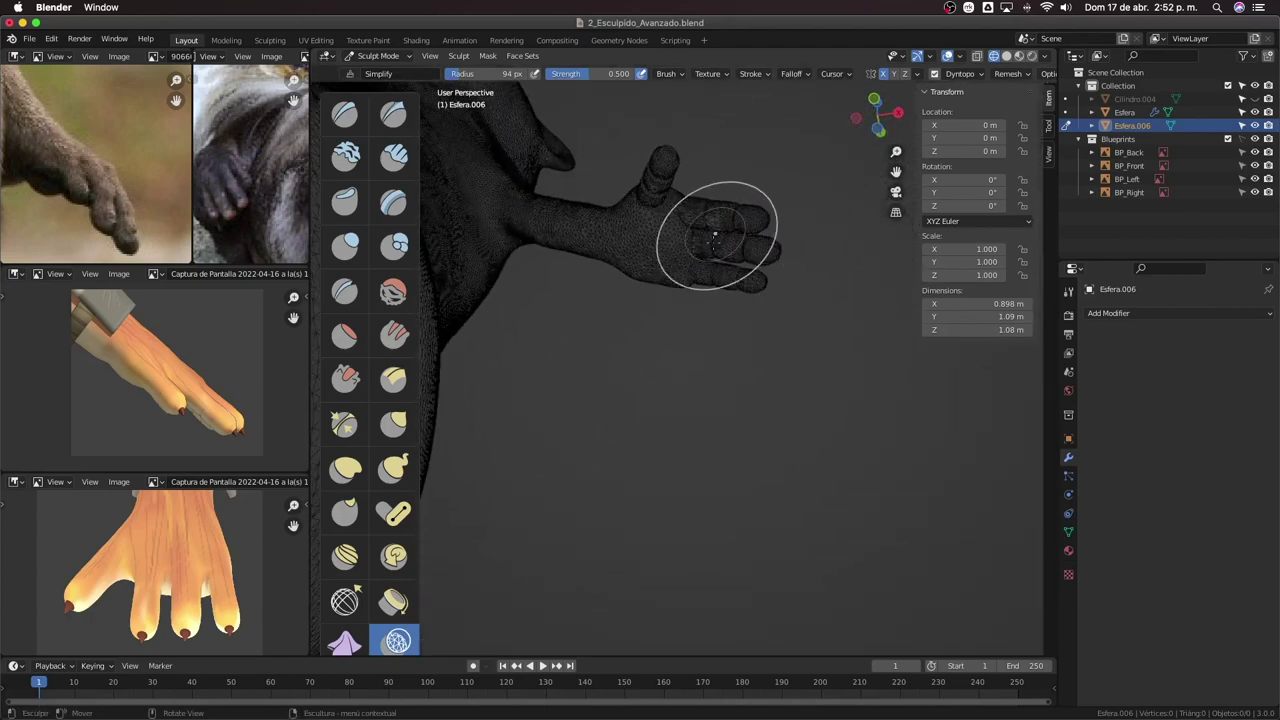
middle_drag(740, 256, 743, 206)
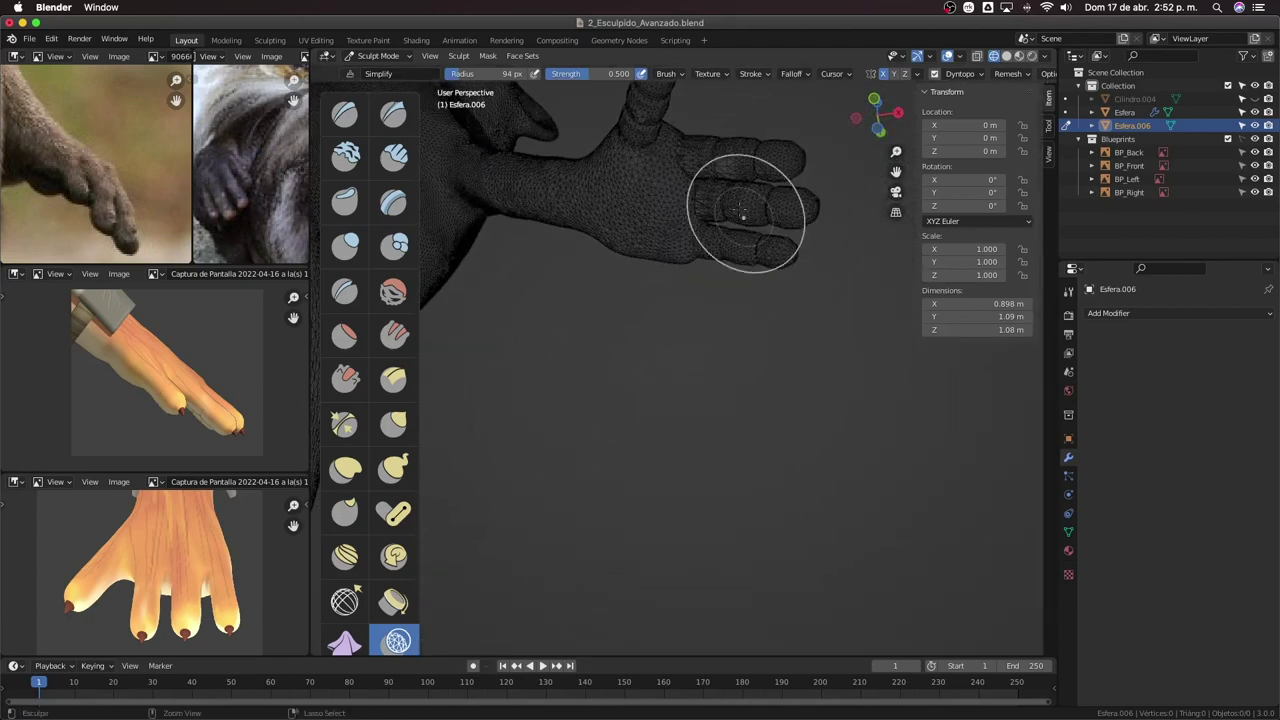
mouse_move(734, 163)
middle_down()
mouse_move(728, 331)
mouse_move(660, 395)
mouse_move(686, 386)
middle_up()
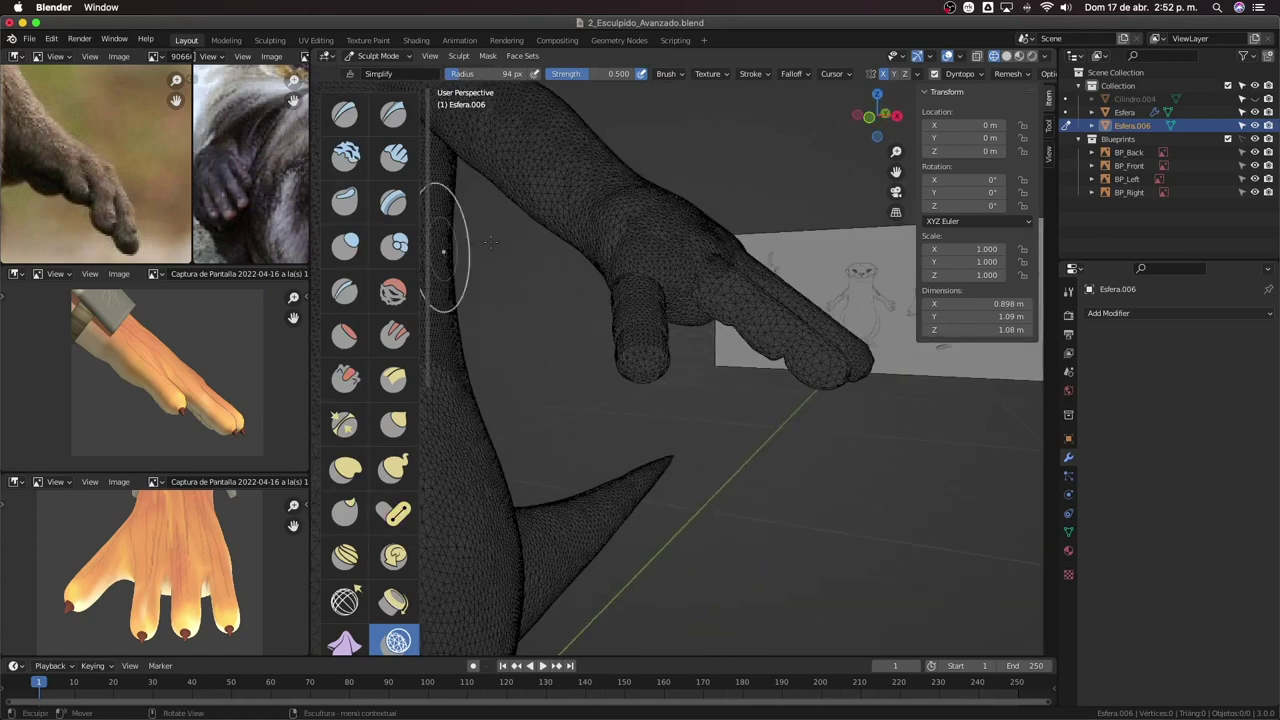
Set the remesh voxel size and remesh the otter.
key(r)
click(694, 286)
key(ctrl+r)
mouse_move(806, 292)
middle_down()
mouse_move(687, 337)
mouse_move(663, 468)
mouse_move(684, 344)
middle_up()
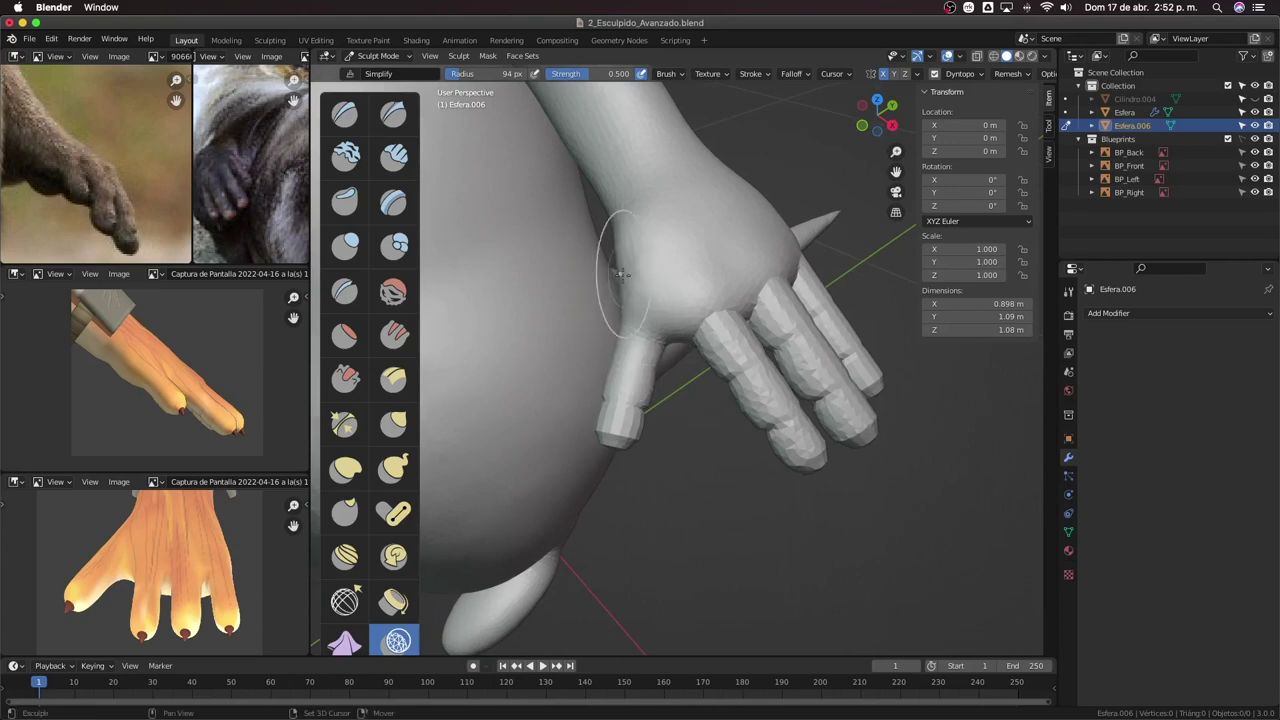
Pull up the surface between the thumb and fingers with a resized Grab brush.
middle_drag(620, 273, 681, 281)
middle_drag(658, 340, 614, 286)
scroll(662, 287, up, 2)
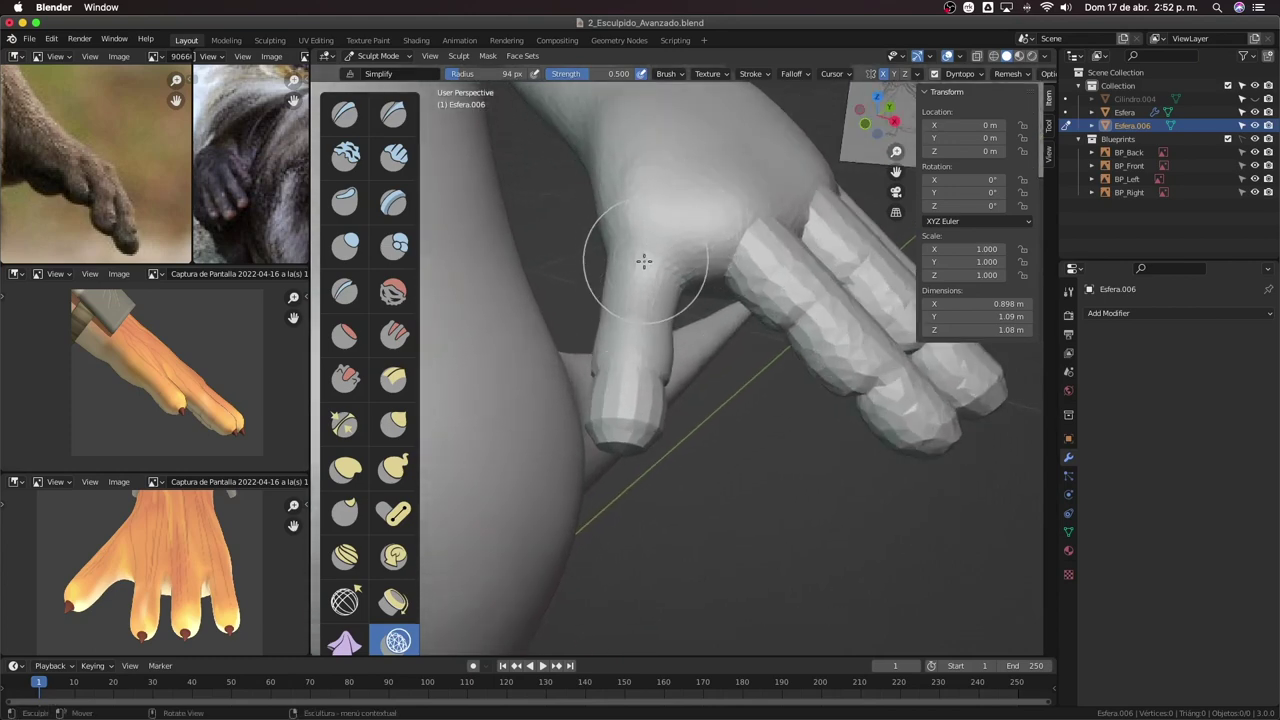
key(i)
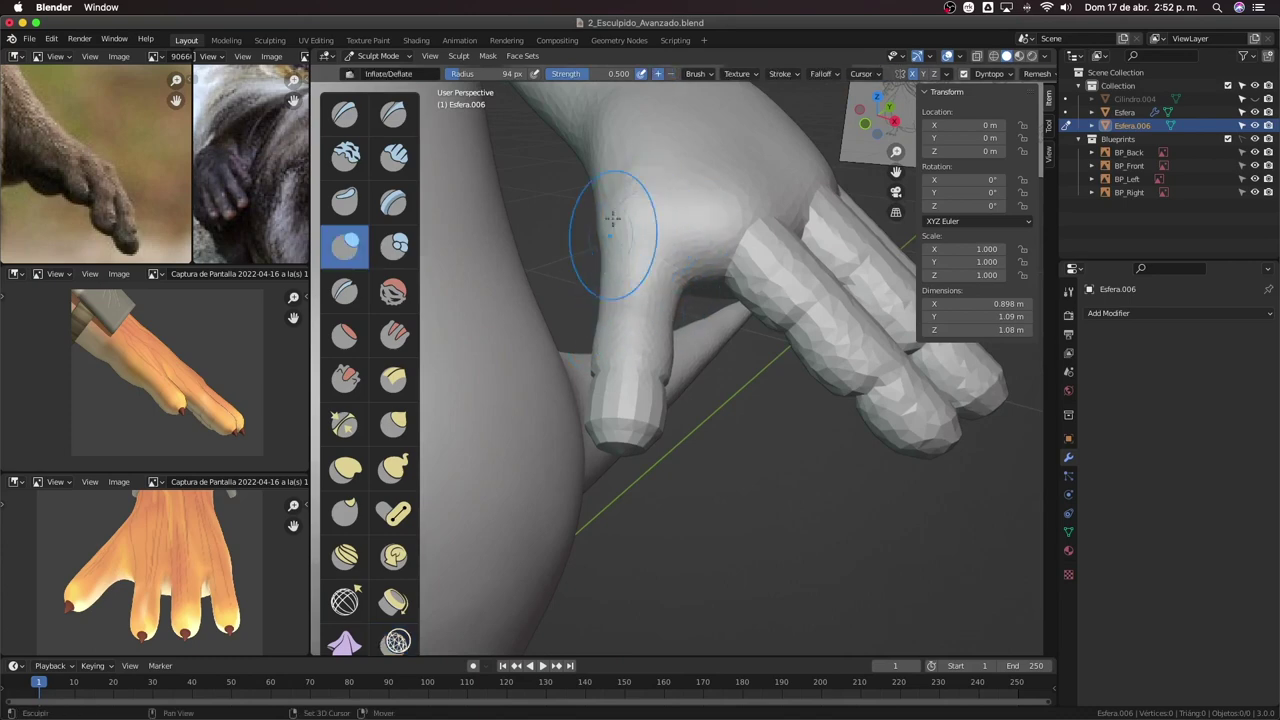
mouse_move(694, 208)
middle_down()
mouse_move(700, 186)
mouse_move(672, 235)
mouse_move(729, 314)
mouse_move(766, 329)
middle_up()
key(g)
key(f)
click(716, 248)
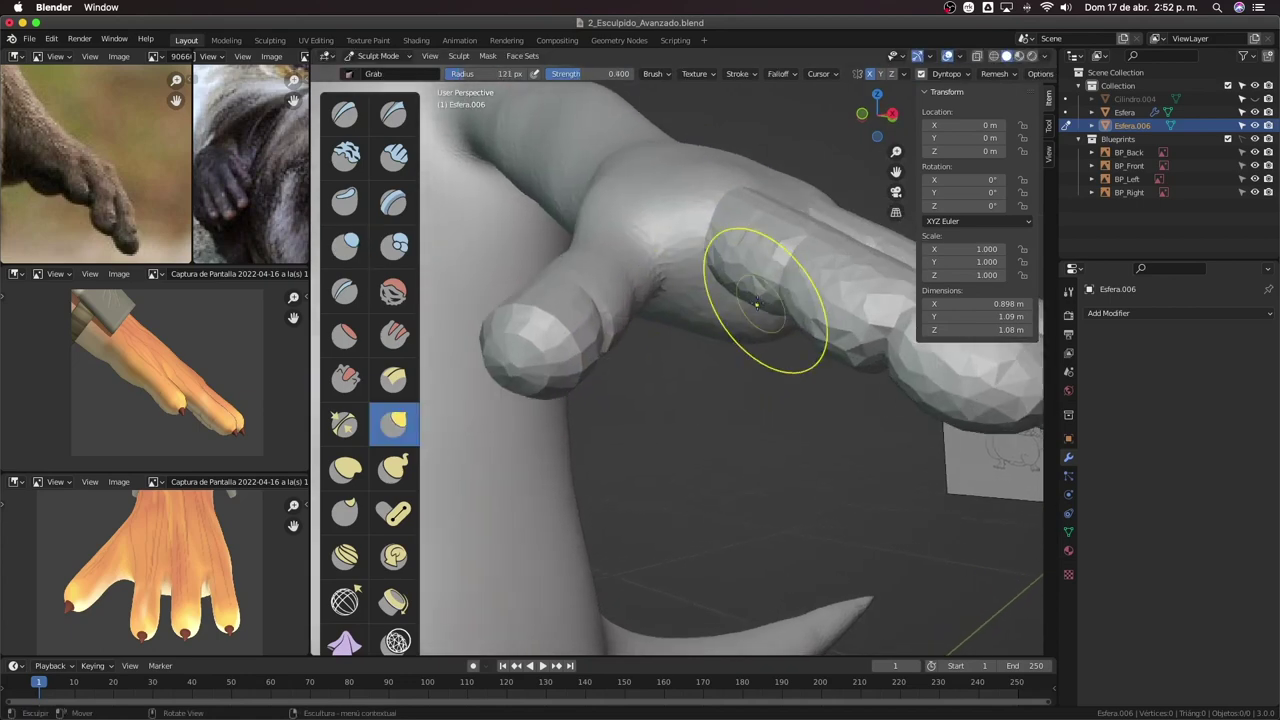
drag(708, 308, 680, 195)
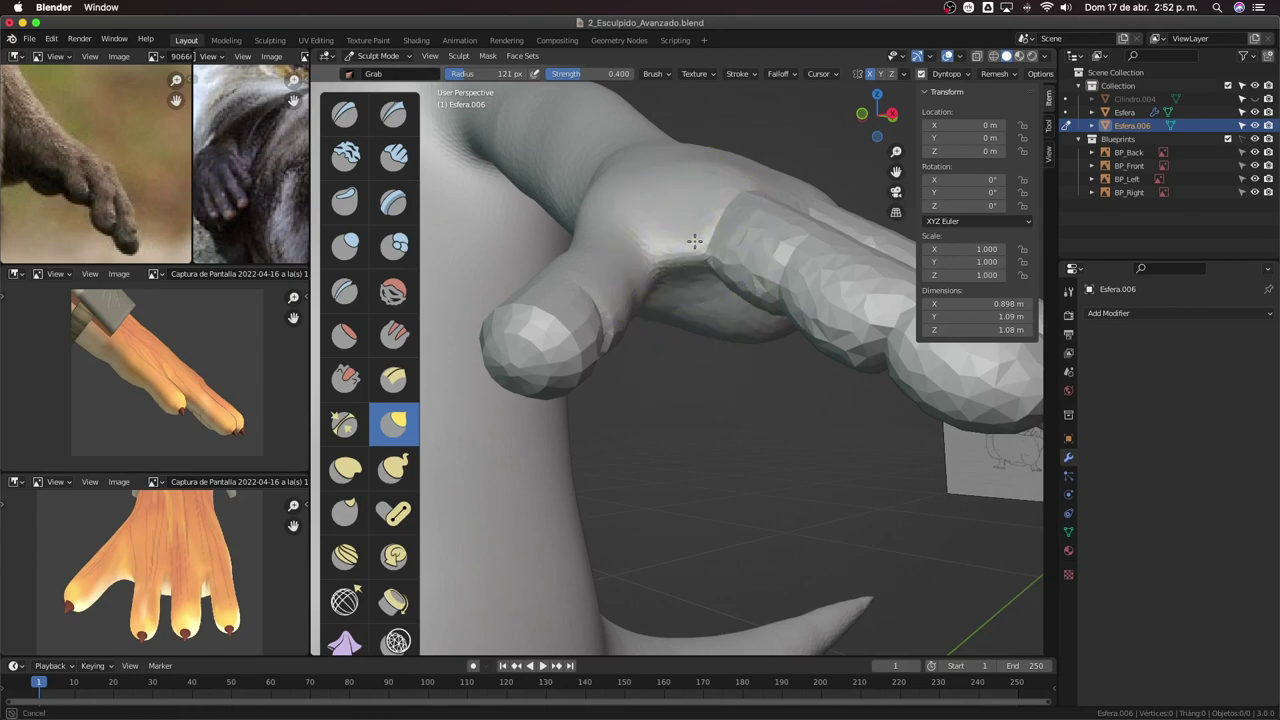
Orbit around the thumb and fingers to view the hand from the side and above.
mouse_move(667, 254)
middle_down()
mouse_move(714, 337)
mouse_move(700, 221)
mouse_move(690, 260)
mouse_move(700, 240)
mouse_move(630, 274)
mouse_move(693, 307)
mouse_move(745, 285)
mouse_move(731, 228)
mouse_move(686, 386)
mouse_move(694, 172)
mouse_move(691, 248)
middle_up()
scroll(686, 262, up, 2)
scroll(690, 258, up, 3)
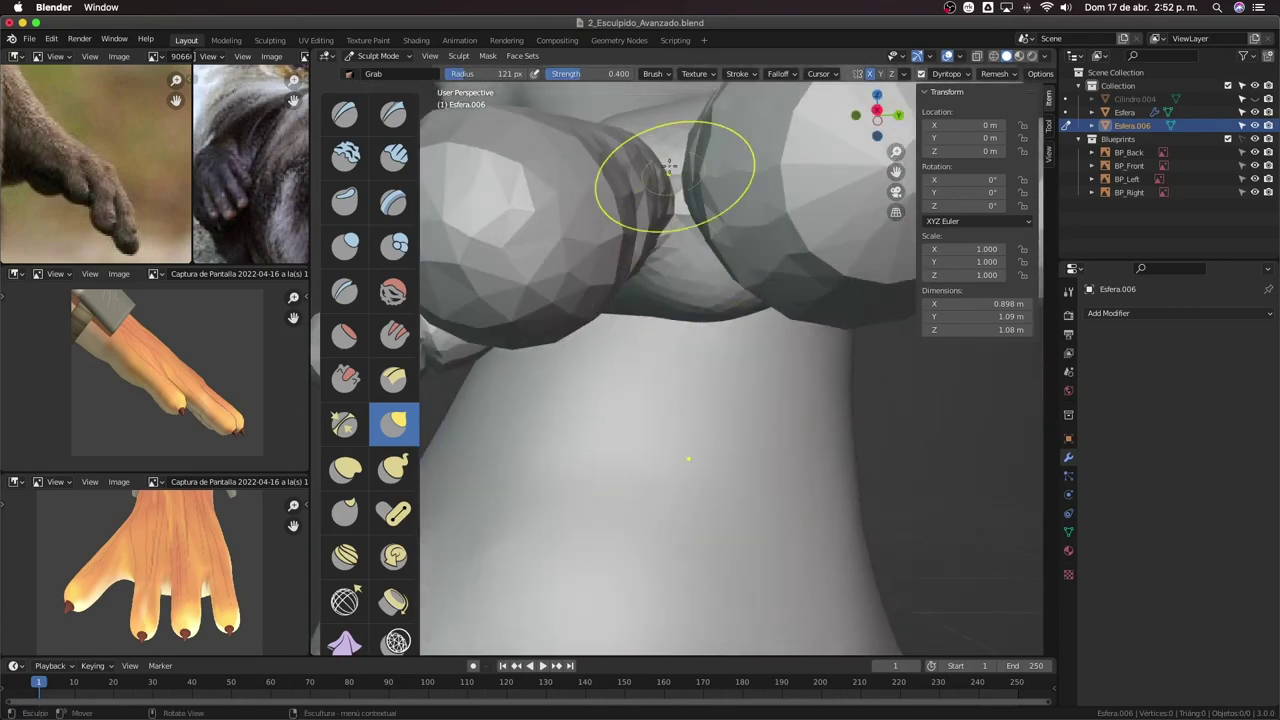
mouse_move(674, 172)
middle_down()
mouse_move(808, 171)
mouse_move(721, 180)
middle_up()
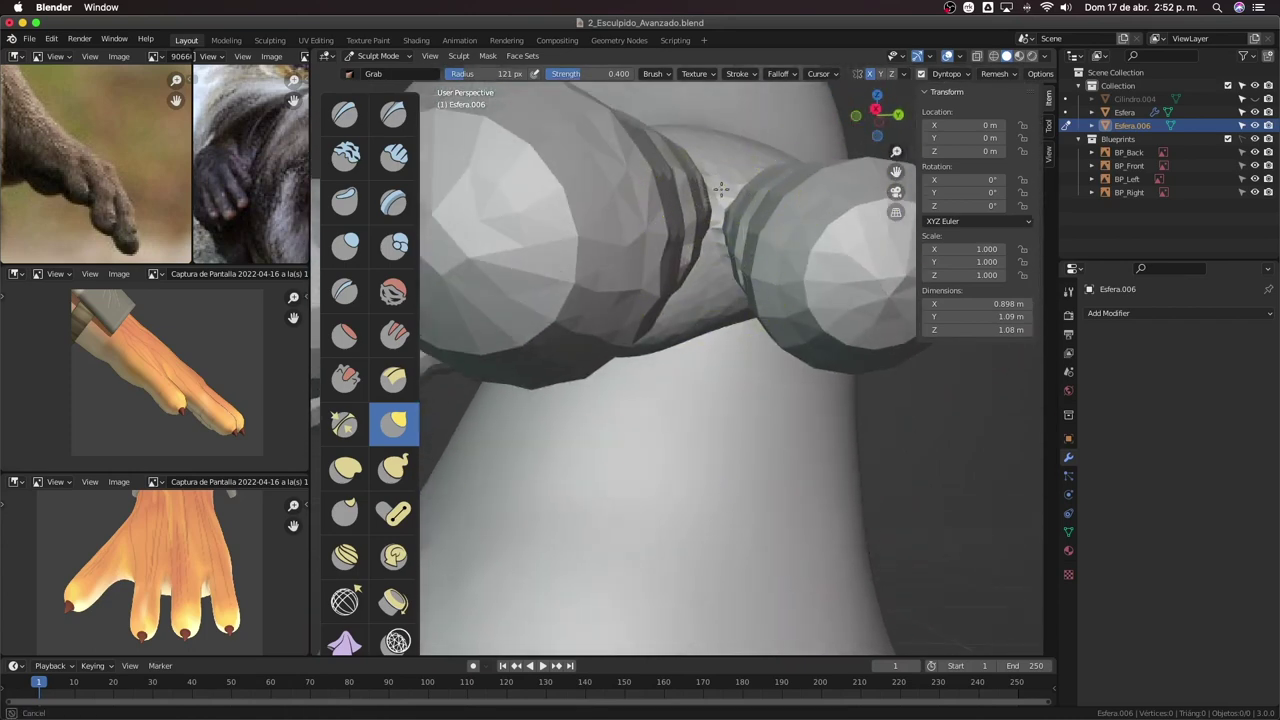
middle_drag(740, 203, 714, 337)
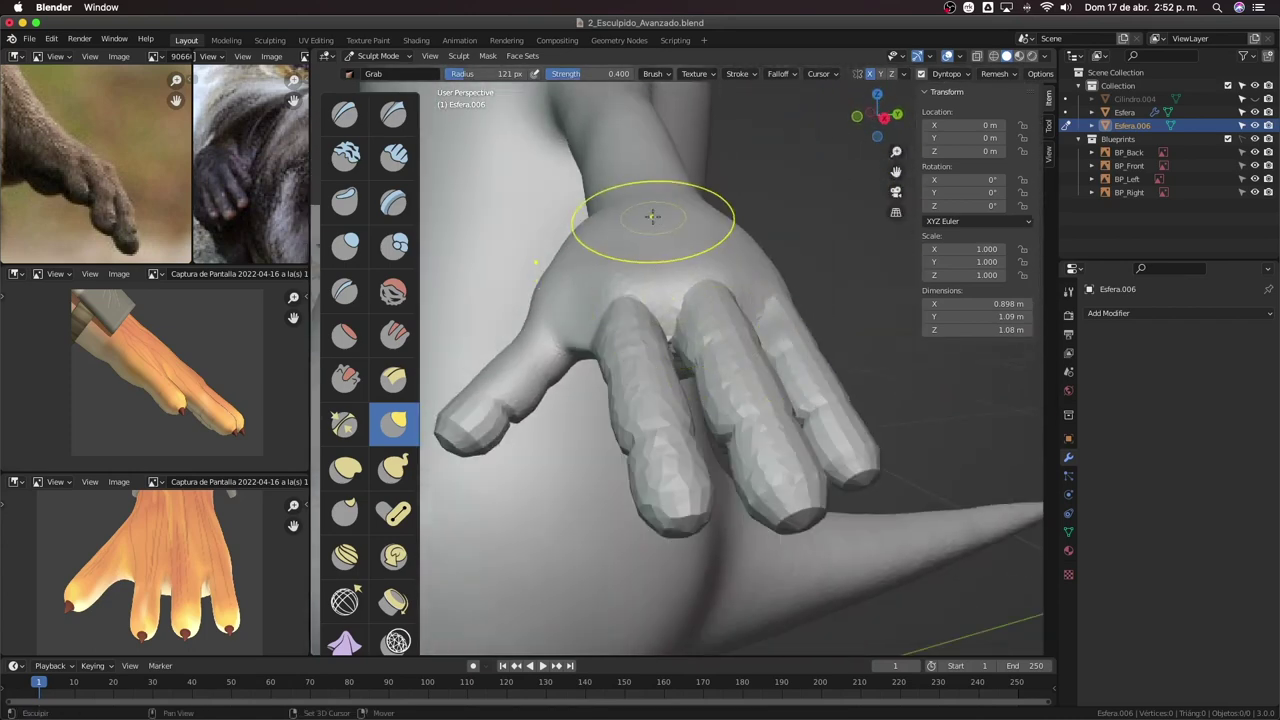
mouse_move(654, 217)
middle_down()
mouse_move(662, 262)
mouse_move(614, 386)
mouse_move(801, 242)
middle_up()
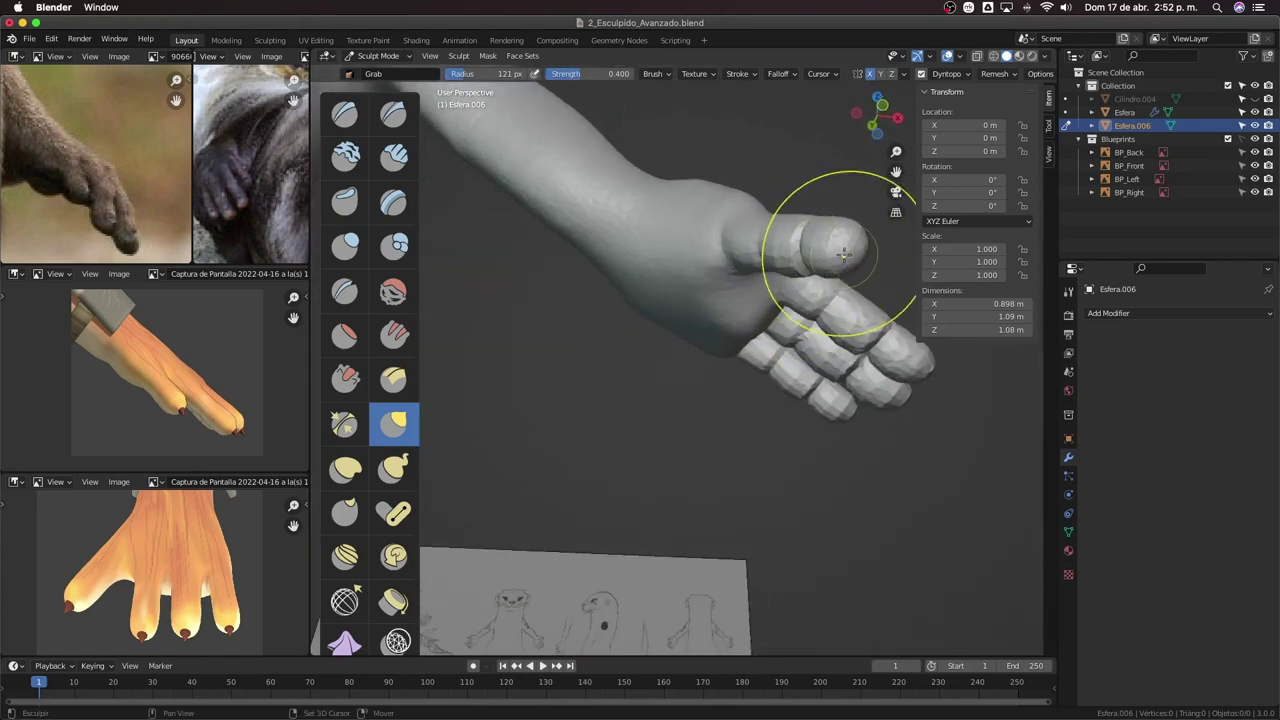
mouse_move(829, 249)
middle_down()
mouse_move(868, 230)
mouse_move(845, 218)
middle_up()
Resize the brush from 135 px to 89 px, then enlarge it to cover the palm.
click(868, 230)
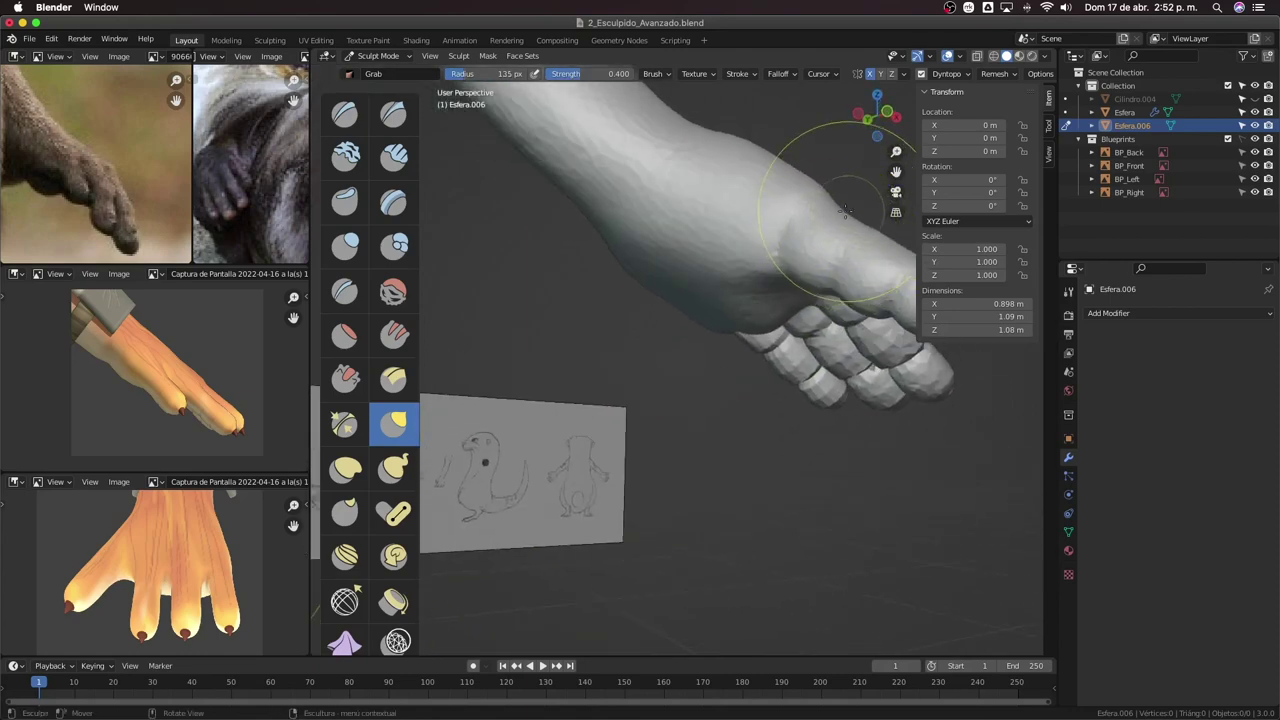
key(f)
click(822, 225)
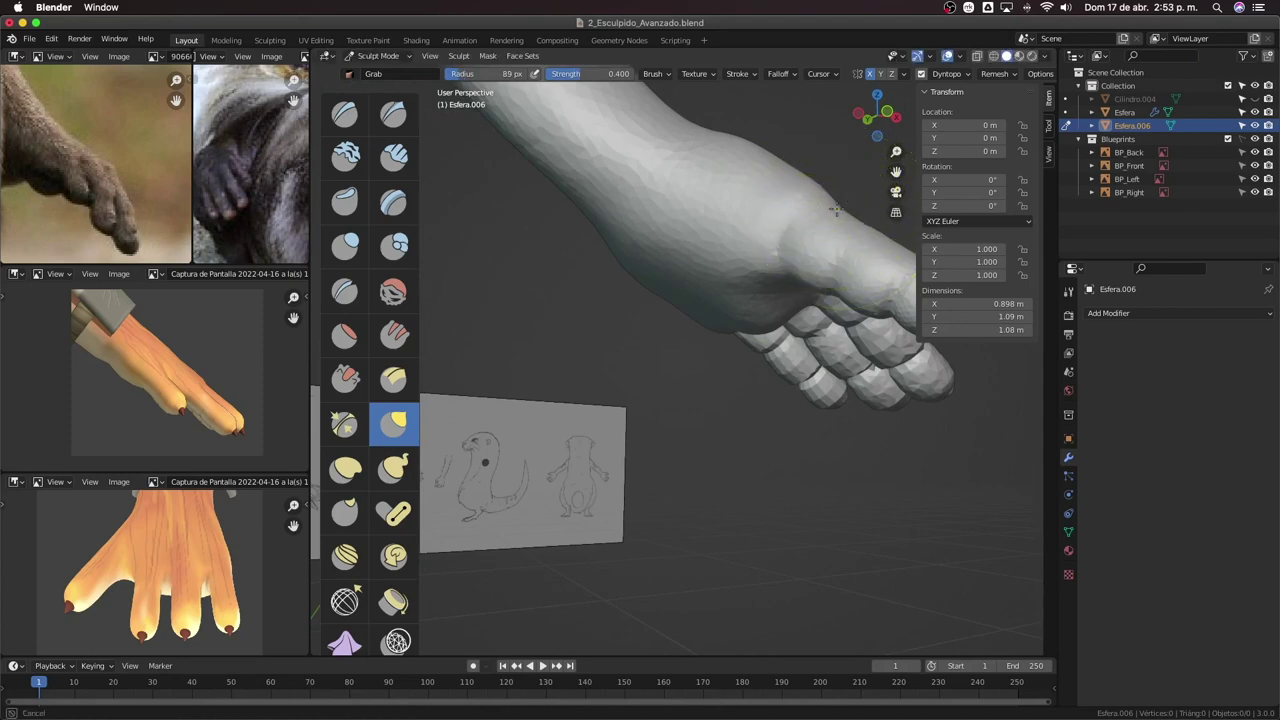
mouse_move(822, 225)
middle_down()
mouse_move(875, 240)
mouse_move(857, 271)
mouse_move(835, 255)
mouse_move(714, 257)
middle_up()
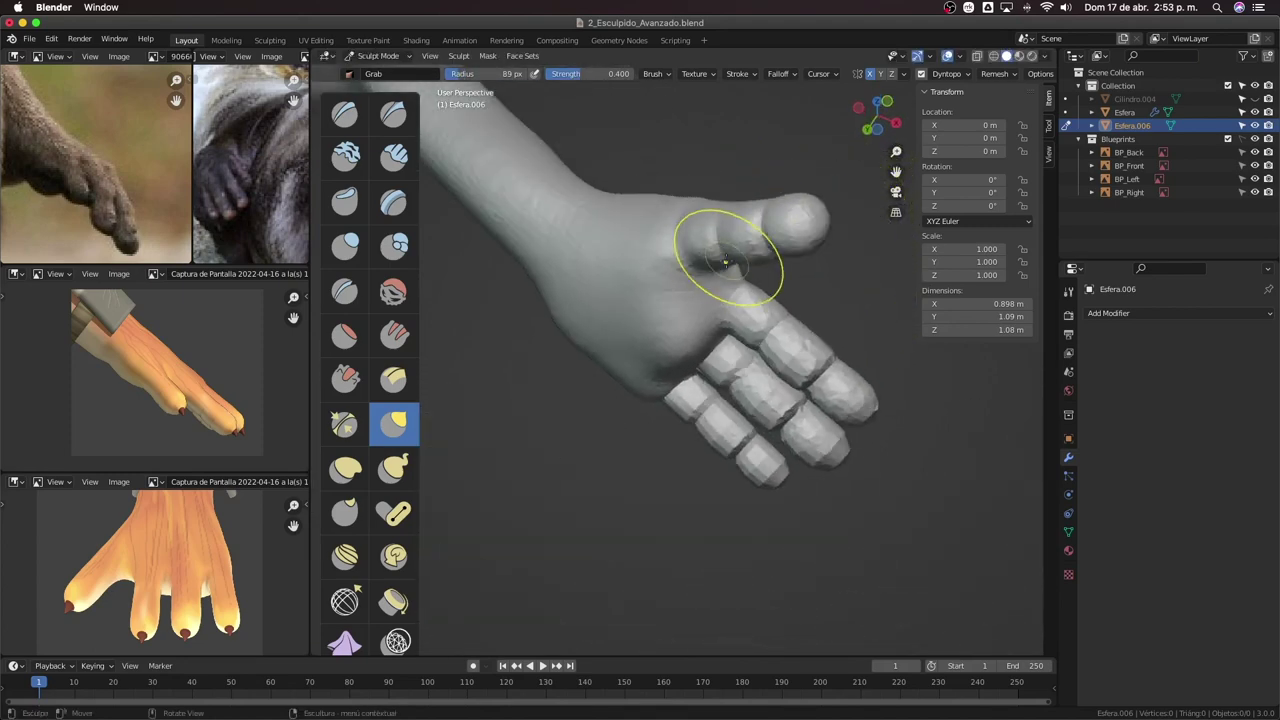
mouse_move(669, 337)
middle_down()
mouse_move(643, 337)
mouse_move(666, 343)
middle_up()
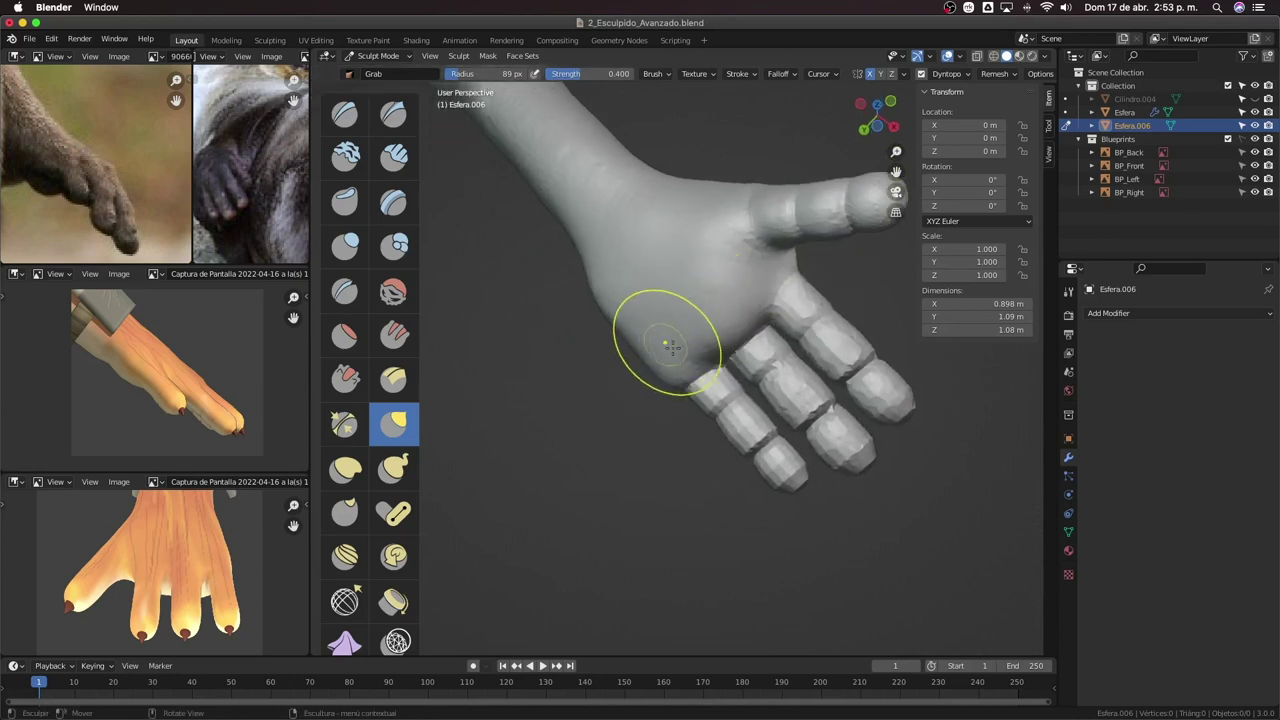
key(f)
click(625, 345)
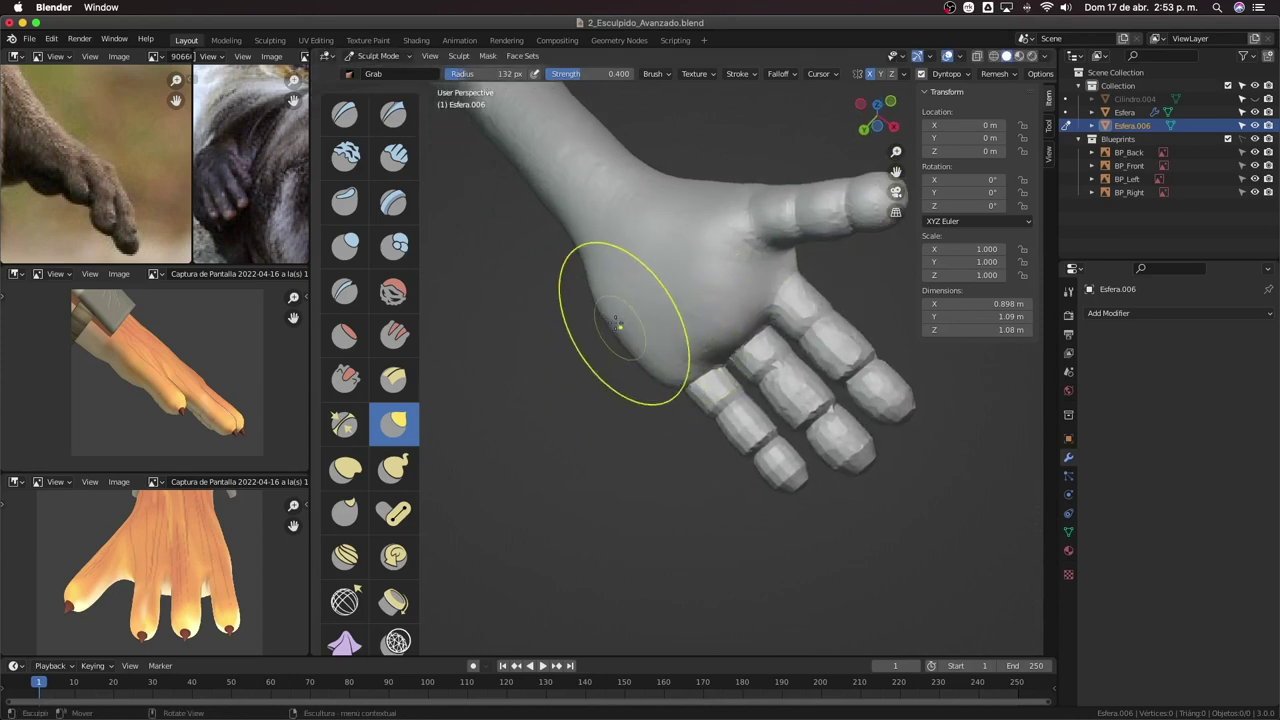
middle_drag(700, 250, 721, 235)
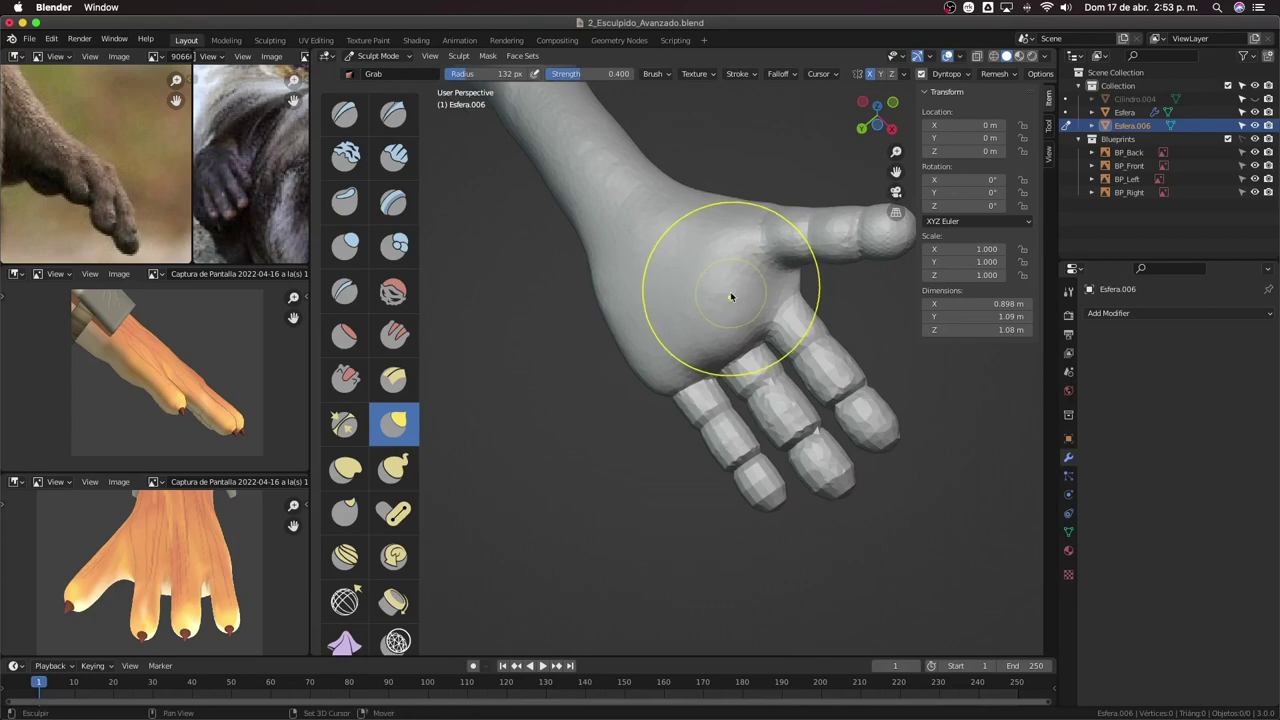
key(shift+c)
Raise a pad on the palm with a smaller Crease brush.
key(f)
click(629, 300)
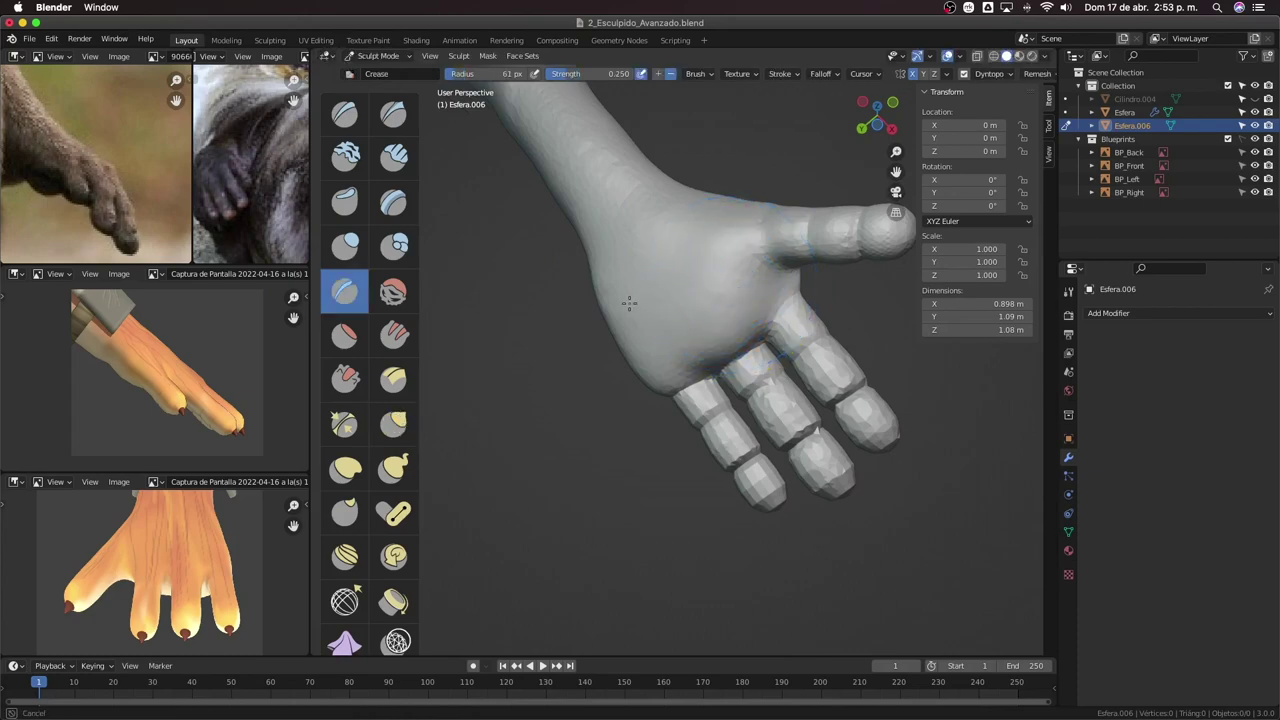
mouse_move(629, 300)
middle_down()
mouse_move(742, 335)
mouse_move(680, 234)
middle_up()
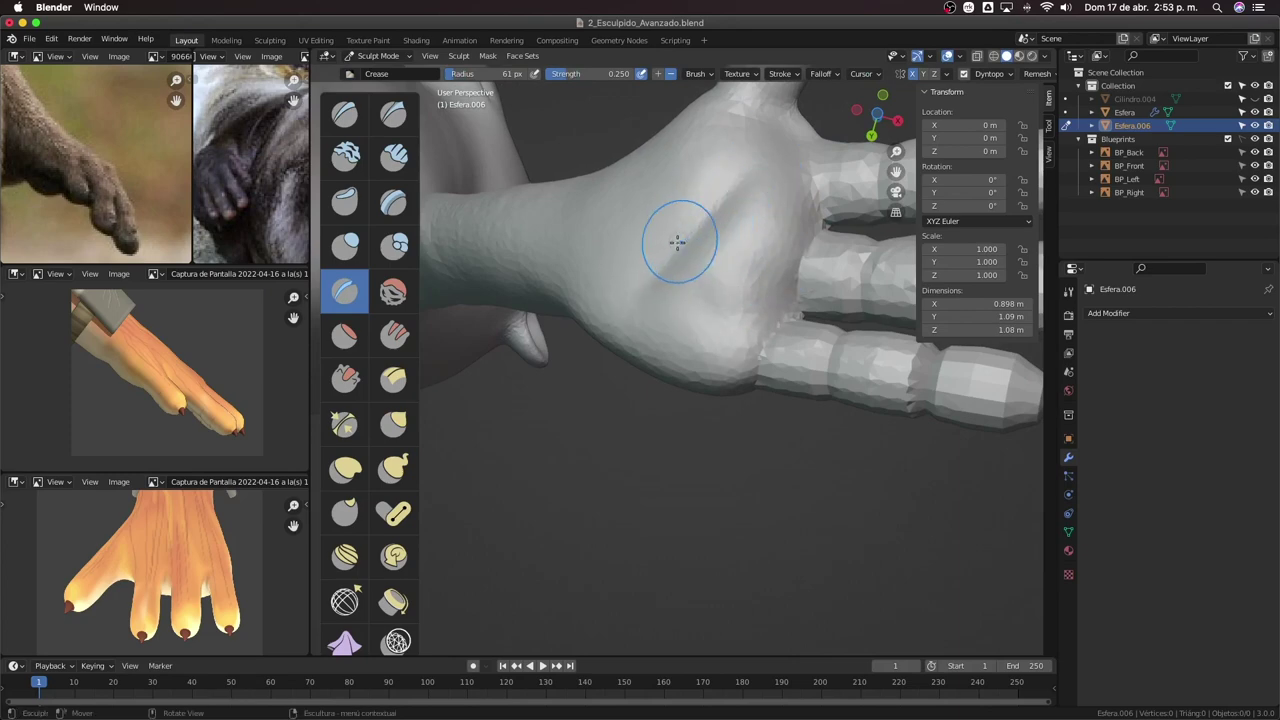
mouse_move(674, 240)
middle_down()
mouse_move(762, 263)
mouse_move(561, 263)
middle_up()
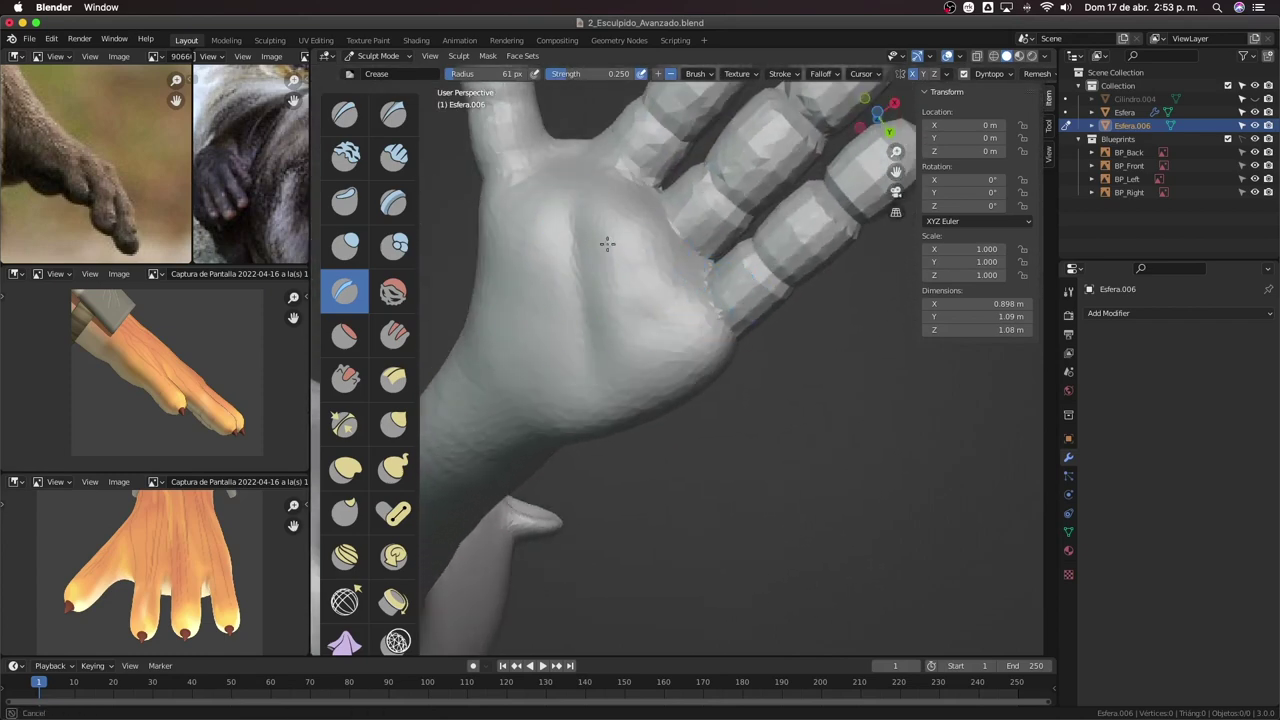
drag(625, 280, 620, 378)
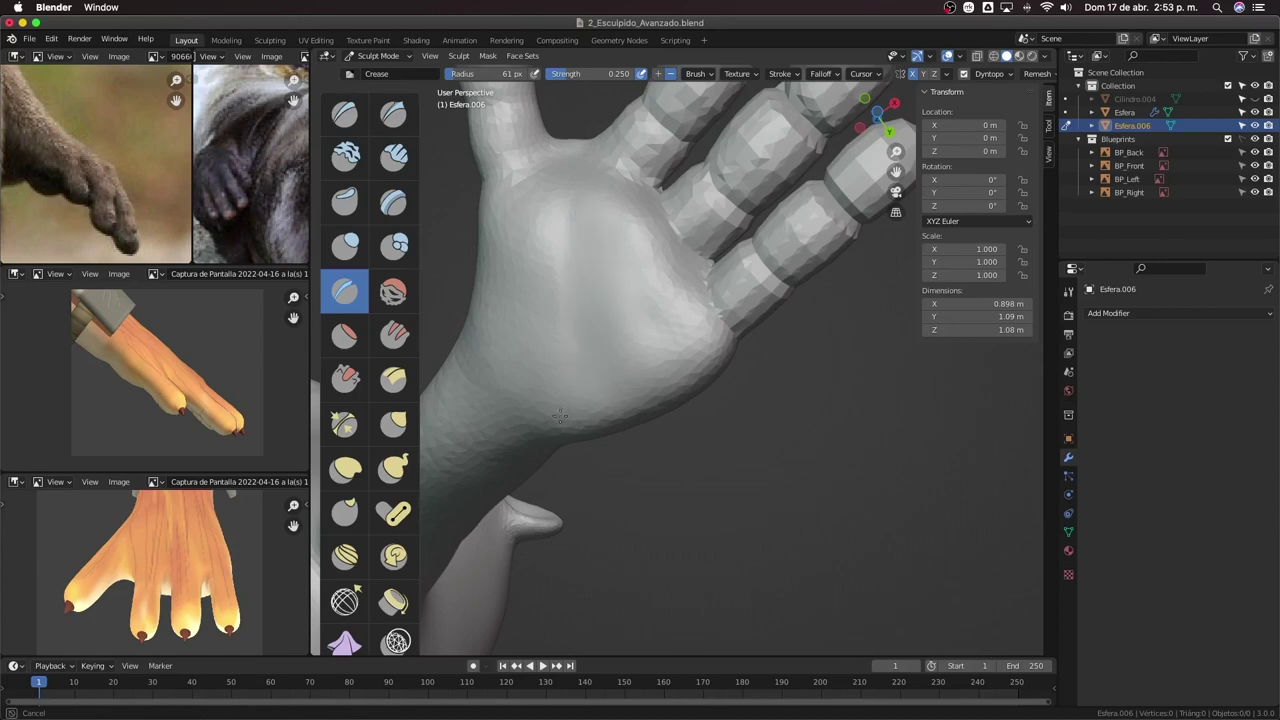
middle_drag(640, 198, 632, 262)
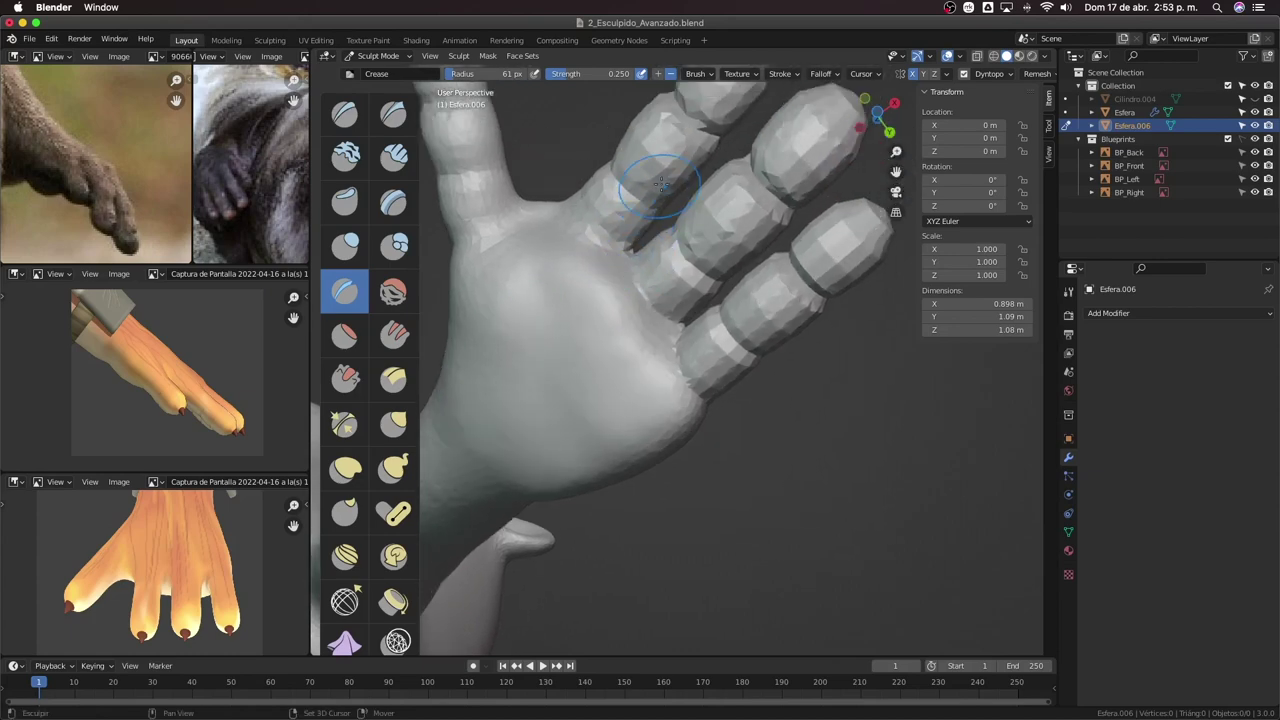
shift+middle_drag(662, 215, 650, 252)
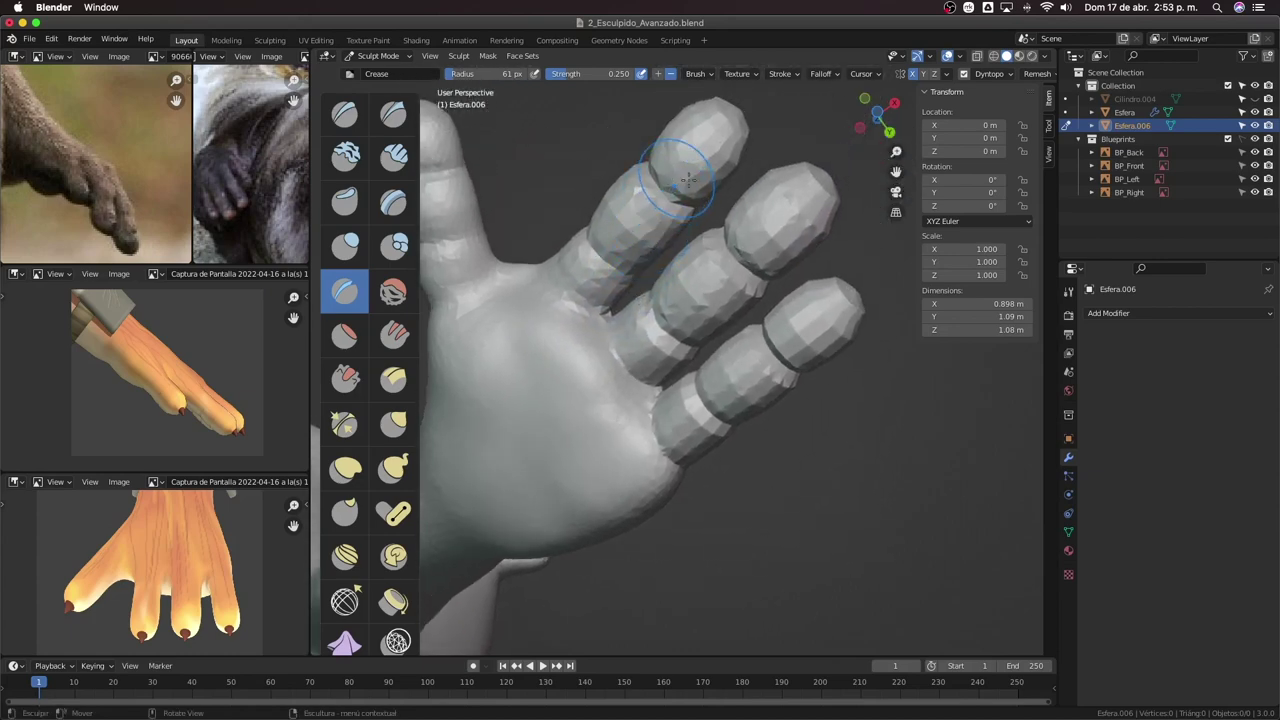
Inflate a finger and the ring finger's joint with the Inflate/Deflate brush.
key(i)
mouse_move(688, 178)
mouse_down()
mouse_move(567, 332)
mouse_move(668, 193)
mouse_up()
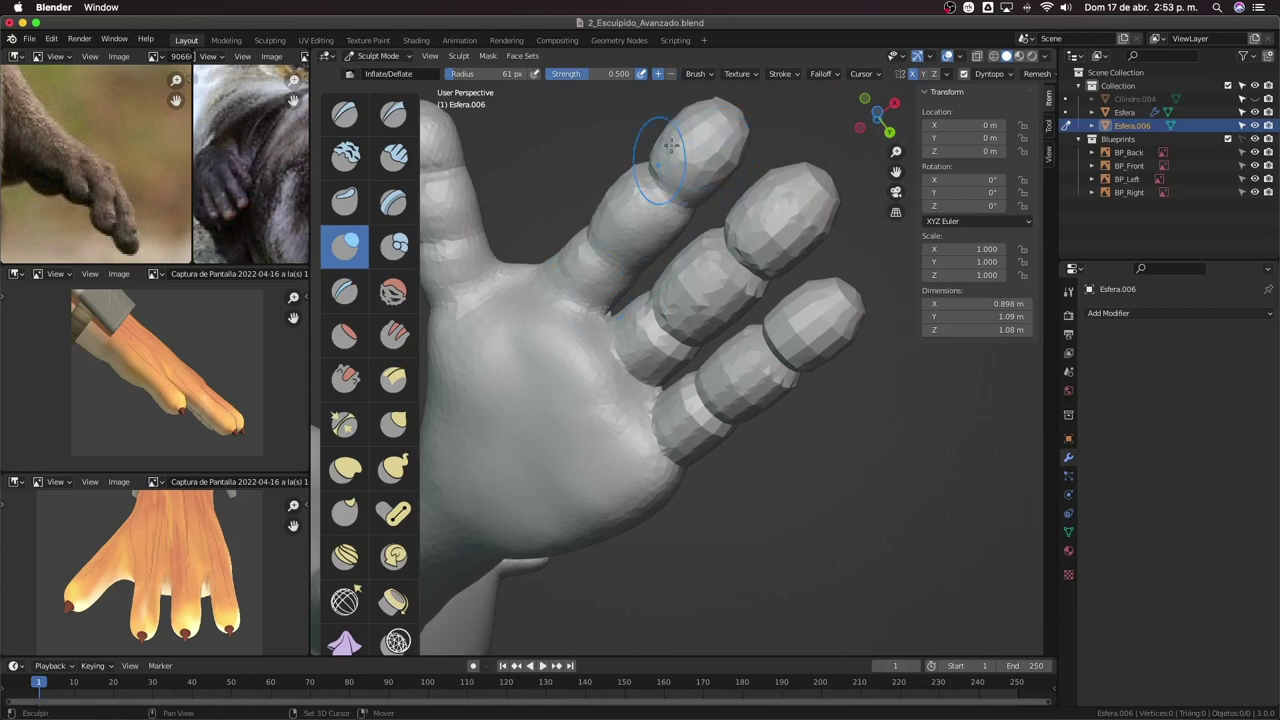
middle_drag(579, 258, 659, 272)
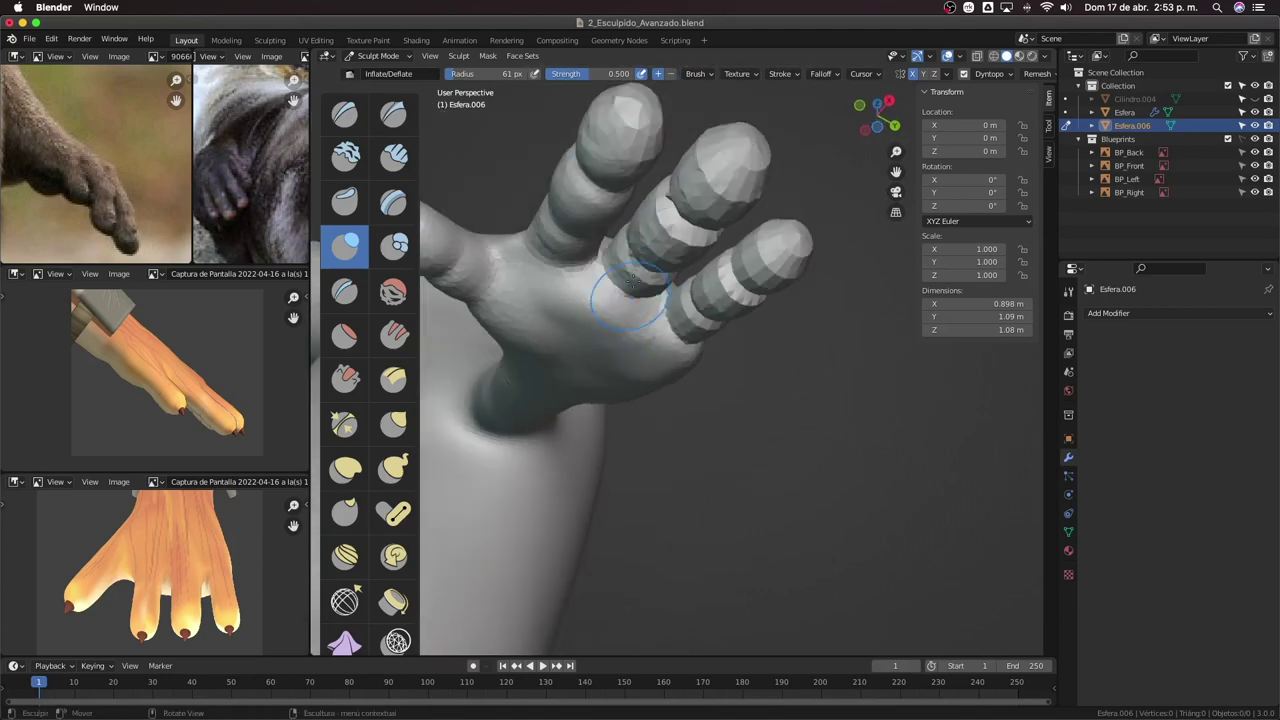
ctrl+drag(659, 272, 730, 215)
mouse_move(730, 215)
middle_down()
mouse_move(740, 263)
mouse_move(678, 416)
middle_up()
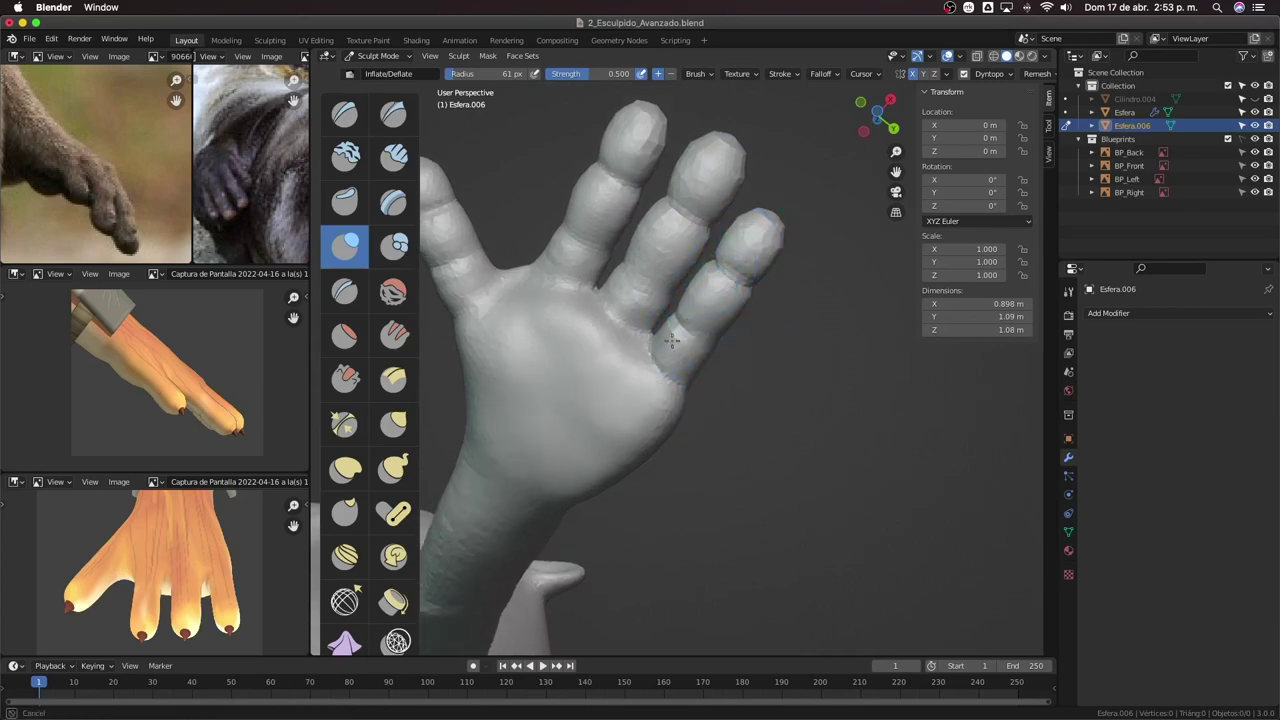
Soften the palm's lower-right edge, then enlarge the Grab brush and reframe the forearm and hand.
mouse_move(645, 490)
ctrl+mouse_down()
mouse_move(652, 450)
mouse_move(619, 393)
ctrl+mouse_up()
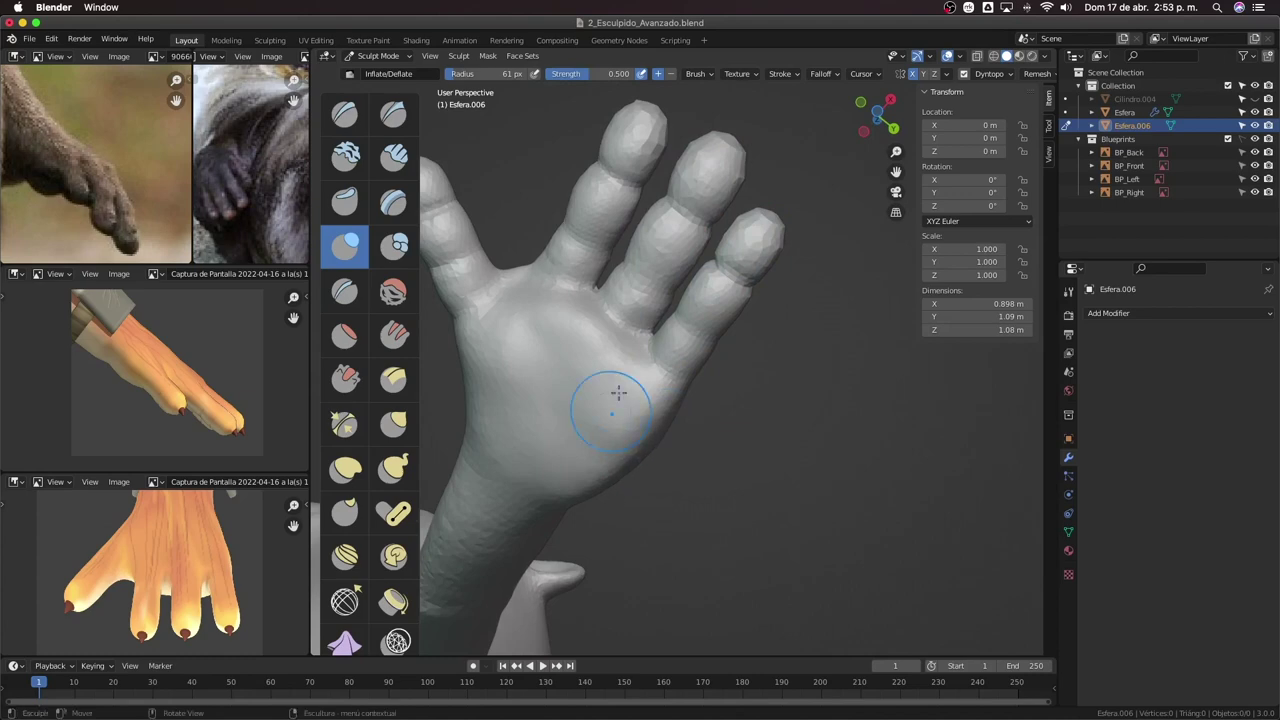
middle_drag(480, 380, 691, 331)
key(g)
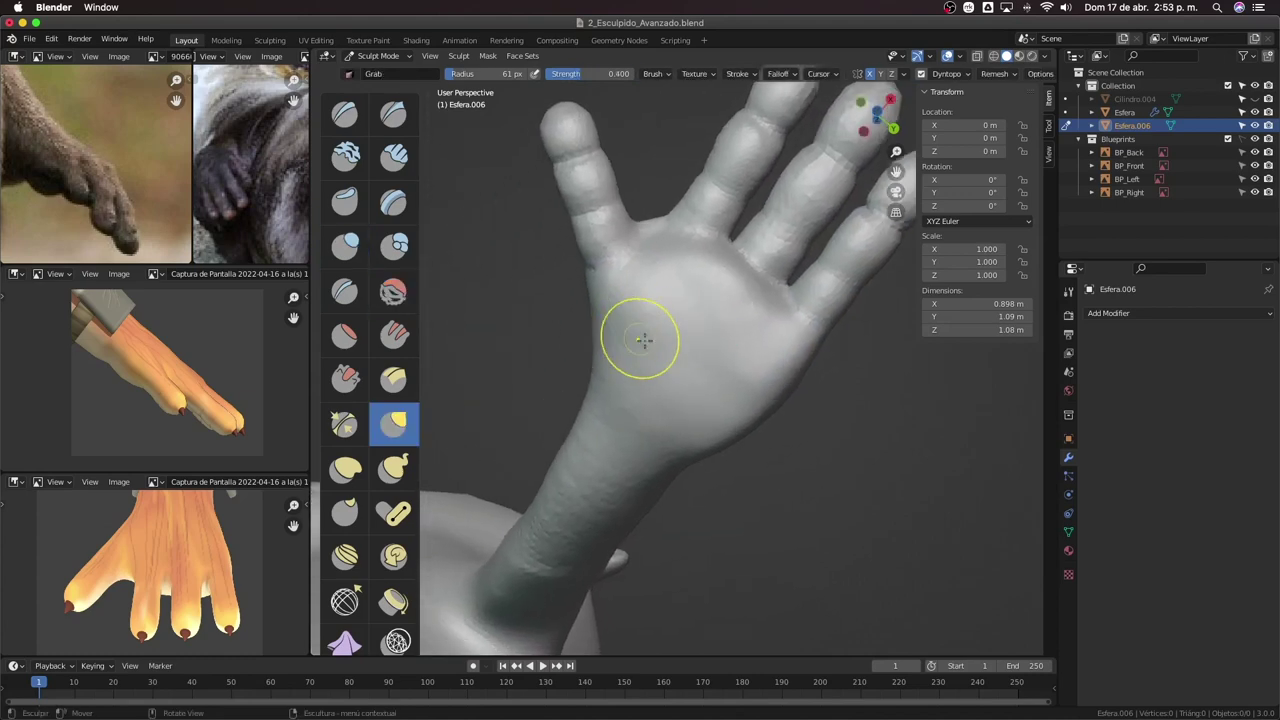
key(f)
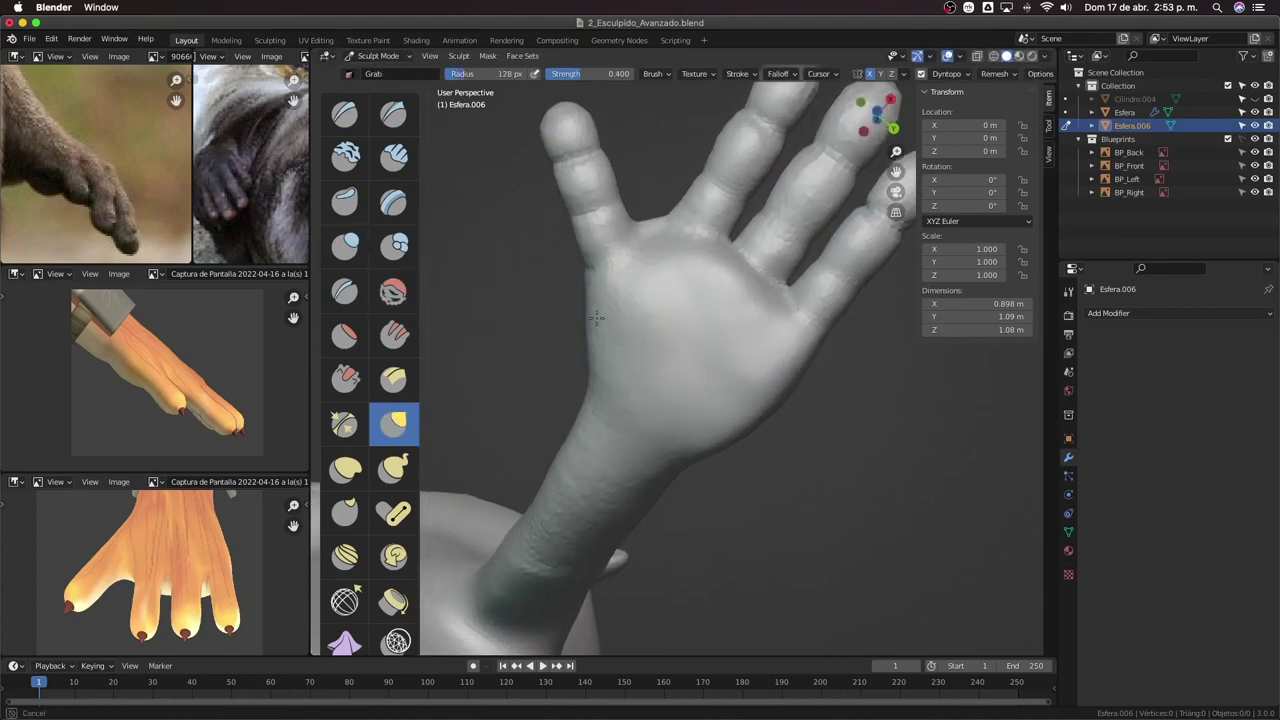
mouse_move(657, 214)
middle_down()
mouse_move(674, 280)
mouse_move(625, 476)
mouse_move(700, 366)
mouse_move(800, 333)
mouse_move(674, 331)
mouse_move(697, 371)
mouse_move(680, 443)
mouse_move(658, 330)
mouse_move(700, 300)
middle_up()
scroll(625, 476, down, 3)
scroll(800, 333, up, 3)
scroll(737, 329, up, 2)
scroll(737, 329, up, 2)
key(shift+c)
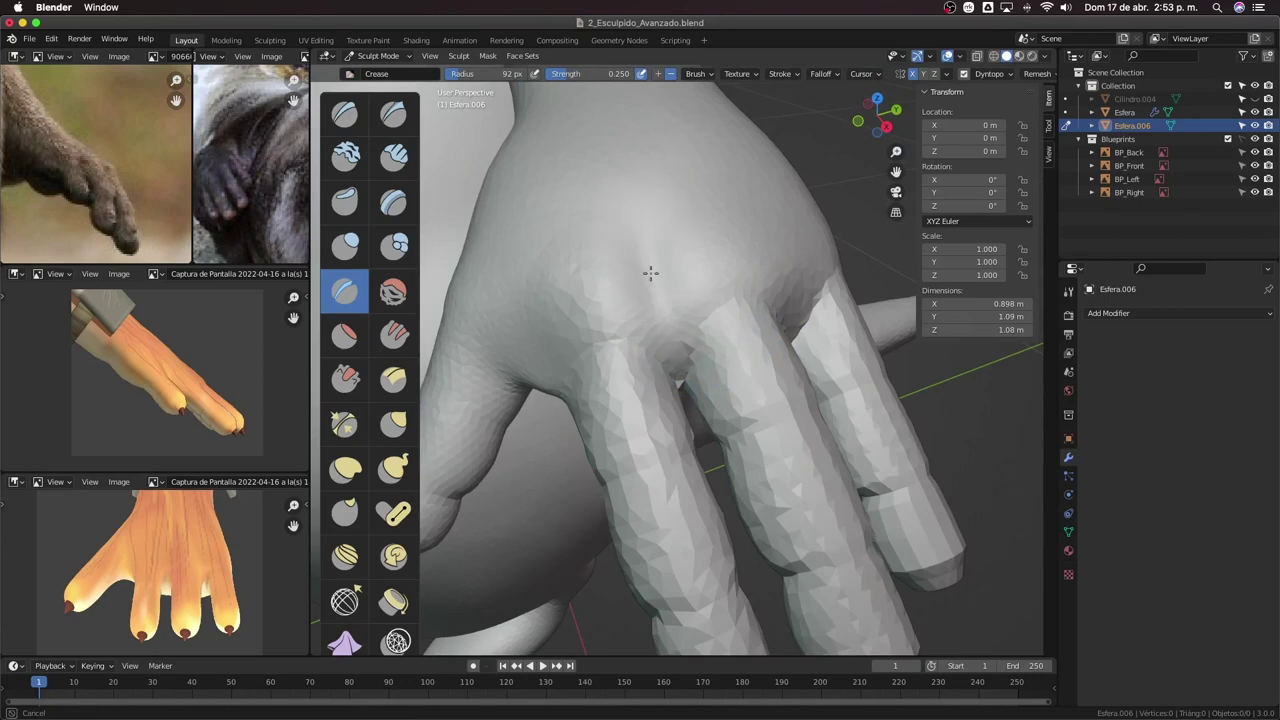
Shape the knuckle creases and fingers on the back of the hand from several angles.
middle_drag(693, 195, 740, 252)
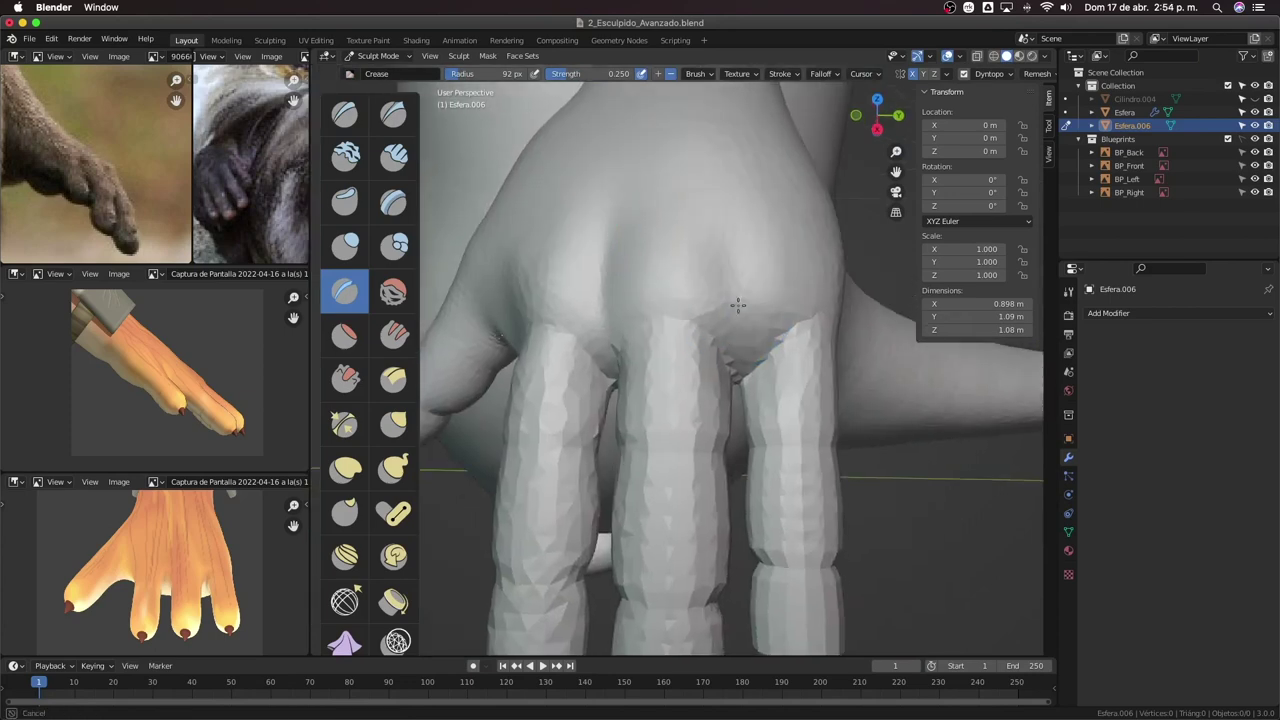
middle_drag(805, 300, 671, 329)
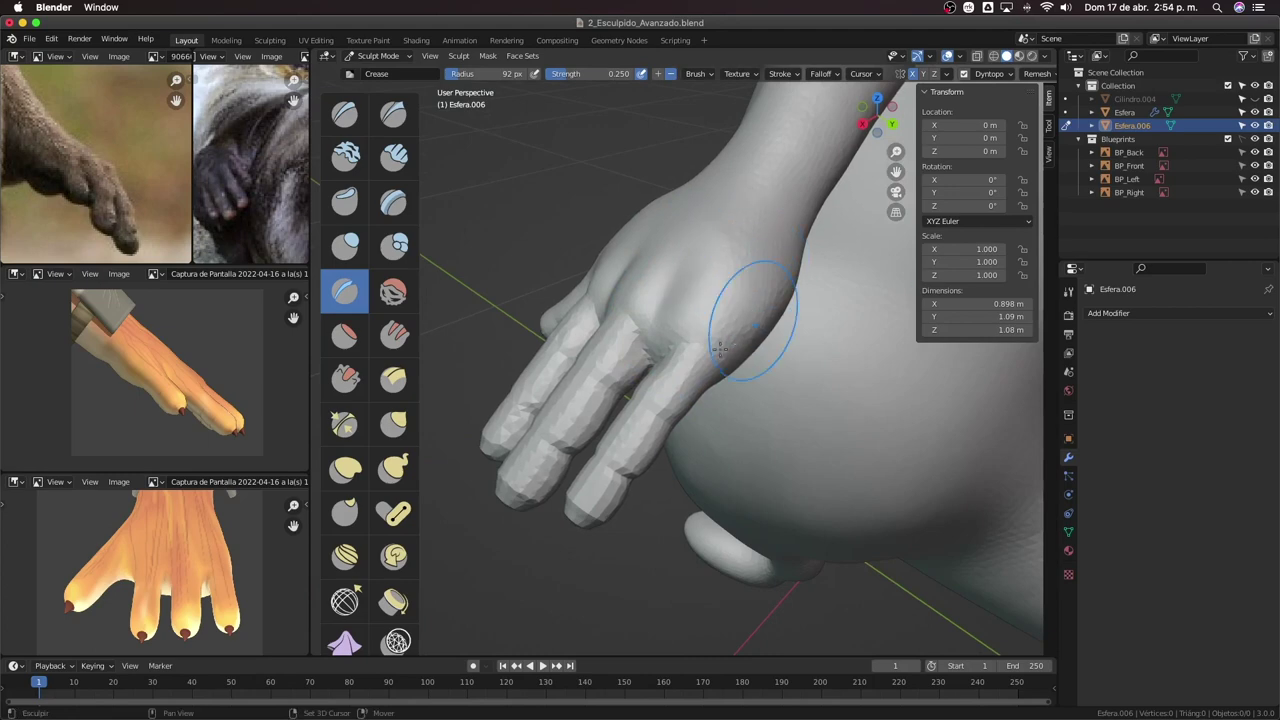
middle_drag(716, 394, 646, 299)
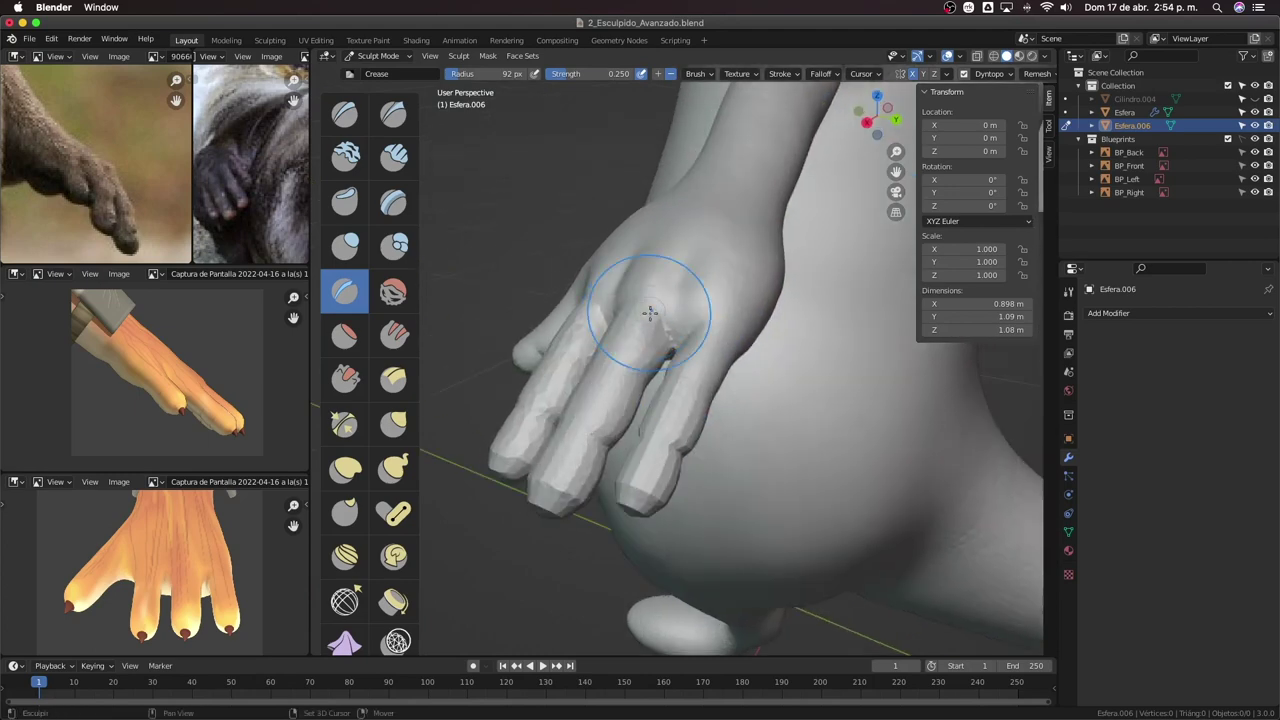
middle_drag(601, 392, 605, 340)
mouse_move(572, 403)
middle_down()
mouse_move(783, 285)
mouse_move(757, 300)
mouse_move(732, 284)
middle_up()
middle_drag(797, 244, 795, 310)
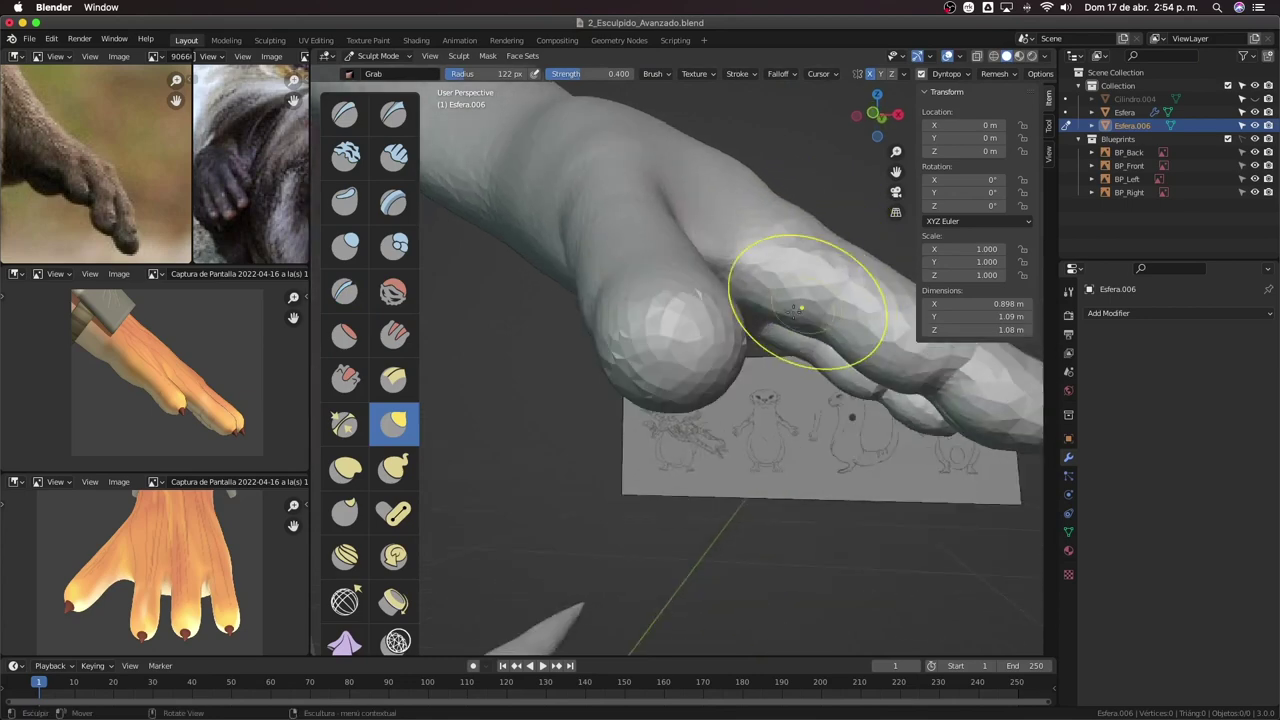
middle_drag(851, 266, 762, 321)
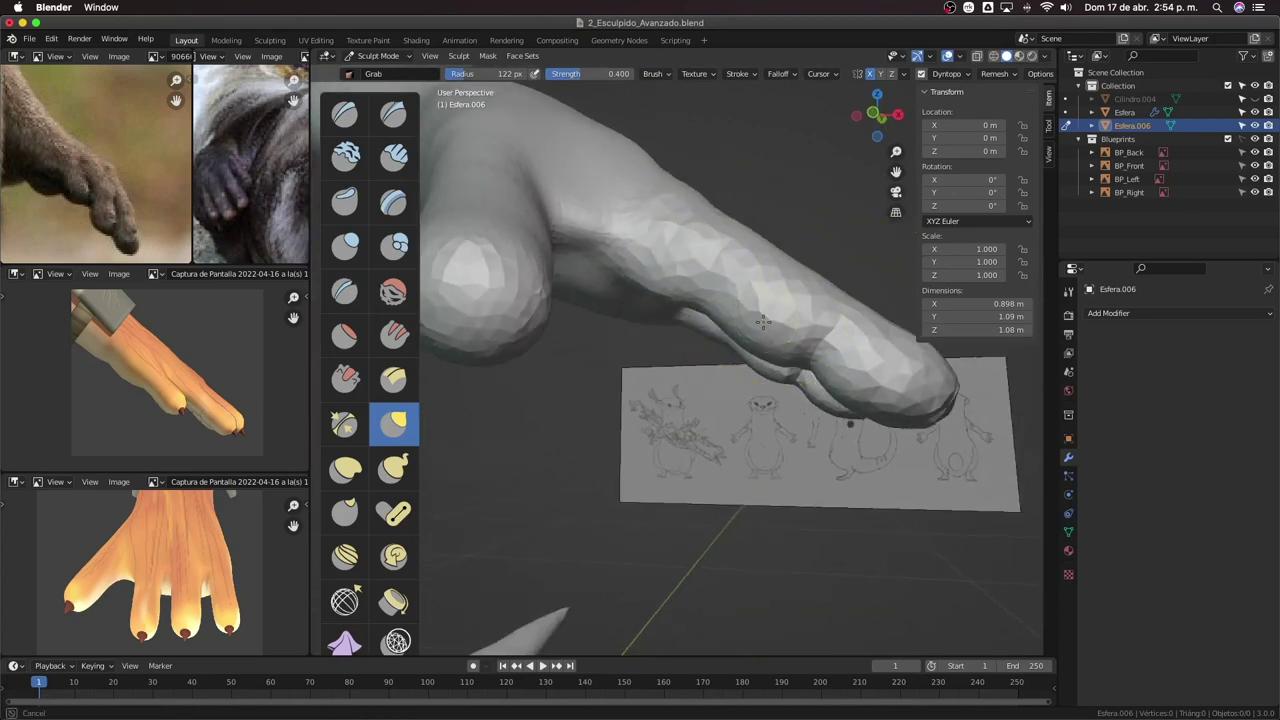
middle_drag(873, 378, 757, 346)
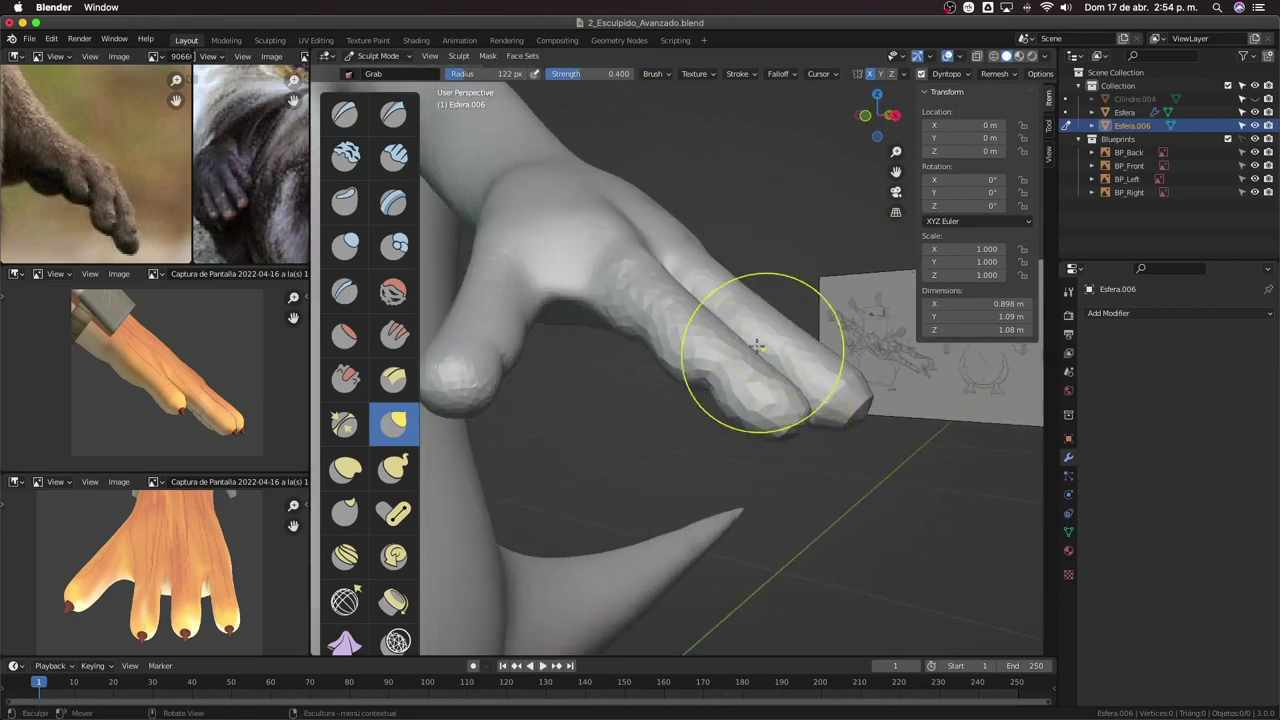
Switch to the Inflate/Deflate brush and zoom out toward the whole otter.
key(ctrl+shift+z)
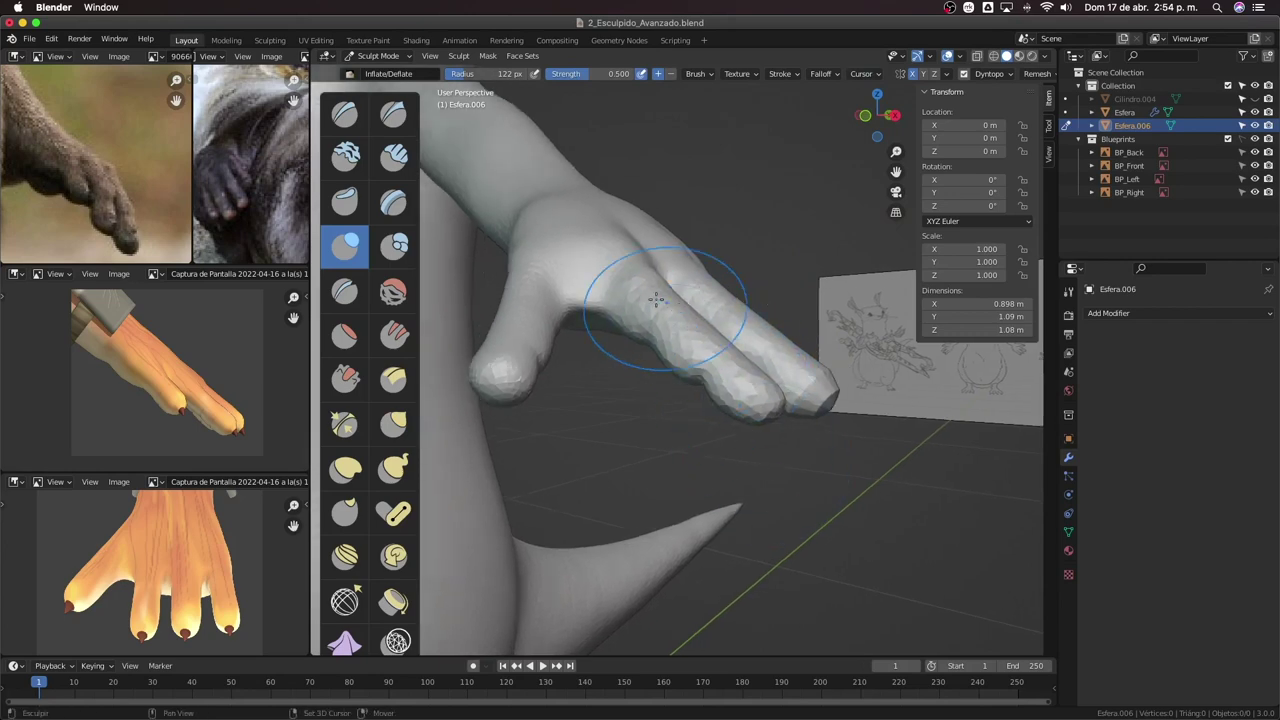
middle_drag(762, 410, 697, 352)
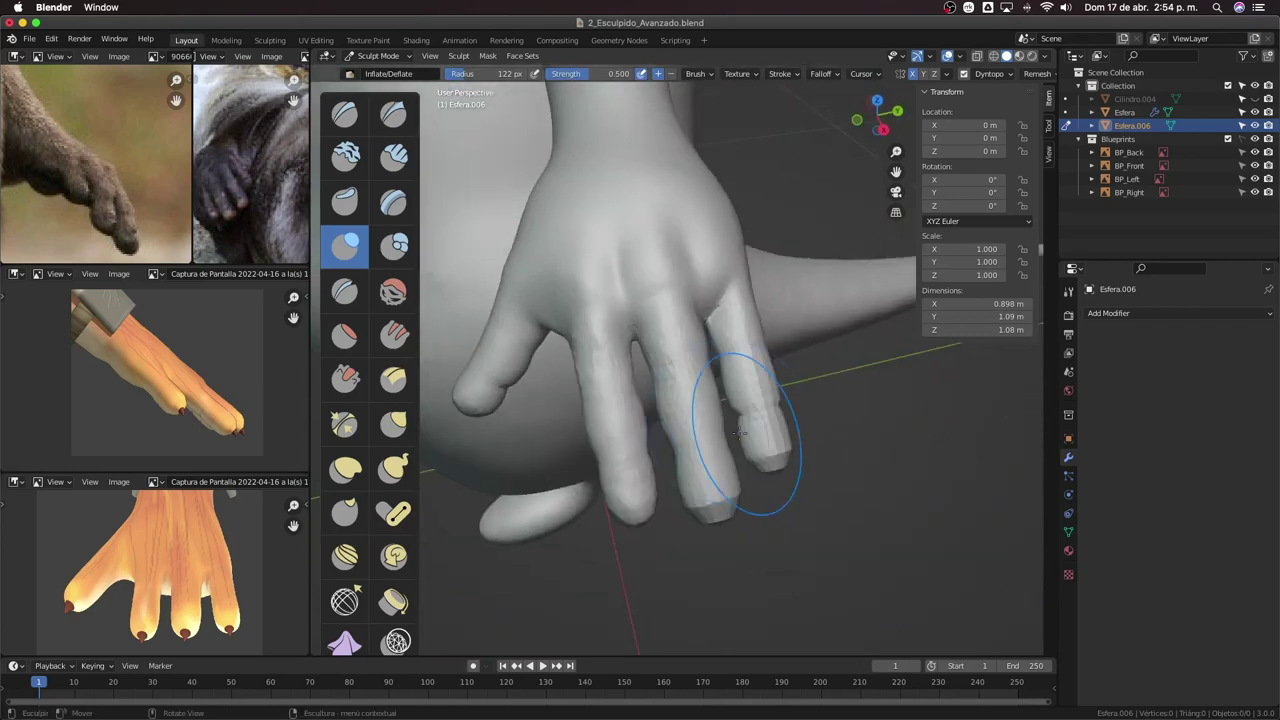
scroll(697, 352, down, 3)
scroll(675, 390, down, 2)
Orbit around the whole otter and settle on a front orthographic view.
scroll(650, 440, down, 2)
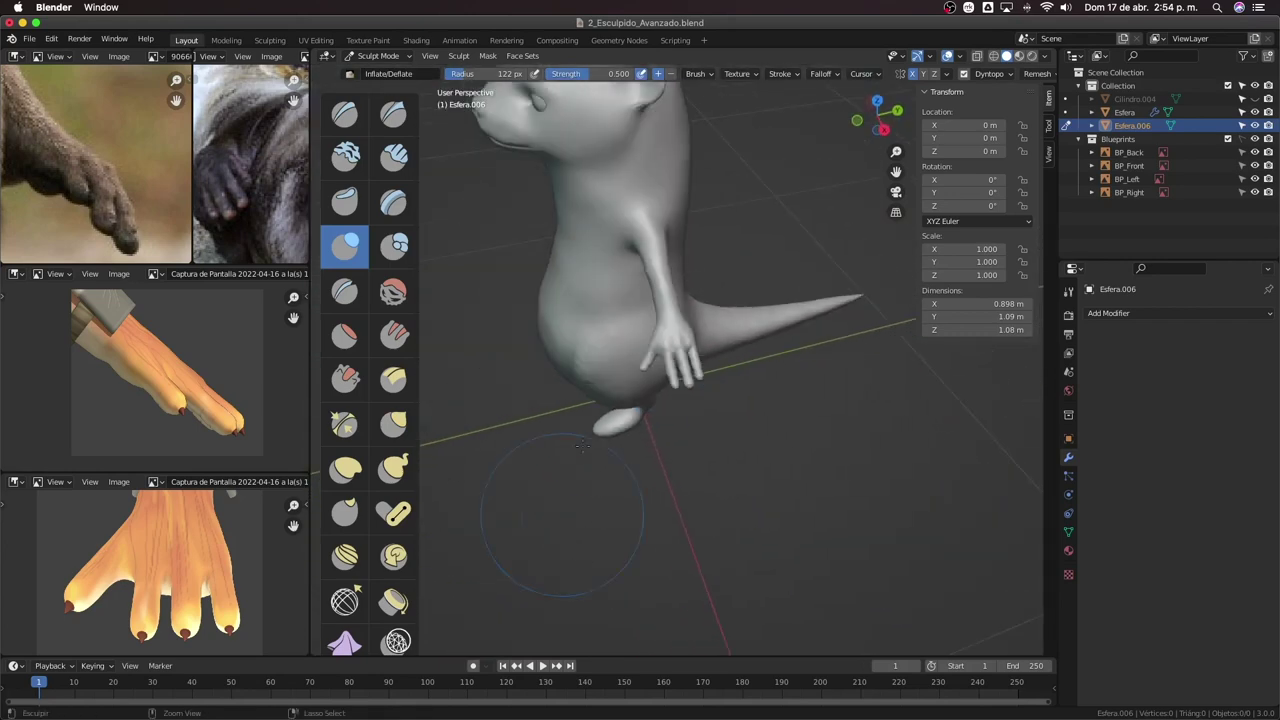
scroll(614, 500, down, 1)
middle_drag(614, 500, 762, 494)
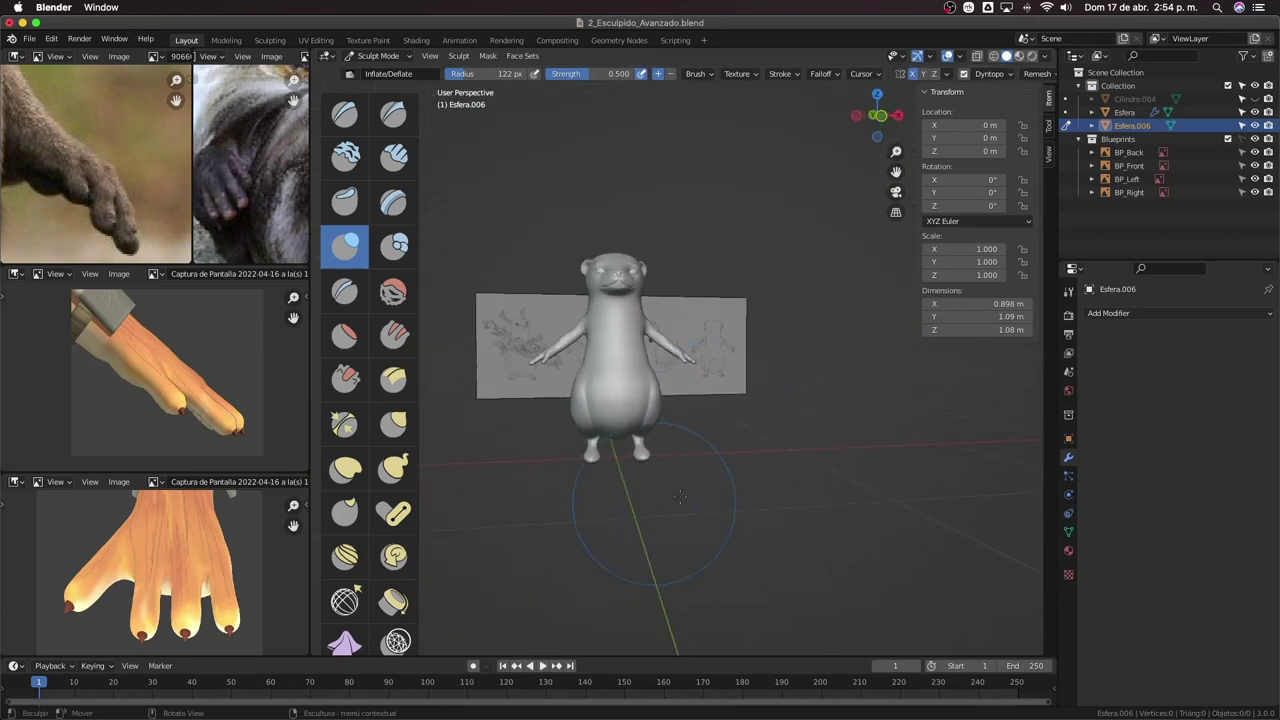
middle_drag(762, 494, 766, 385)
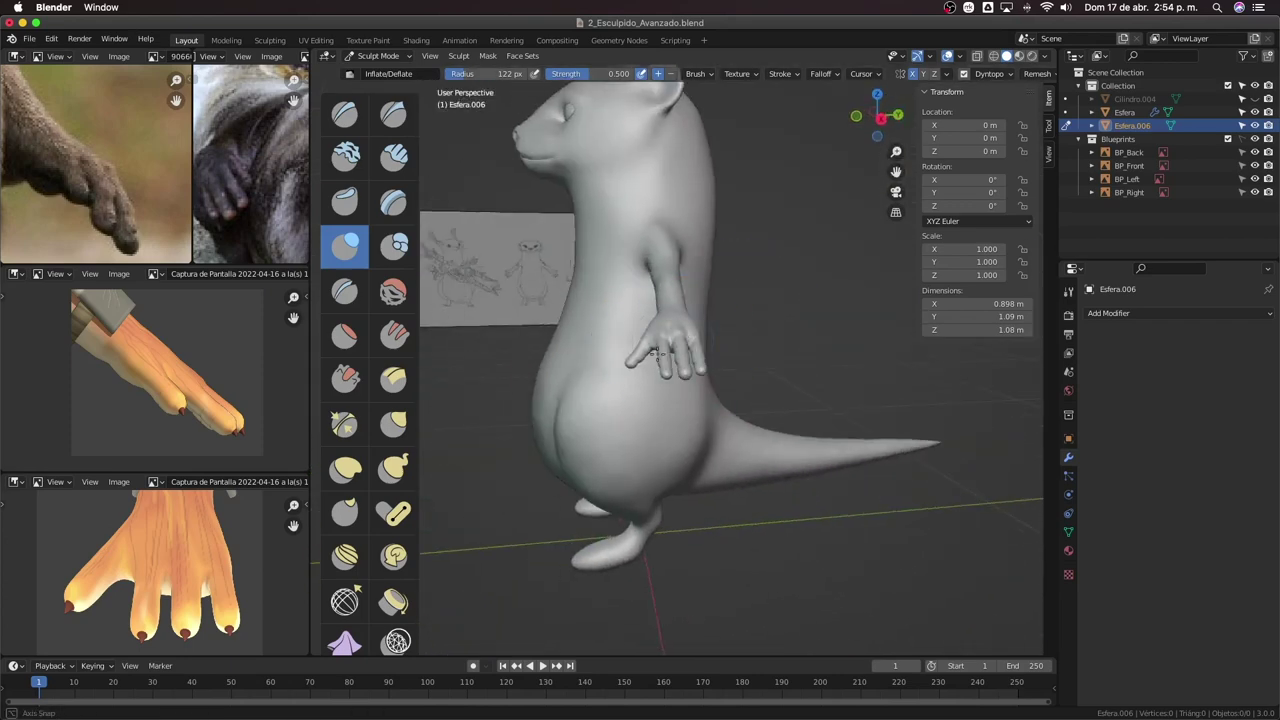
scroll(766, 385, up, 4)
scroll(766, 385, up, 2)
middle_drag(766, 340, 748, 337)
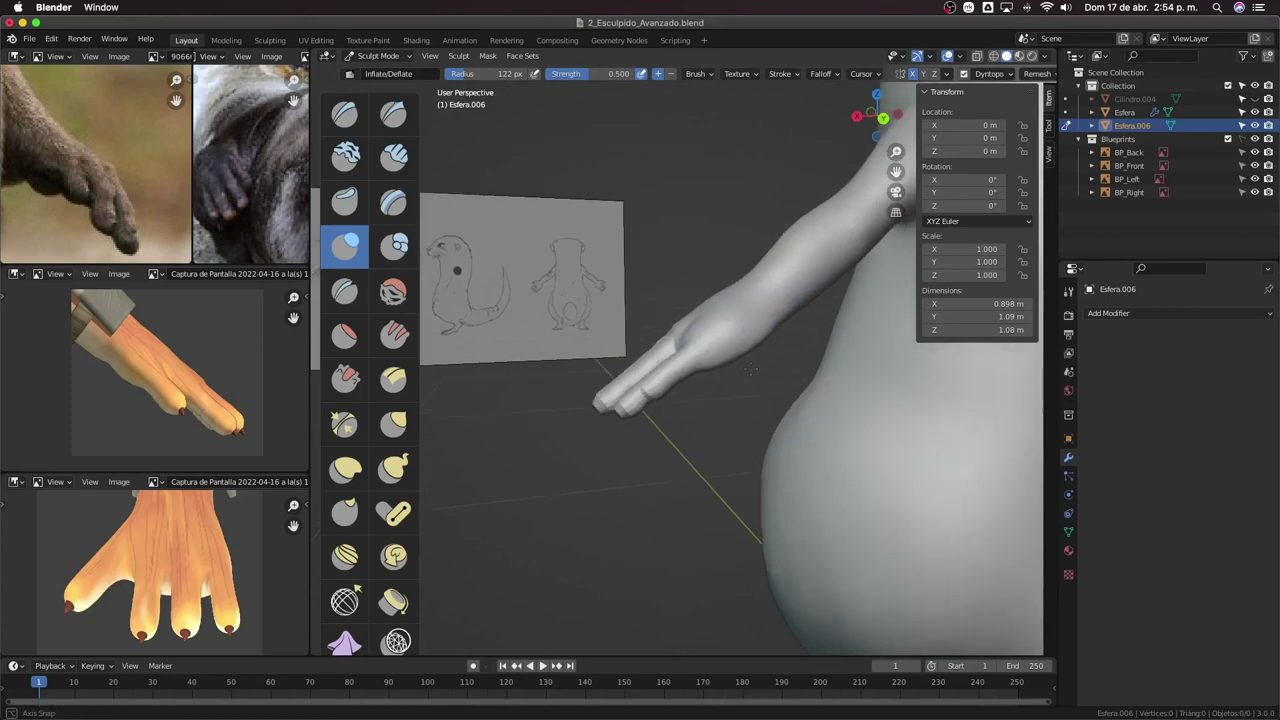
scroll(724, 347, up, 3)
middle_drag(647, 313, 718, 413)
scroll(743, 457, down, 2)
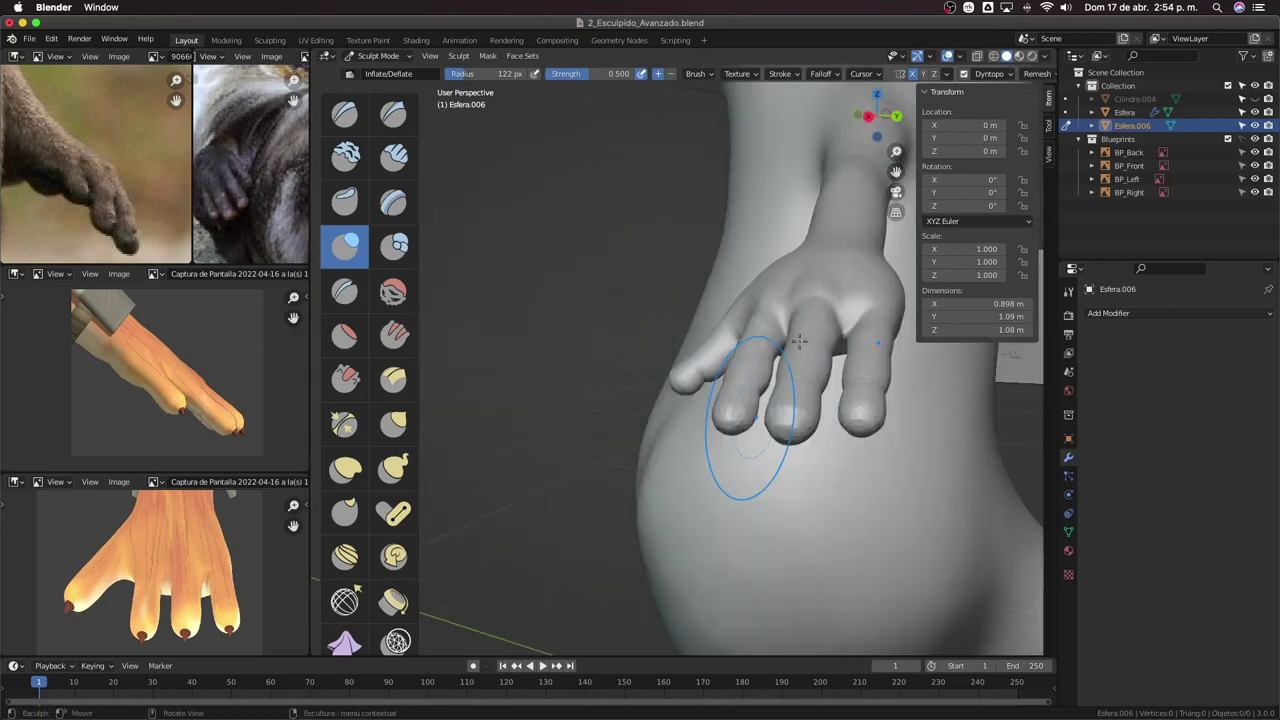
scroll(777, 371, down, 3)
scroll(760, 457, down, 3)
scroll(760, 457, down, 2)
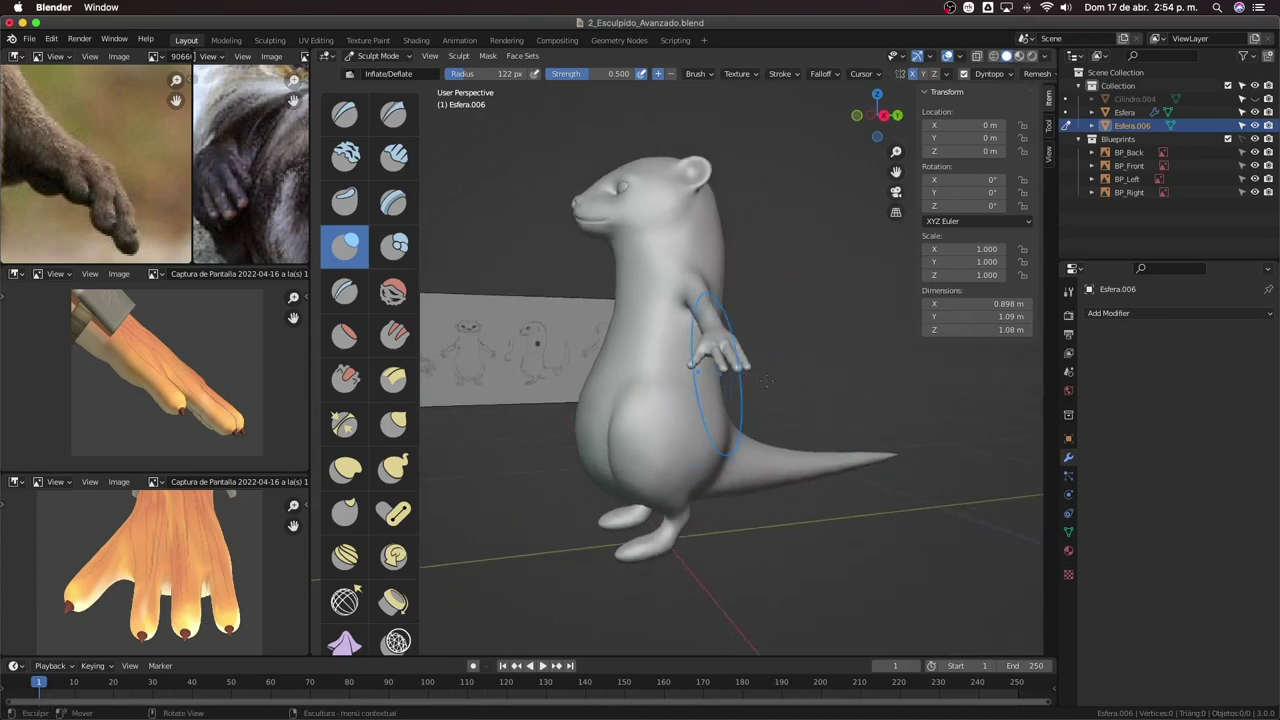
middle_drag(765, 381, 787, 322)
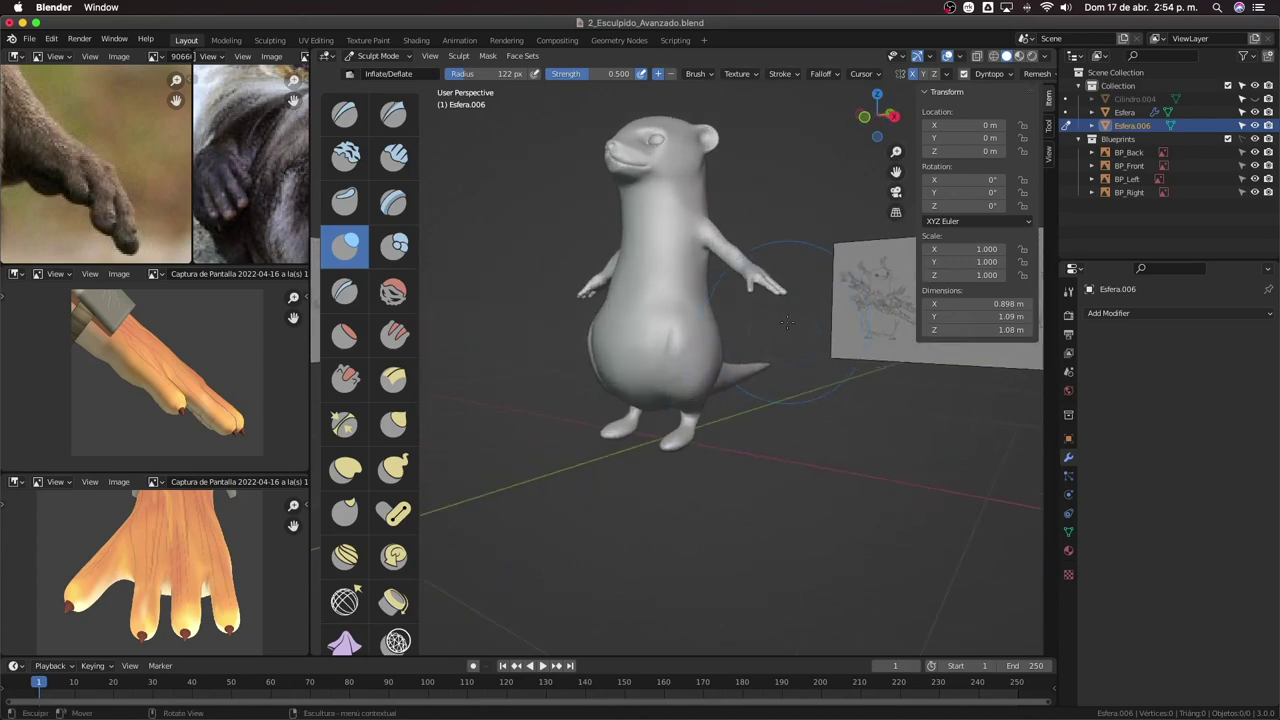
key(KP_1)
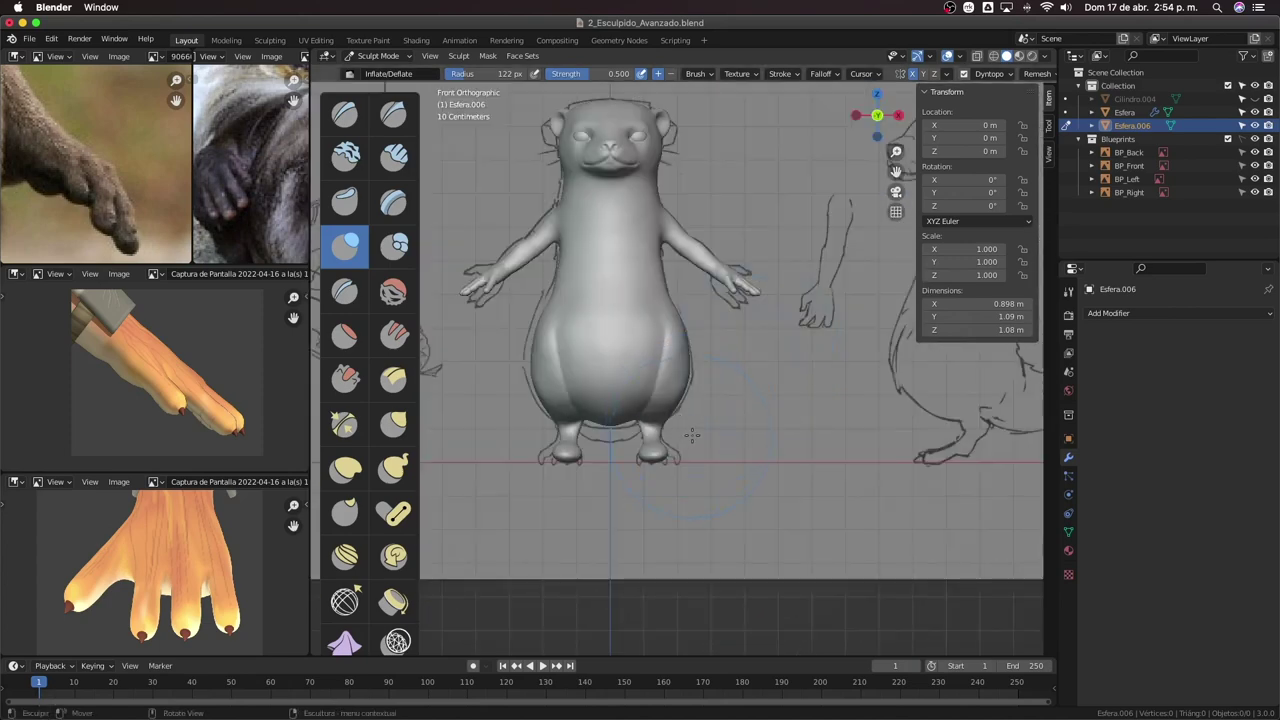
mouse_move(692, 435)
shift+middle_down()
mouse_move(720, 371)
mouse_move(808, 380)
mouse_move(785, 407)
mouse_move(840, 322)
shift+middle_up()
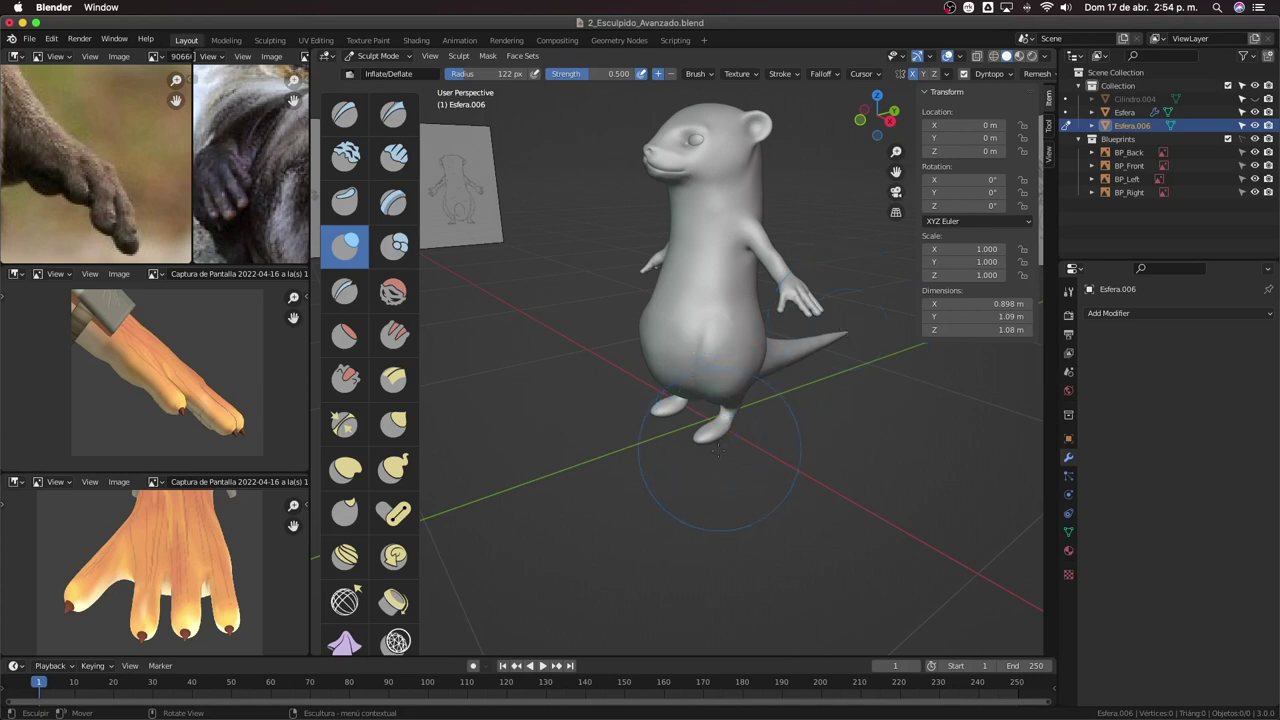
Zoom in on the lower body and inflate the hips rounder and fuller.
ctrl+scroll(760, 420, up, 2)
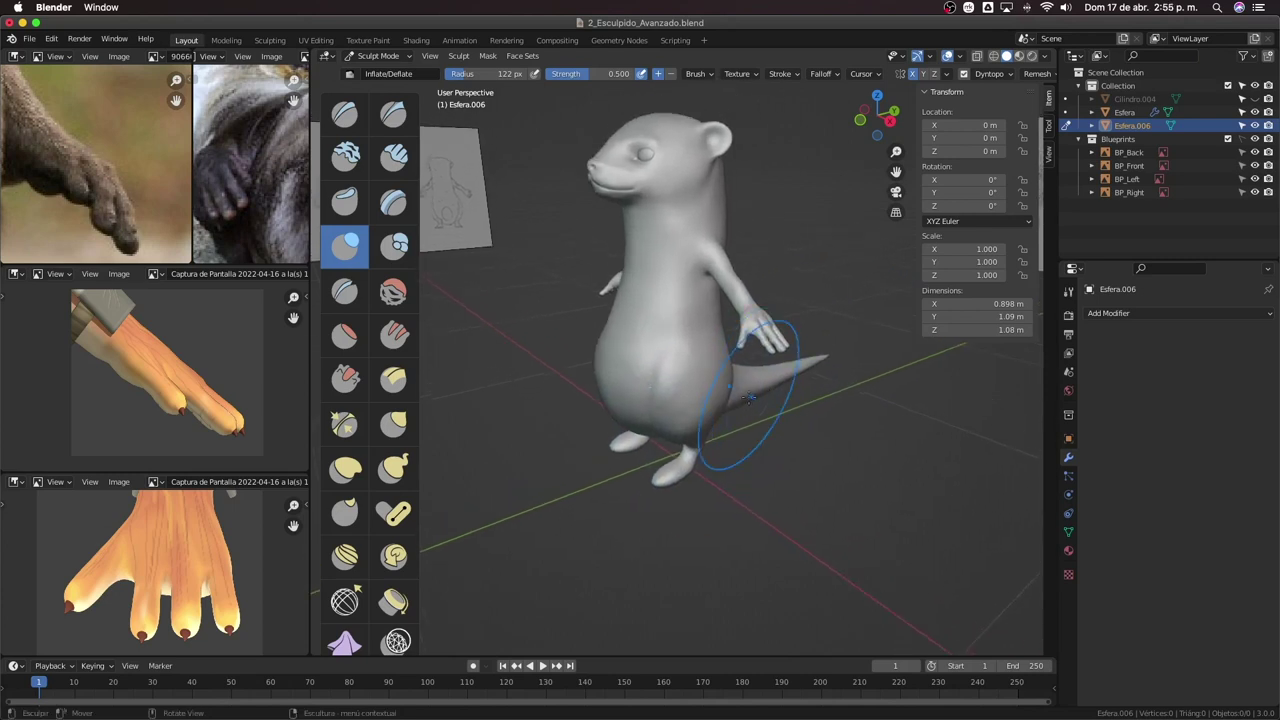
ctrl+scroll(760, 420, up, 2)
ctrl+scroll(775, 360, up, 2)
scroll(780, 336, up, 2)
scroll(740, 350, up, 2)
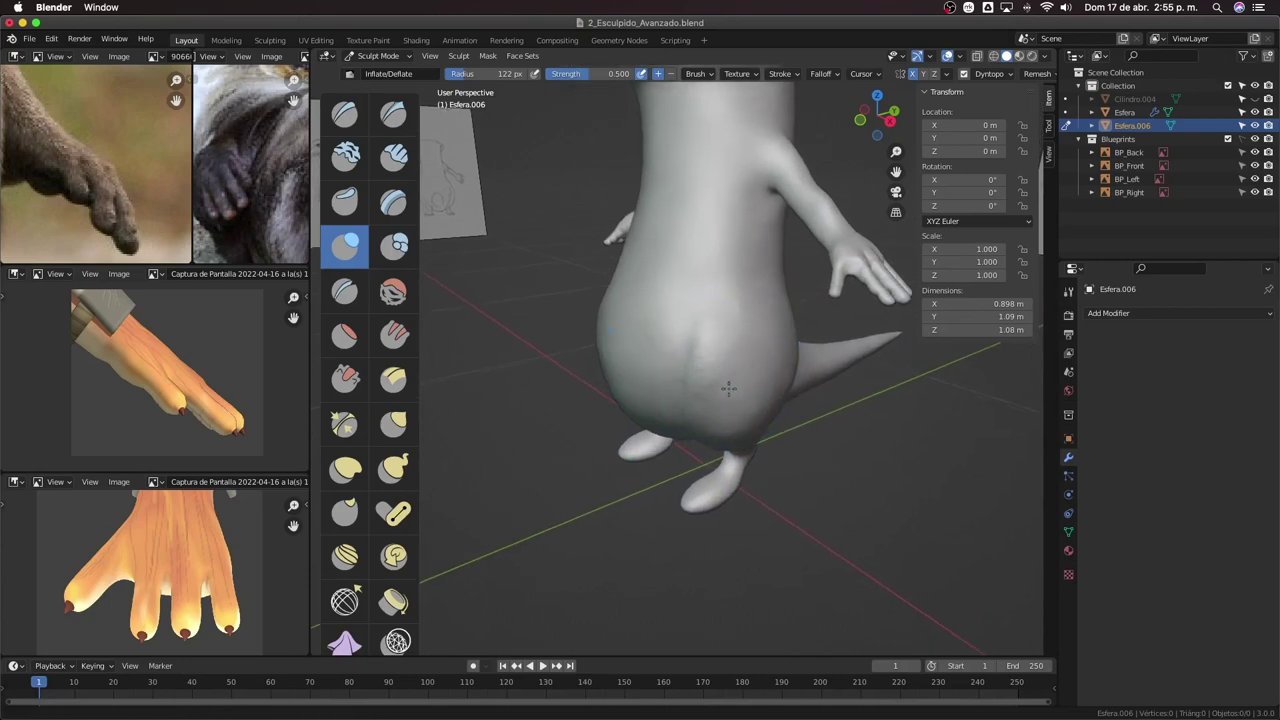
scroll(690, 370, up, 2)
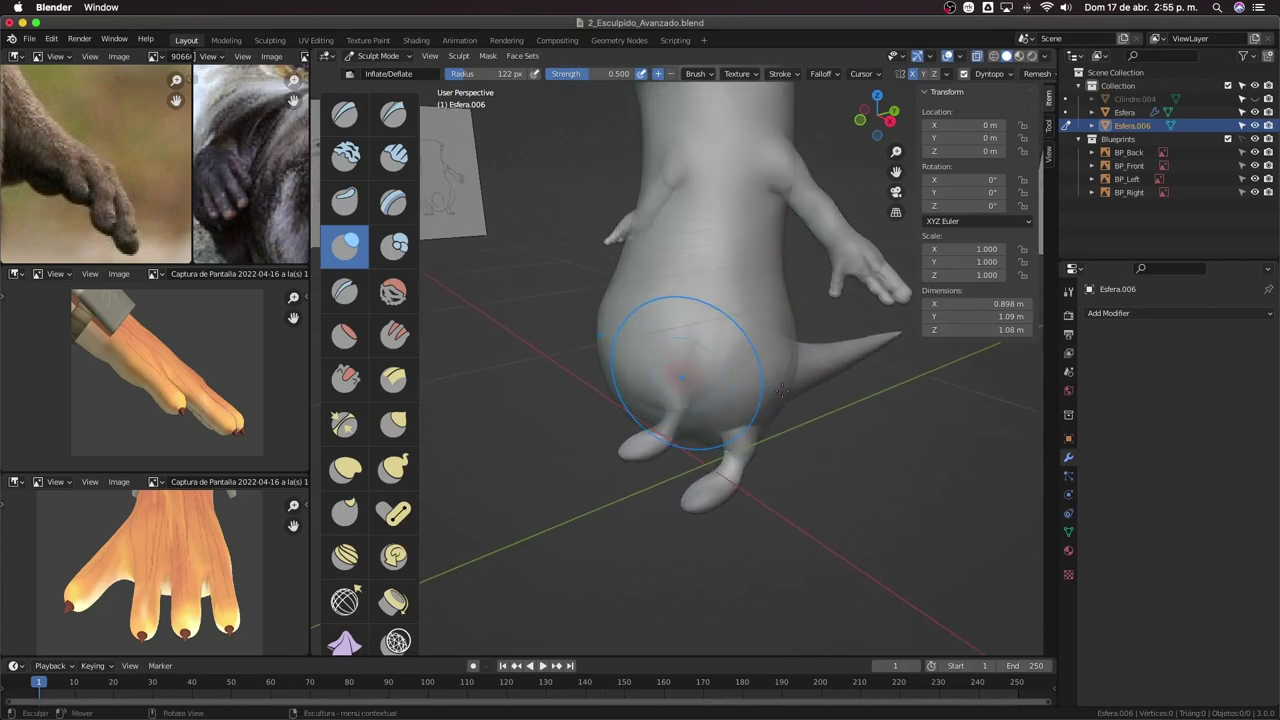
drag(680, 370, 790, 405)
middle_drag(798, 410, 782, 349)
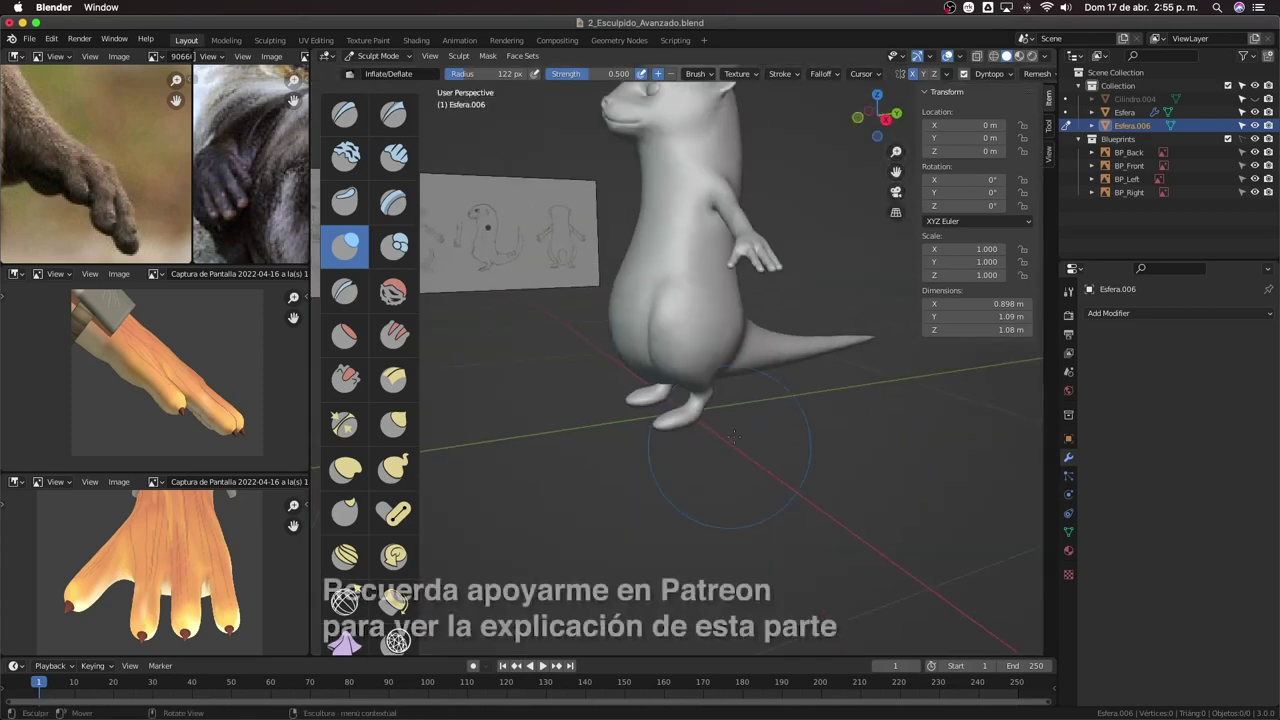
Rotate toe cylinder Cilindro.004 to lie along the foot and move it into place.
click(1135, 98)
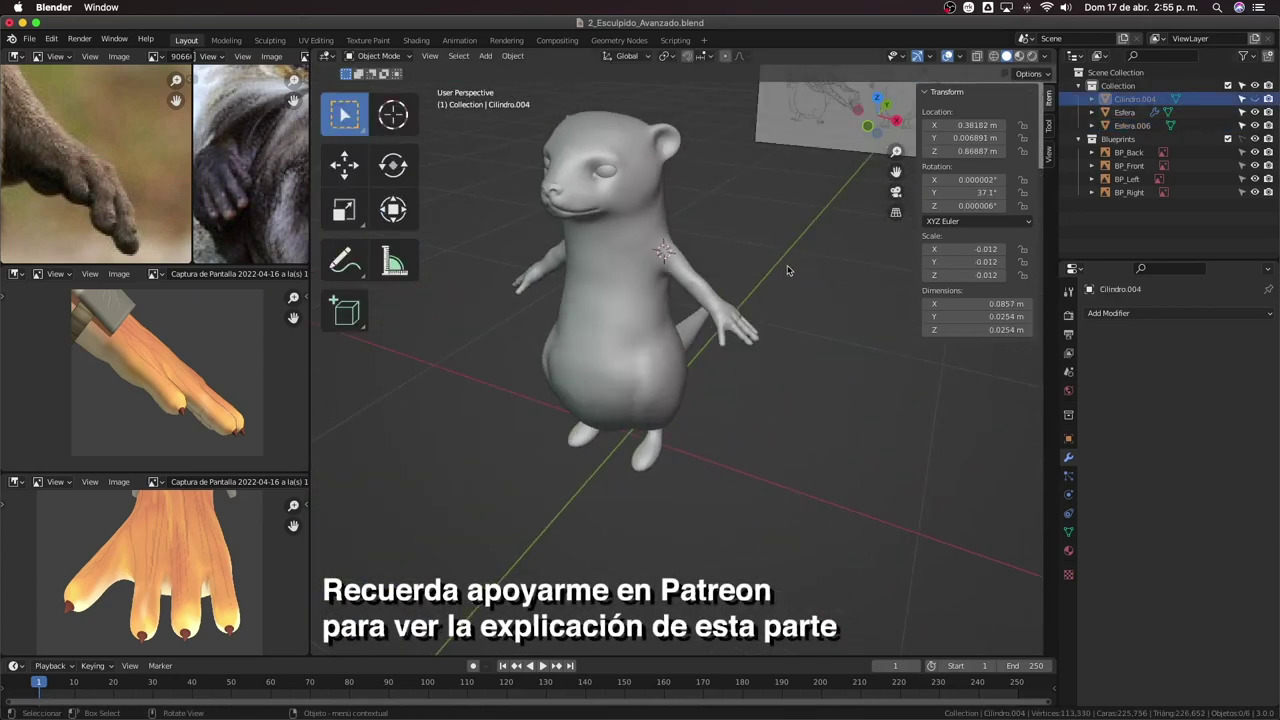
key(KP_7)
key(KP_3)
key(r)
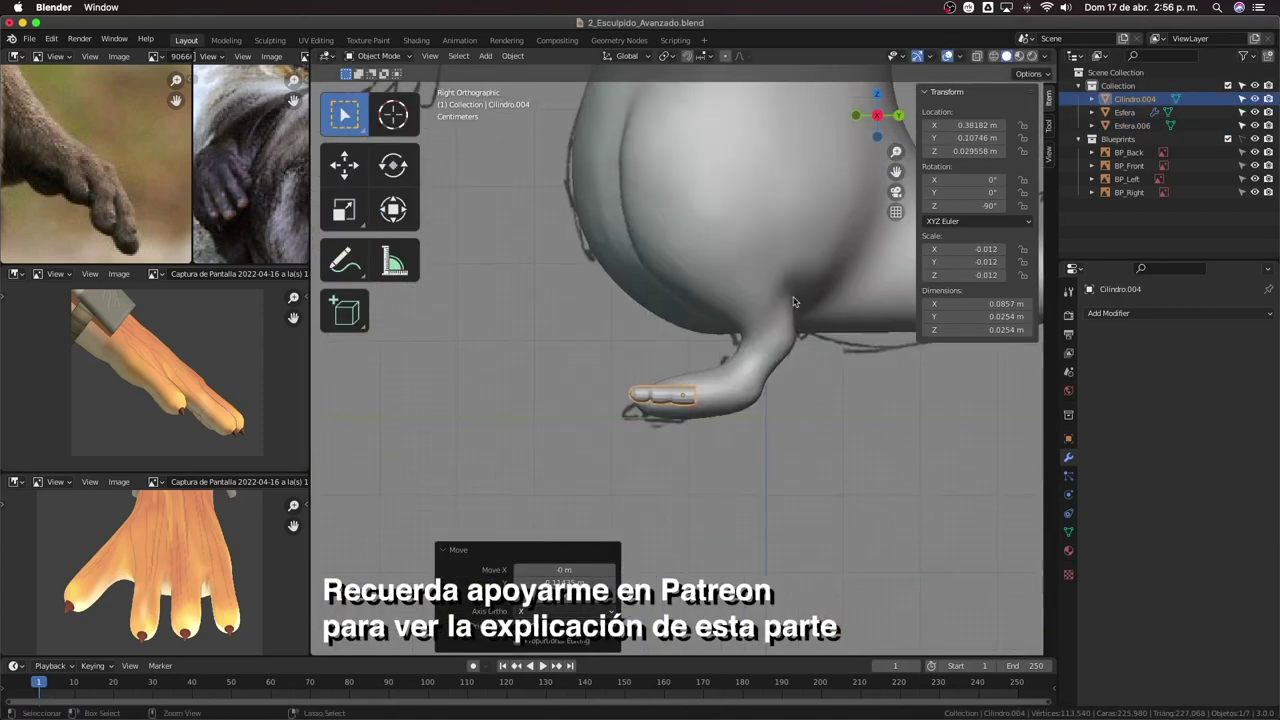
scroll(693, 446, up, 5)
key(g)
click(693, 446)
scroll(718, 386, up, 2)
Shorten the toe mesh along Y and move it onto the foot tip.
key(Tab)
key(s)
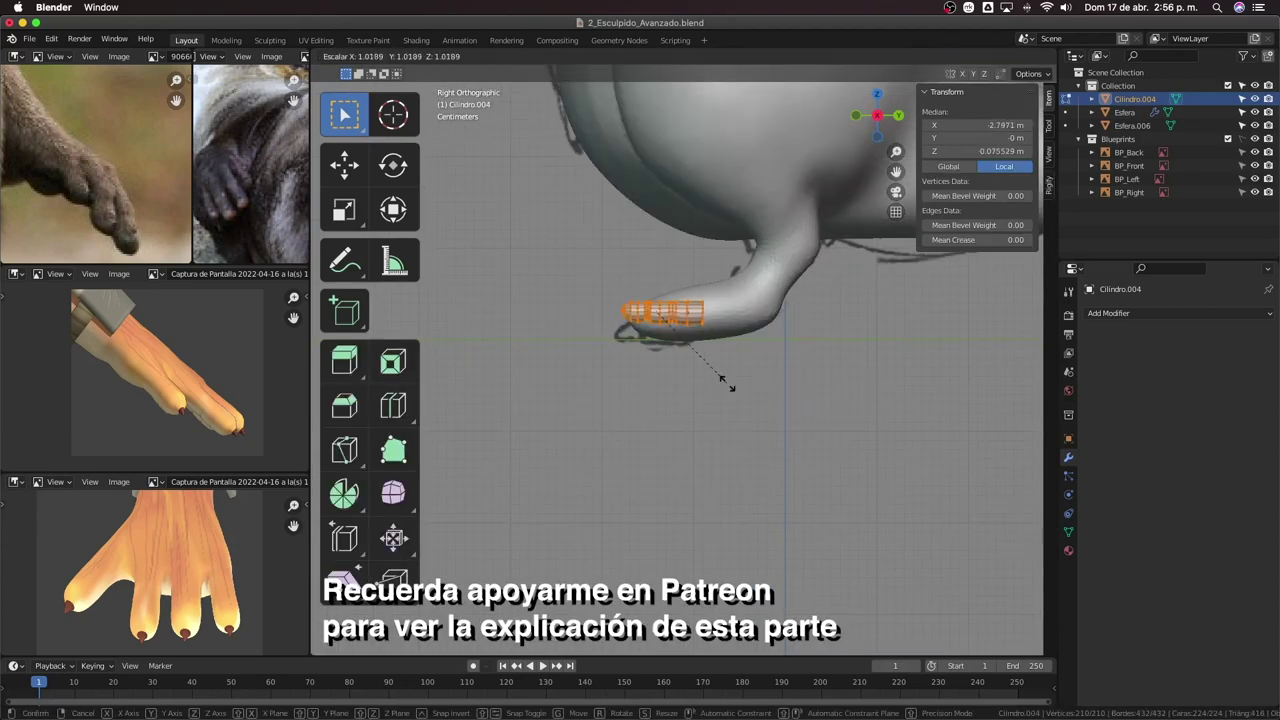
key(y)
click(743, 405)
key(Tab)
middle_drag(743, 405, 817, 489)
key(KP_1)
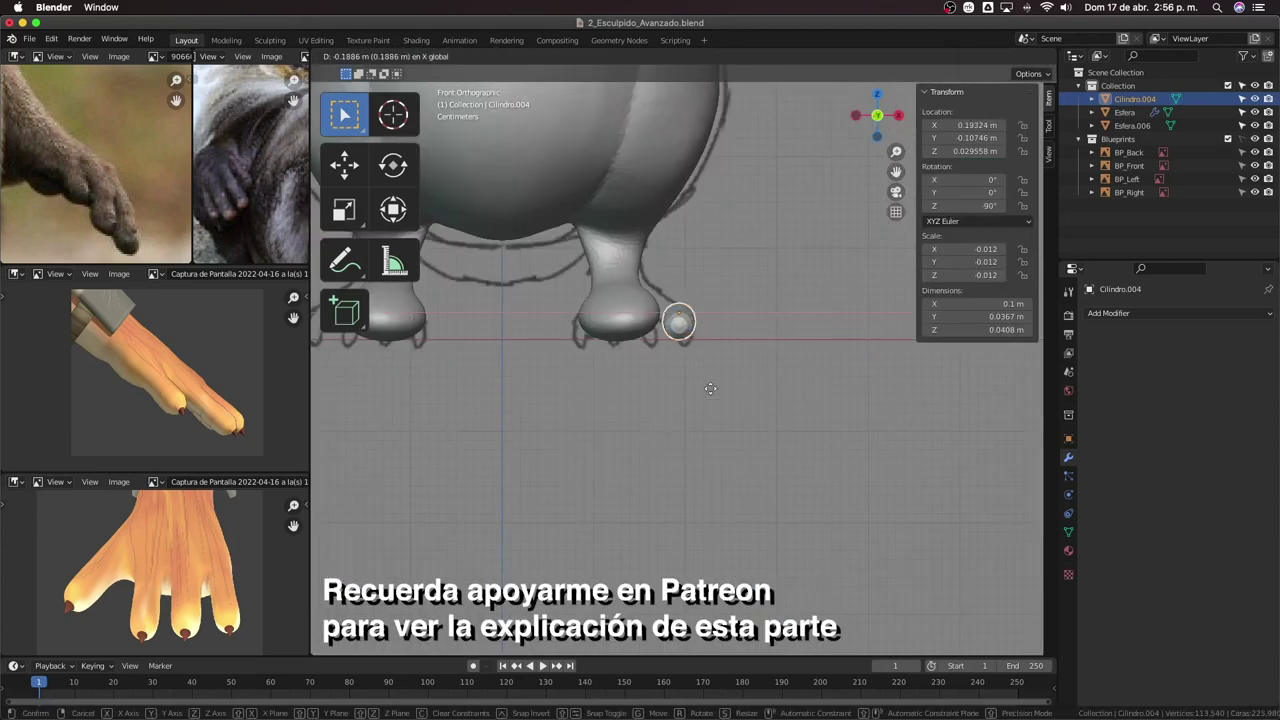
key(g)
key(KP_3)
Lengthen the whole toe mesh along the Y axis.
key(Tab)
scroll(706, 394, up, 3)
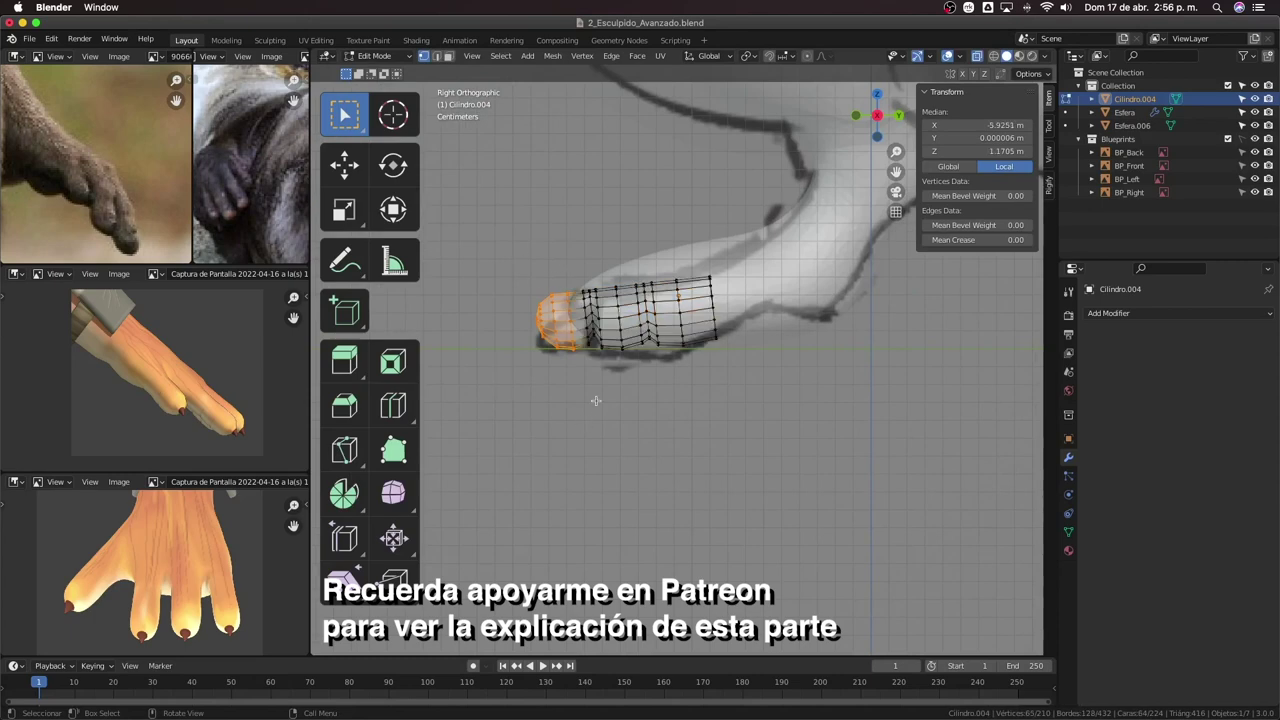
key(a)
key(s)
key(y)
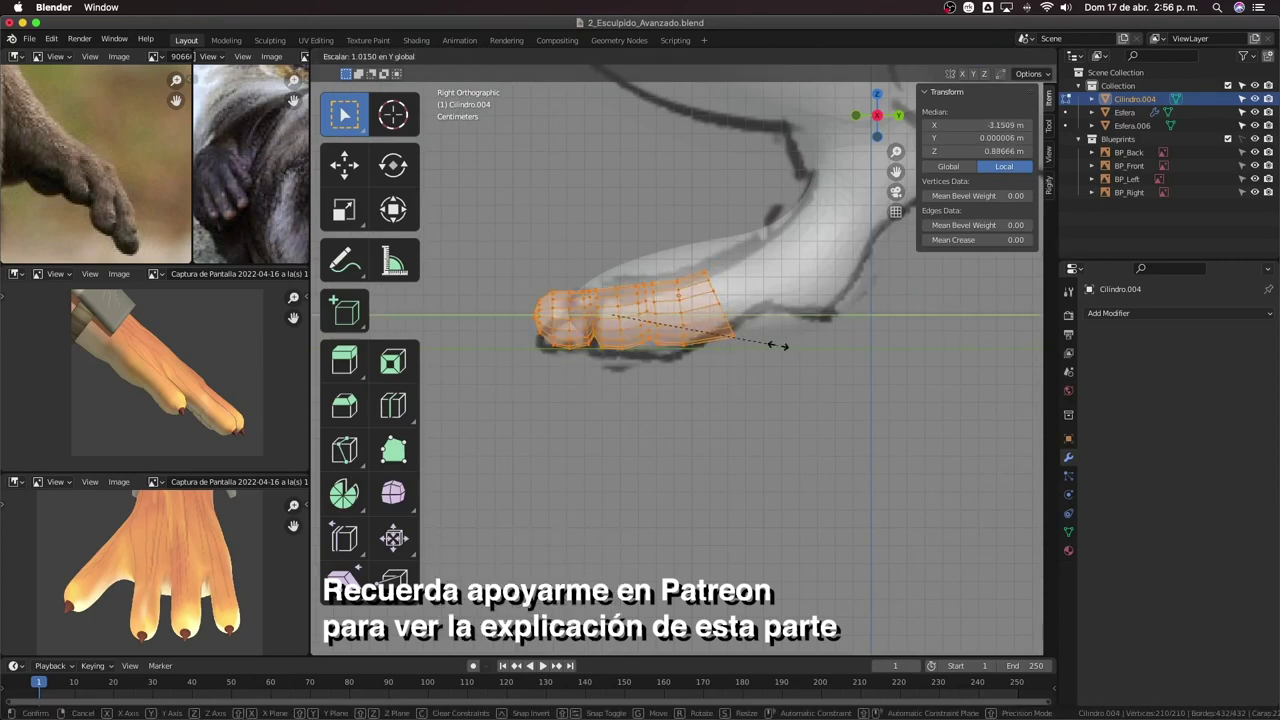
click(777, 345)
Bend the toe by rotating its rear and middle vertex rings.
drag(545, 300, 773, 249)
click(806, 253)
key(r)
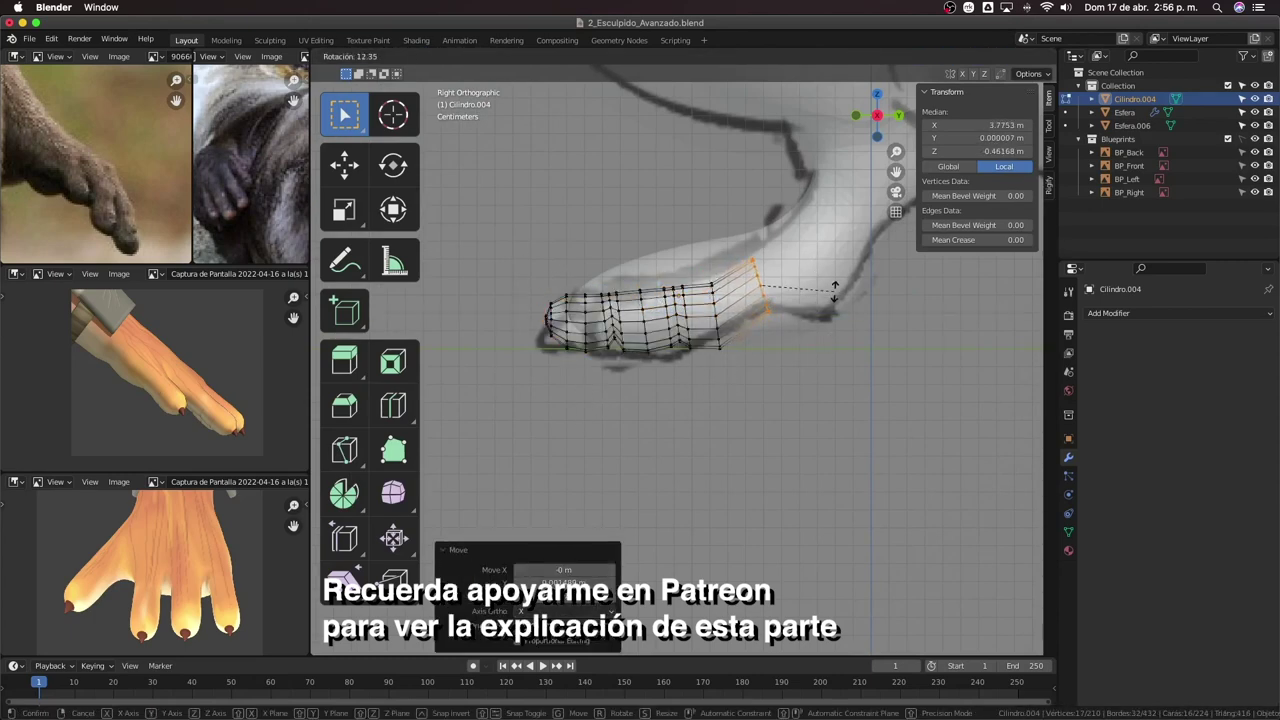
drag(692, 373, 692, 373)
key(g)
click(692, 373)
key(r)
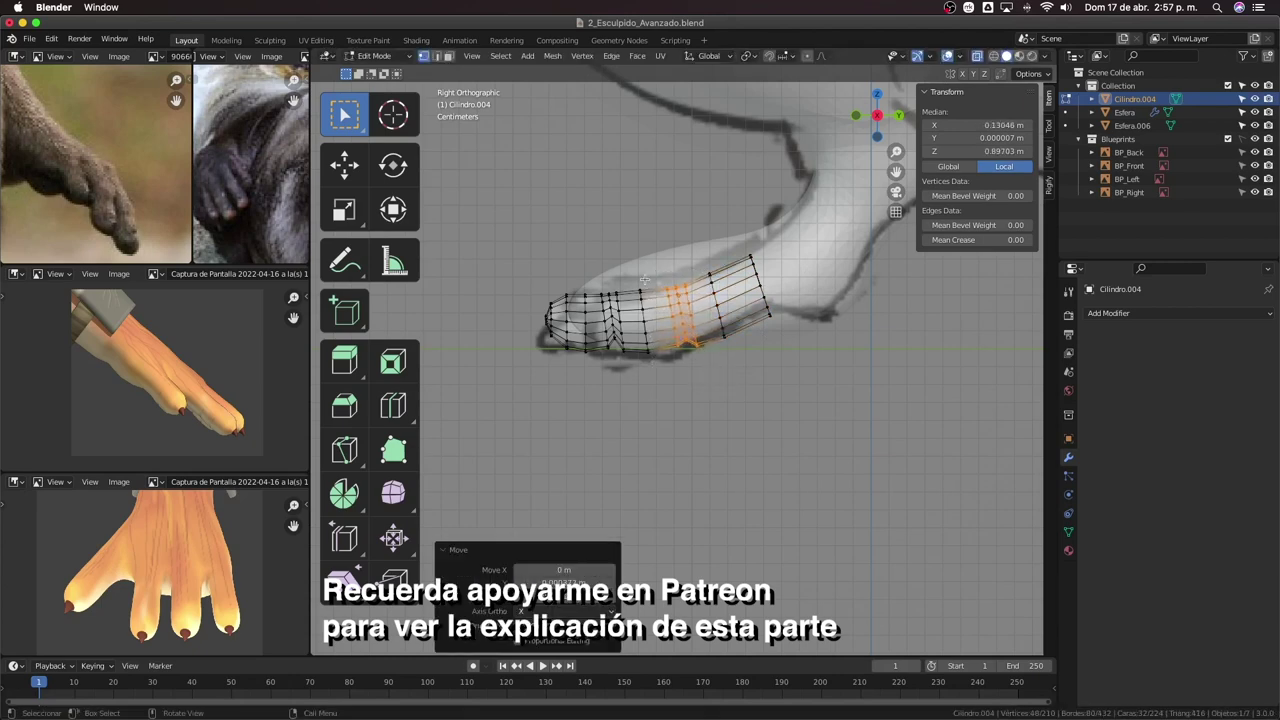
Enlarge the vertices at the toe tip.
middle_drag(645, 282, 724, 336)
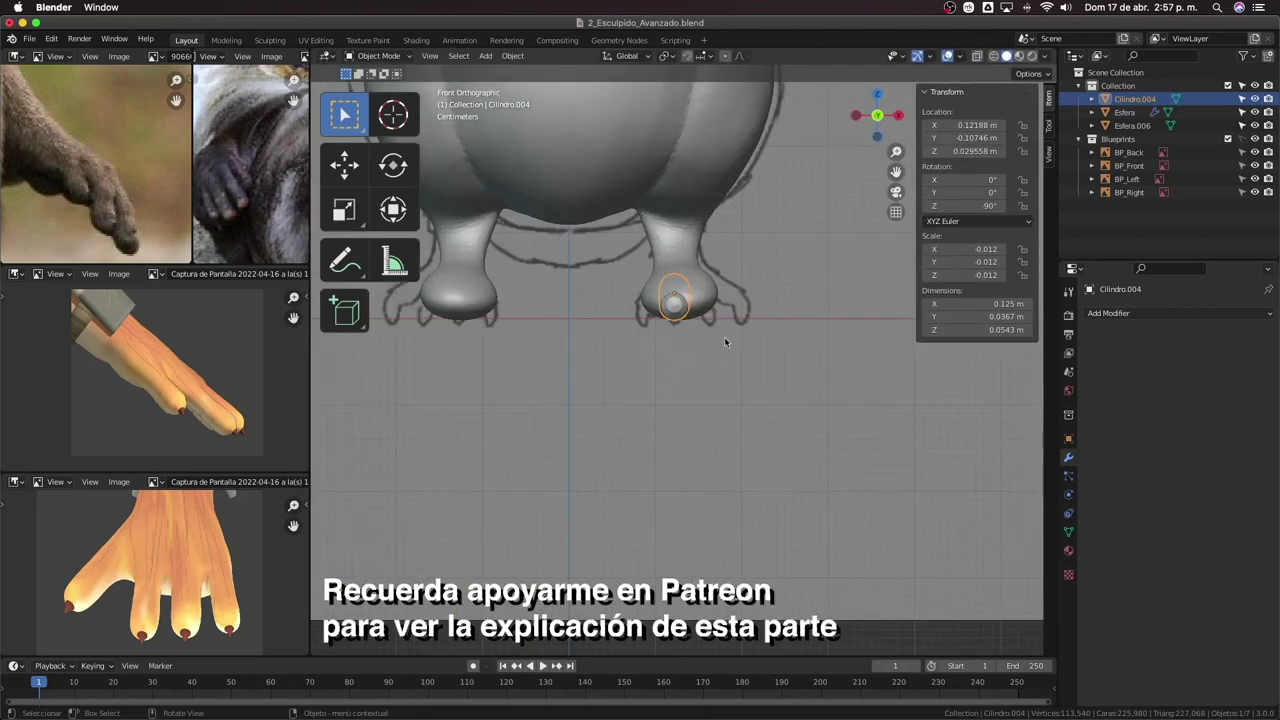
click(724, 336)
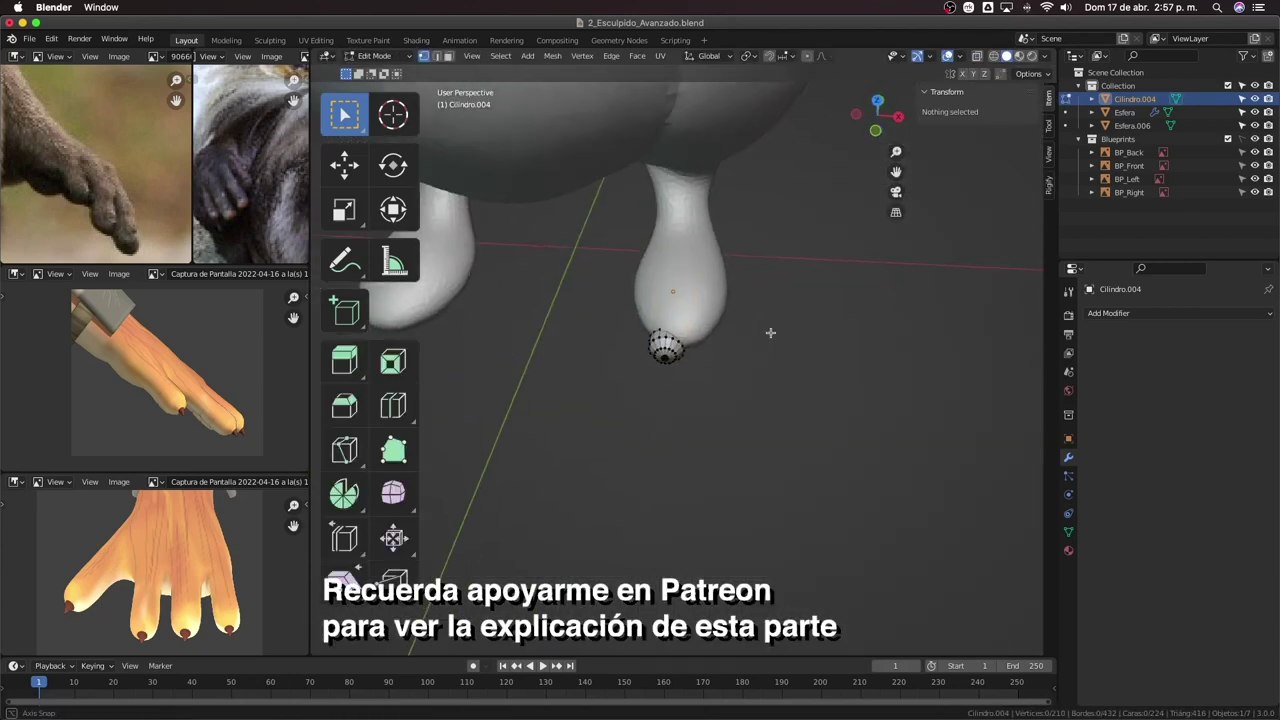
drag(640, 318, 700, 372)
key(s)
click(690, 340)
middle_drag(657, 343, 660, 330)
scroll(245, 190, down, 2)
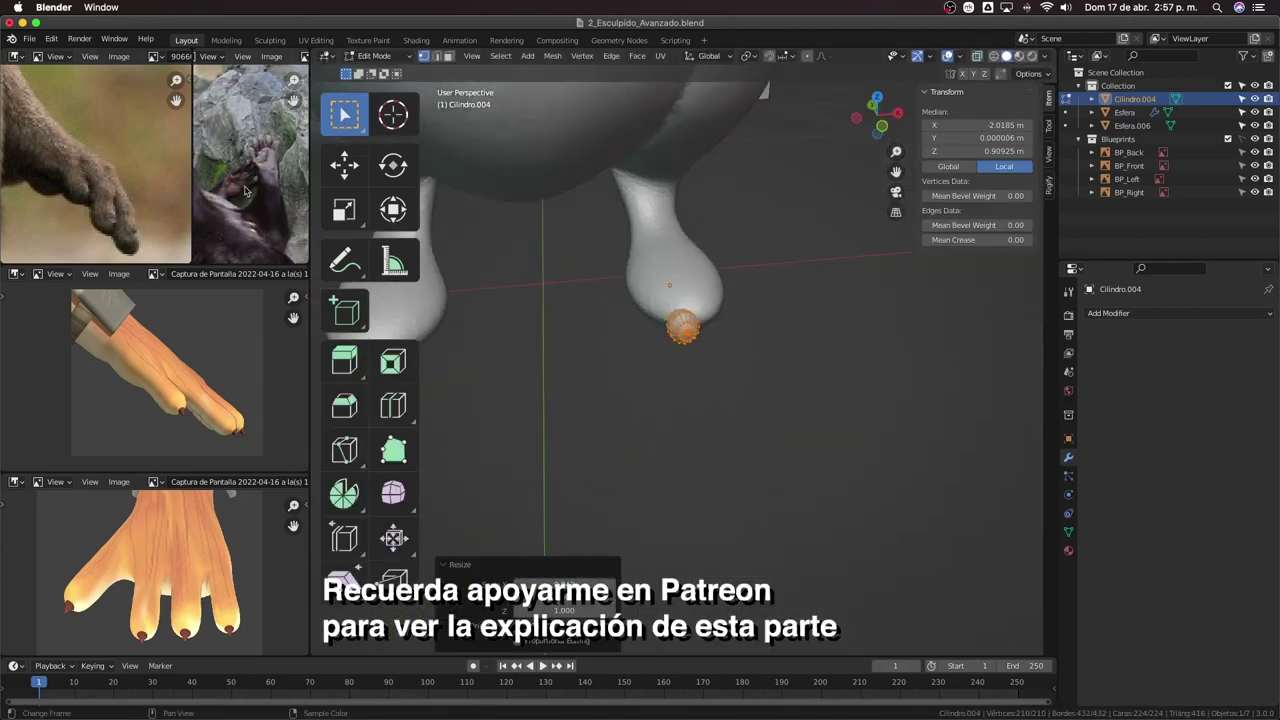
scroll(245, 190, down, 1)
middle_drag(720, 300, 777, 292)
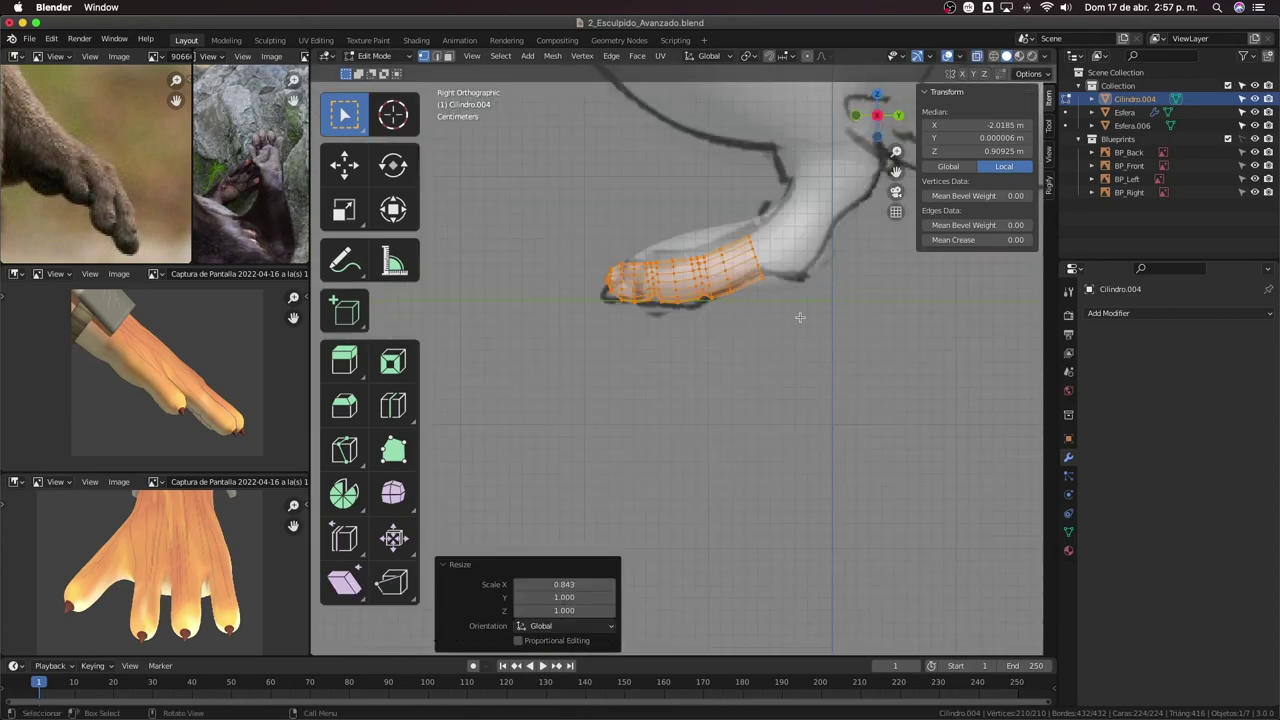
Refine the toe's Y scale and vertex positions, then return to Object Mode.
key(Tab)
key(s)
key(y)
key(Tab)
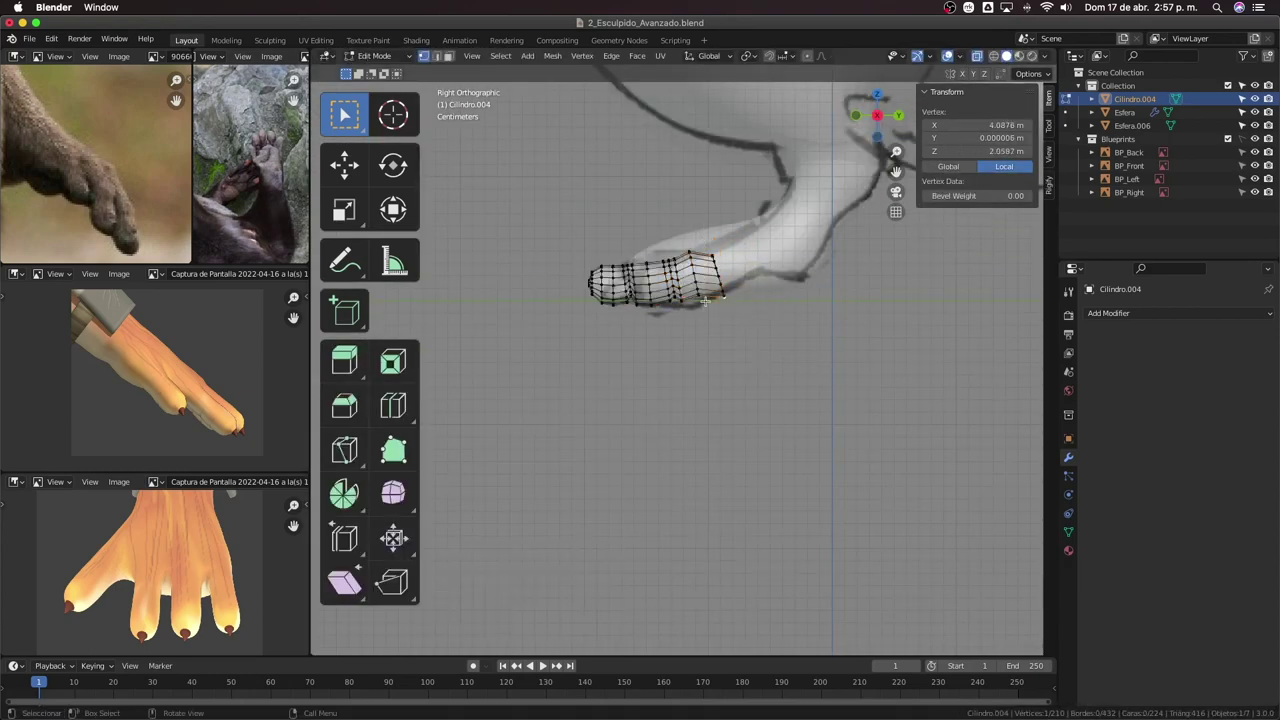
scroll(698, 262, up, 2)
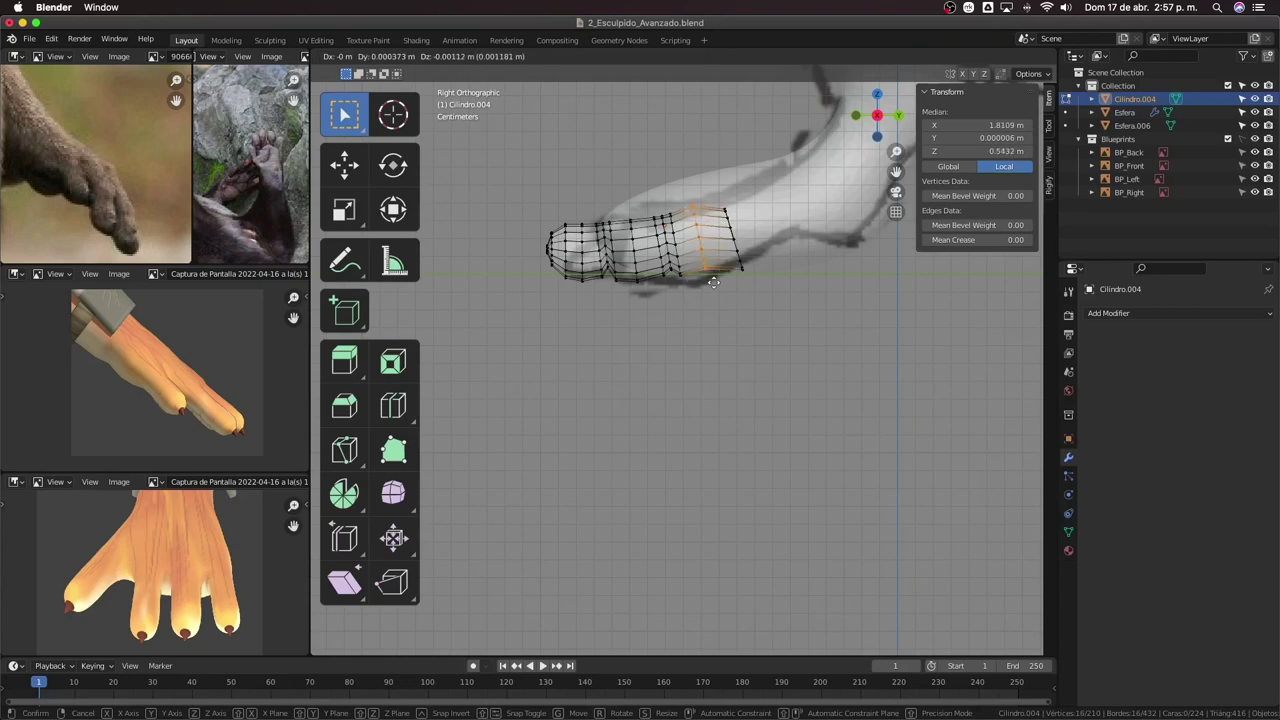
click(712, 300)
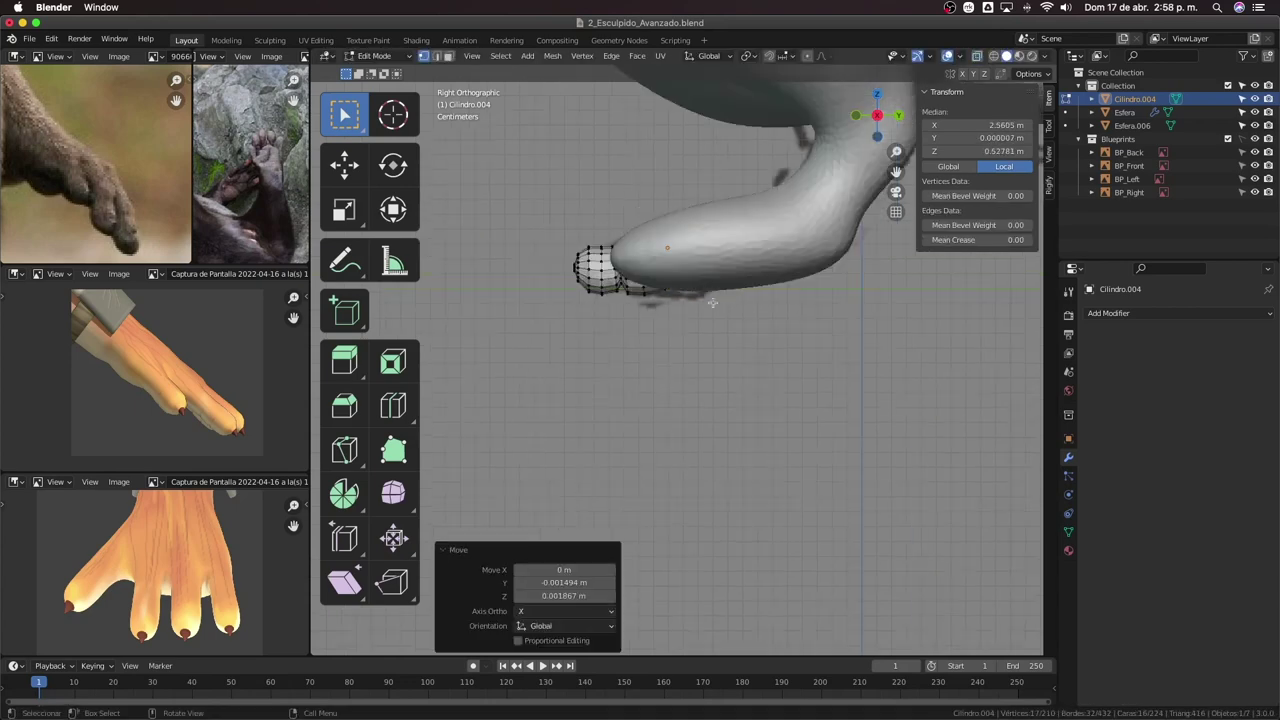
key(Tab)
key(KP_1)
Duplicate the toe, sliding the copy sideways along X and nudging it into place.
key(shift+d)
key(x)
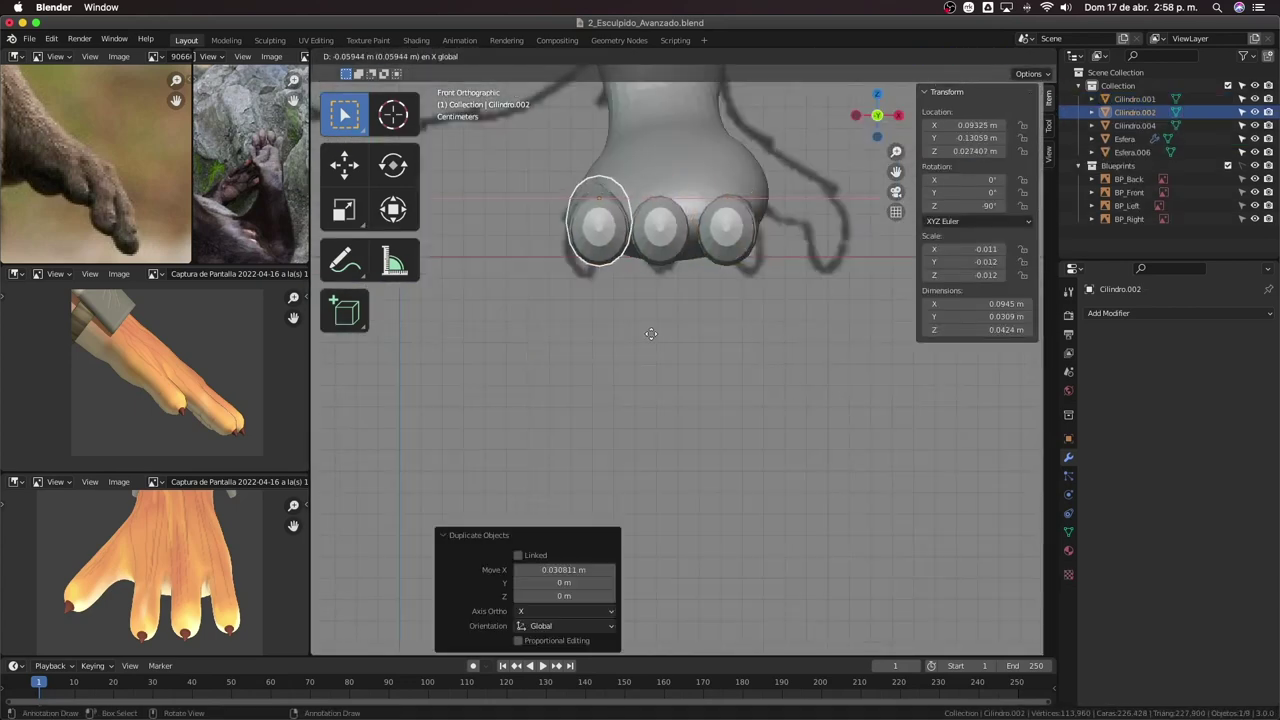
click(651, 333)
mouse_move(651, 333)
middle_down()
mouse_move(652, 374)
mouse_move(731, 493)
mouse_move(908, 551)
mouse_move(826, 494)
middle_up()
key(g)
click(671, 363)
Duplicate toe Cilindro.002 into a smaller outer toe angled outward.
click(704, 467)
key(KP_3)
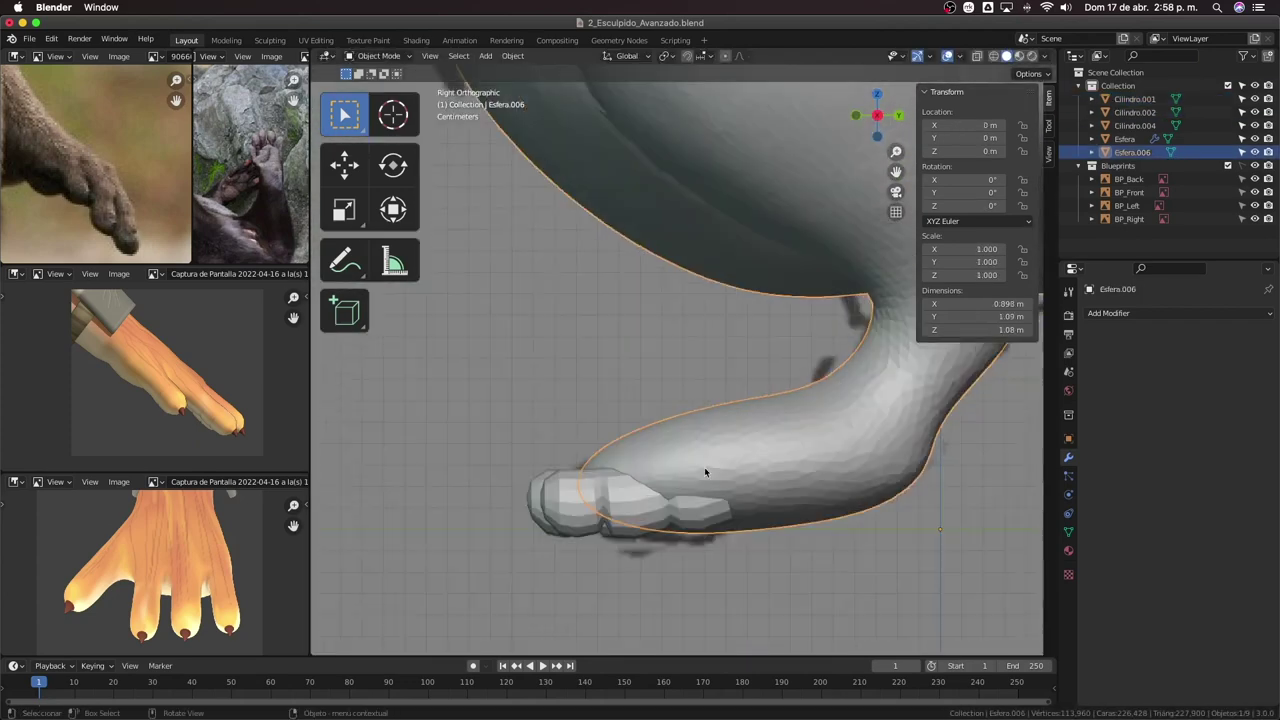
mouse_move(704, 467)
middle_down()
mouse_move(766, 471)
mouse_move(560, 418)
mouse_move(686, 500)
middle_up()
click(766, 471)
key(shift+d)
click(686, 500)
key(r)
click(706, 568)
key(s)
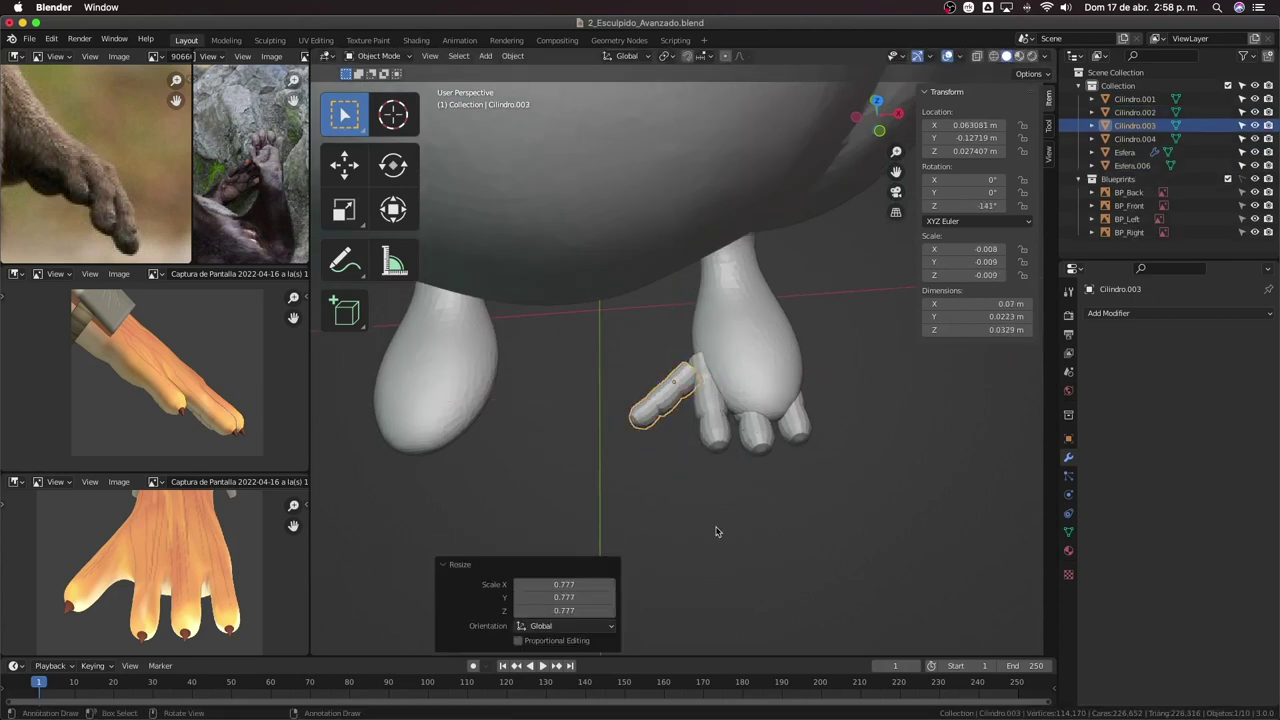
In X-ray view, raise the angled outer toe along Z.
key(alt+z)
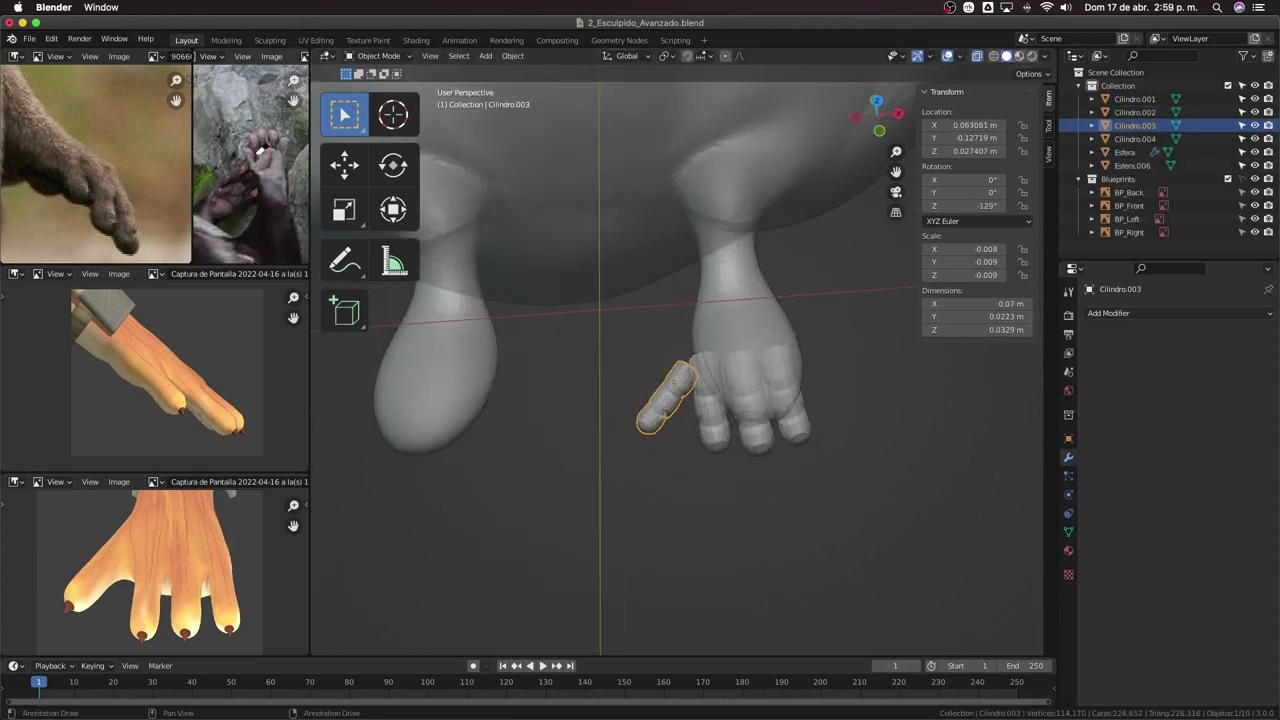
mouse_move(504, 336)
middle_down()
mouse_move(734, 463)
mouse_move(698, 435)
mouse_move(801, 418)
mouse_move(863, 449)
mouse_move(723, 509)
middle_up()
key(g)
key(z)
click(700, 440)
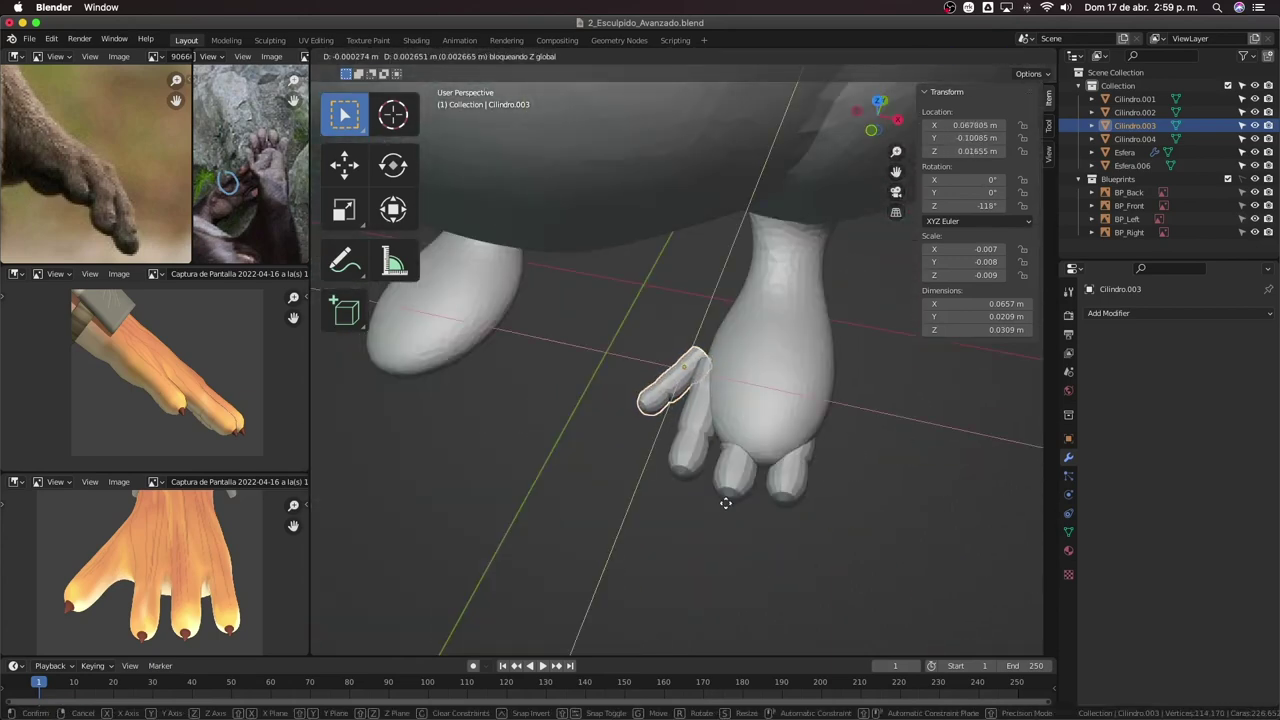
click(748, 416)
key(alt+z)
key(alt+z)
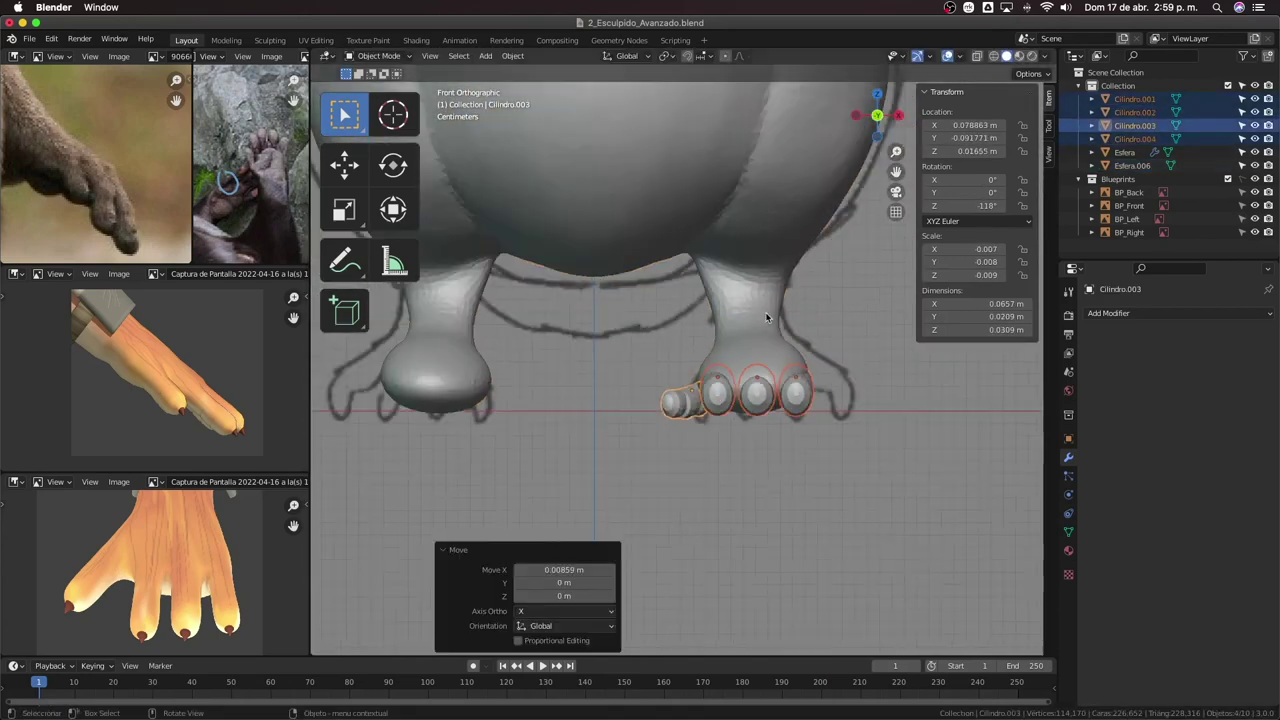
Put the otter body in Sculpt Mode with the Grab brush.
key(ctrl+Tab)
mouse_move(758, 432)
middle_down()
mouse_move(773, 463)
mouse_move(794, 457)
mouse_move(716, 345)
mouse_move(674, 429)
mouse_move(651, 400)
mouse_move(689, 433)
mouse_move(732, 371)
middle_up()
click(786, 556)
key(g)
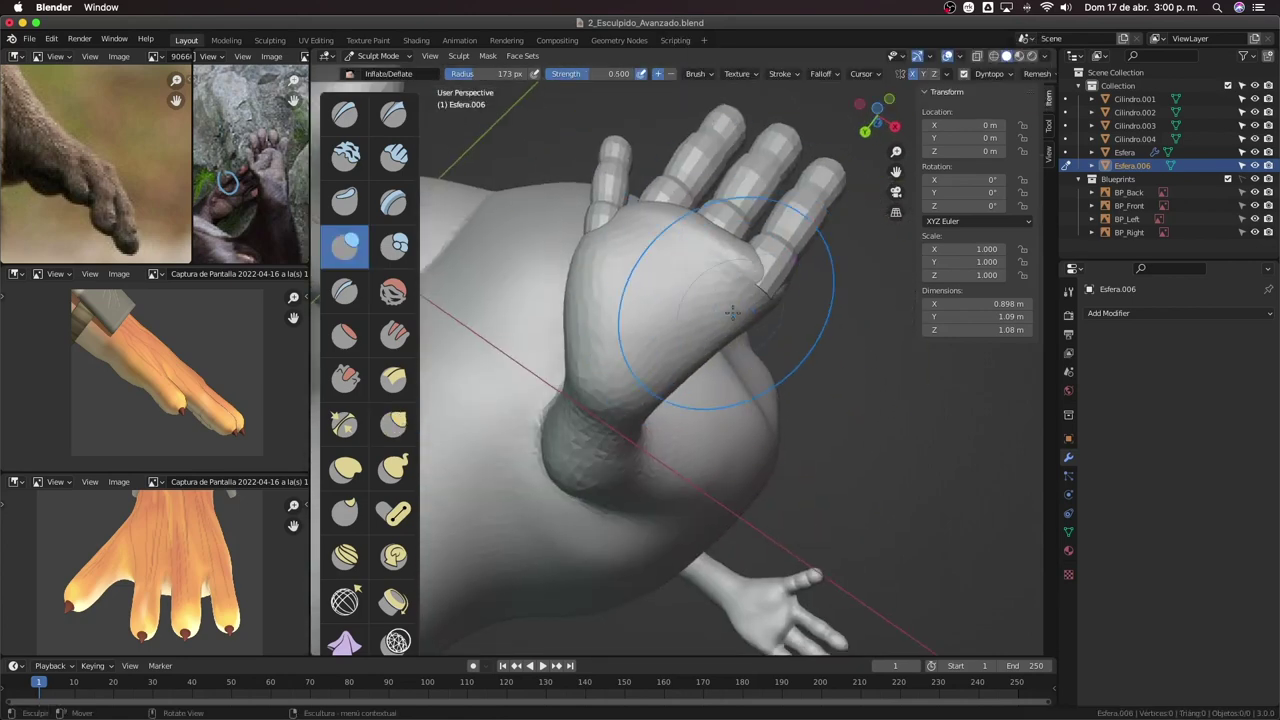
Sculpt the foot sole into a rounder pad with the Grab brush.
mouse_move(741, 289)
middle_down()
mouse_move(730, 400)
mouse_move(700, 380)
mouse_move(680, 330)
mouse_move(781, 347)
middle_up()
key(g)
scroll(781, 347, down, 5)
mouse_move(754, 443)
middle_down()
mouse_move(797, 347)
mouse_move(624, 370)
mouse_move(714, 329)
mouse_move(685, 360)
middle_up()
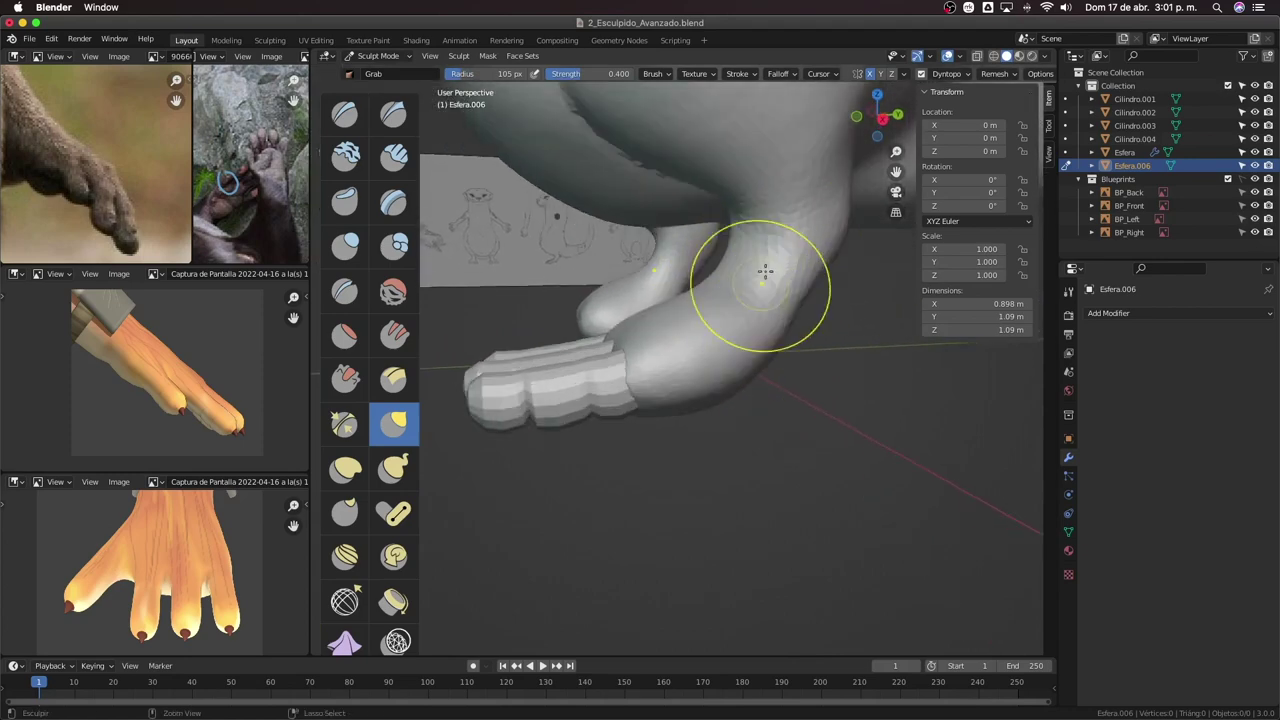
mouse_move(764, 271)
middle_down()
mouse_move(763, 251)
mouse_move(629, 271)
mouse_move(709, 320)
mouse_move(745, 362)
mouse_move(714, 414)
mouse_move(714, 351)
mouse_move(747, 277)
mouse_move(751, 400)
mouse_move(740, 370)
mouse_move(800, 414)
mouse_move(751, 291)
mouse_move(690, 310)
mouse_move(769, 149)
mouse_move(688, 297)
middle_up()
Tilt toe Cilindro.004 slightly, then resume sculpting the otter body.
key(ctrl+Tab)
click(765, 357)
key(KP_3)
key(r)
click(757, 392)
key(ctrl+Tab)
Sculpt the leg and foot with a resized Crease brush, then Grab.
key(shift+c)
key(f)
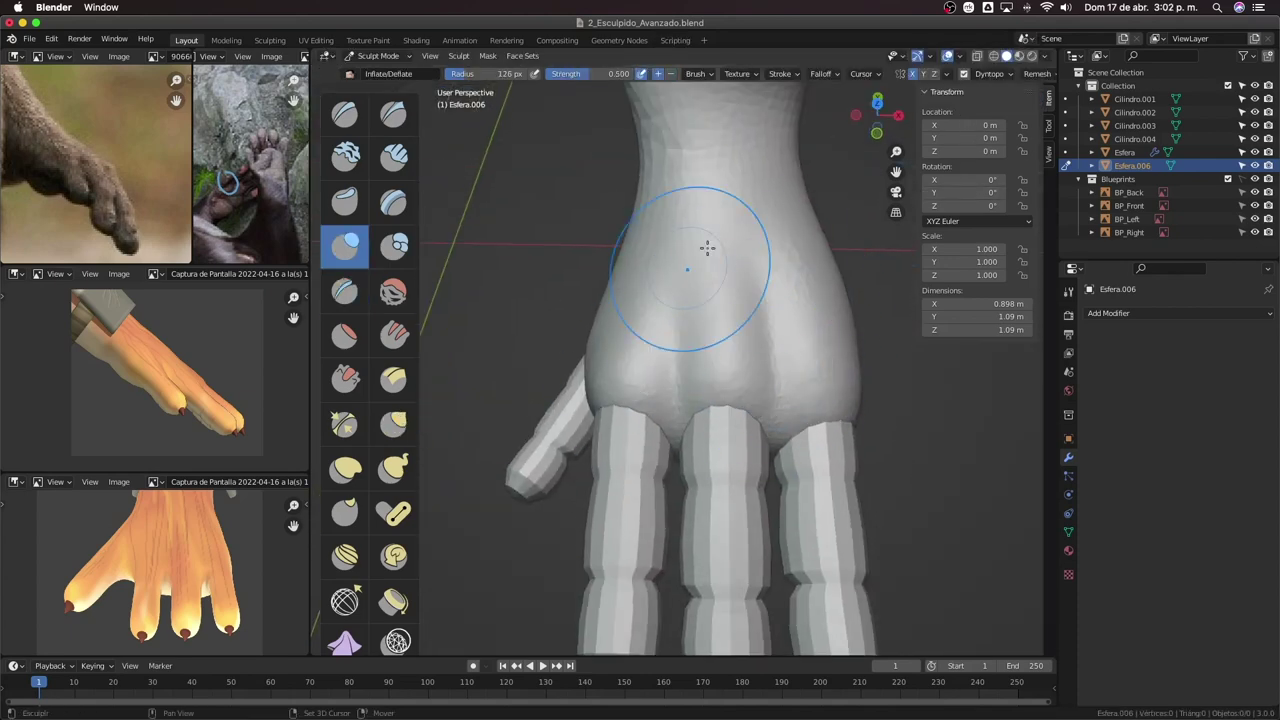
middle_drag(707, 247, 603, 334)
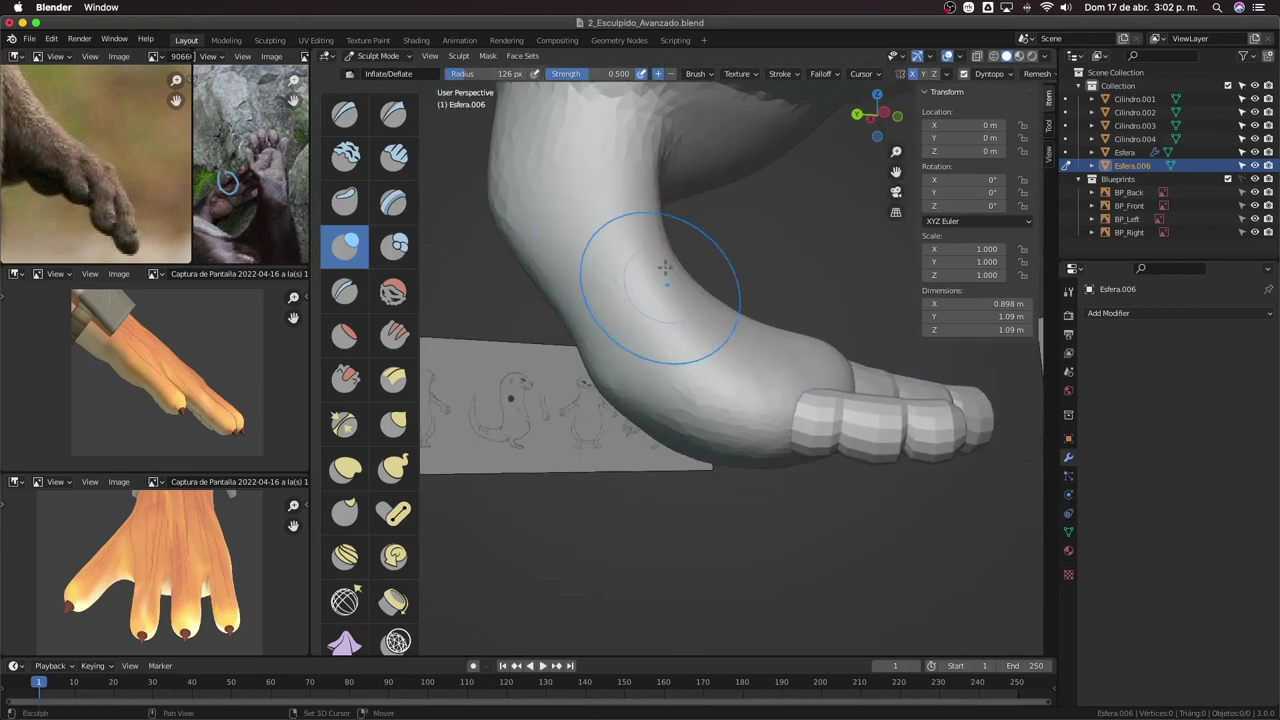
mouse_move(665, 267)
middle_down()
mouse_move(657, 206)
mouse_move(723, 400)
mouse_move(666, 354)
mouse_move(695, 370)
mouse_move(680, 403)
middle_up()
key(g)
In Object Mode, select the toe cylinders together with the otter body.
key(ctrl+Tab)
click(740, 455)
shift+click(676, 460)
mouse_move(777, 429)
middle_down()
mouse_move(700, 450)
mouse_move(670, 299)
mouse_move(831, 416)
mouse_move(636, 292)
middle_up()
scroll(758, 438, down, 3)
click(758, 438)
scroll(831, 416, up, 4)
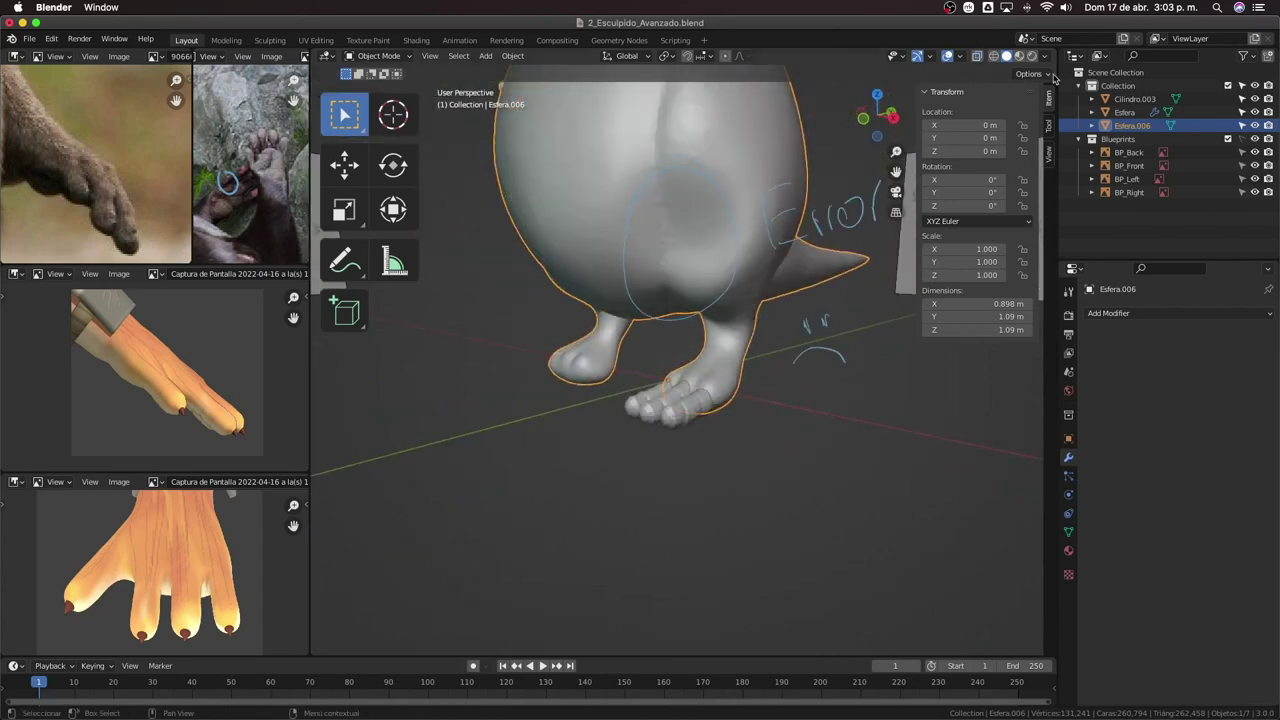
Apply a Boolean Union of the toe object onto the body and delete the cutter Cilindro.003.
click(1048, 153)
scroll(754, 412, up, 3)
click(735, 470)
click(1180, 313)
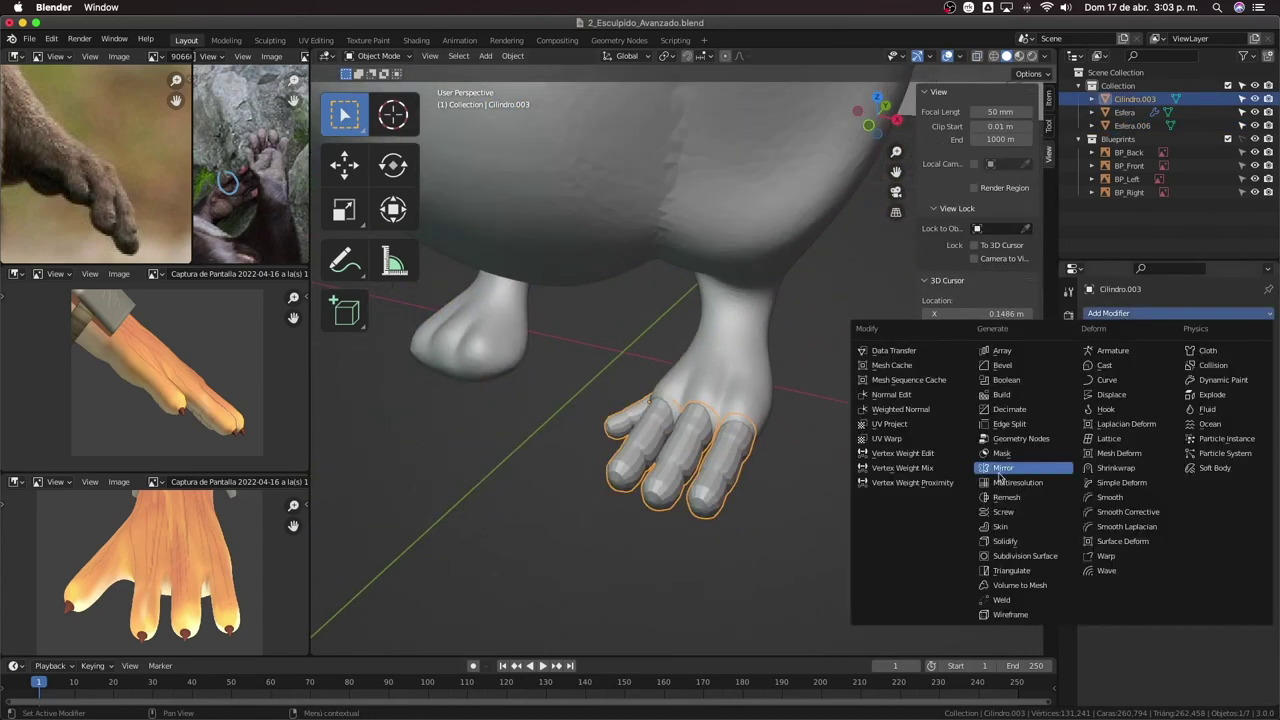
click(1006, 380)
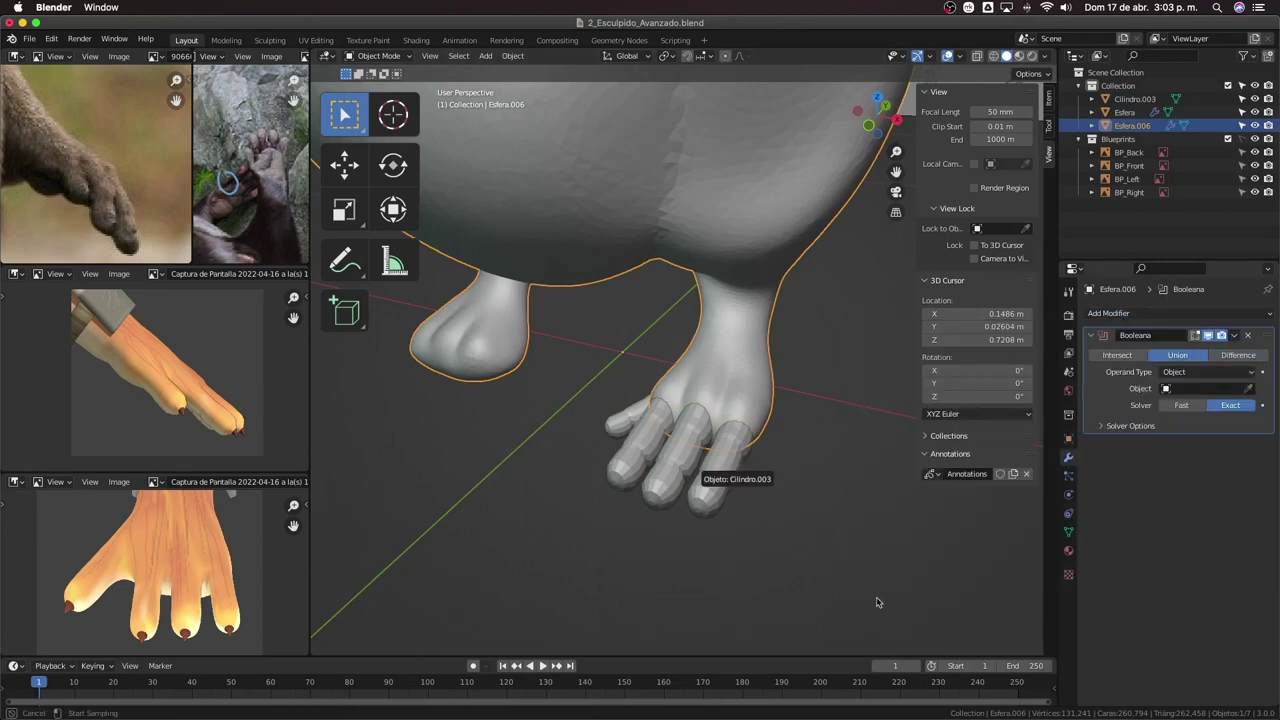
click(1175, 351)
click(655, 450)
key(x)
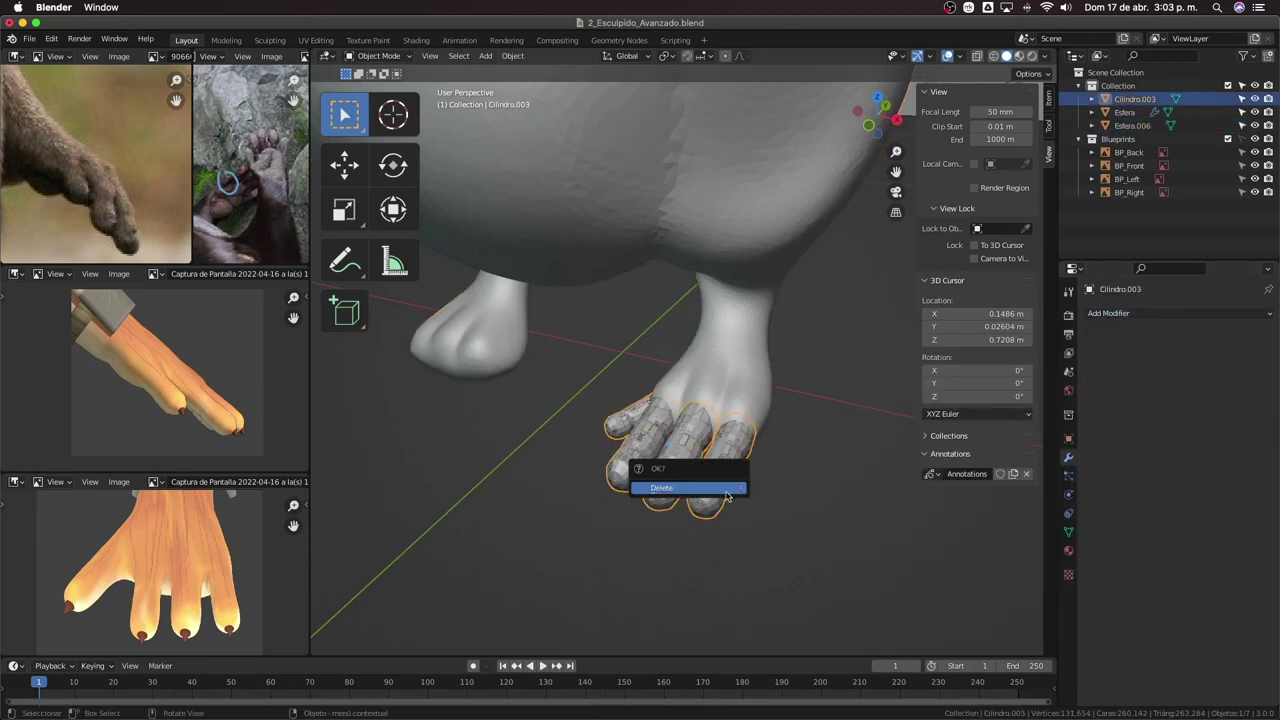
click(657, 478)
In Sculpt Mode, Symmetrize the toes to the other foot and init face sets from loose parts.
key(ctrl+Tab)
click(903, 73)
click(903, 277)
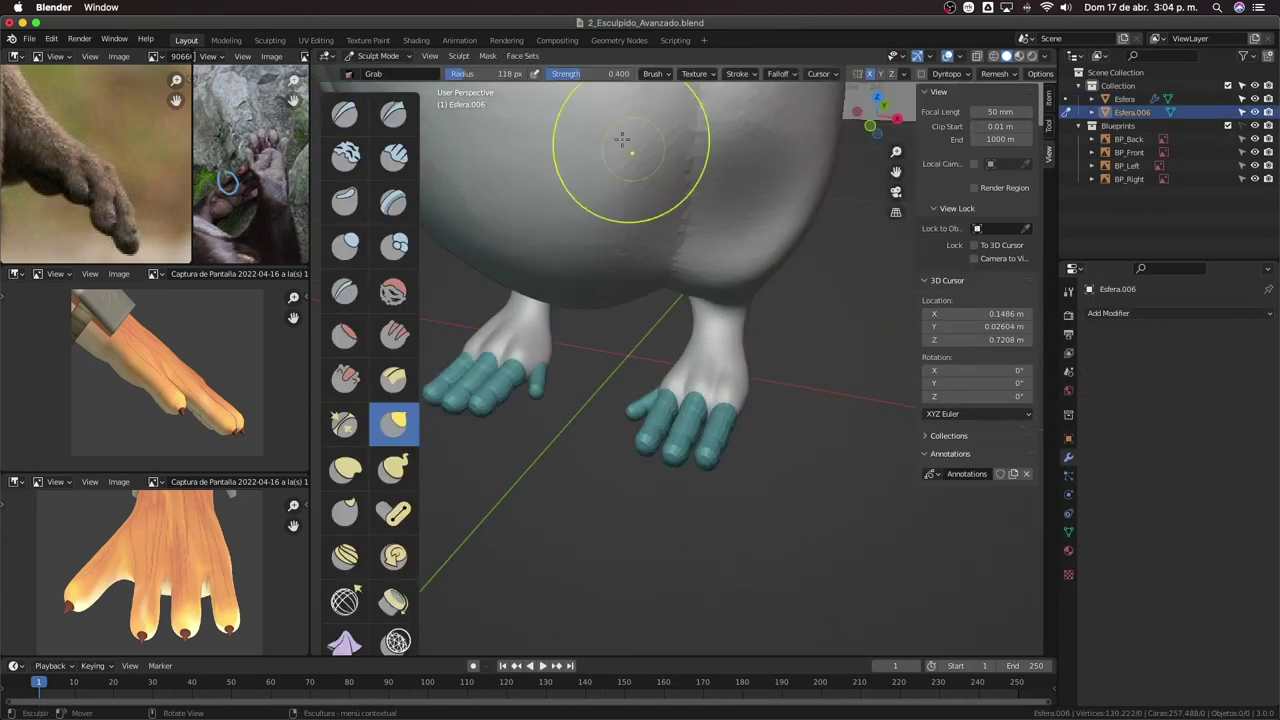
click(522, 55)
click(745, 122)
Smooth the faceted surfaces of the new blocky toes.
scroll(843, 300, up, 1)
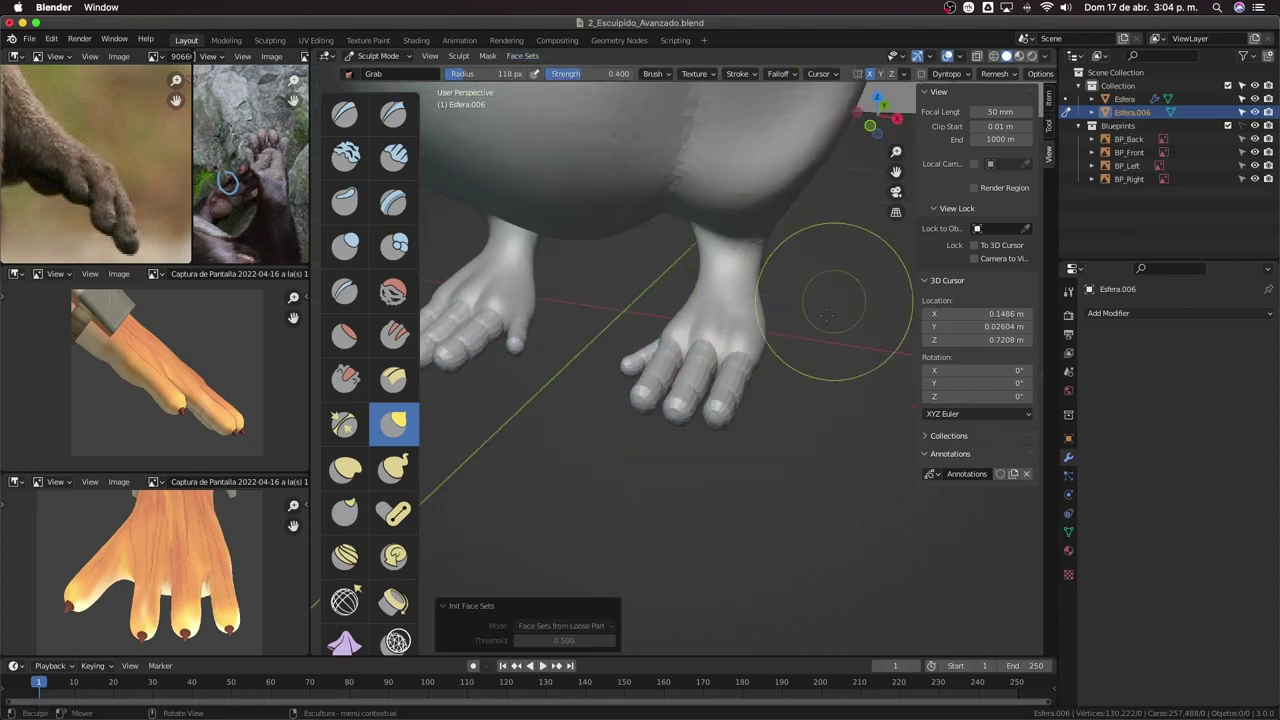
scroll(743, 371, up, 5)
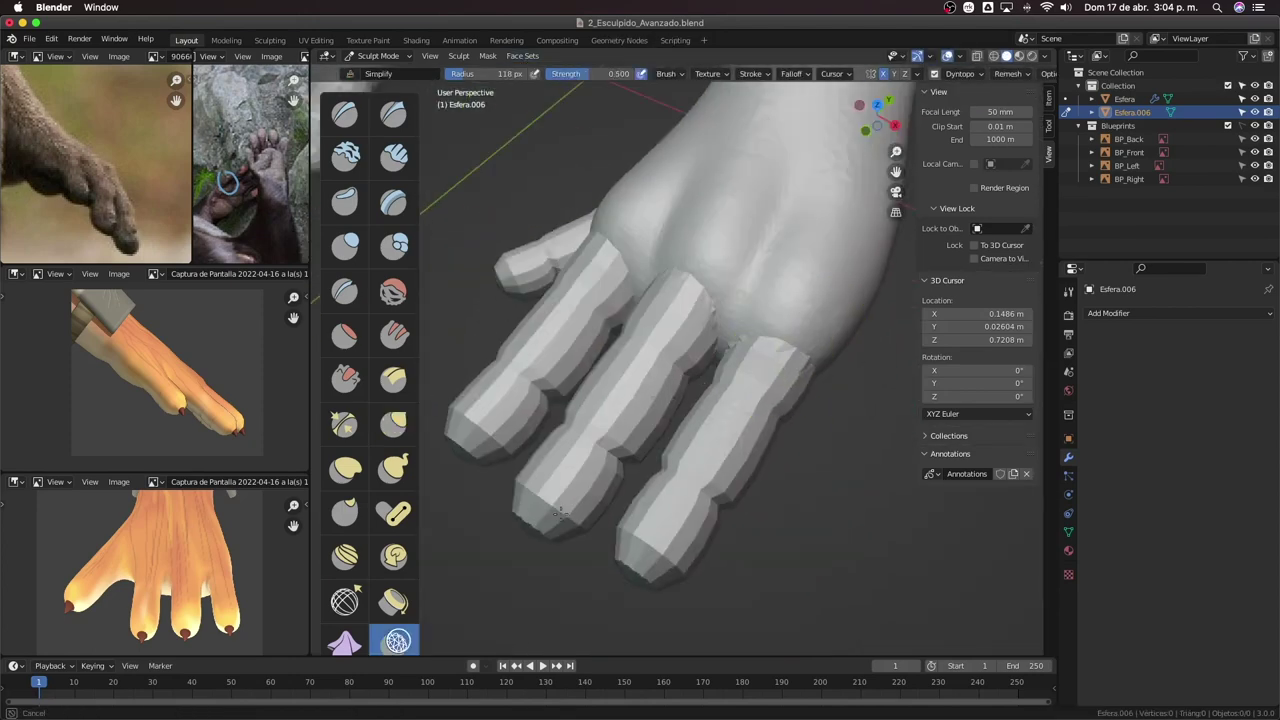
mouse_move(560, 512)
middle_down()
mouse_move(500, 286)
mouse_move(800, 243)
mouse_move(648, 452)
middle_up()
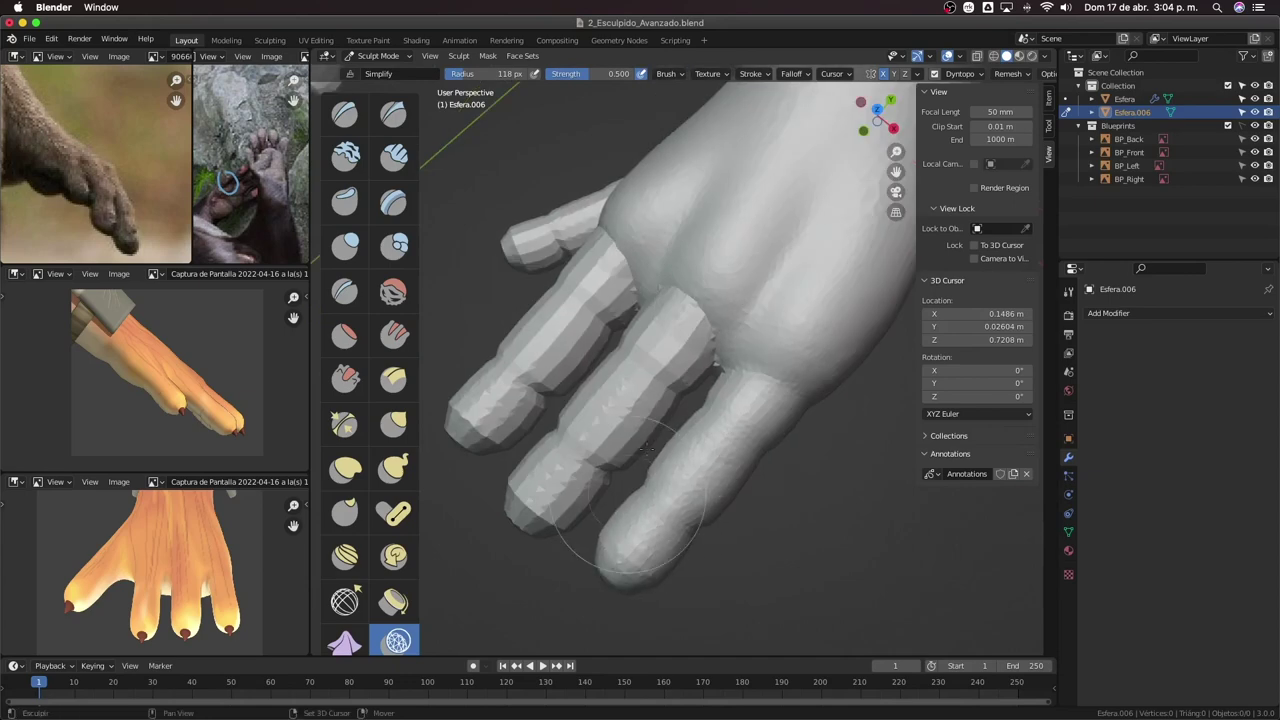
mouse_move(580, 255)
middle_down()
mouse_move(543, 500)
mouse_move(557, 366)
mouse_move(576, 390)
mouse_move(623, 329)
mouse_move(647, 334)
middle_up()
Grab the toes into shape and begin carving creases into the sole.
key(g)
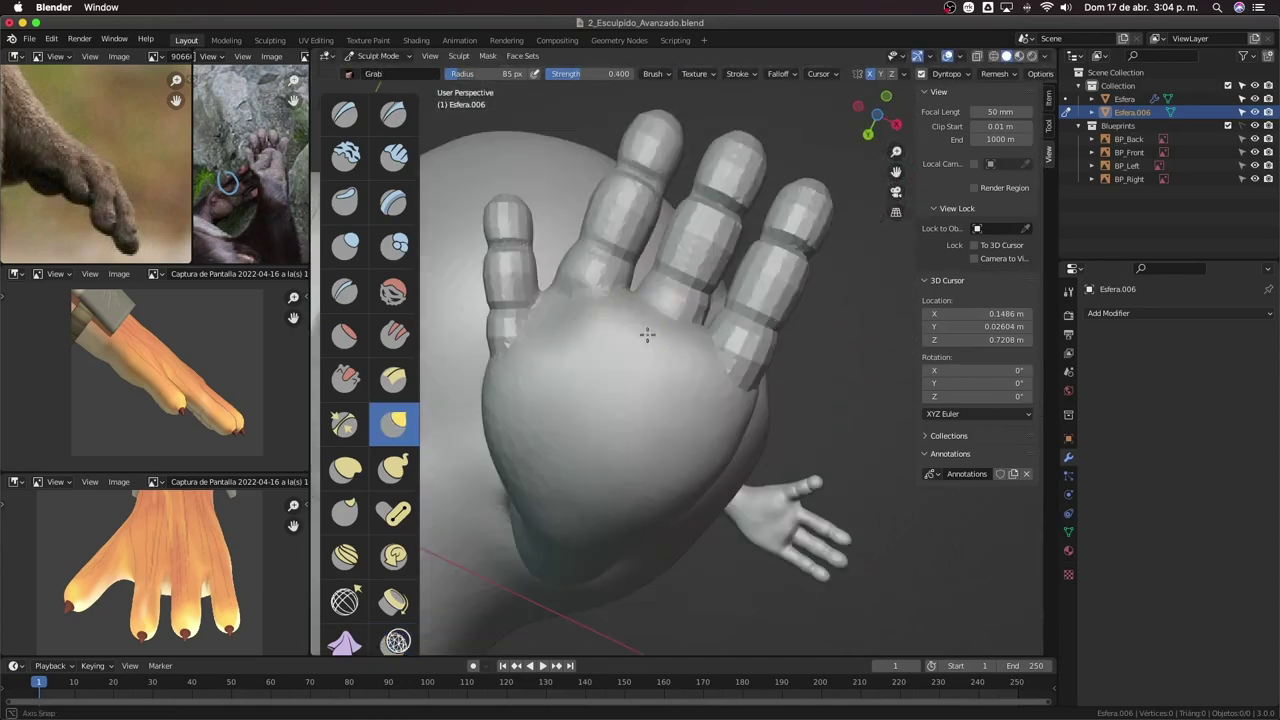
middle_drag(569, 432, 614, 368)
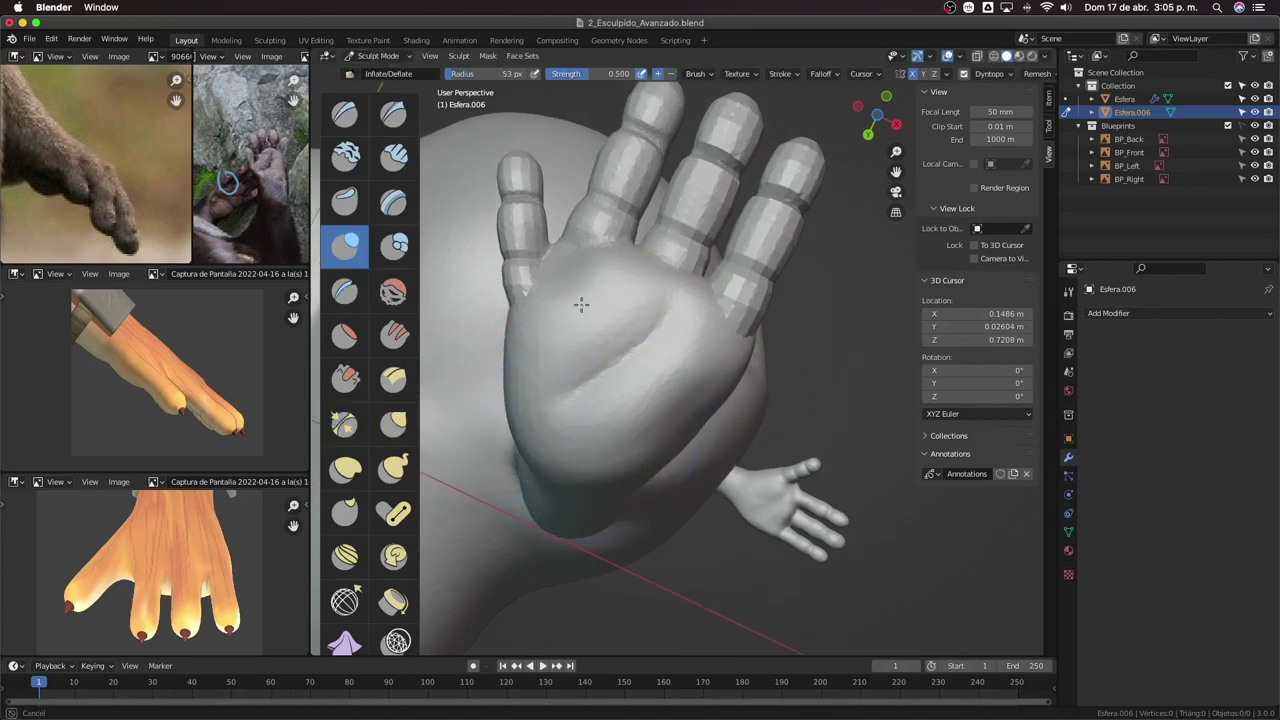
mouse_move(581, 304)
middle_down()
mouse_move(640, 363)
mouse_move(646, 286)
mouse_move(566, 400)
mouse_move(663, 251)
mouse_move(683, 243)
mouse_move(743, 286)
mouse_move(782, 284)
mouse_move(614, 286)
mouse_move(714, 280)
mouse_move(691, 286)
mouse_move(691, 334)
mouse_move(746, 369)
mouse_move(734, 301)
mouse_move(793, 263)
mouse_move(857, 286)
mouse_move(780, 300)
mouse_move(790, 293)
middle_up()
key(shift+c)
scroll(677, 306, down, 3)
scroll(634, 316, up, 5)
key(g)
Crease the sole with a smaller brush, then grab the toes with a larger one.
key(shift+c)
key(f)
click(734, 301)
key(g)
key(f)
click(641, 301)
mouse_move(641, 301)
middle_down()
mouse_move(750, 470)
mouse_move(623, 377)
mouse_move(628, 344)
middle_up()
Crease and pinch the soles to define pads between the toes.
scroll(688, 207, right, 10)
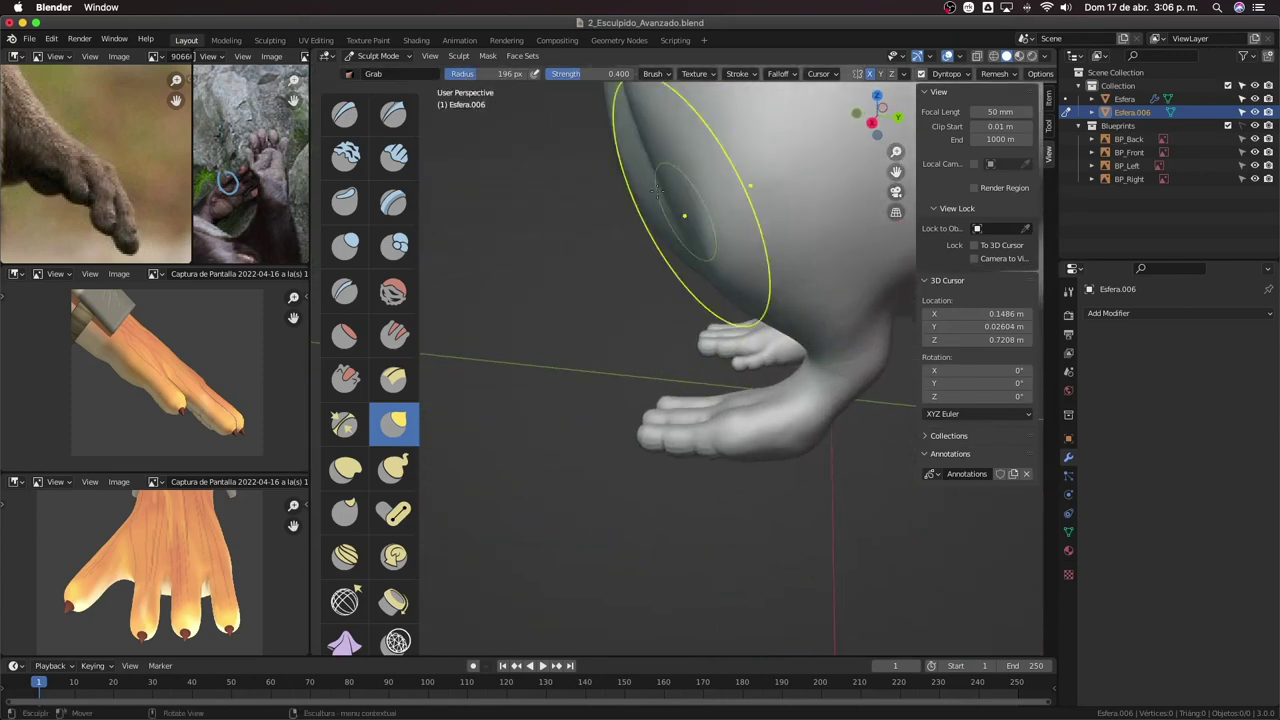
scroll(720, 390, up, 5)
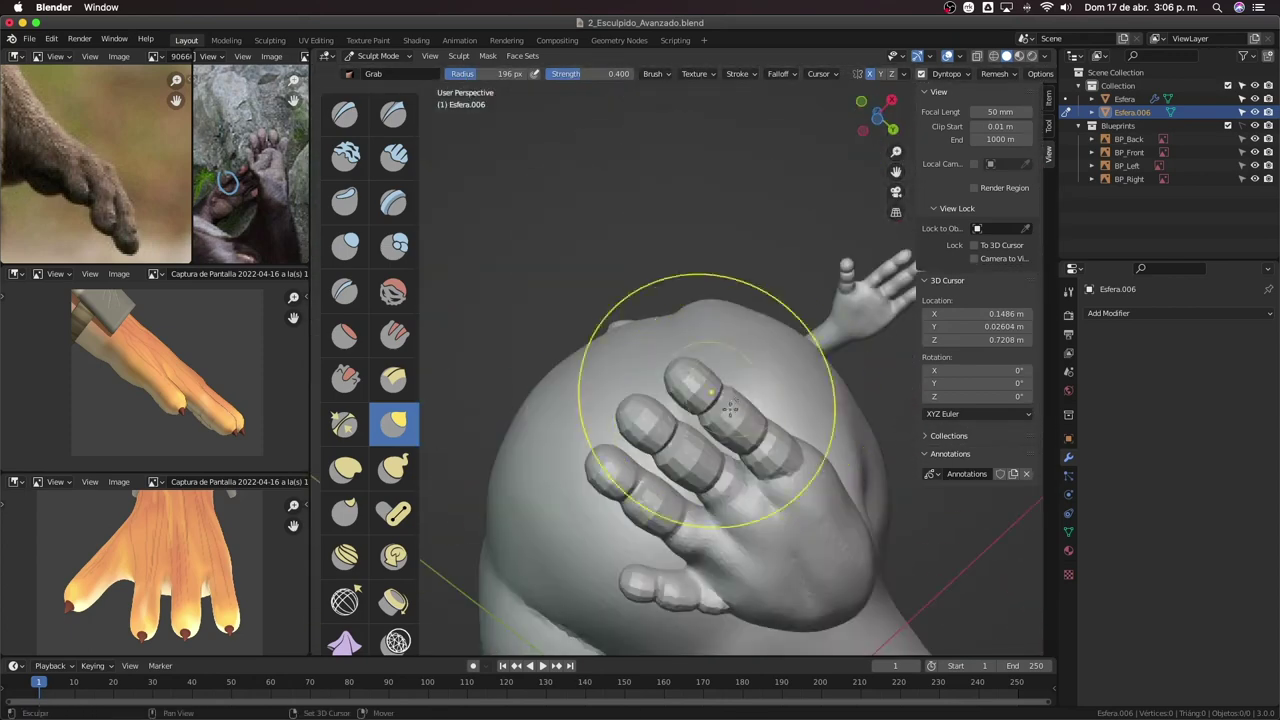
scroll(708, 320, right, 5)
scroll(700, 440, down, 5)
scroll(674, 266, up, 5)
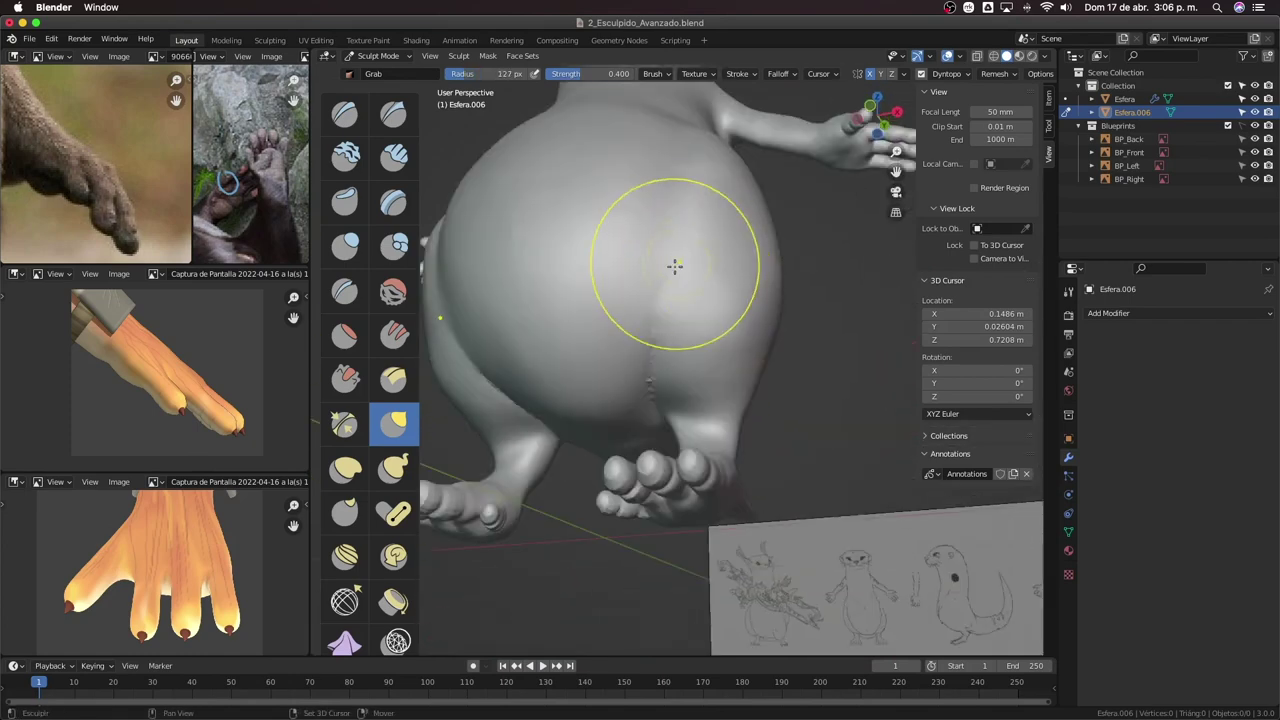
key(shift+c)
scroll(677, 151, down, 3)
scroll(677, 209, right, 3)
key(p)
scroll(806, 481, down, 5)
Grab the toes into rounded digits blended into the feet, then view from the front.
scroll(749, 337, up, 5)
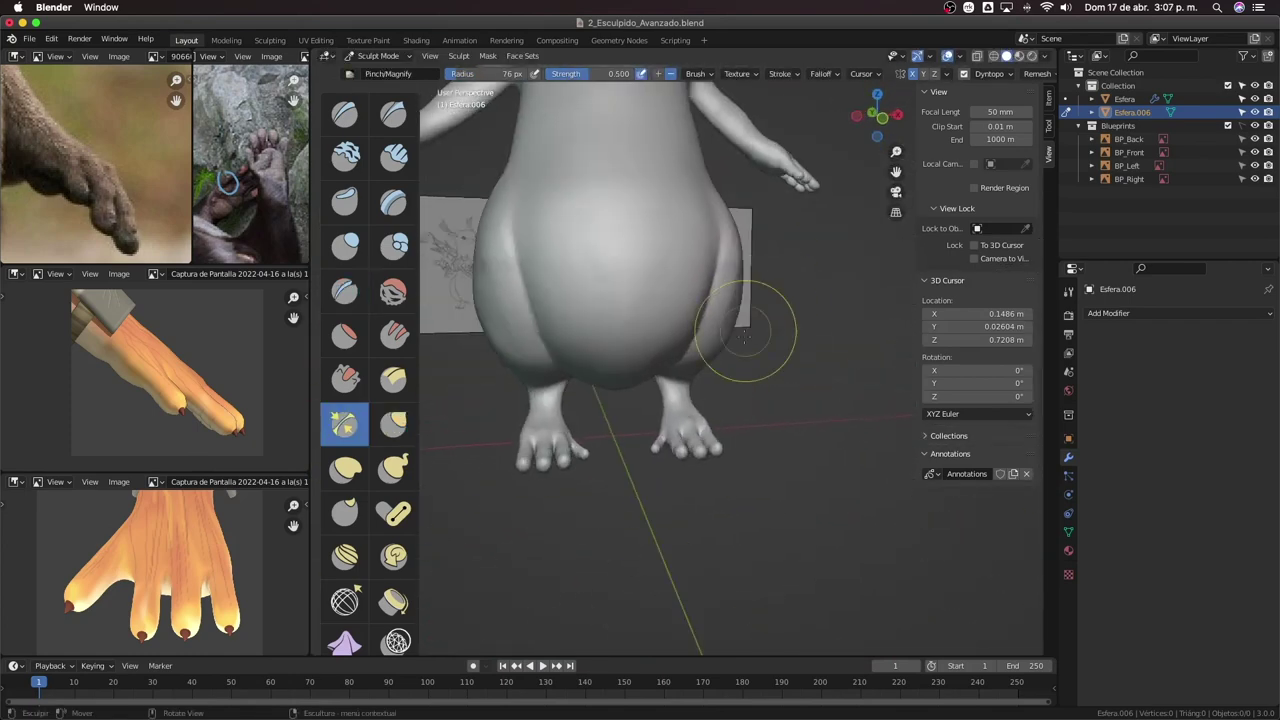
key(g)
scroll(709, 486, down, 3)
scroll(691, 463, right, 5)
scroll(693, 432, right, 5)
key(1)
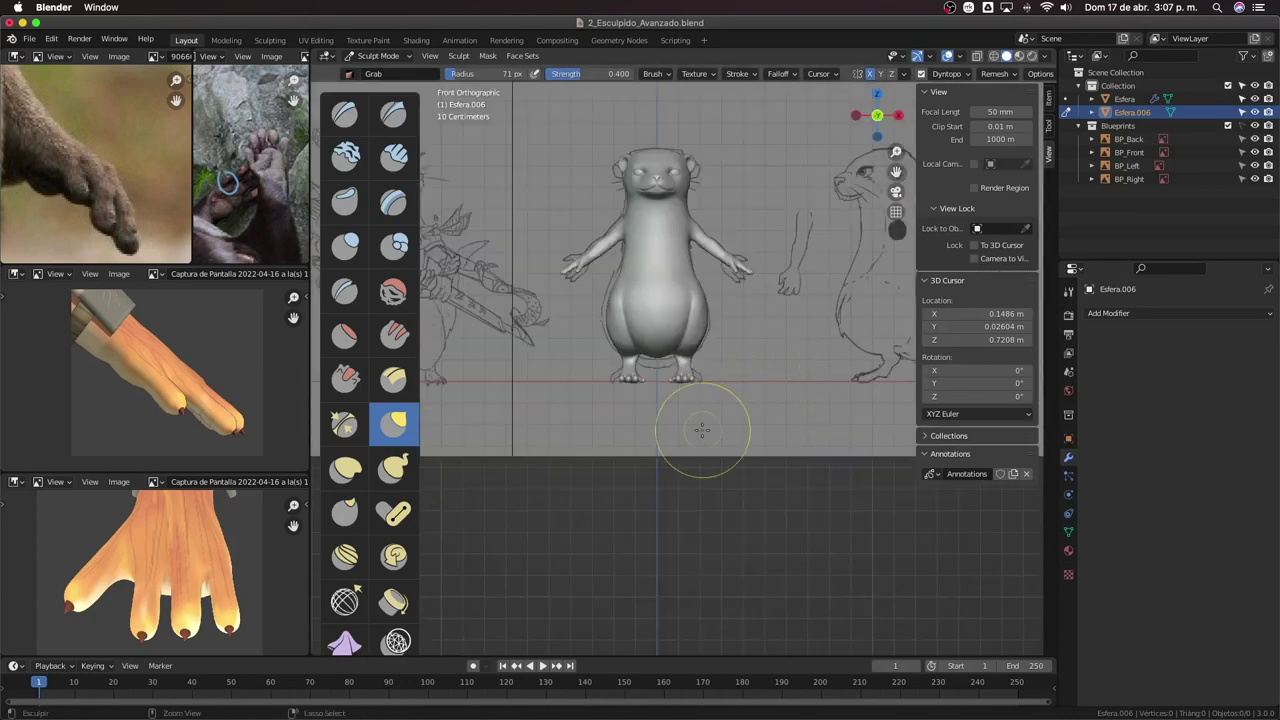
scroll(708, 414, up, 5)
scroll(694, 343, down, 5)
Switch the otter to Object Mode and back into Sculpt Mode.
scroll(735, 440, right, 5)
key(ctrl+Tab)
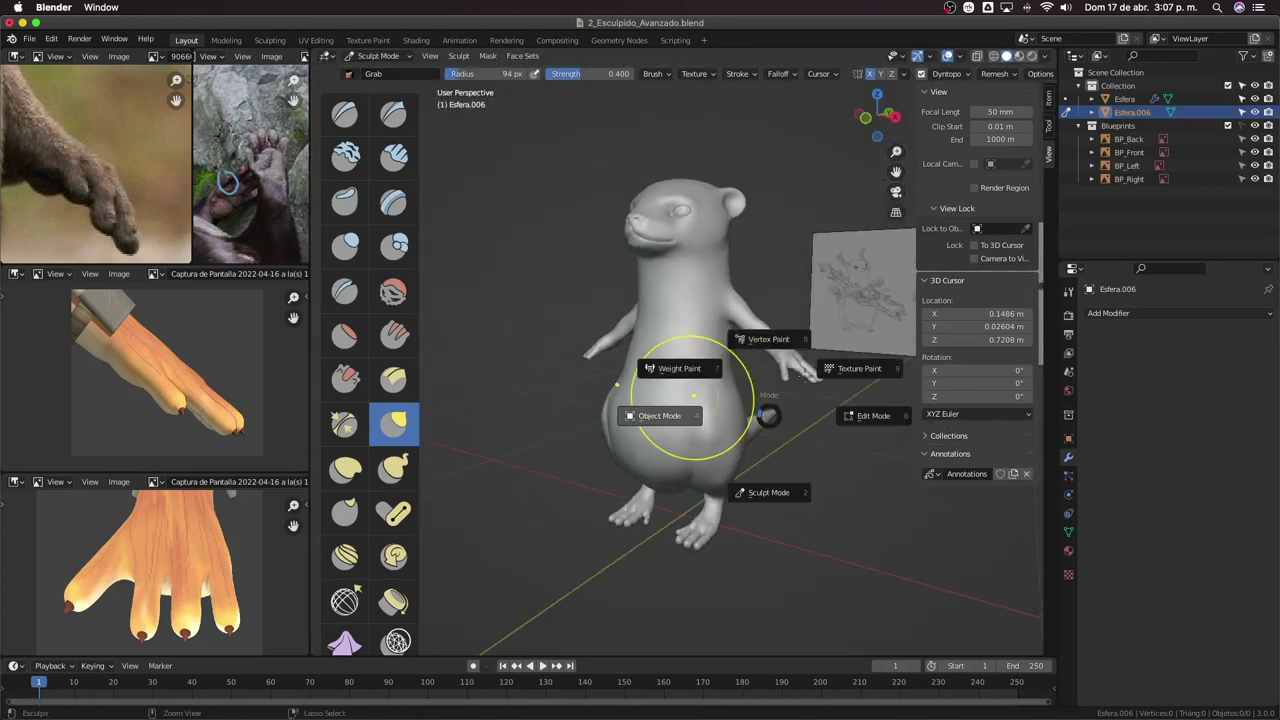
click(657, 414)
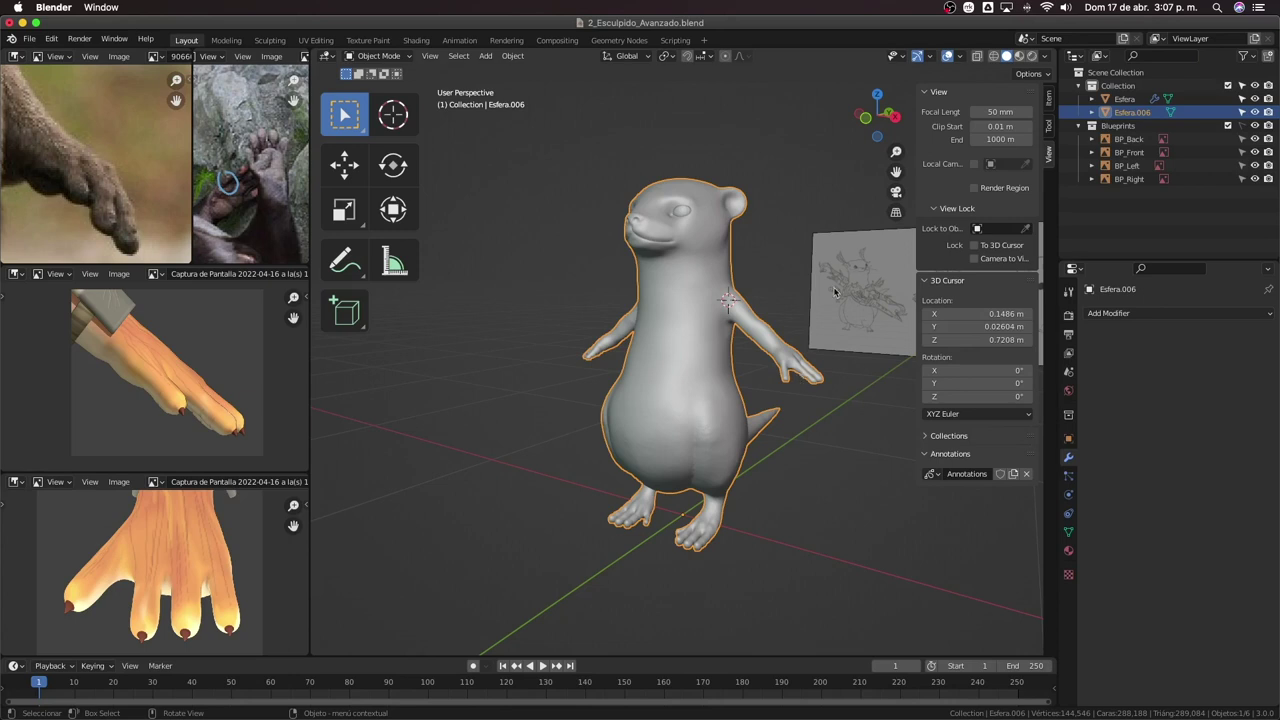
scroll(722, 410, right, 3)
scroll(742, 377, up, 3)
scroll(742, 377, up, 3)
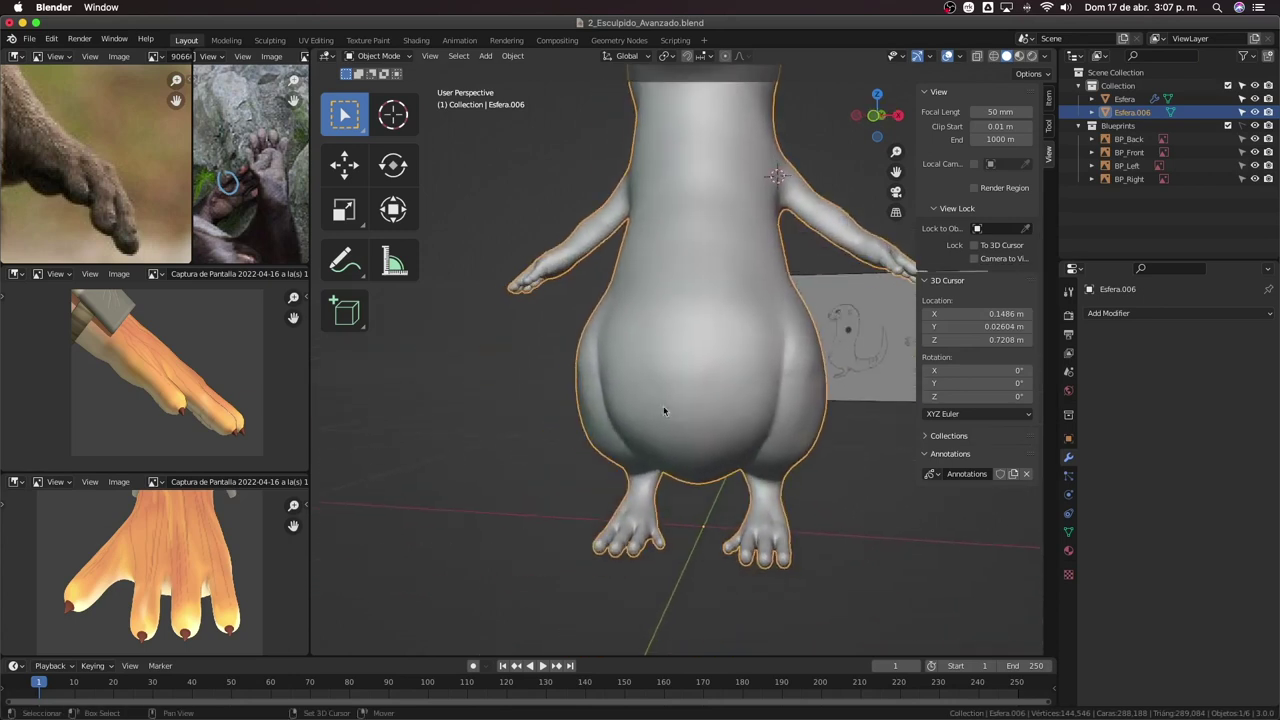
scroll(663, 405, up, 1)
key(ctrl+Tab)
click(575, 466)
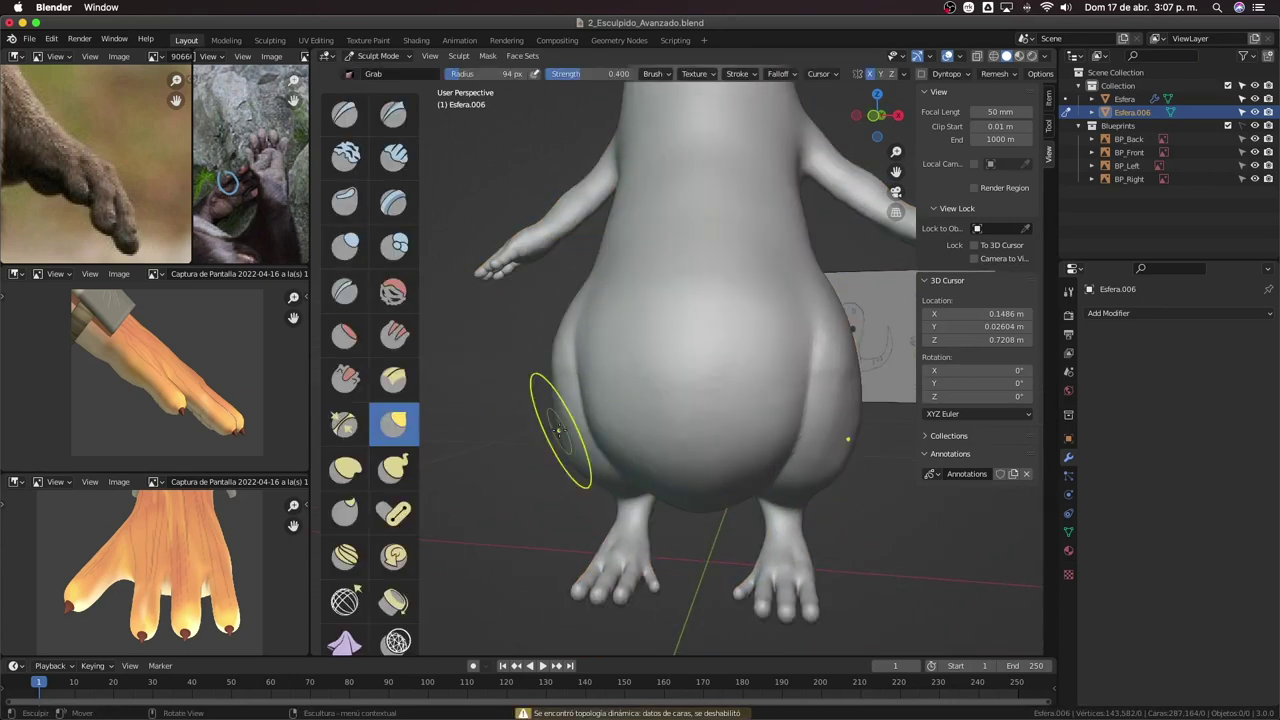
Enlarge the Grab brush to 104 px and pull the hips and legs.
key(f)
click(555, 400)
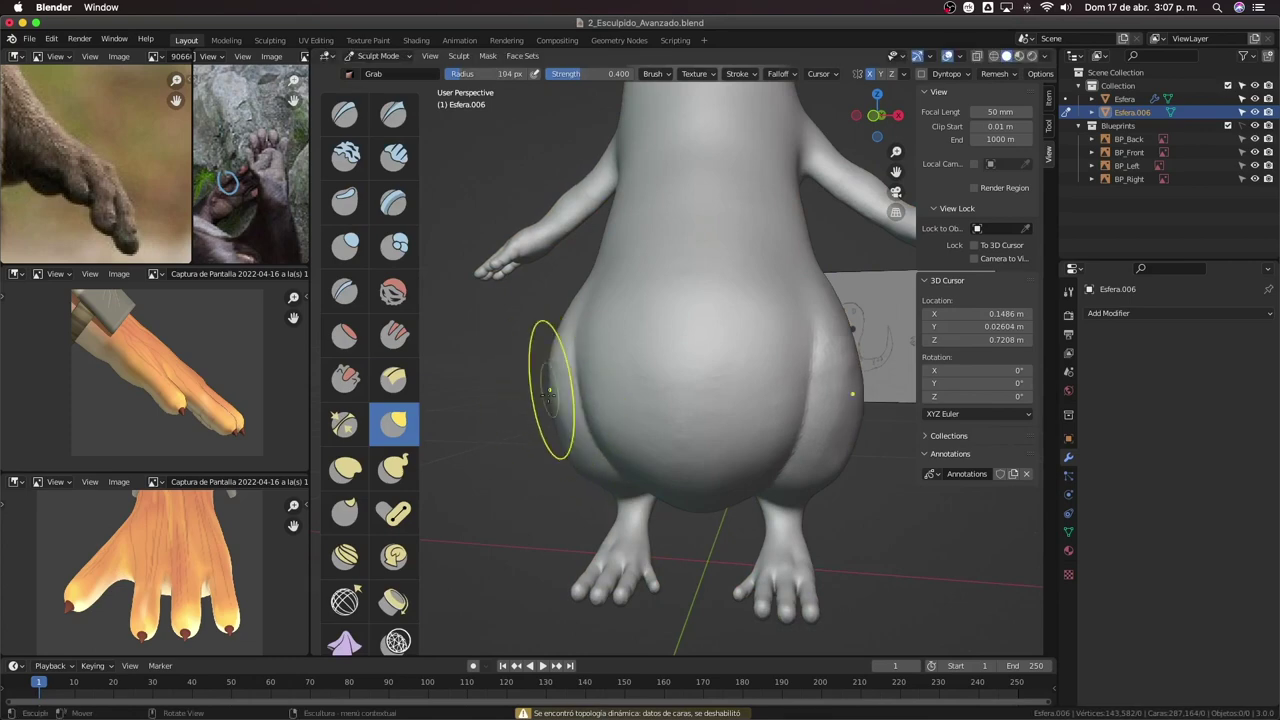
mouse_move(771, 371)
middle_down()
mouse_move(851, 434)
mouse_move(830, 430)
mouse_move(868, 465)
mouse_move(815, 405)
middle_up()
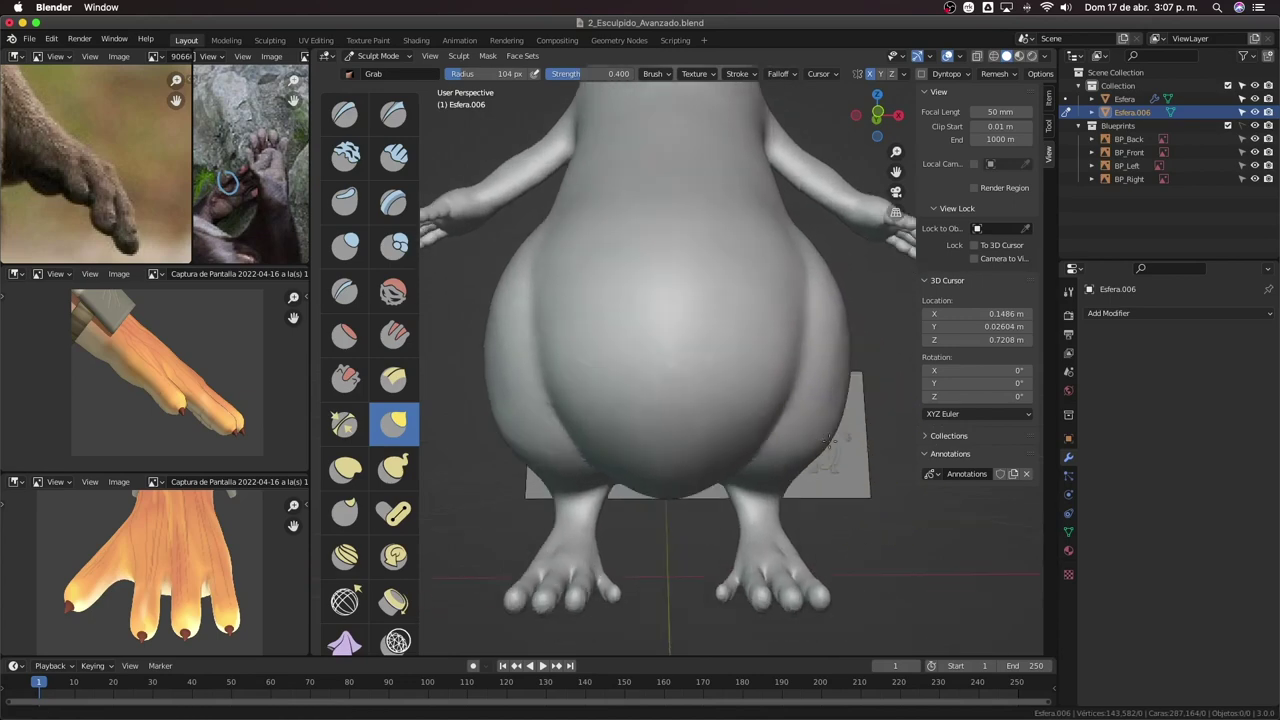
mouse_move(830, 342)
middle_down()
mouse_move(814, 480)
mouse_move(734, 449)
mouse_move(686, 505)
mouse_move(700, 457)
mouse_move(677, 457)
mouse_move(686, 514)
middle_up()
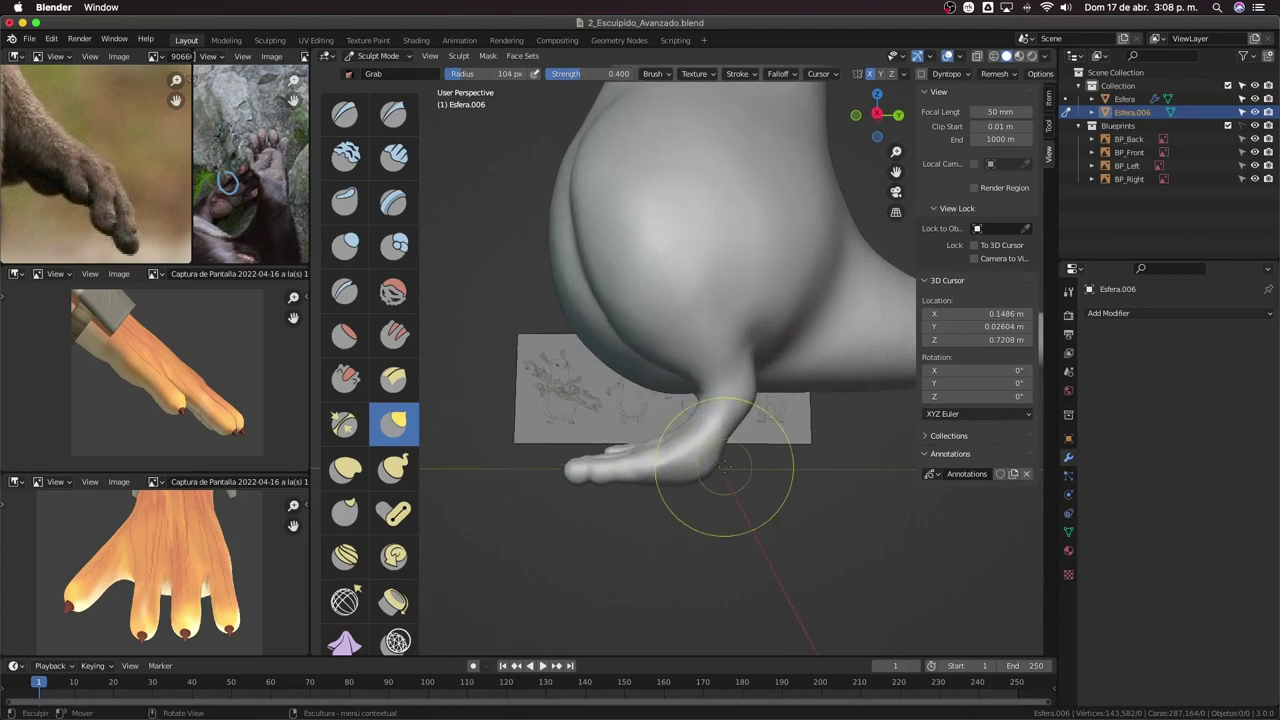
scroll(707, 449, up, 2)
mouse_move(707, 449)
middle_down()
mouse_move(714, 386)
mouse_move(700, 350)
mouse_move(692, 375)
mouse_move(743, 400)
mouse_move(742, 414)
middle_up()
Check the reshaped lower body from side, front and three-quarter views.
scroll(742, 412, down, 3)
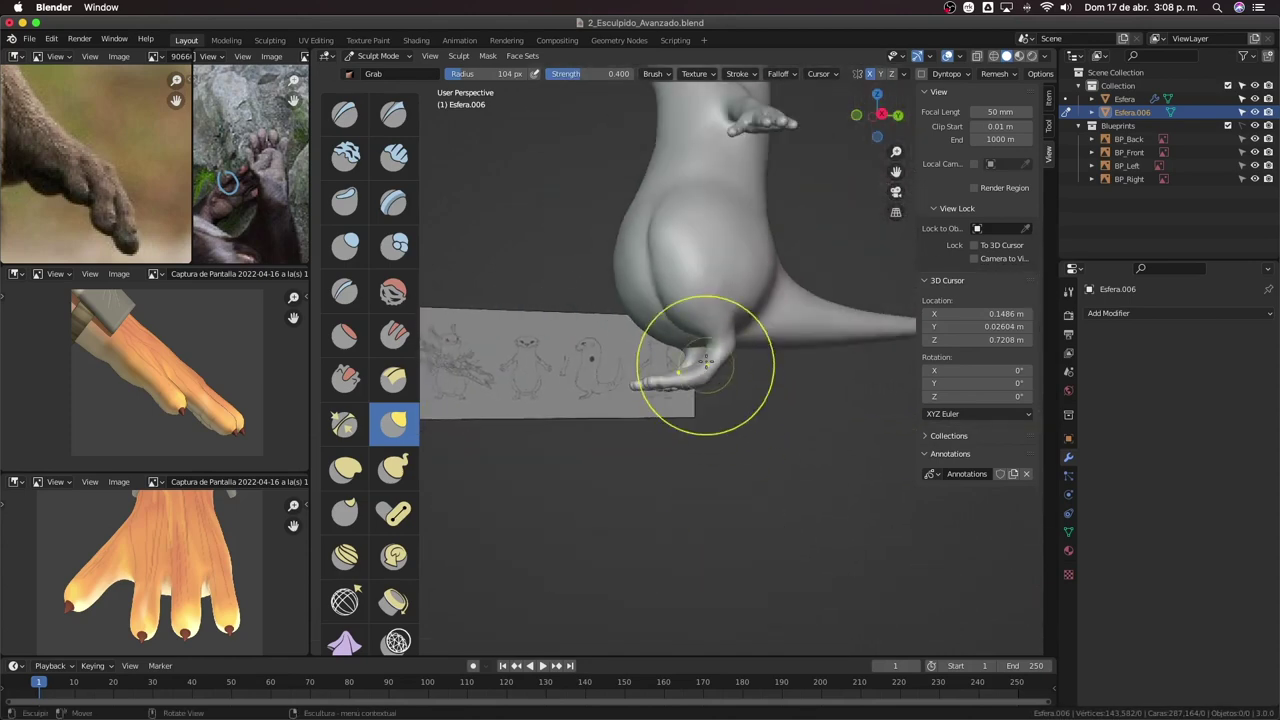
mouse_move(700, 377)
middle_down()
mouse_move(677, 306)
mouse_move(677, 334)
middle_up()
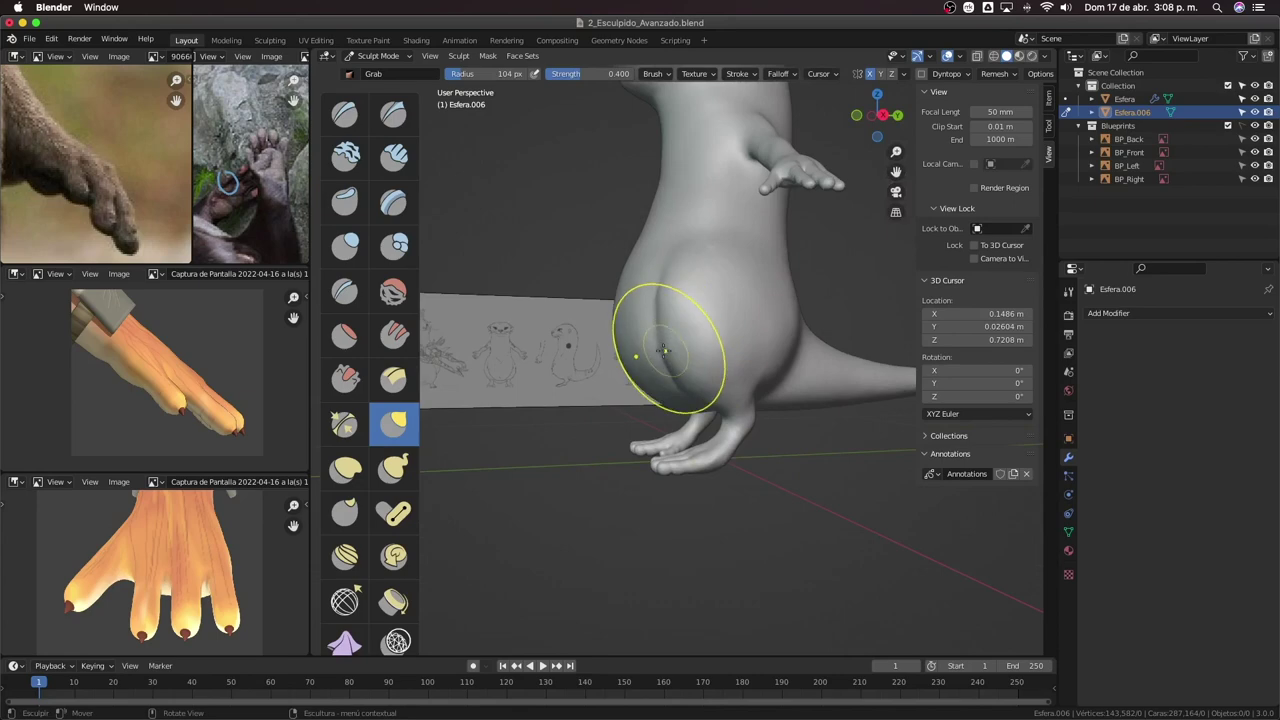
mouse_move(674, 282)
middle_down()
mouse_move(718, 343)
mouse_move(843, 400)
middle_up()
key(KP_1)
mouse_move(828, 318)
middle_down()
mouse_move(691, 363)
mouse_move(771, 309)
mouse_move(703, 386)
mouse_move(829, 343)
mouse_move(773, 344)
middle_up()
Compare the otter against the sketches in right side and front views.
key(KP_3)
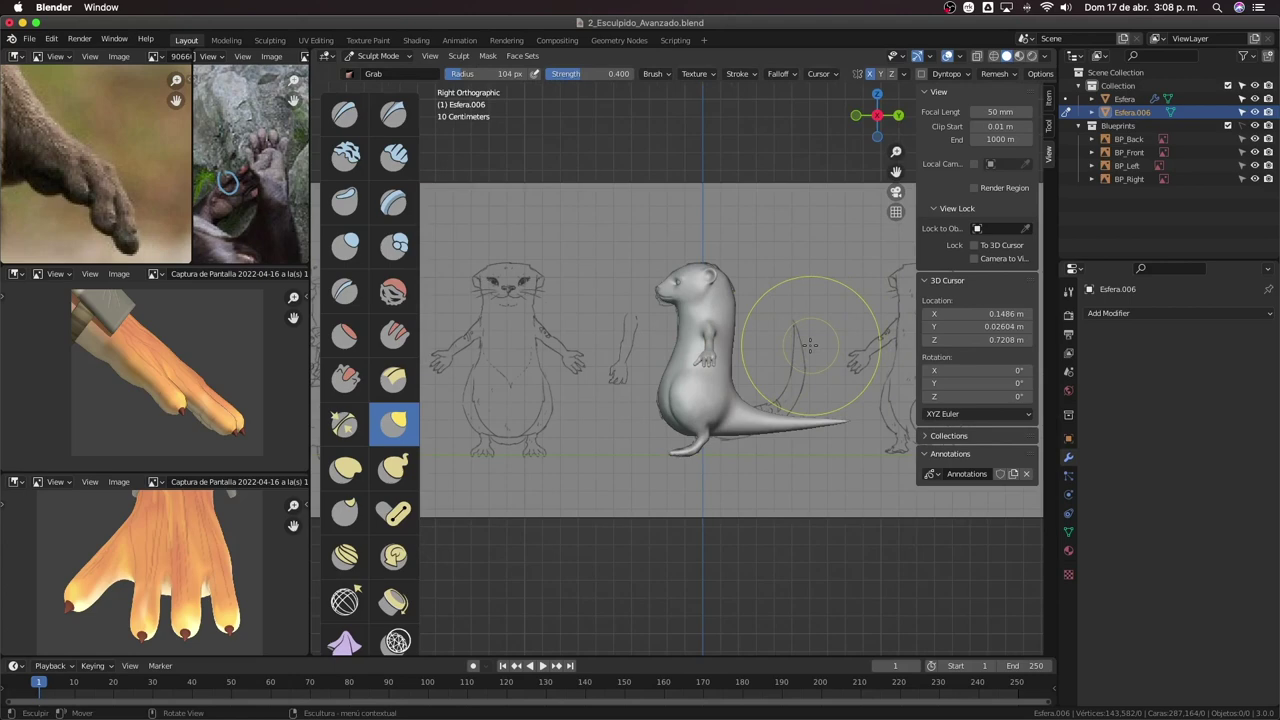
mouse_move(714, 243)
middle_down()
mouse_move(857, 400)
mouse_move(817, 366)
middle_up()
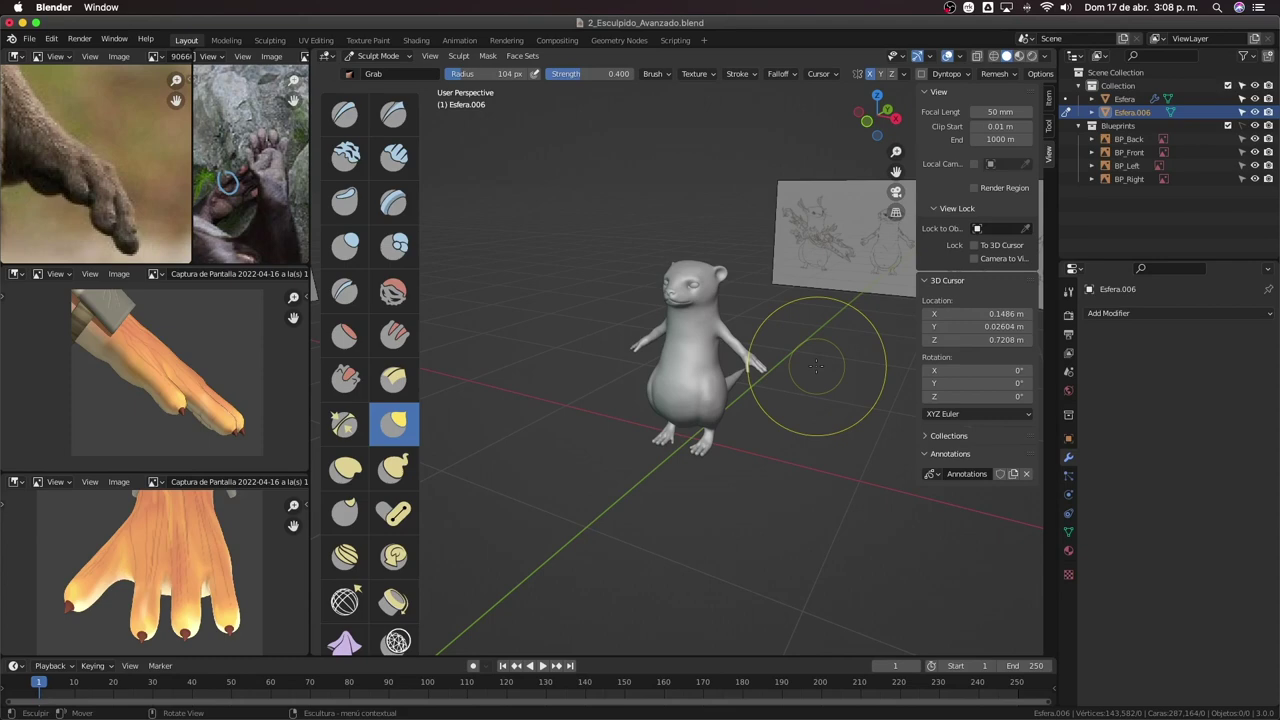
mouse_move(706, 471)
middle_down()
mouse_move(657, 386)
mouse_move(745, 332)
mouse_move(778, 360)
middle_up()
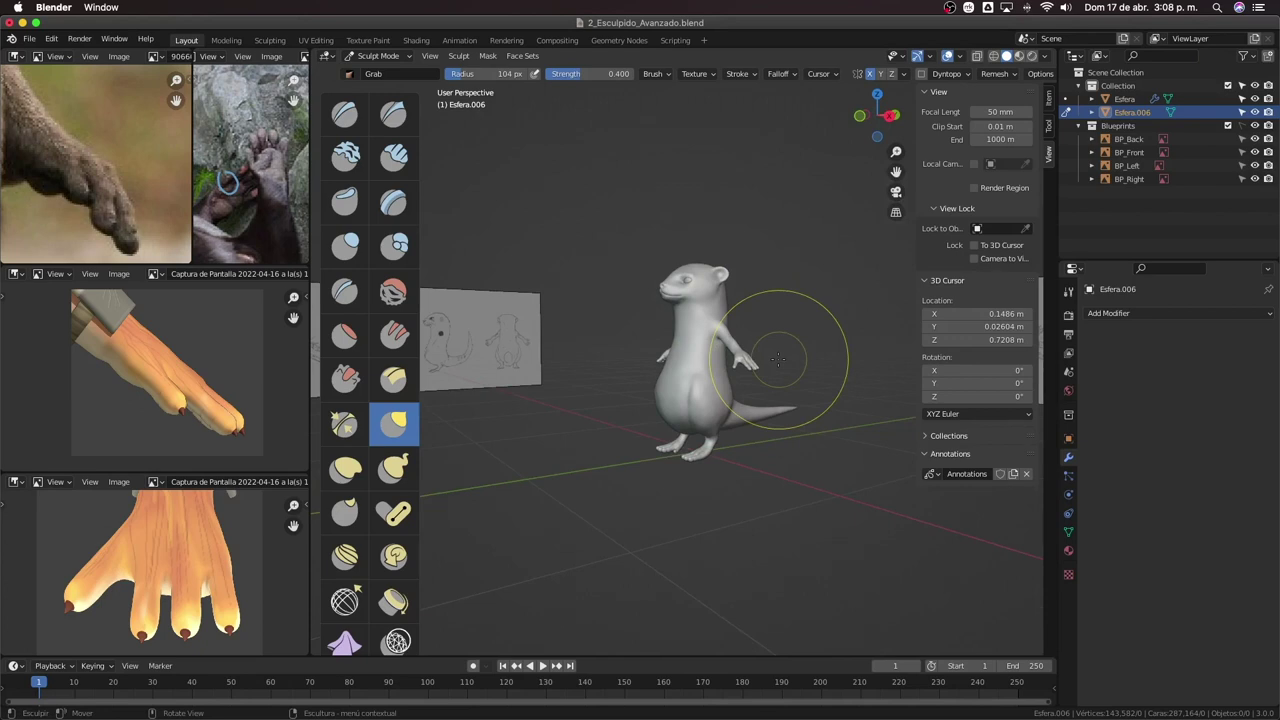
mouse_move(778, 360)
middle_down()
mouse_move(714, 329)
mouse_move(800, 400)
mouse_move(771, 414)
middle_up()
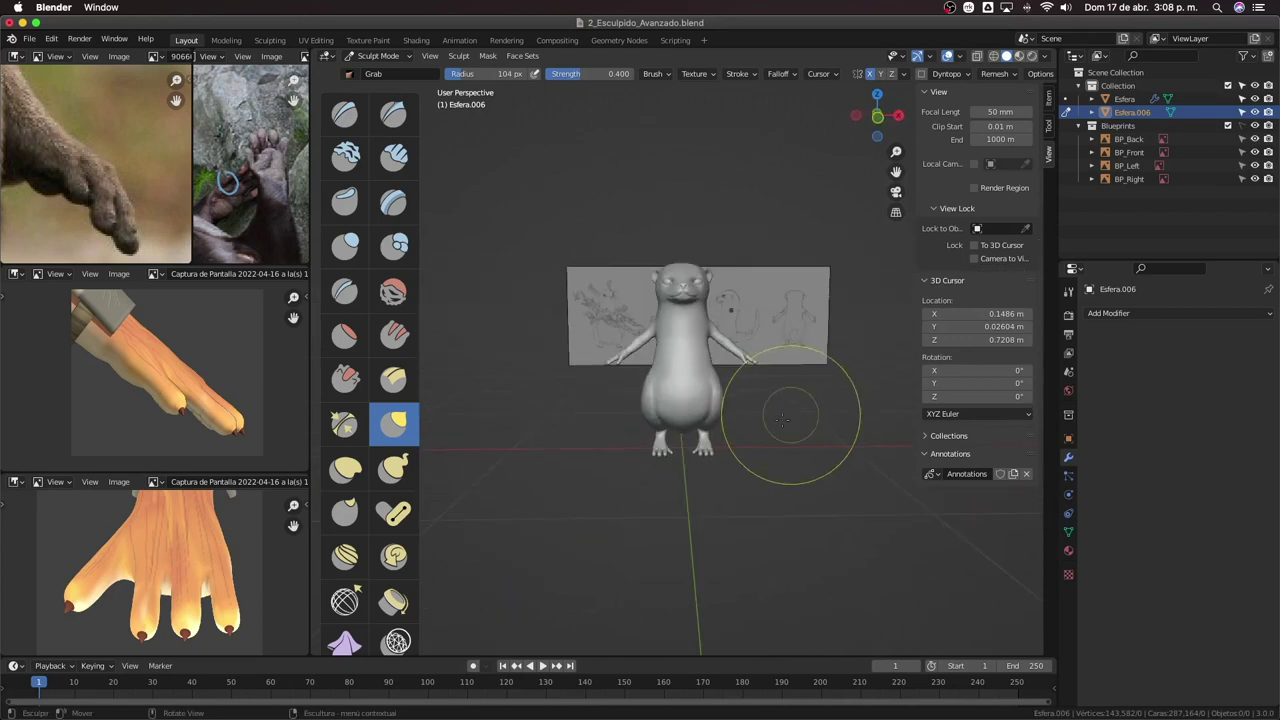
Pull the right hip bulge outward with the Grab brush.
scroll(734, 437, up, 2)
scroll(730, 400, up, 3)
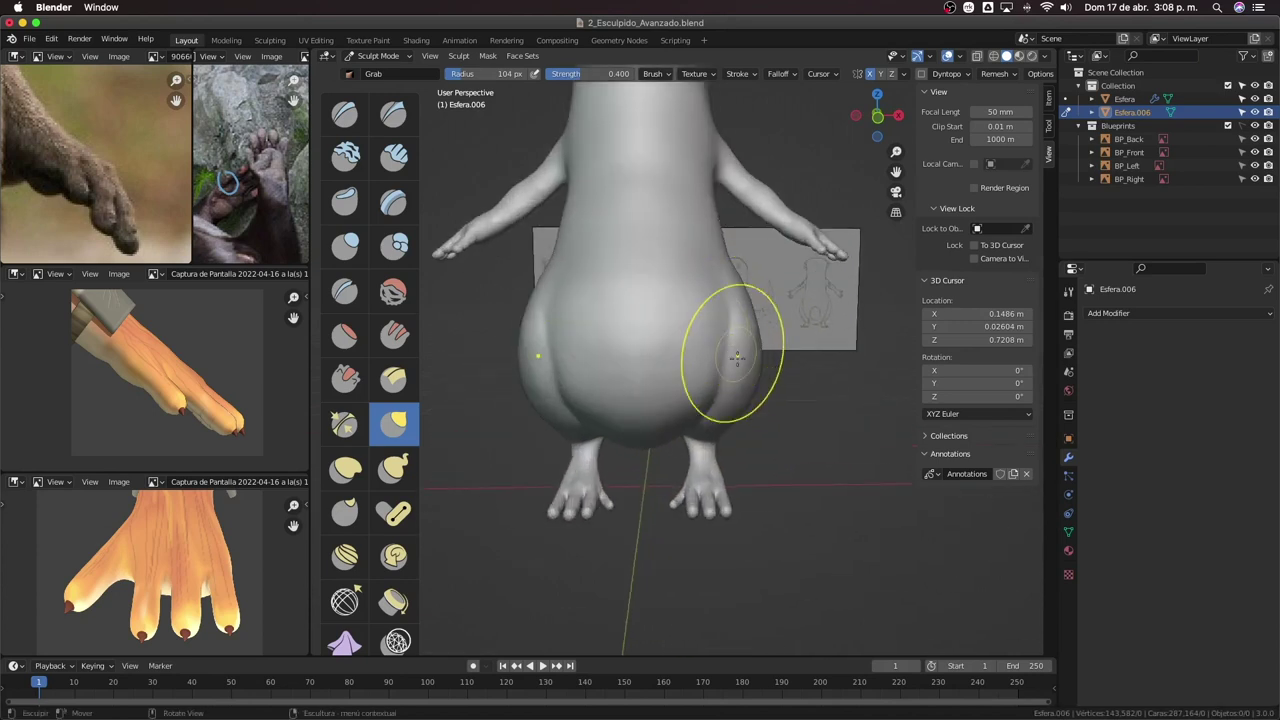
scroll(727, 365, up, 2)
drag(727, 365, 720, 374)
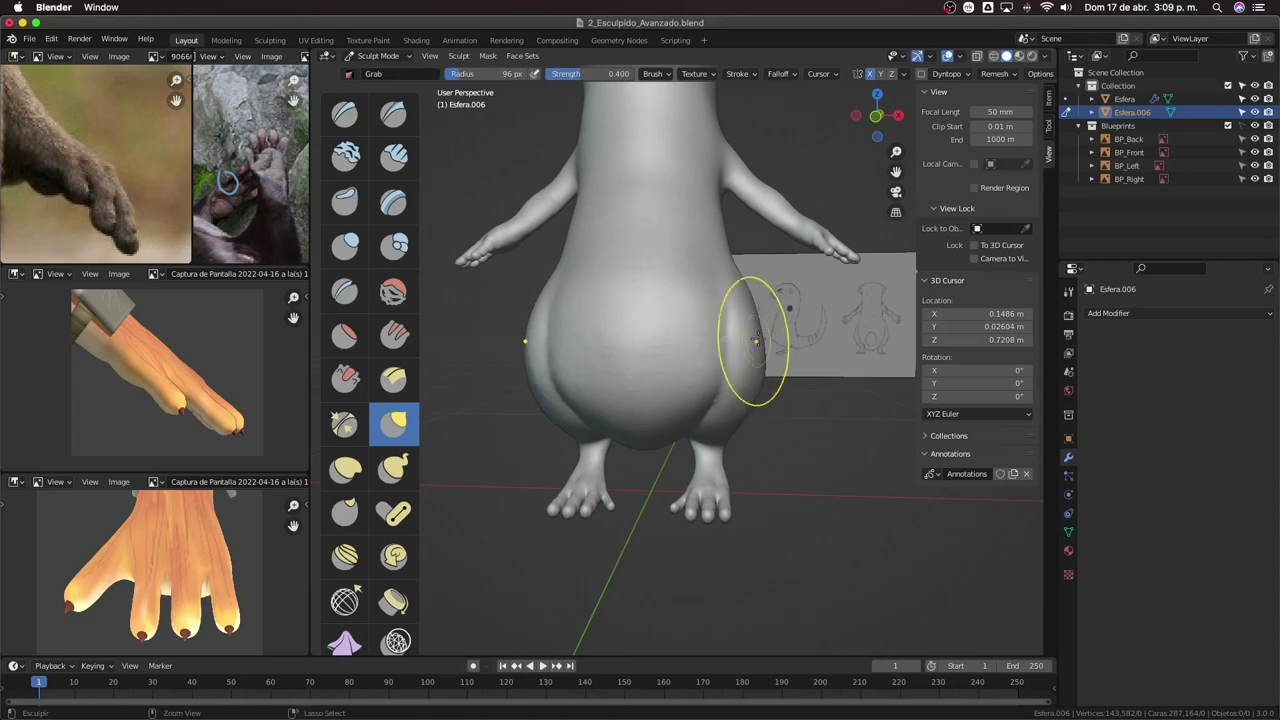
scroll(745, 378, down, 2)
scroll(748, 381, down, 2)
Return to Object Mode and view the otter from the front.
key(ctrl+Tab)
click(645, 402)
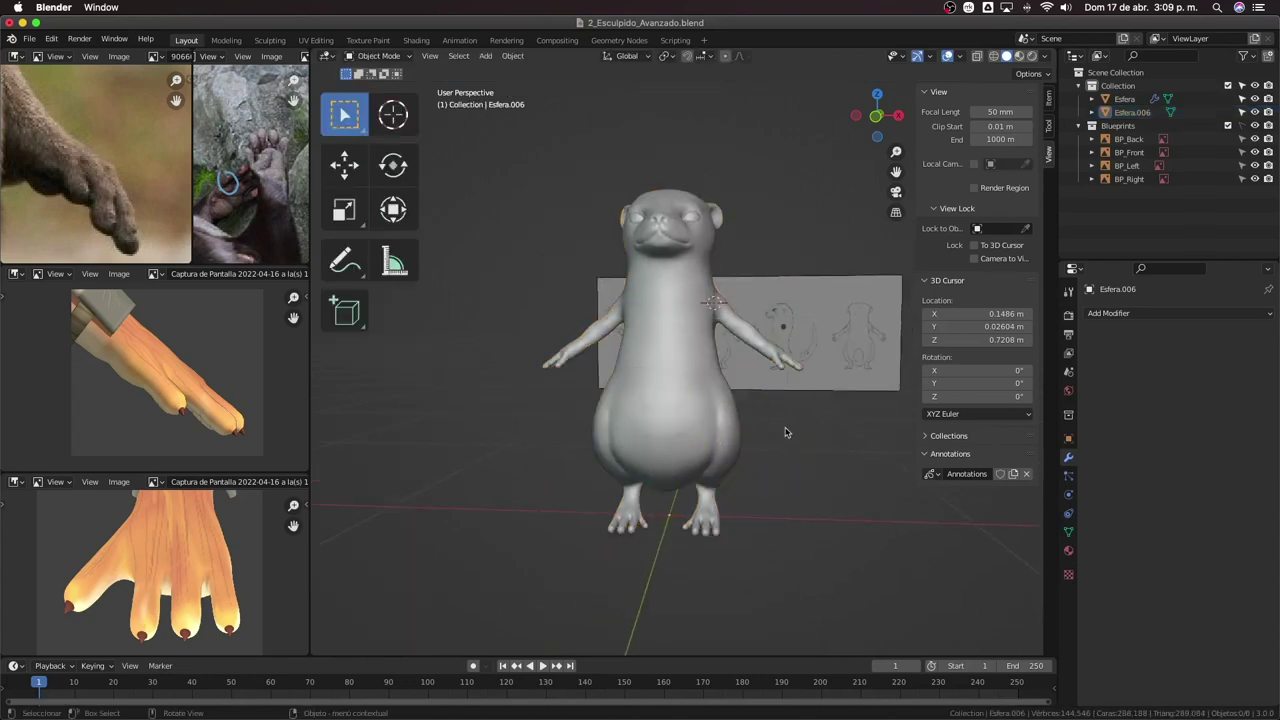
key(KP_1)
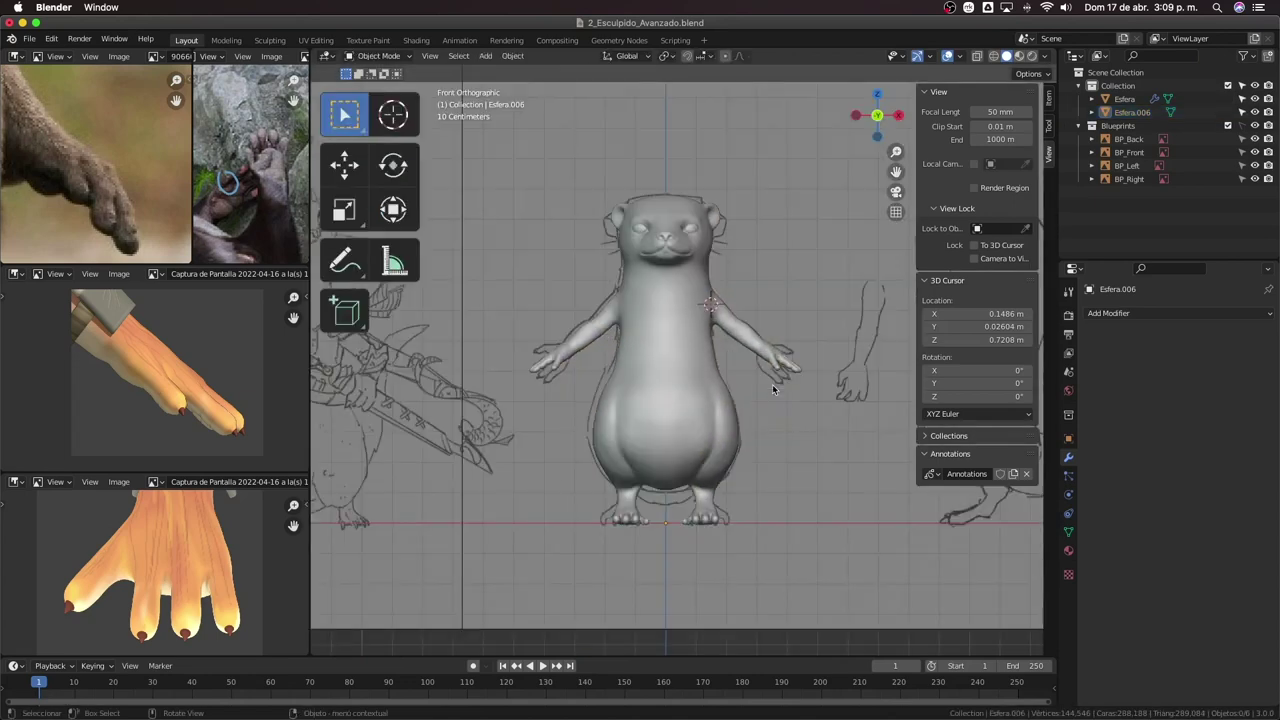